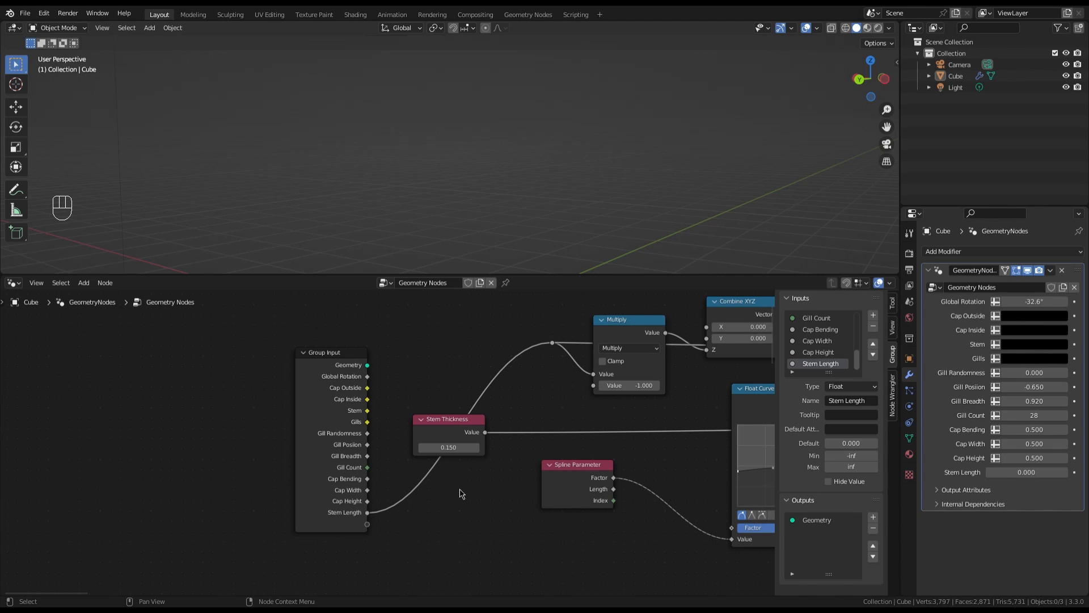
Insert a reroute on the Stem Thickness node's output link and feed it from a new Group Input socket.
{"action": "scroll", "coordinate": [468, 474], "scroll_direction": "up", "scroll_amount": 2}
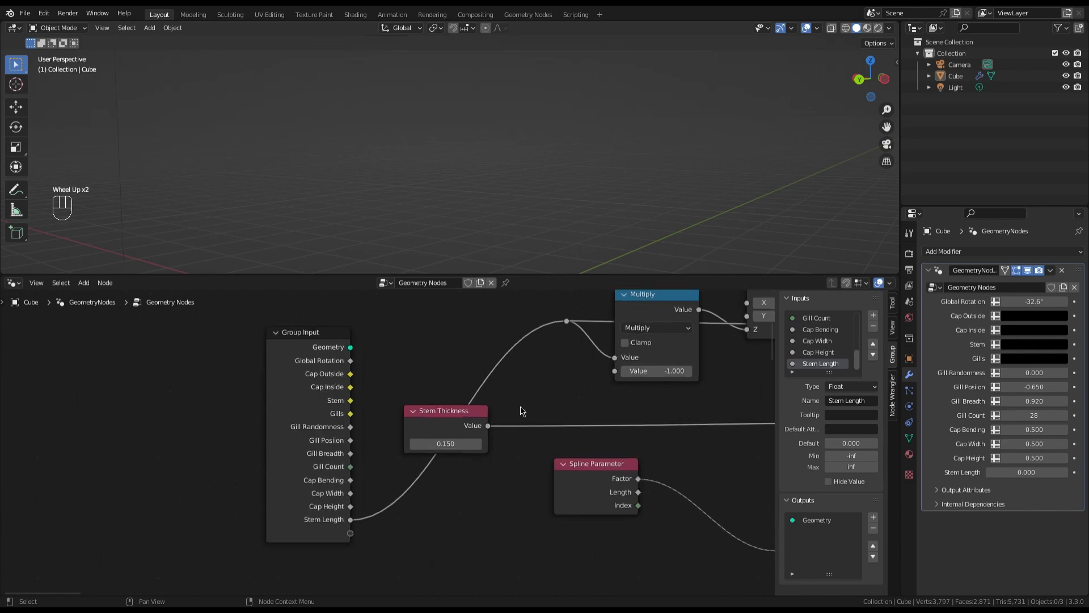
{"action": "key", "text": "shift"}
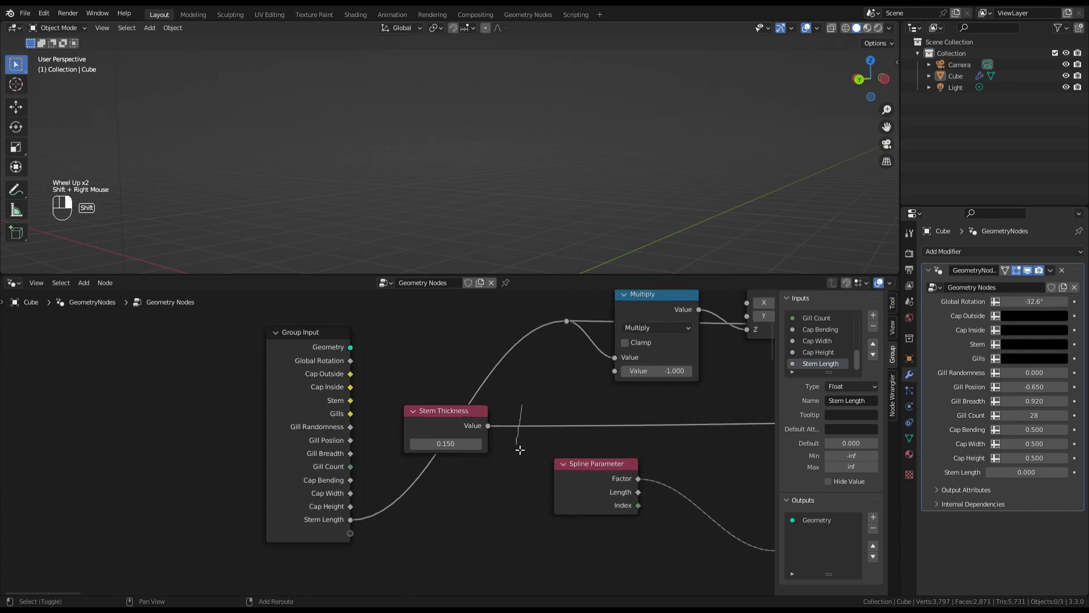
{"action": "mouse_move", "coordinate": [521, 413]}
{"action": "right_mouse_down", "text": "shift"}
{"action": "mouse_move", "coordinate": [514, 448]}
{"action": "mouse_move", "coordinate": [500, 416]}
{"action": "right_mouse_up", "text": "shift"}
{"action": "left_click_drag", "start_coordinate": [350, 534], "coordinate": [519, 426]}
Rename the new group input as "Stem Thickness".
{"action": "scroll", "coordinate": [840, 347], "scroll_direction": "down", "scroll_amount": 1}
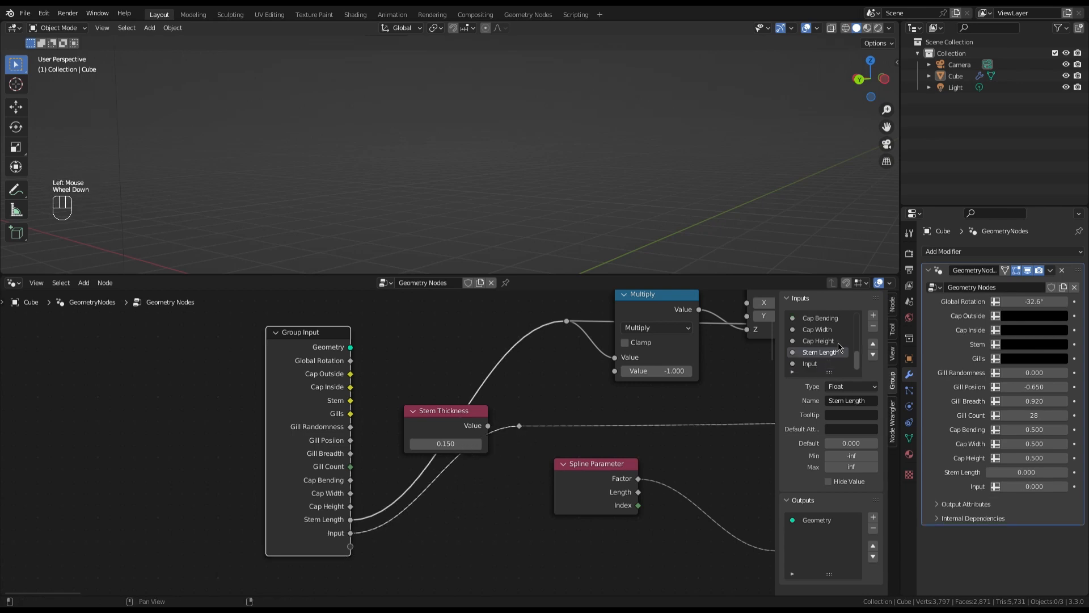
{"action": "double_click", "coordinate": [820, 363]}
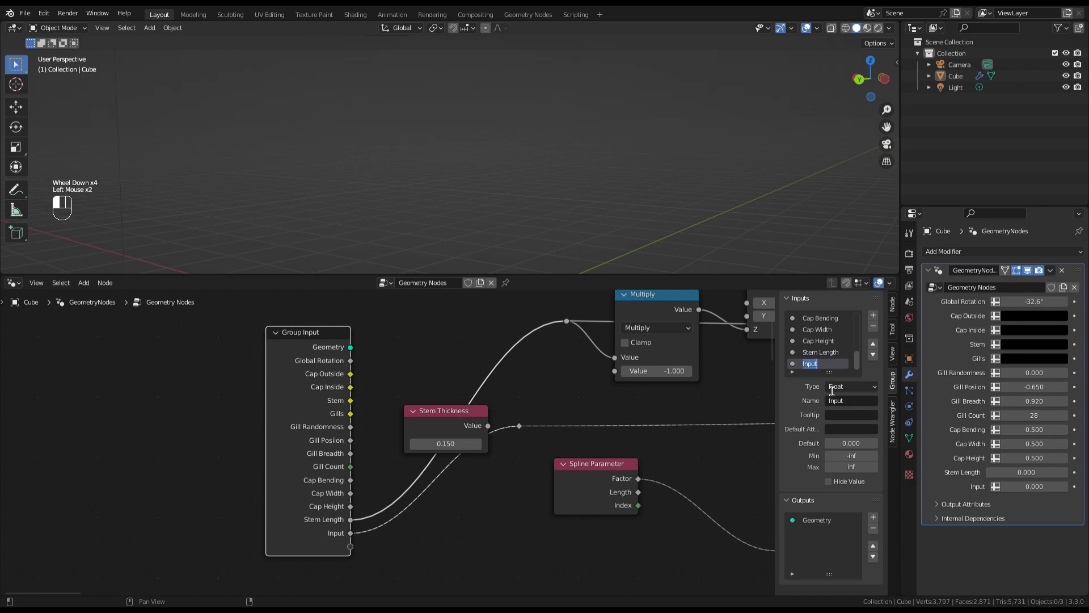
{"action": "type", "text": "Stem Thickness"}
{"action": "key", "text": "Return"}
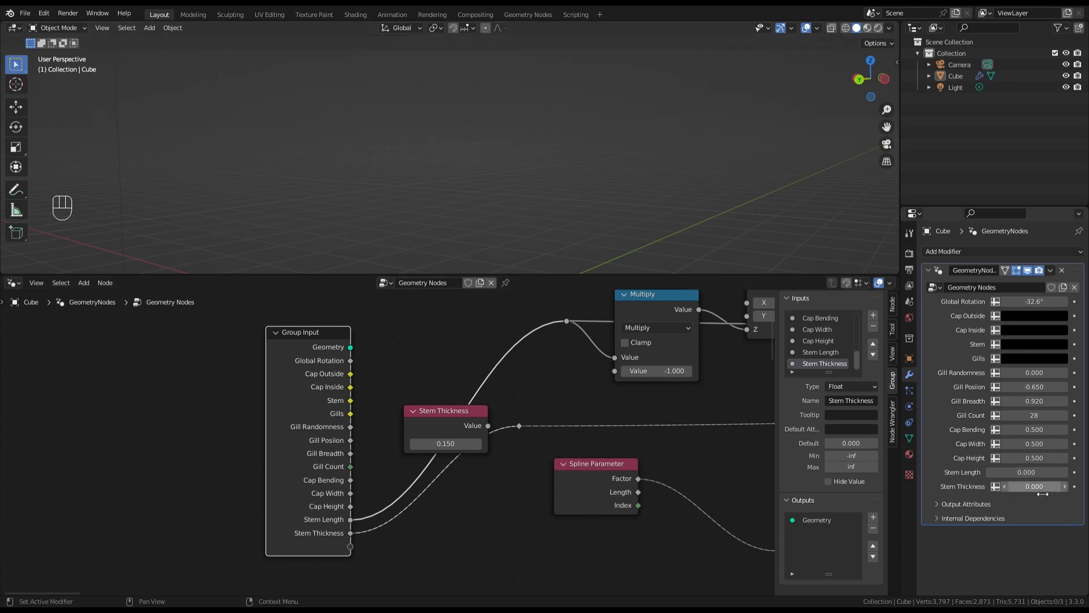
Set the modifier's Stem Length to 0.780 and Stem Thickness to 0.130.
{"action": "left_click_drag", "start_coordinate": [1034, 478], "coordinate": [1055, 478]}
{"action": "scroll", "coordinate": [559, 189], "scroll_direction": "down", "scroll_amount": 2}
{"action": "scroll", "coordinate": [559, 189], "scroll_direction": "up", "scroll_amount": 4}
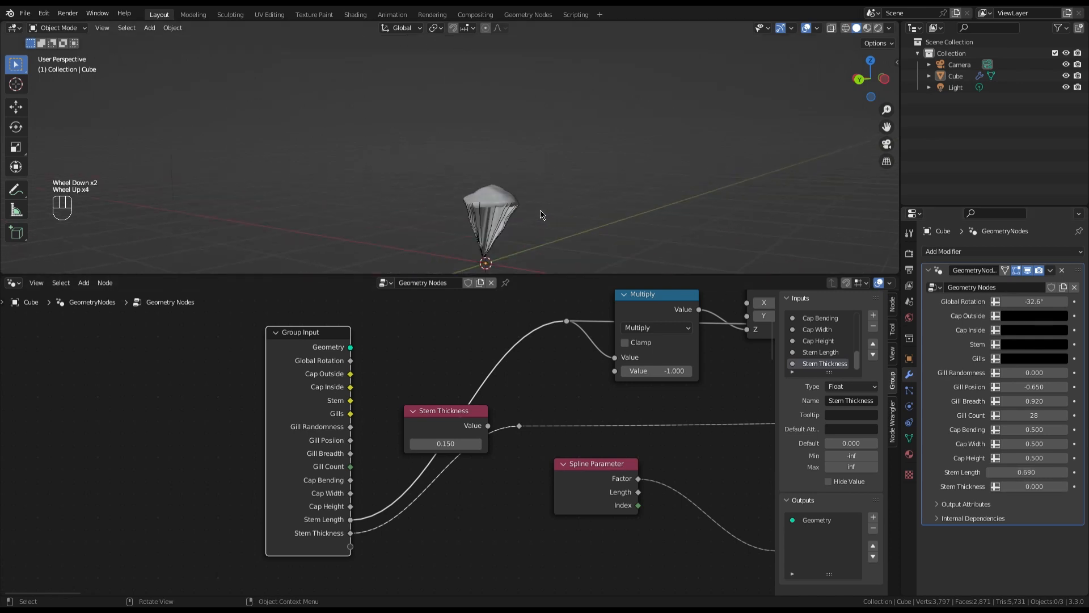
{"action": "left_click_drag", "start_coordinate": [1025, 472], "coordinate": [1042, 486]}
{"action": "scroll", "coordinate": [497, 182], "scroll_direction": "down", "scroll_amount": 1}
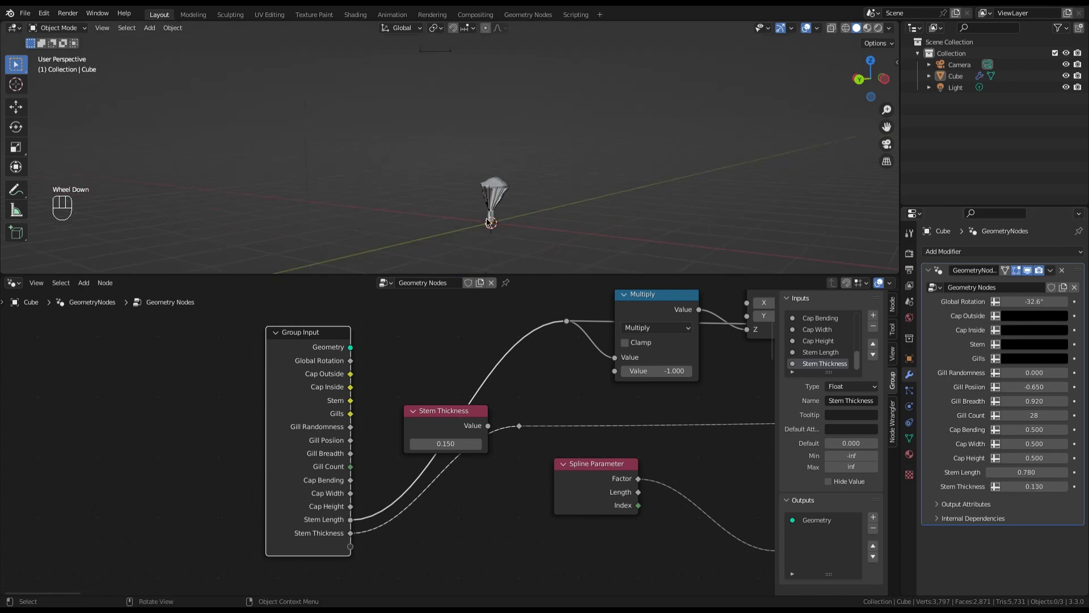
{"action": "scroll", "coordinate": [496, 197], "scroll_direction": "up", "scroll_amount": 2}
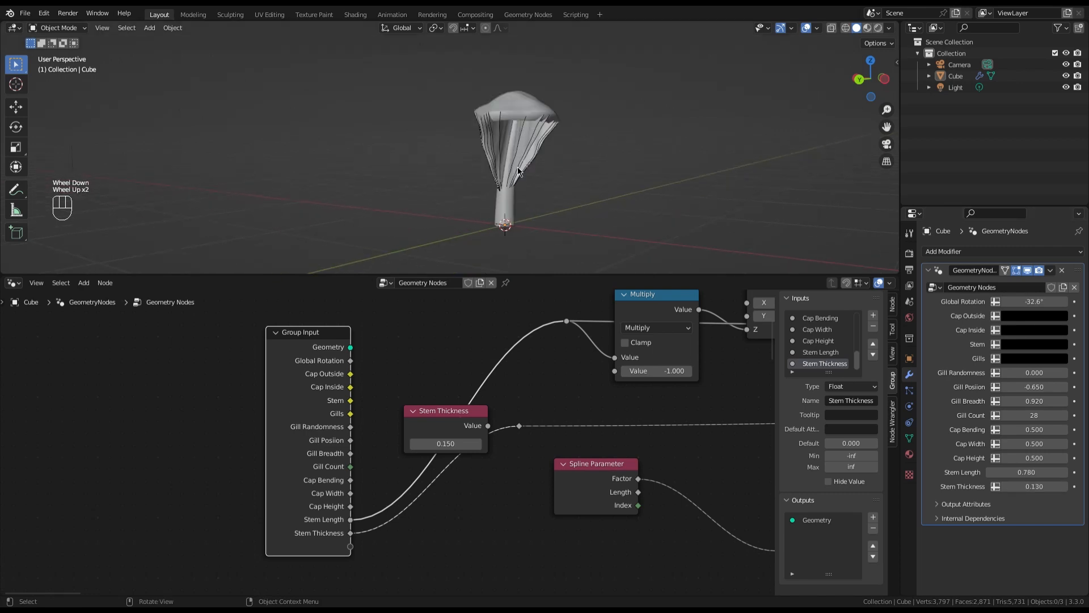
Delete the old Stem Thickness value node and hide the unused sockets of the stem's Group Input node.
{"action": "left_click", "coordinate": [457, 413]}
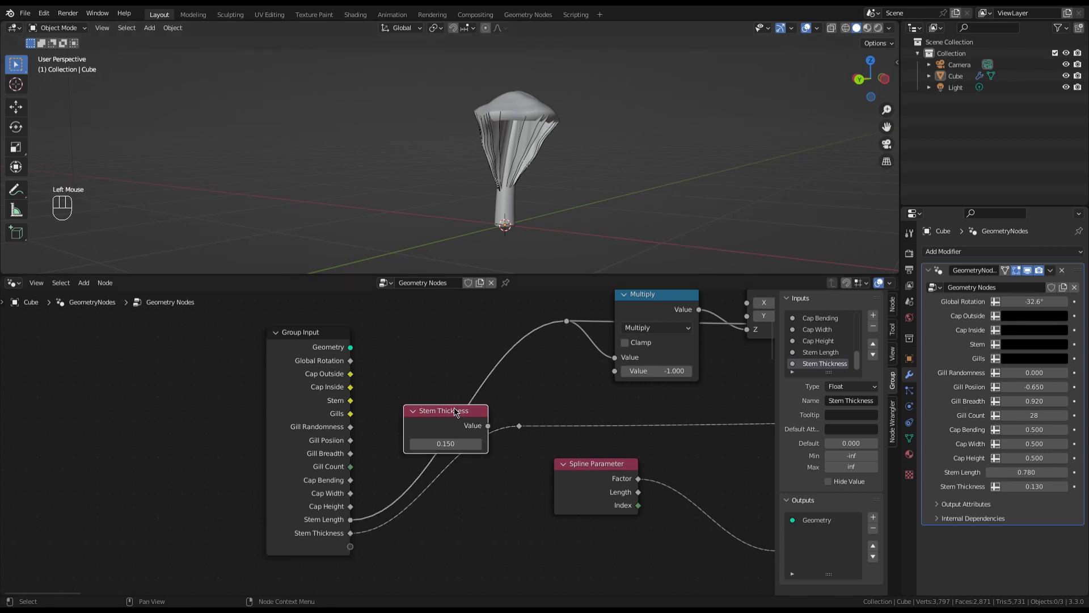
{"action": "key", "text": "ctrl+x"}
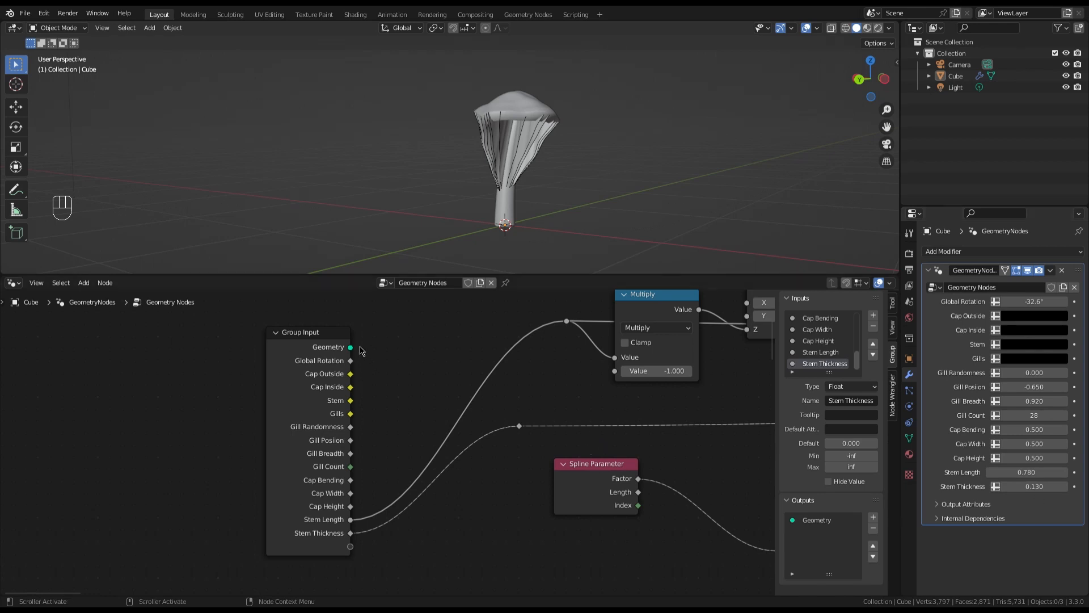
{"action": "left_click", "coordinate": [319, 336]}
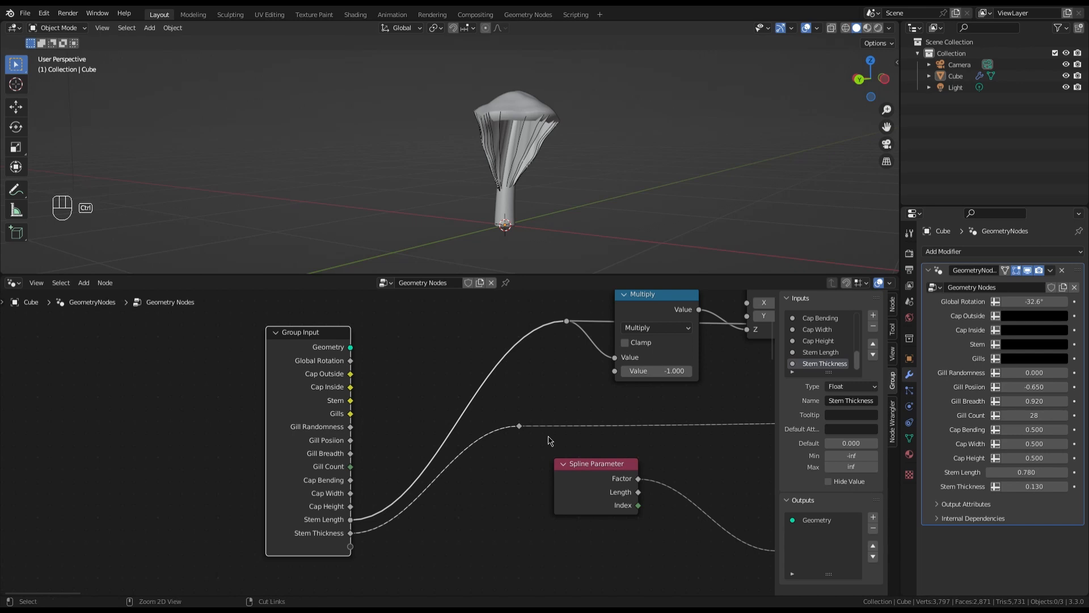
{"action": "key", "text": "ctrl+h"}
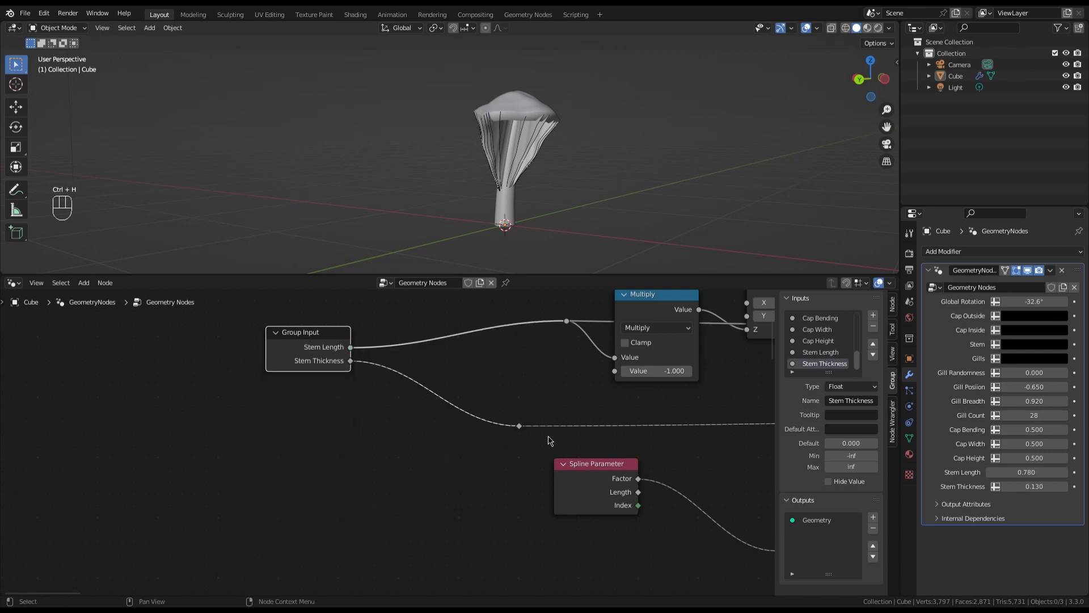
{"action": "key", "text": "ctrl+h"}
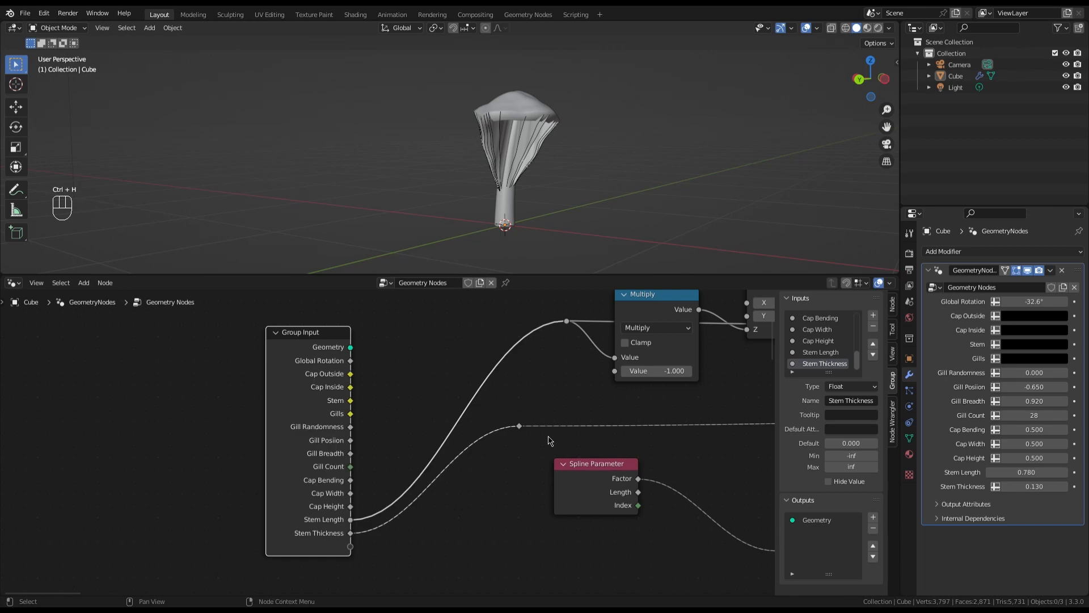
{"action": "key", "text": "ctrl+h"}
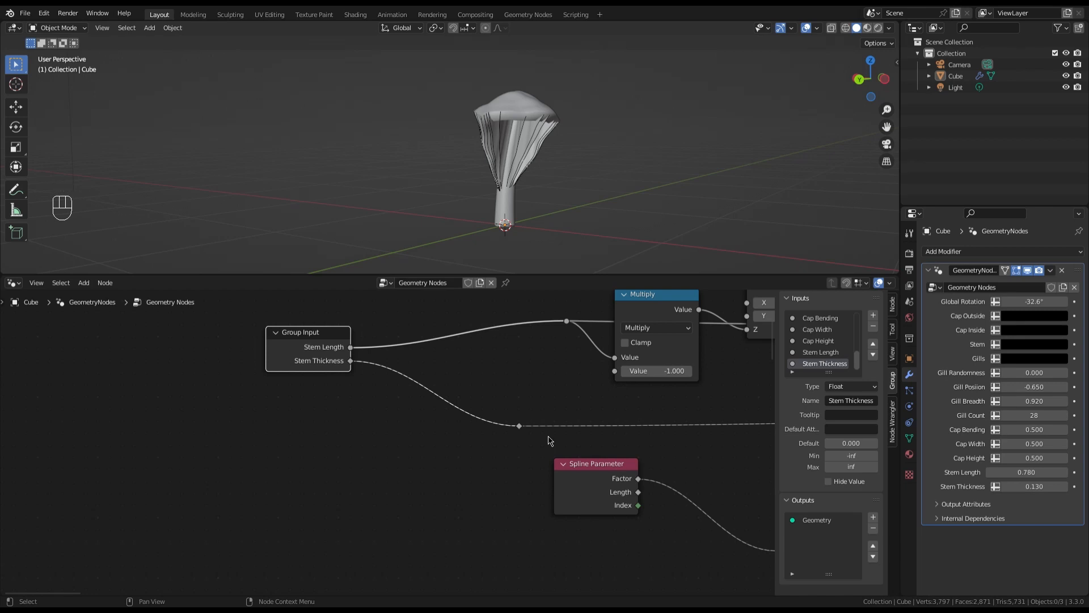
{"action": "left_click", "coordinate": [326, 335]}
{"action": "left_click", "coordinate": [309, 338]}
Spread the final Set Position and Group Output nodes apart to make room between them.
{"action": "scroll", "coordinate": [293, 384], "scroll_direction": "down", "scroll_amount": 7}
{"action": "scroll", "coordinate": [293, 384], "scroll_direction": "down", "scroll_amount": 5}
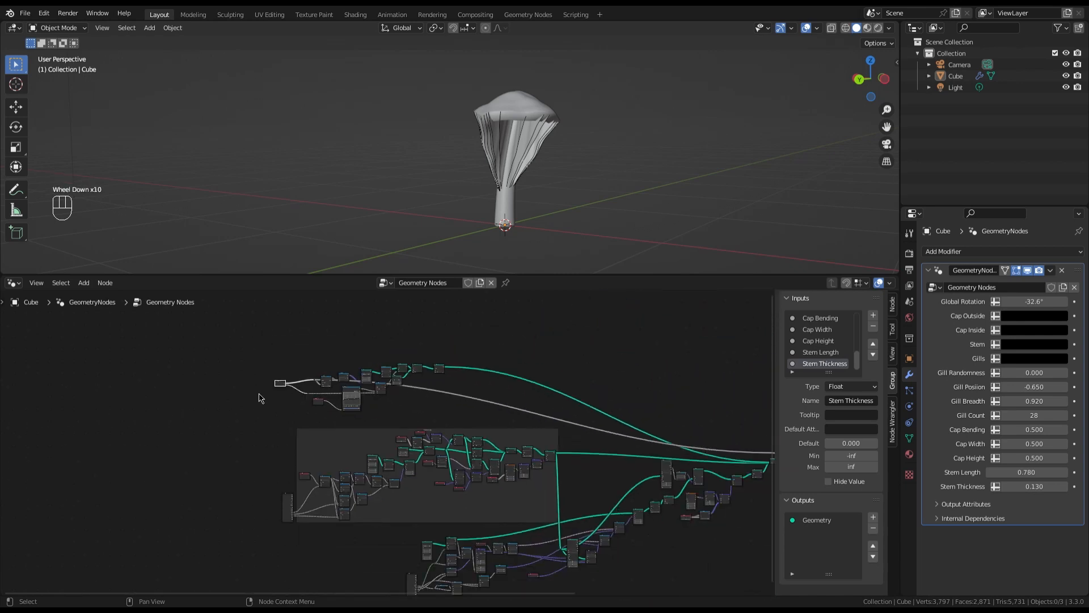
{"action": "scroll", "coordinate": [664, 422], "scroll_direction": "up", "scroll_amount": 4}
{"action": "scroll", "coordinate": [664, 422], "scroll_direction": "up", "scroll_amount": 10}
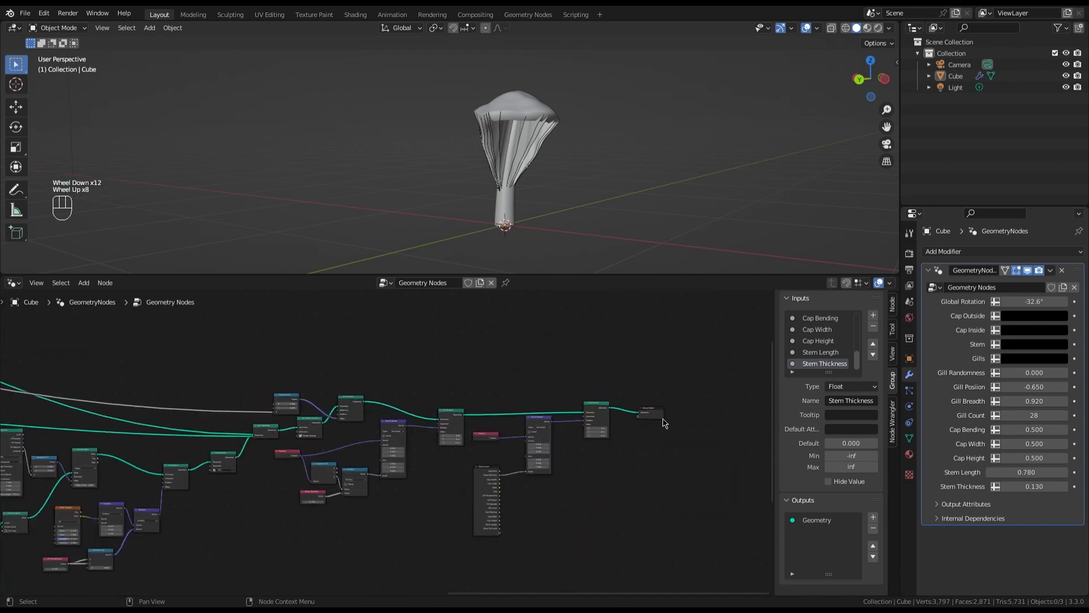
{"action": "left_click_drag", "start_coordinate": [636, 389], "coordinate": [709, 383]}
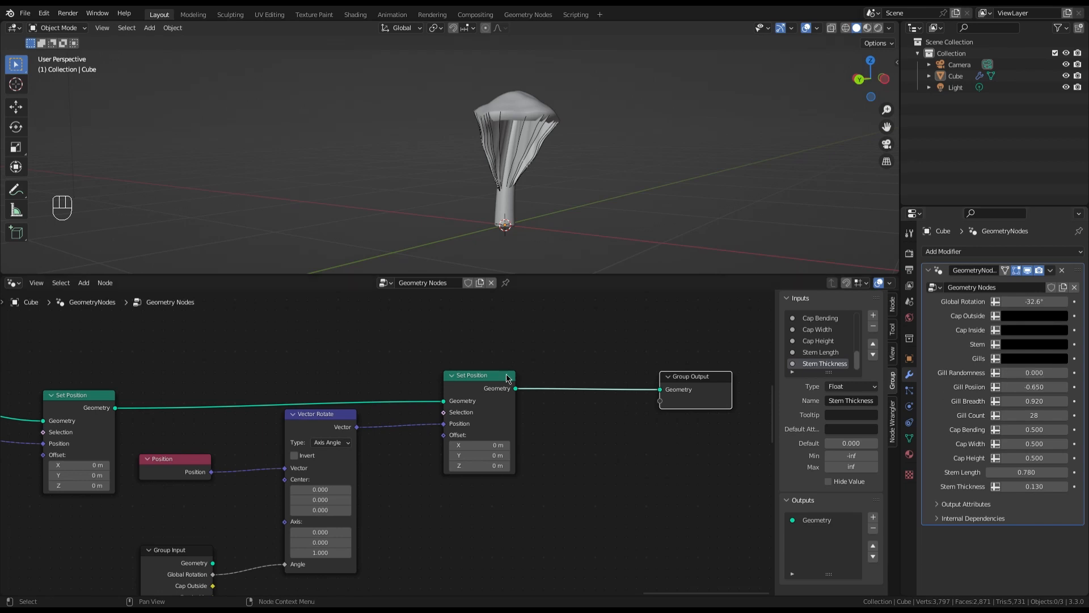
{"action": "mouse_move", "coordinate": [495, 377]}
{"action": "left_mouse_down"}
{"action": "mouse_move", "coordinate": [471, 375]}
{"action": "mouse_move", "coordinate": [488, 376]}
{"action": "left_mouse_up"}
{"action": "left_click", "coordinate": [688, 379]}
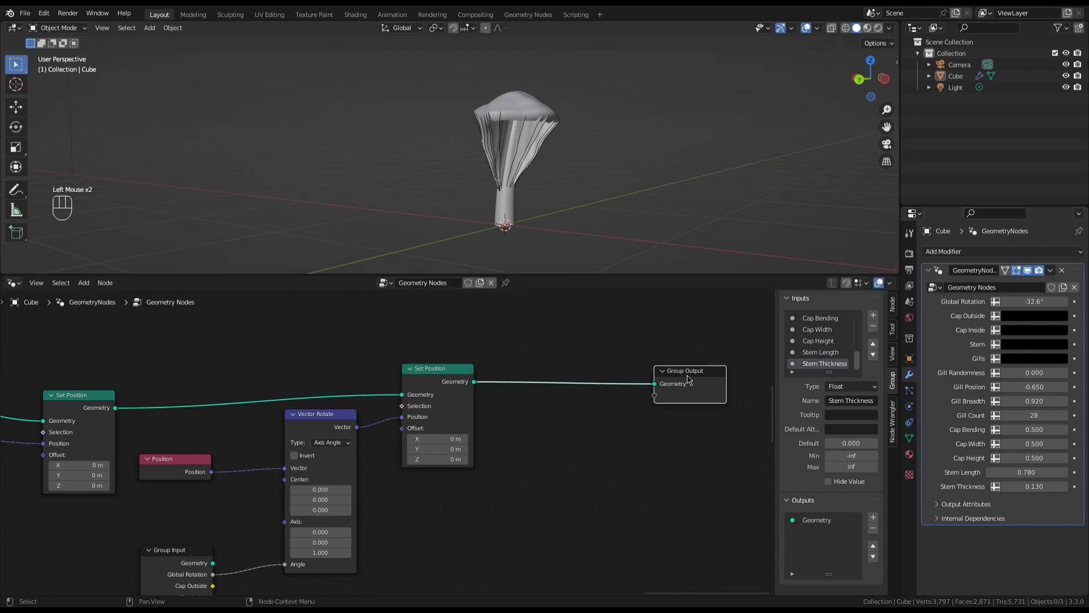
{"action": "scroll", "coordinate": [681, 373], "scroll_direction": "up", "scroll_amount": 1}
{"action": "scroll", "coordinate": [681, 373], "scroll_direction": "up", "scroll_amount": 1}
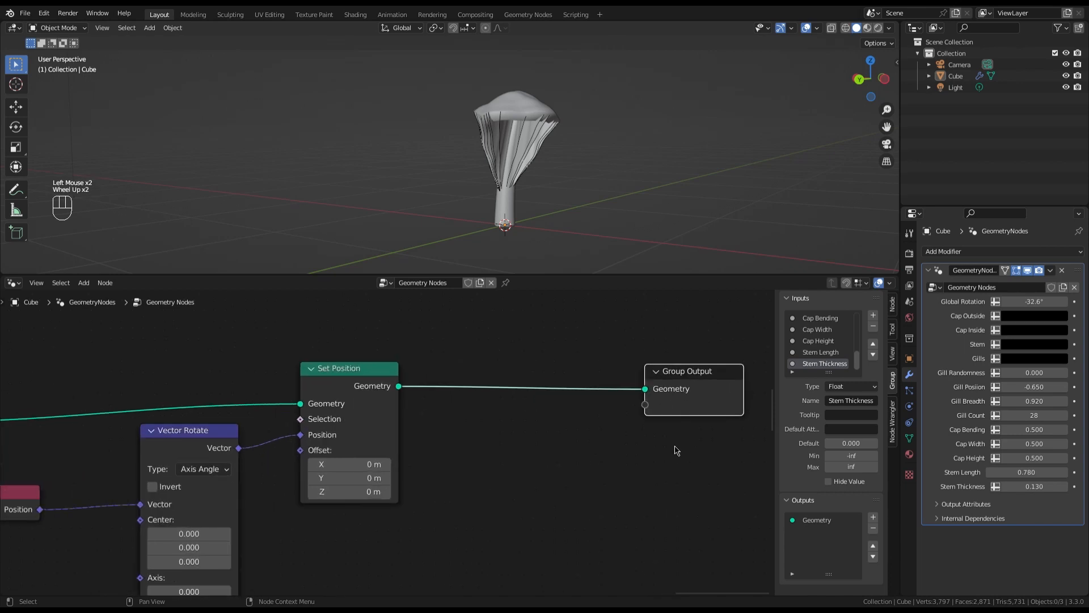
Add a Group Input node between the final Set Position node and the Group Output node.
{"action": "left_click", "coordinate": [635, 490]}
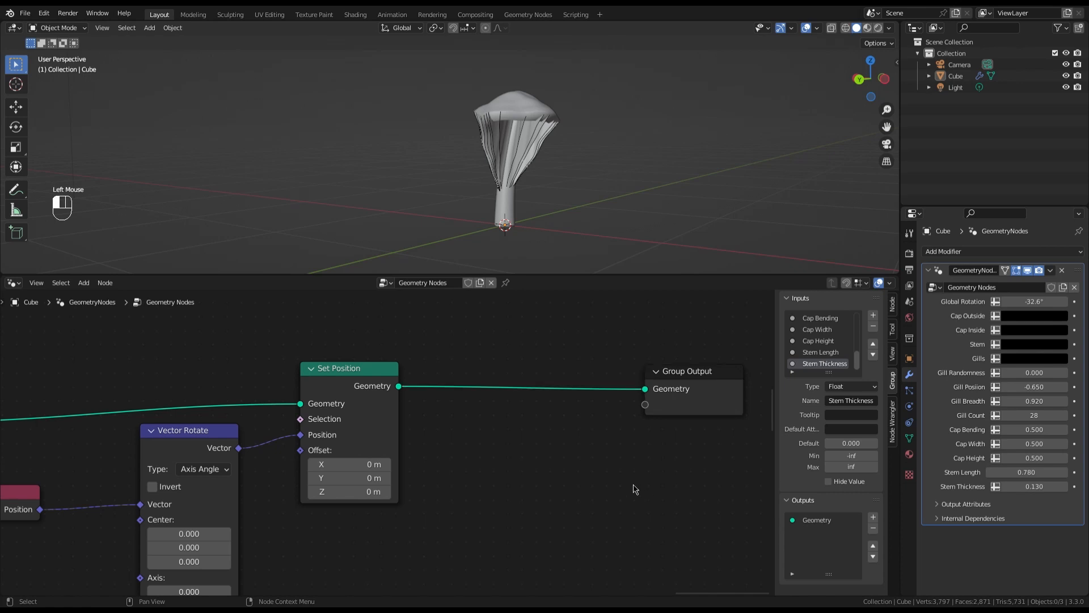
{"action": "key", "text": "shift+a"}
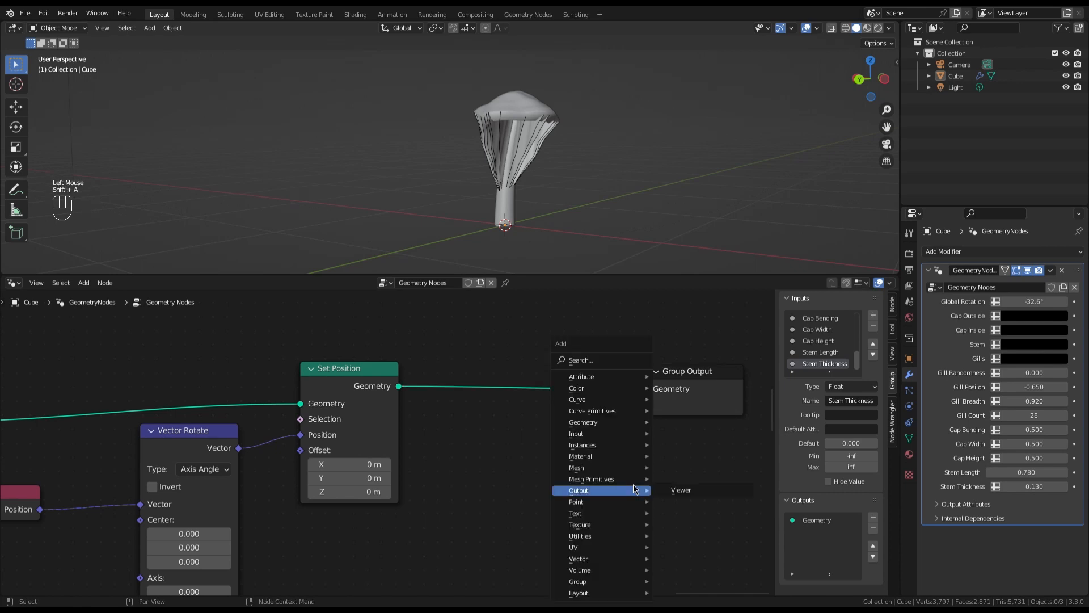
{"action": "type", "text": "gr"}
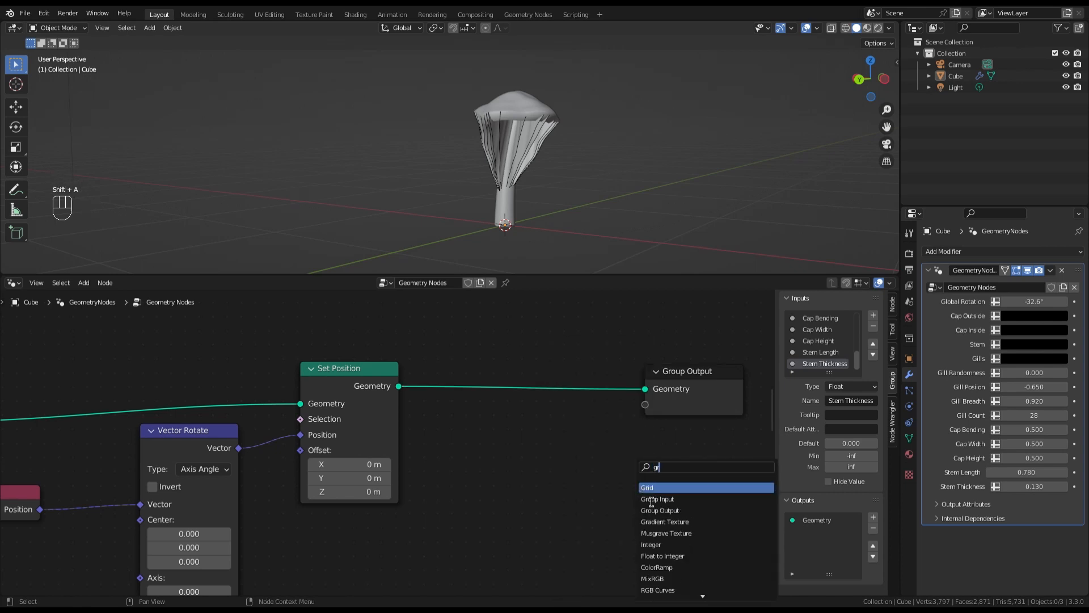
{"action": "left_click", "coordinate": [653, 500]}
{"action": "left_click", "coordinate": [472, 423]}
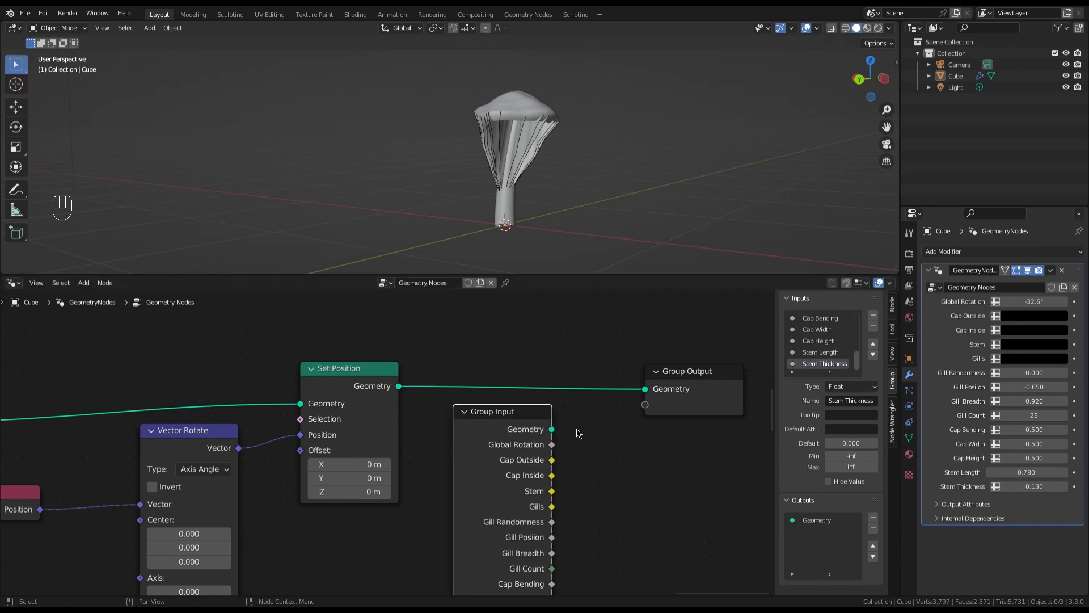
Link the Group Input's Cap Outside, Cap Inside, Stem and Gills sockets to new sockets on the Group Output.
{"action": "scroll", "coordinate": [579, 433], "scroll_direction": "up", "scroll_amount": 3}
{"action": "scroll", "coordinate": [579, 431], "scroll_direction": "down", "scroll_amount": 2}
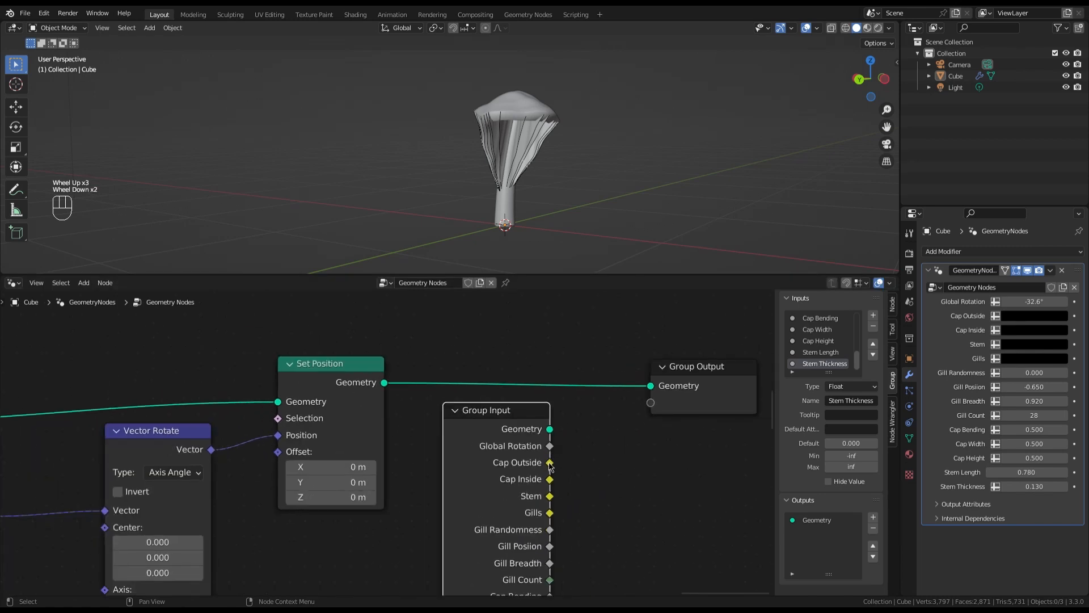
{"action": "left_click_drag", "start_coordinate": [549, 463], "coordinate": [651, 404]}
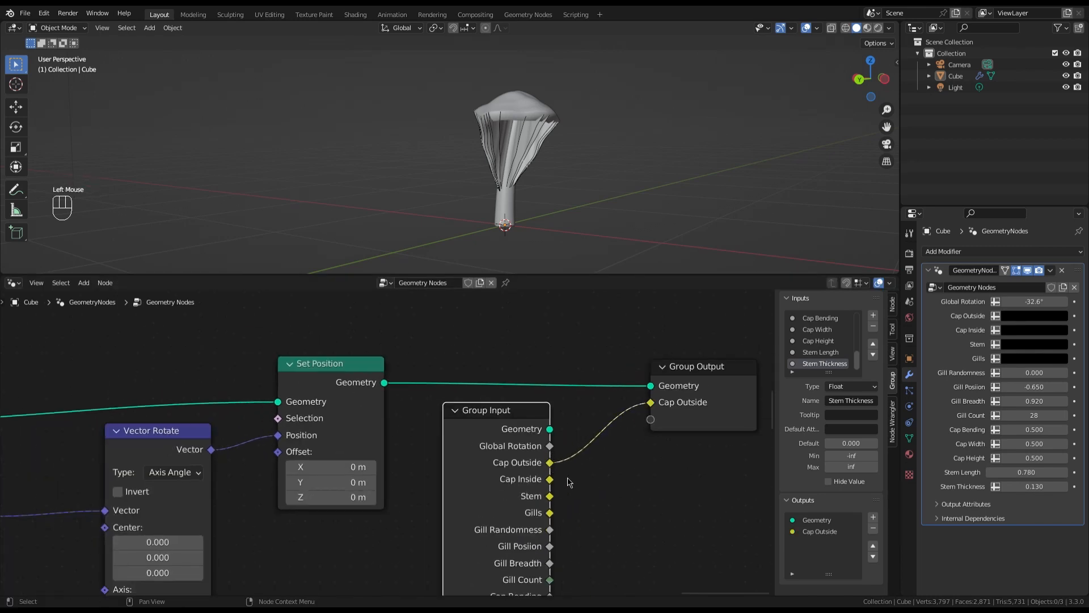
{"action": "left_click_drag", "start_coordinate": [549, 479], "coordinate": [651, 419]}
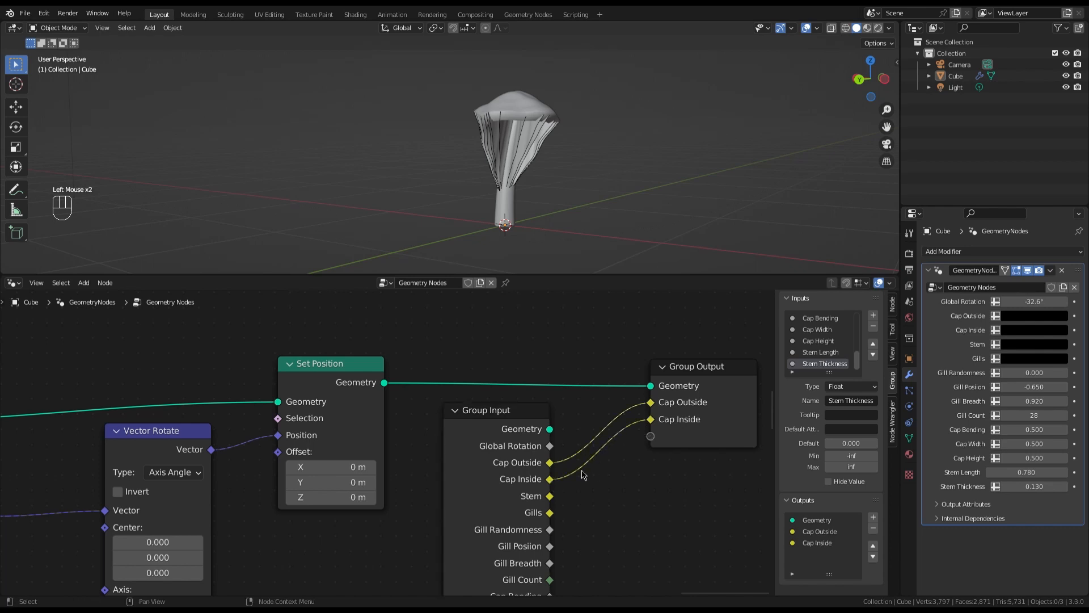
{"action": "left_click_drag", "start_coordinate": [550, 496], "coordinate": [635, 450]}
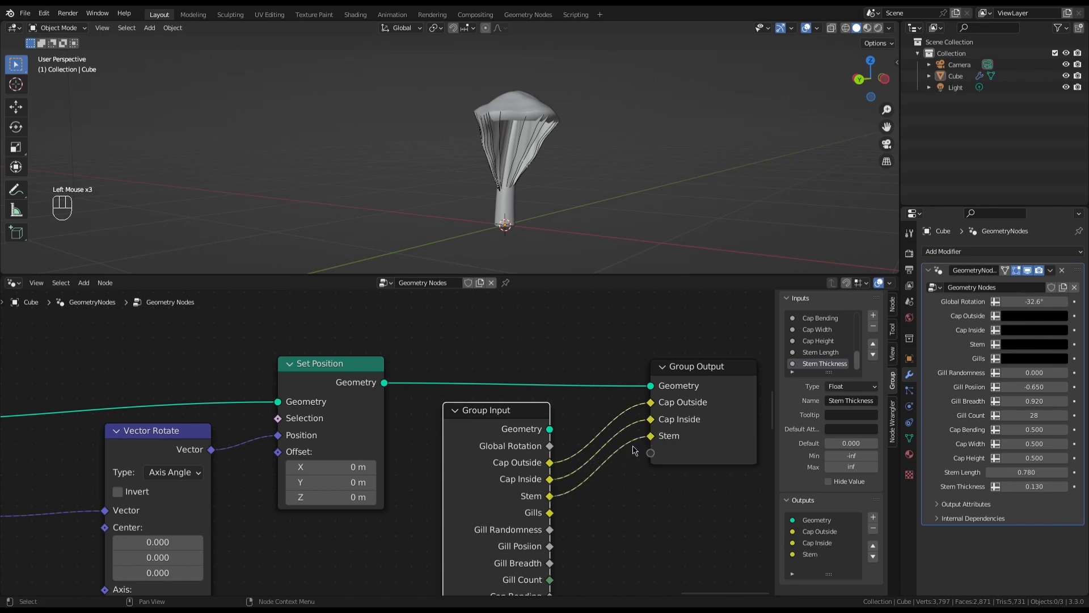
{"action": "left_click_drag", "start_coordinate": [550, 513], "coordinate": [651, 452]}
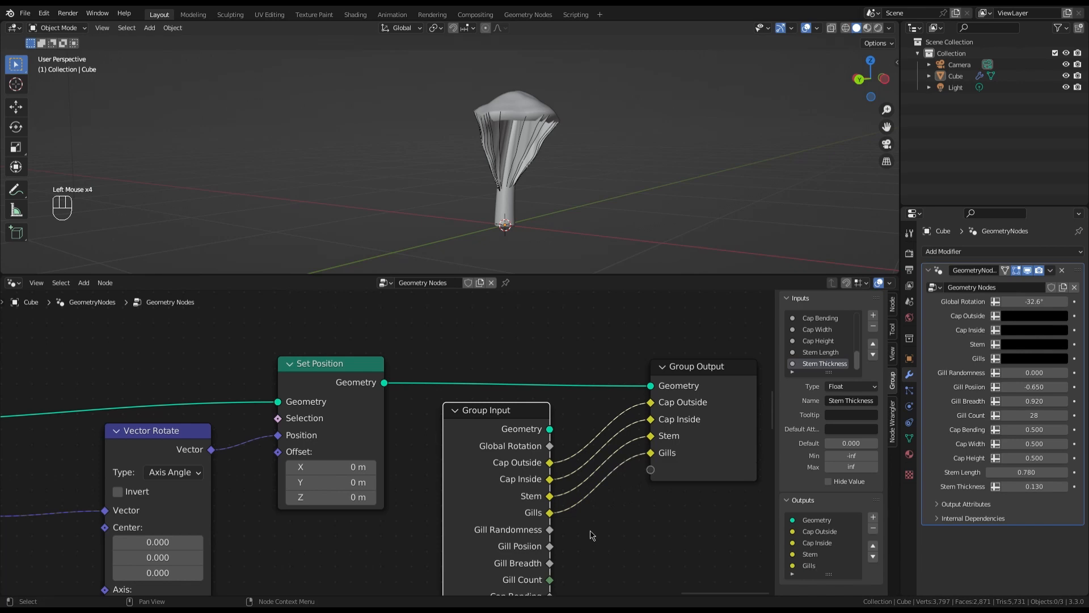
{"action": "scroll", "coordinate": [591, 535], "scroll_direction": "down", "scroll_amount": 4}
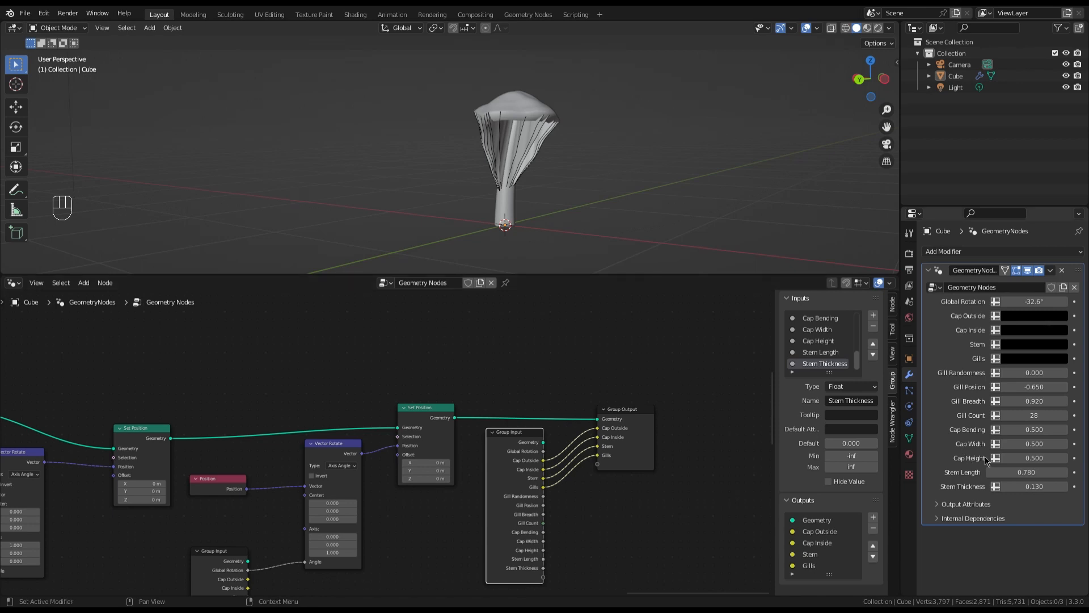
Expand the modifier's output attributes and name the Cap Outside attribute "Attr Cap Outside".
{"action": "left_click", "coordinate": [940, 505]}
{"action": "scroll", "coordinate": [996, 414], "scroll_direction": "down", "scroll_amount": 2}
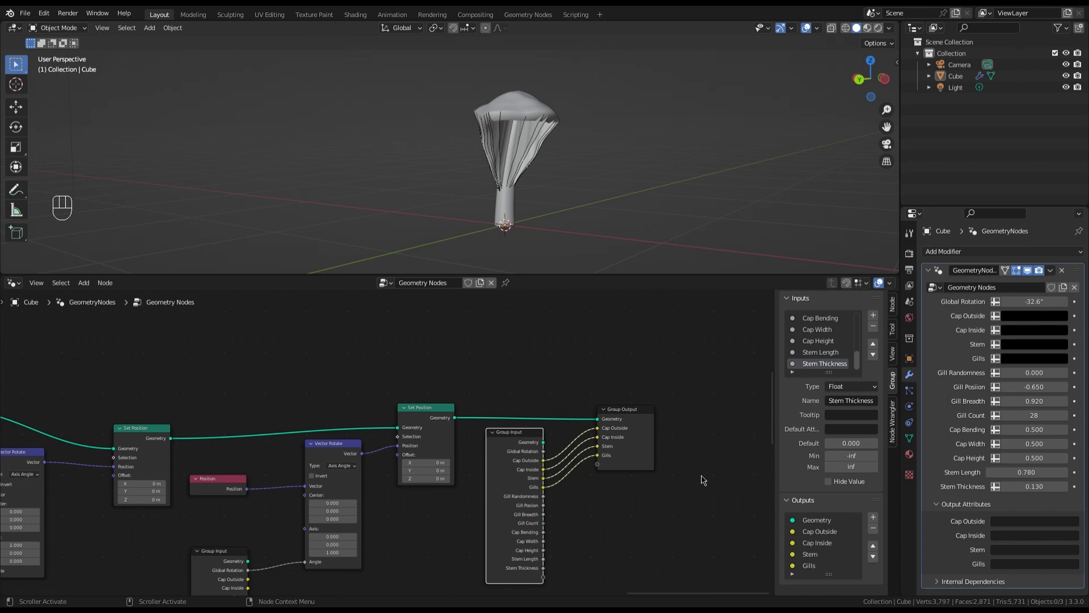
{"action": "left_click", "coordinate": [1011, 522]}
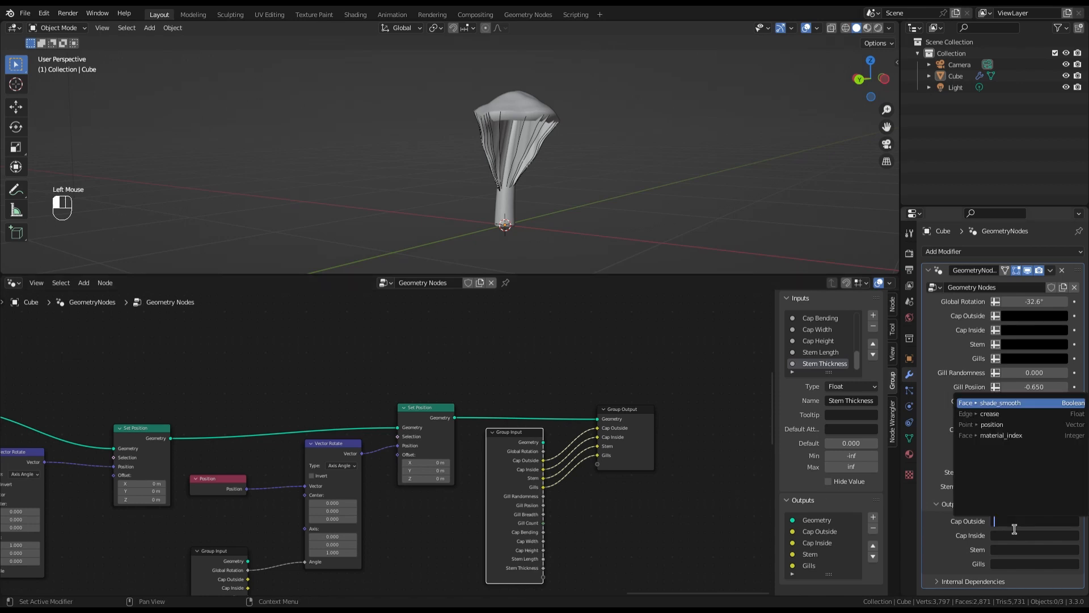
{"action": "type", "text": "Attr"}
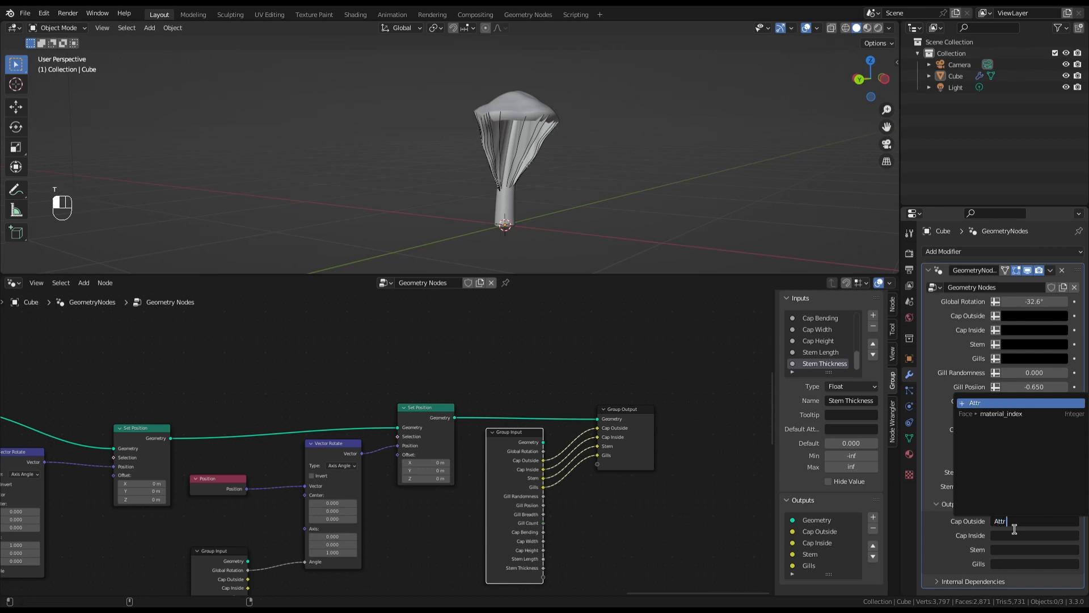
{"action": "type", "text": " Cap Outside"}
{"action": "key", "text": "Return"}
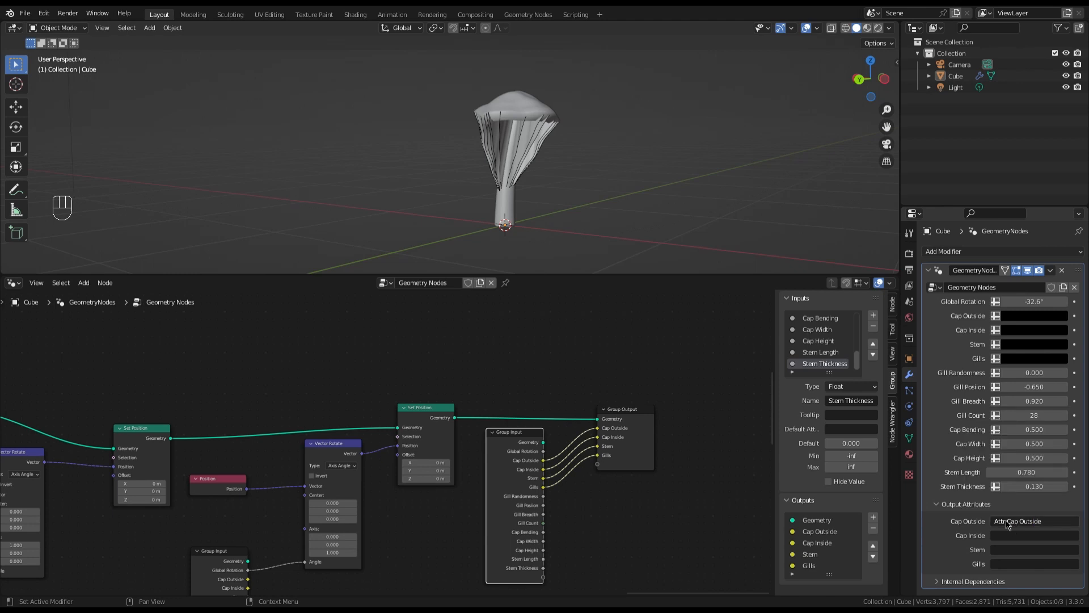
Name the modifier's Cap Inside output attribute "Attr Cap Inside" and the Stem output attribute "Attr Stem".
{"action": "left_click", "coordinate": [1014, 536]}
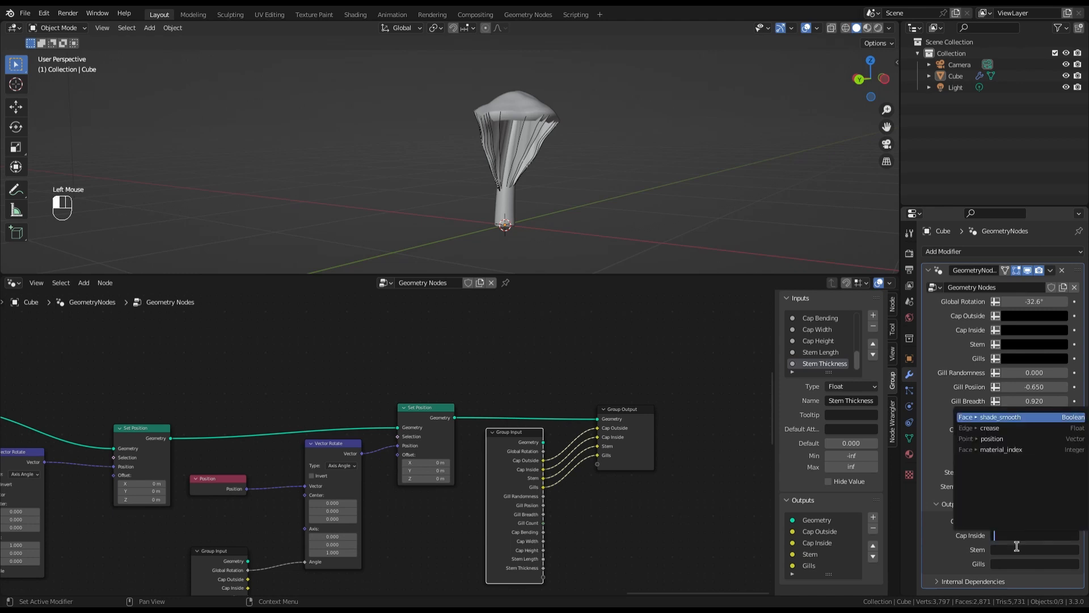
{"action": "type", "text": "Att"}
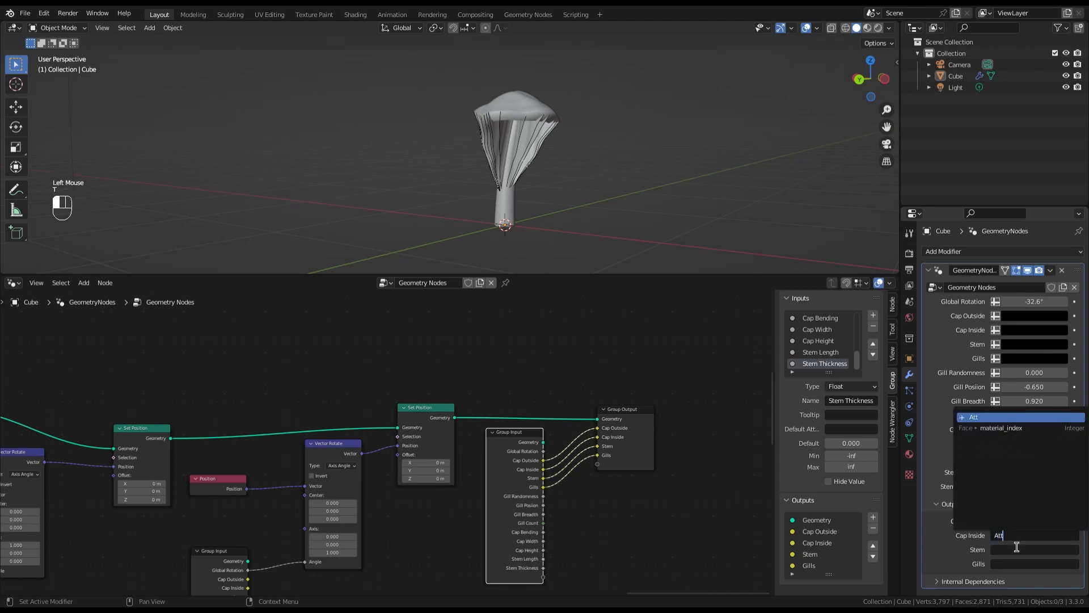
{"action": "type", "text": "r Cap Inside"}
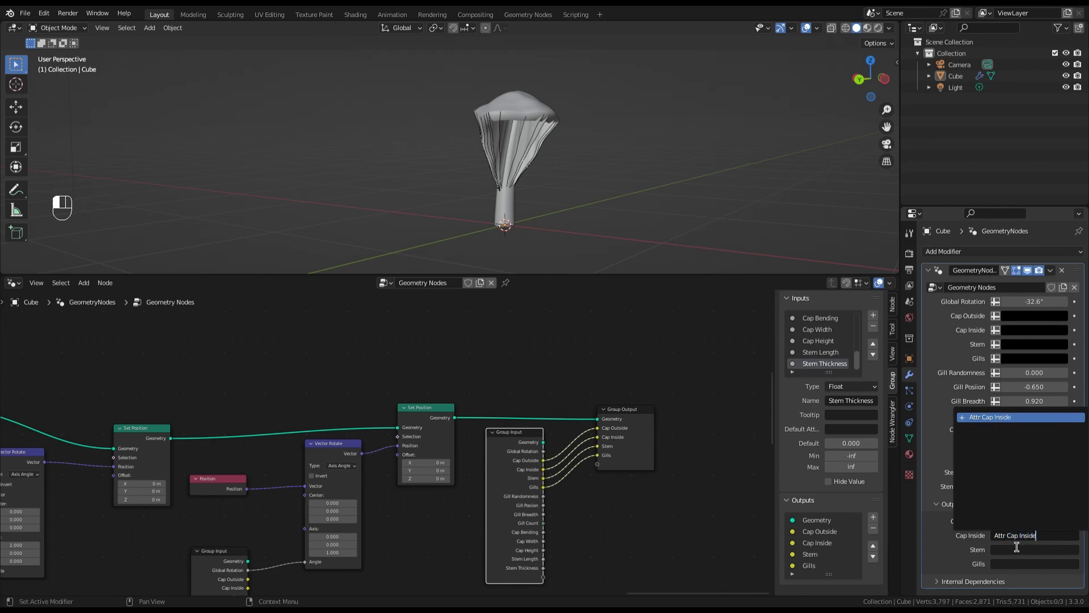
{"action": "key", "text": "Return"}
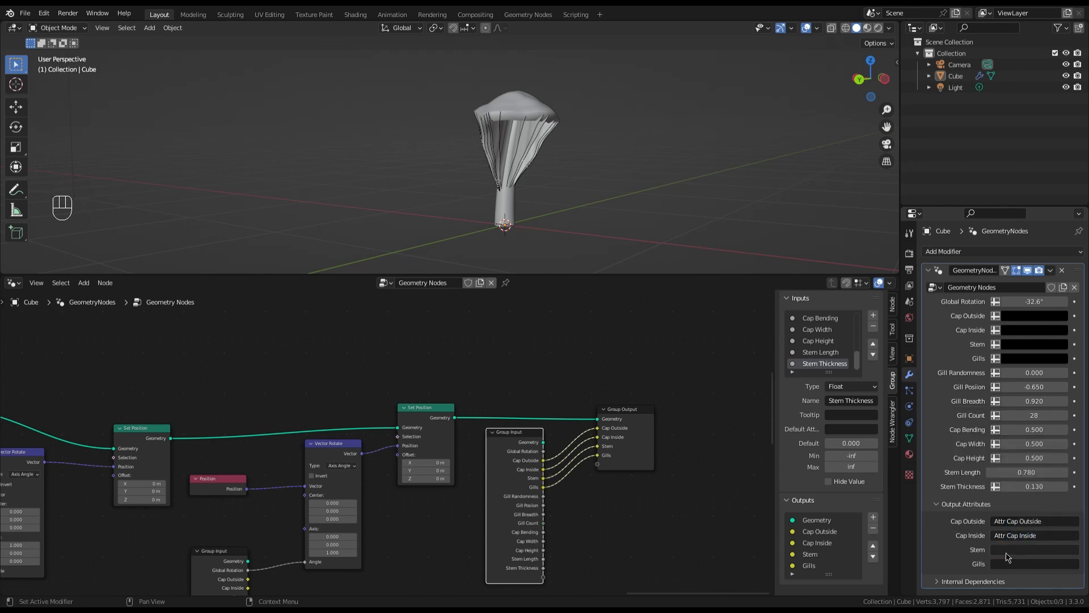
{"action": "left_click", "coordinate": [1004, 552]}
{"action": "type", "text": "At"}
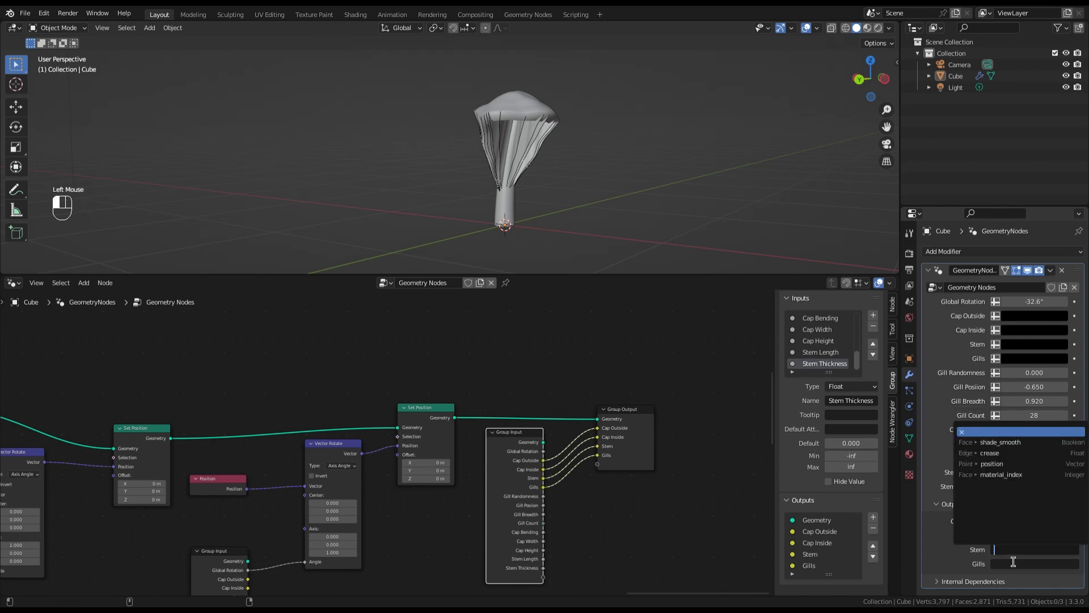
{"action": "type", "text": "tr Stem"}
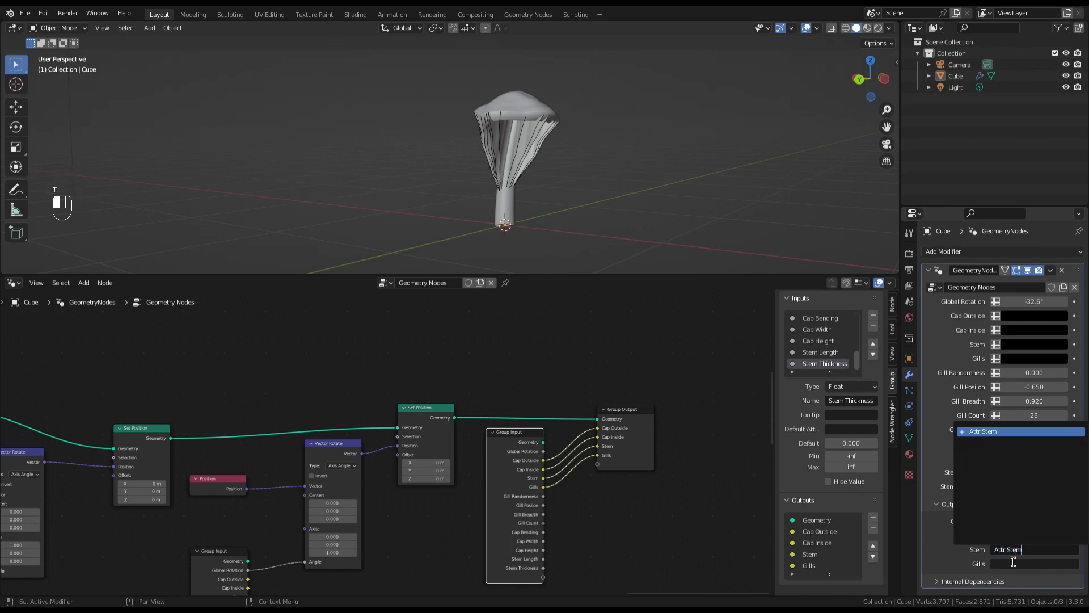
{"action": "key", "text": "Return"}
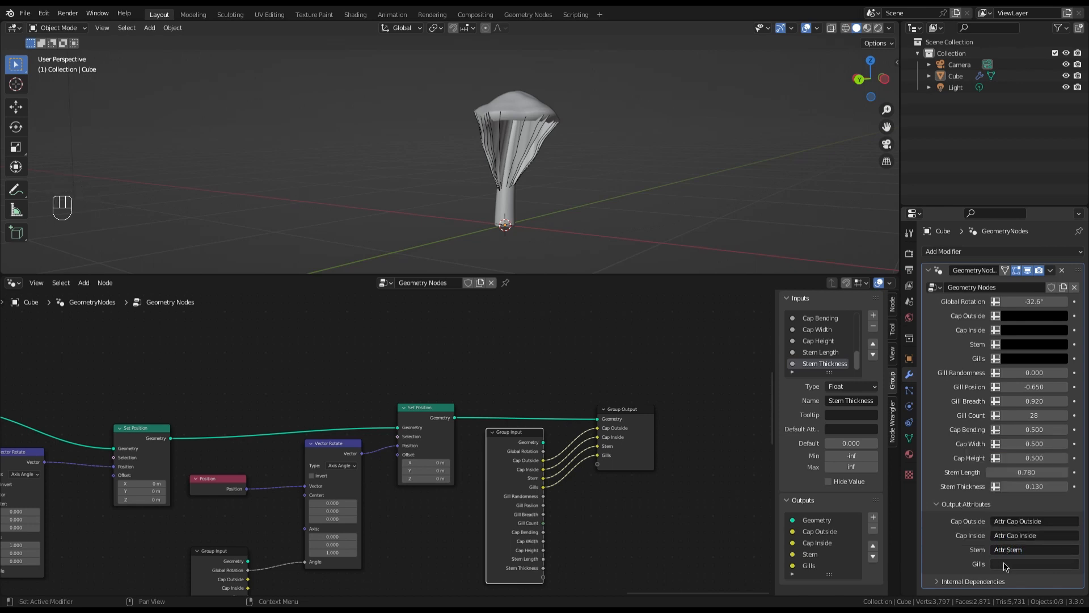
Name the modifier's Gills output attribute "Attr Gills".
{"action": "left_click", "coordinate": [1012, 566]}
{"action": "type", "text": "At"}
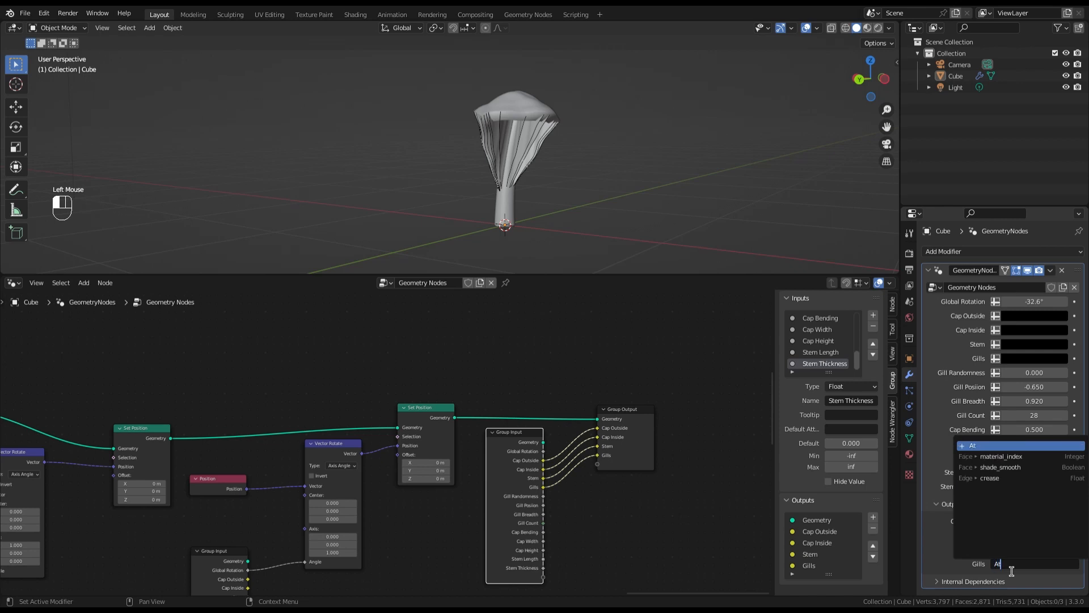
{"action": "type", "text": "tr Gi"}
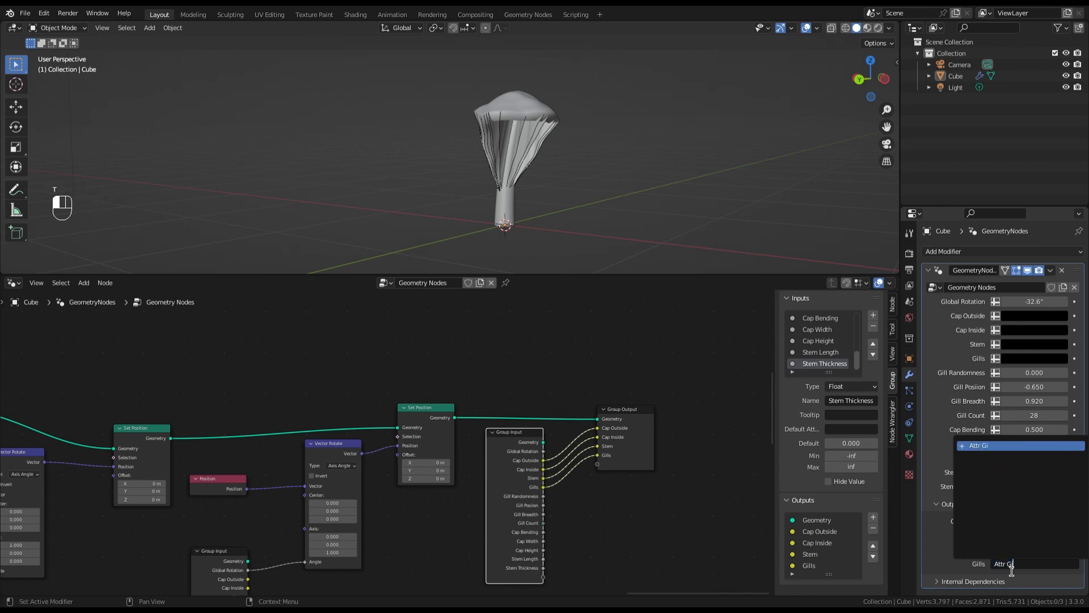
{"action": "type", "text": "lls"}
{"action": "key", "text": "Return"}
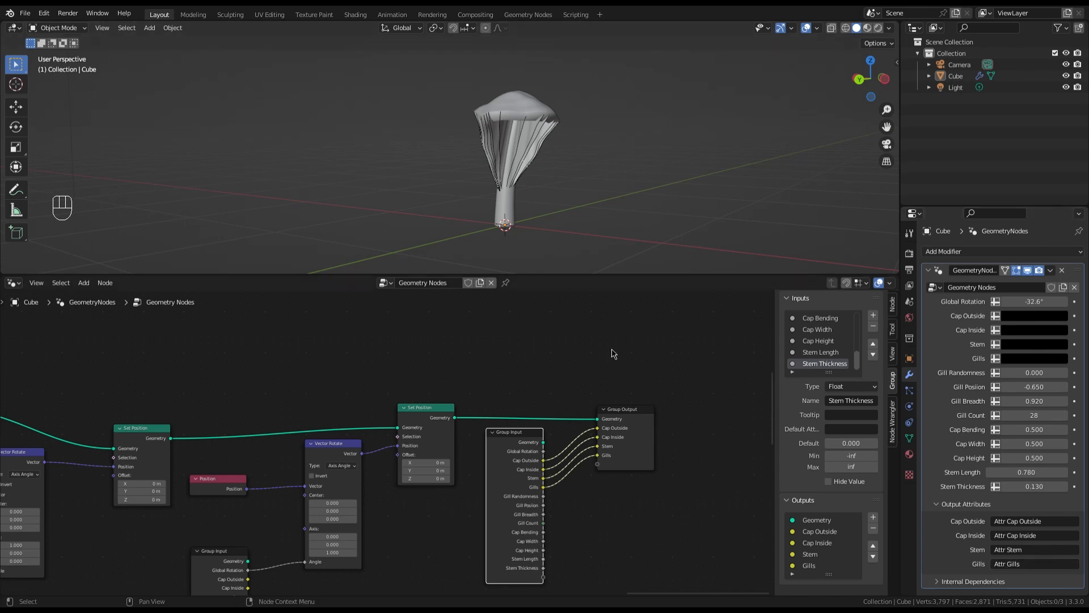
{"action": "scroll", "coordinate": [613, 351], "scroll_direction": "down", "scroll_amount": 5}
{"action": "scroll", "coordinate": [613, 351], "scroll_direction": "down", "scroll_amount": 1}
{"action": "scroll", "coordinate": [612, 351], "scroll_direction": "up", "scroll_amount": 7}
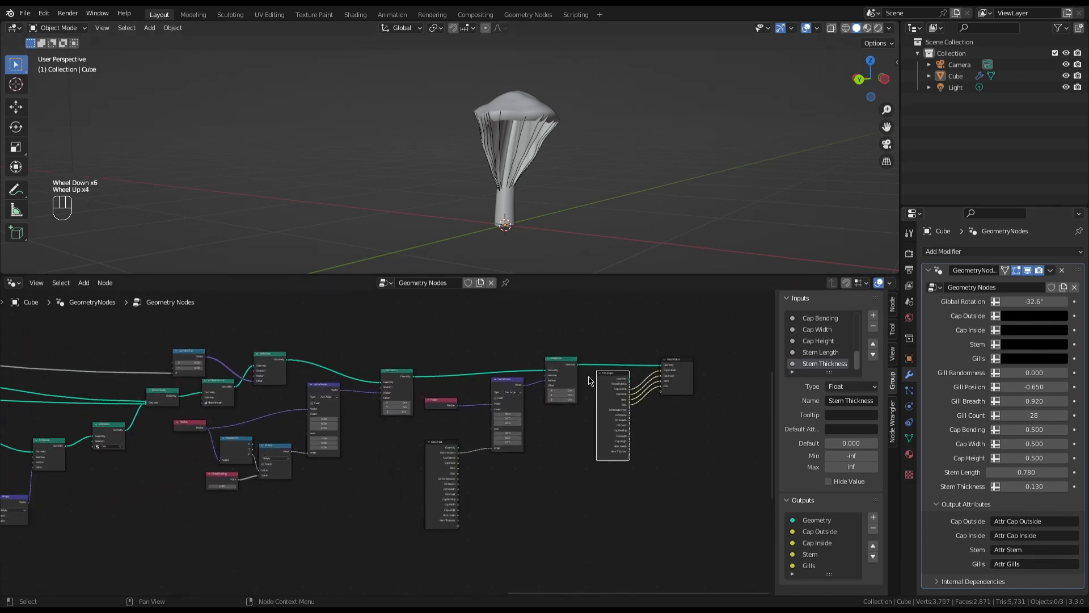
{"action": "scroll", "coordinate": [1048, 316], "scroll_direction": "up", "scroll_amount": 1}
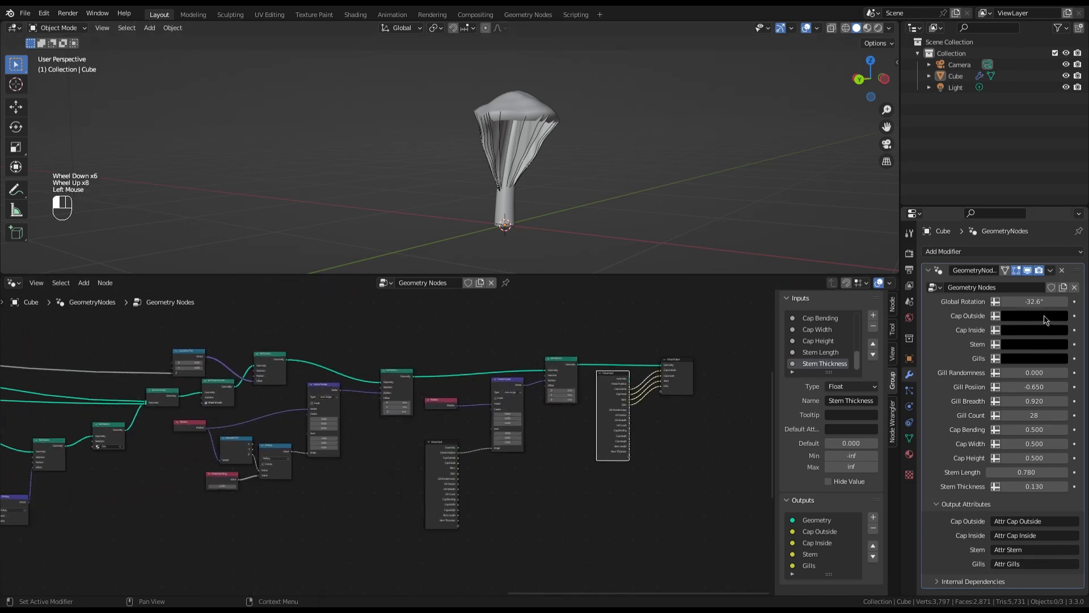
Set the modifier's Cap Outside color to a dark orange-brown, about H 0.042, S 0.983, V 0.184.
{"action": "left_click", "coordinate": [1049, 316]}
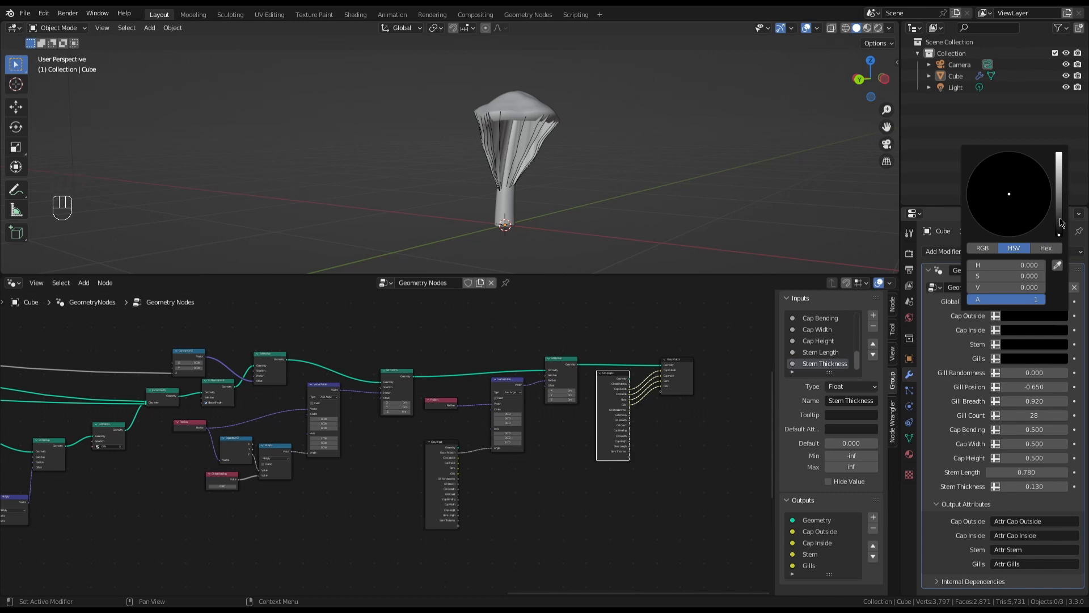
{"action": "left_click_drag", "start_coordinate": [1059, 229], "coordinate": [1059, 171]}
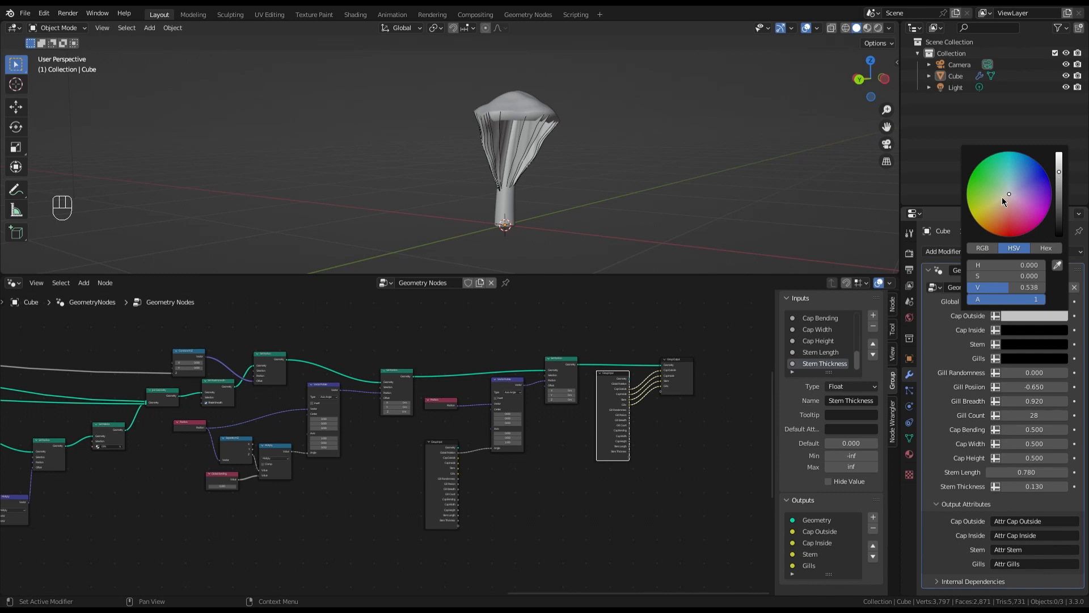
{"action": "left_click_drag", "start_coordinate": [1007, 195], "coordinate": [991, 227]}
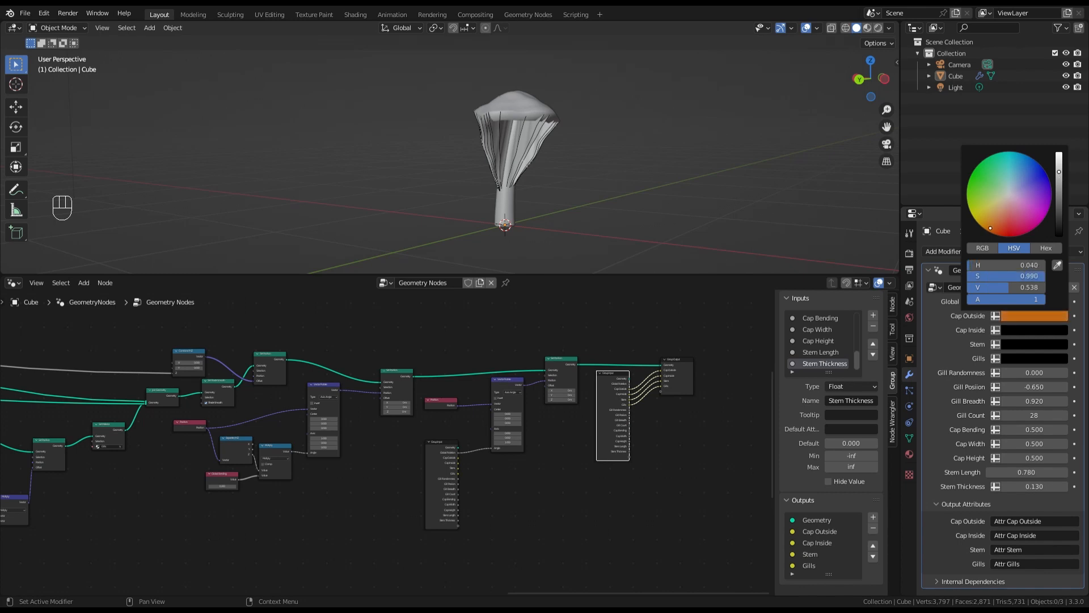
{"action": "left_click_drag", "start_coordinate": [1059, 171], "coordinate": [1058, 196]}
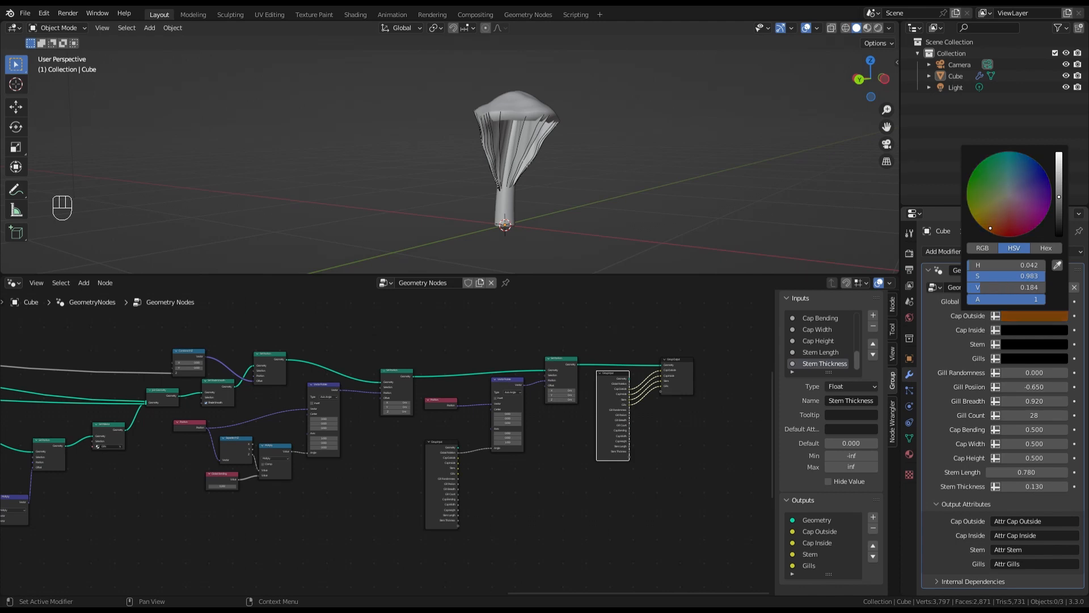
Sample the Cap Outside color for Cap Inside and lighten it to a pale orange, about H 0.081, S 0.837, V 0.787.
{"action": "left_click", "coordinate": [1036, 334]}
{"action": "left_click", "coordinate": [1066, 287]}
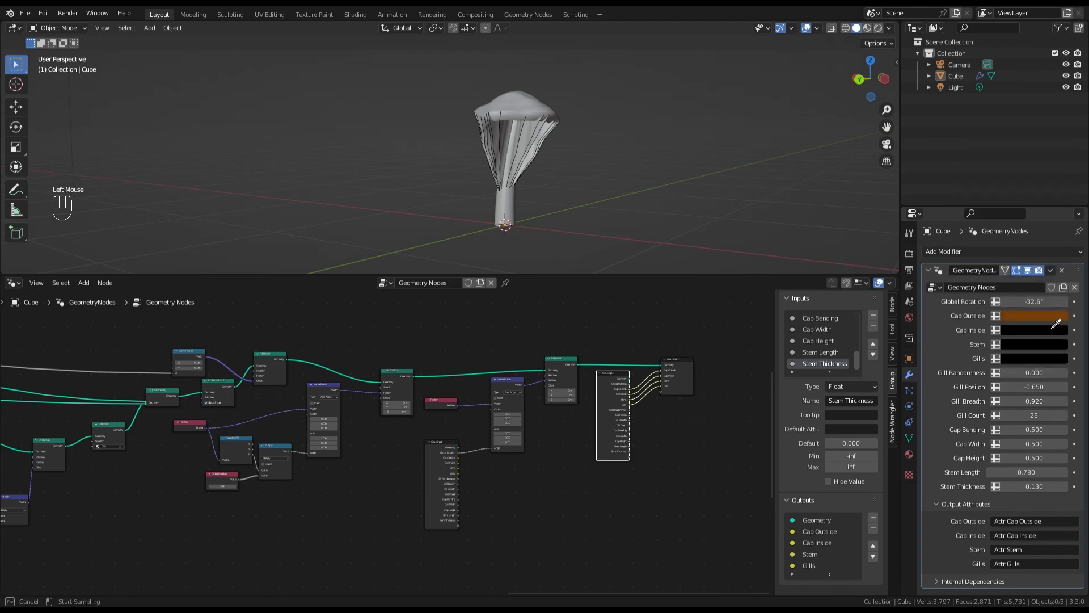
{"action": "left_click", "coordinate": [1050, 318]}
{"action": "left_click", "coordinate": [1045, 329]}
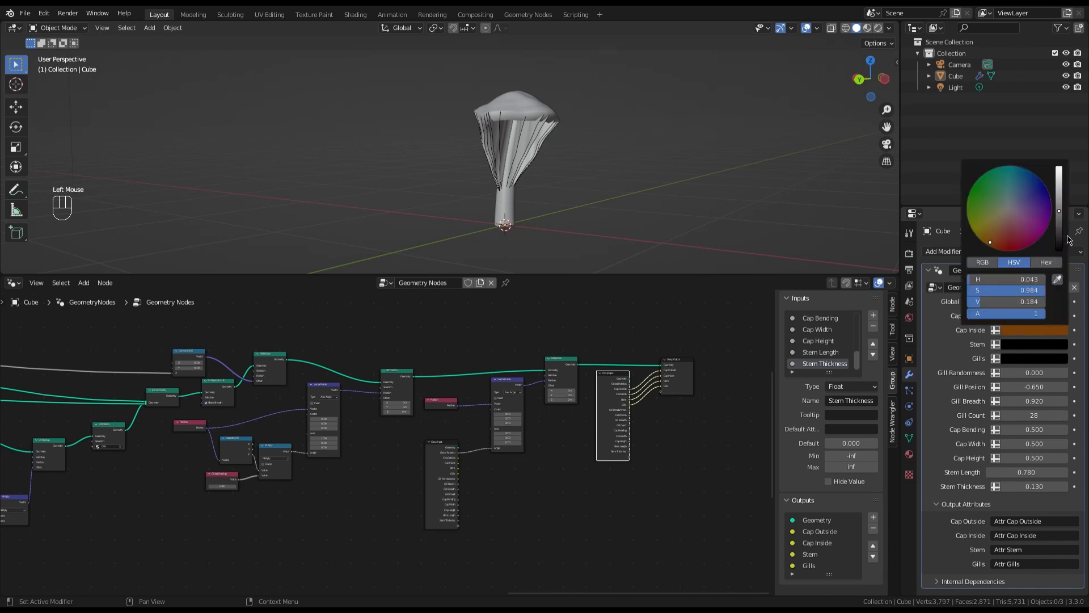
{"action": "left_click_drag", "start_coordinate": [1058, 211], "coordinate": [1059, 173]}
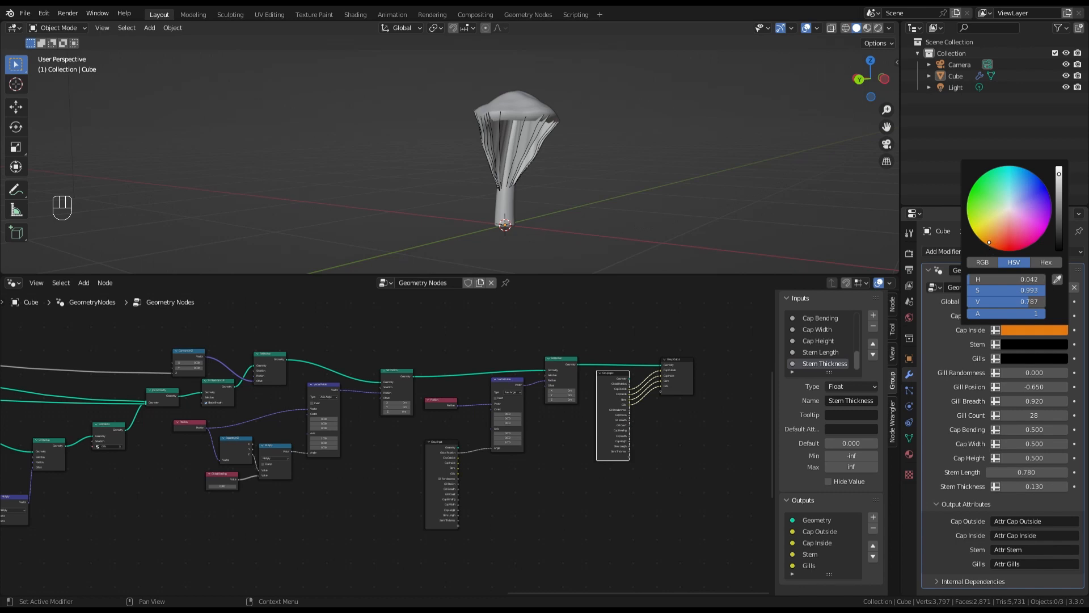
{"action": "left_click_drag", "start_coordinate": [990, 243], "coordinate": [995, 228]}
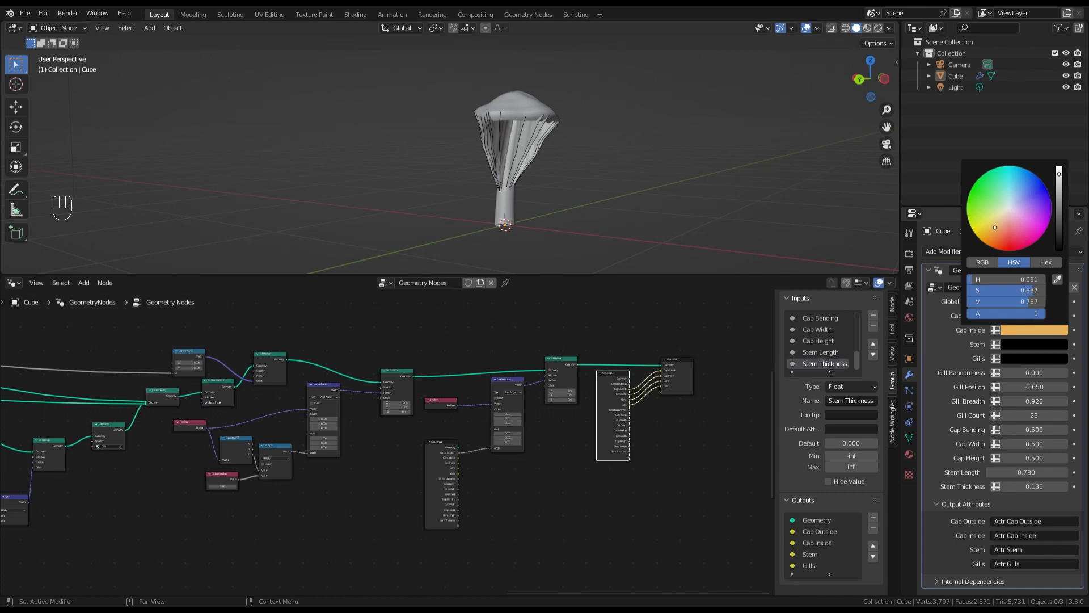
Sample the Cap Inside color for Stem and desaturate it to a pale cream yellow.
{"action": "left_click", "coordinate": [1025, 346]}
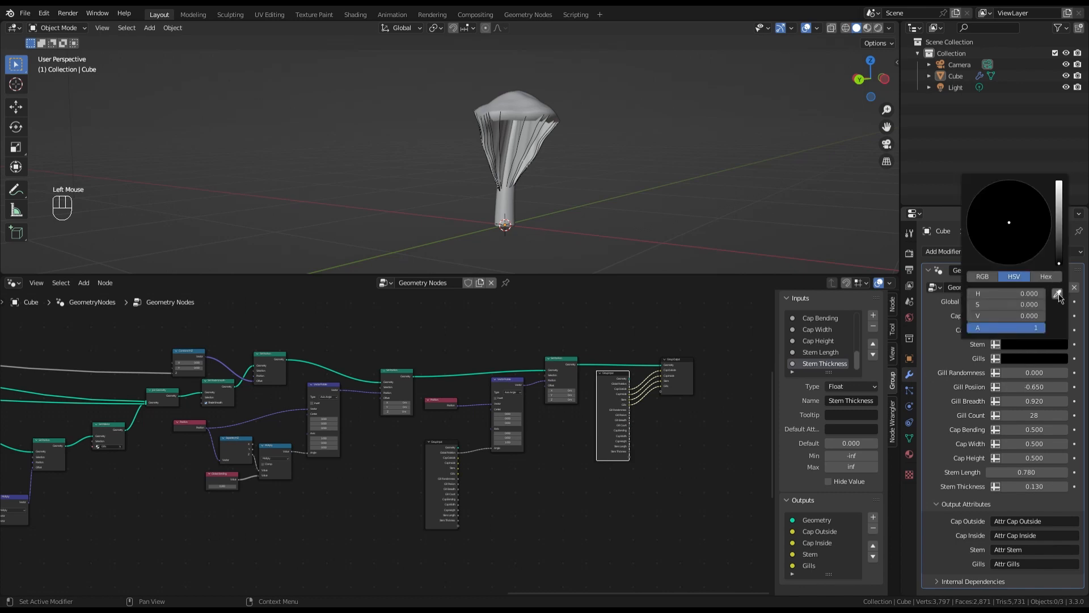
{"action": "left_click", "coordinate": [1058, 294]}
{"action": "left_click", "coordinate": [1042, 334]}
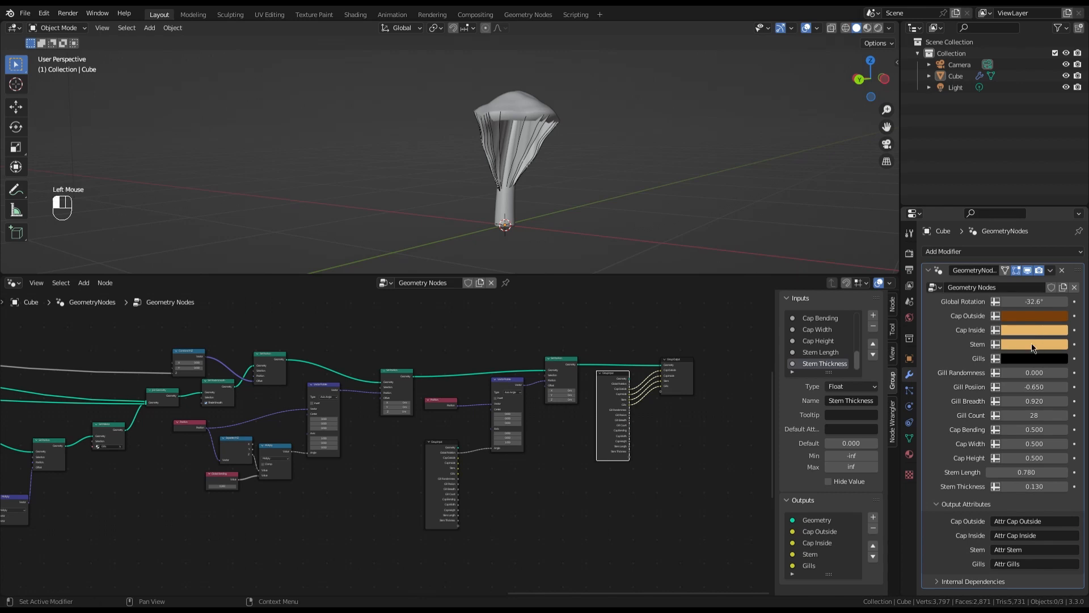
{"action": "left_click", "coordinate": [1032, 343]}
{"action": "left_click_drag", "start_coordinate": [999, 237], "coordinate": [1002, 228]}
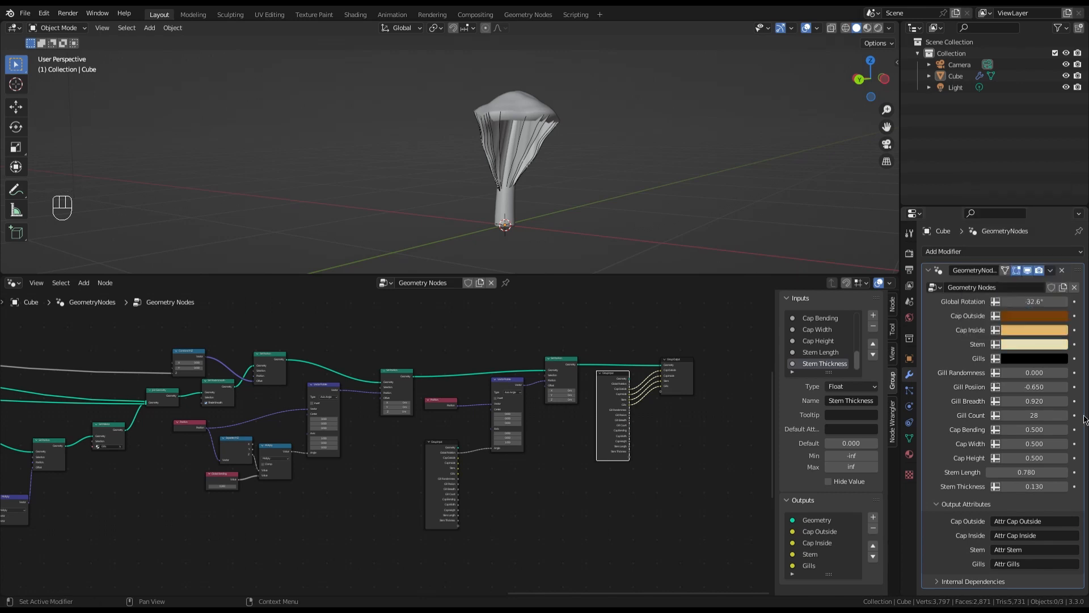
Set the modifier's Gills color to a very dark brown.
{"action": "left_click", "coordinate": [1038, 360]}
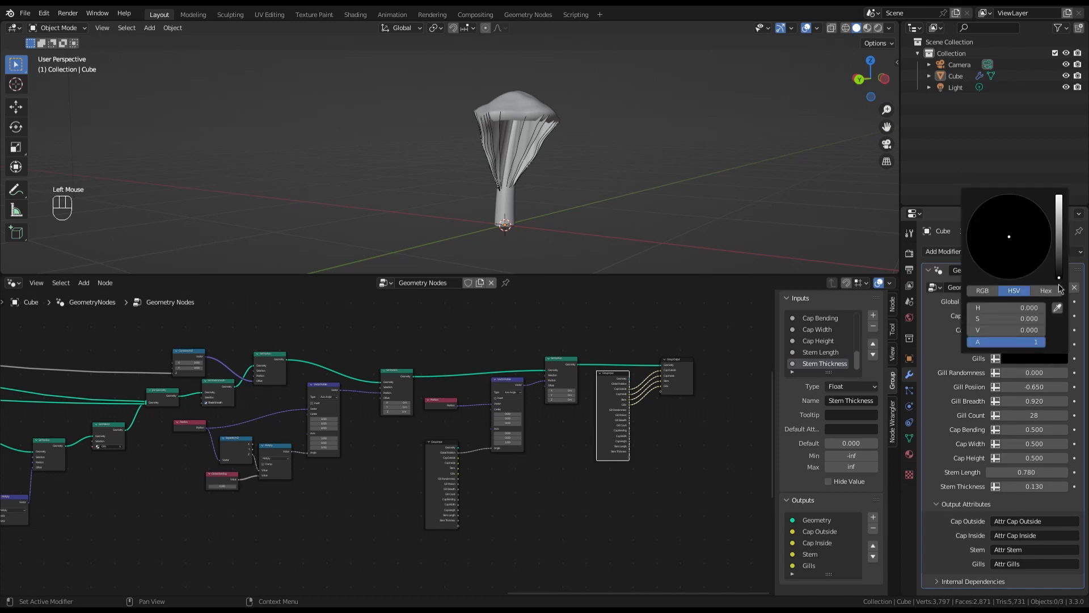
{"action": "mouse_move", "coordinate": [1060, 284]}
{"action": "left_mouse_down"}
{"action": "mouse_move", "coordinate": [1059, 237]}
{"action": "mouse_move", "coordinate": [997, 269]}
{"action": "left_mouse_up"}
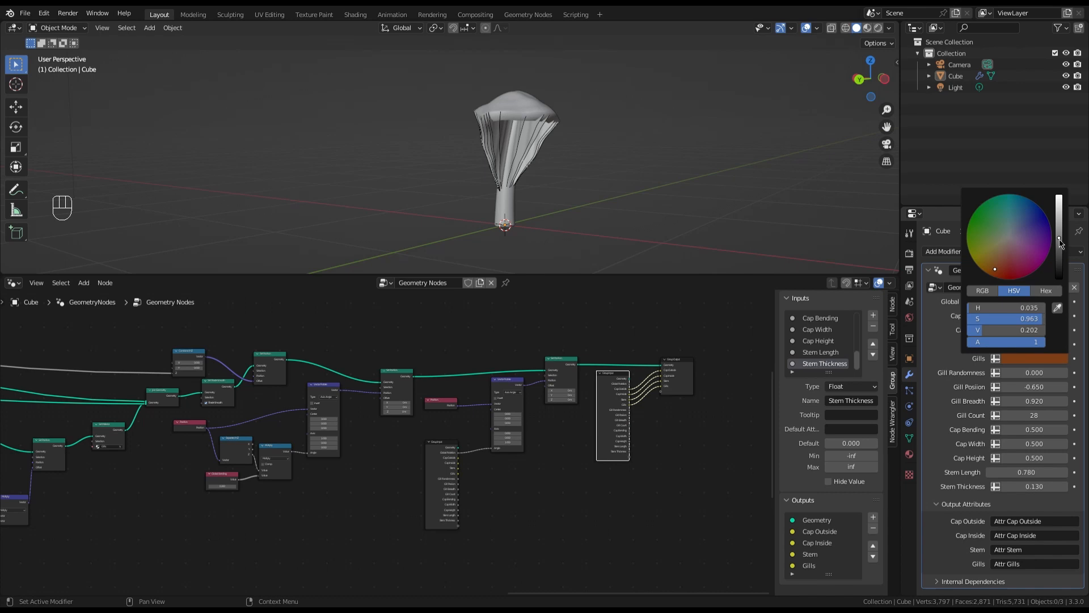
{"action": "left_click_drag", "start_coordinate": [1059, 237], "coordinate": [1058, 256]}
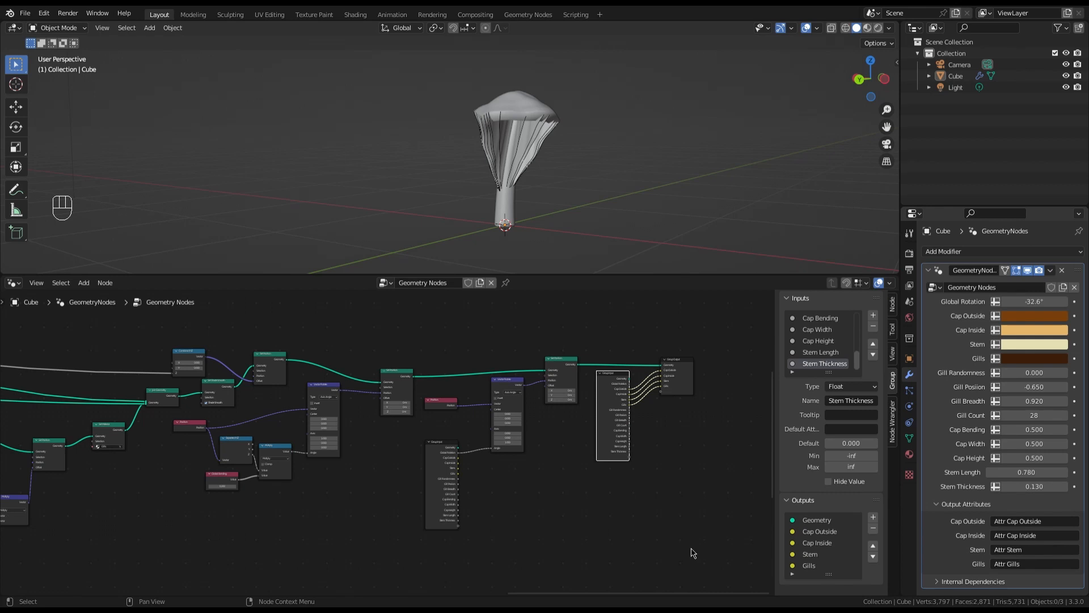
Switch the geometry node area to the Shader Editor.
{"action": "left_click", "coordinate": [14, 282]}
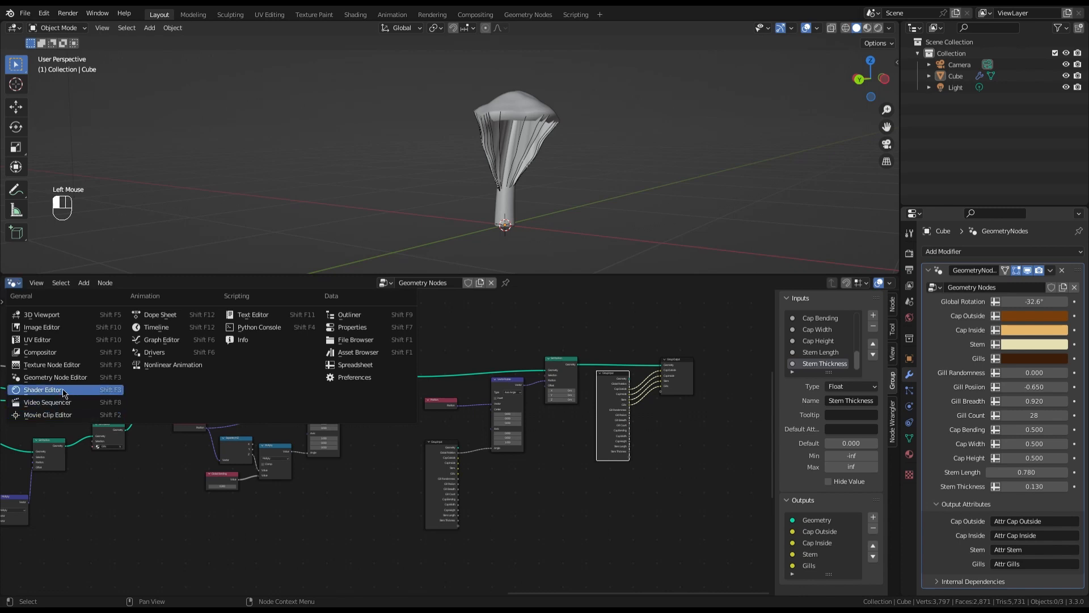
{"action": "left_click", "coordinate": [43, 389]}
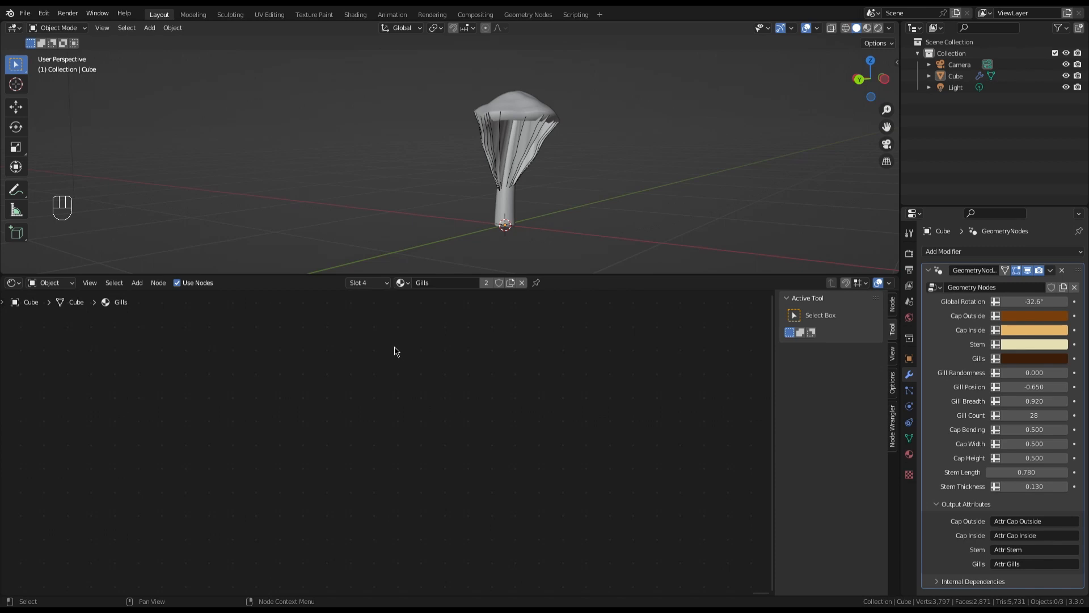
{"action": "scroll", "coordinate": [394, 329], "scroll_direction": "up", "scroll_amount": 2}
{"action": "left_click", "coordinate": [404, 284]}
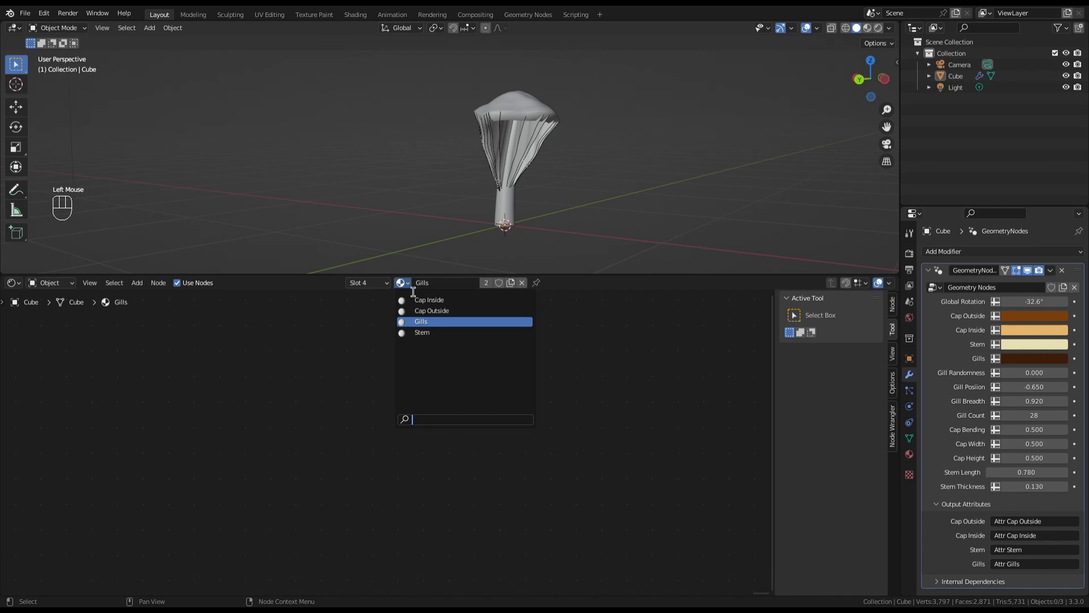
{"action": "left_click", "coordinate": [442, 312]}
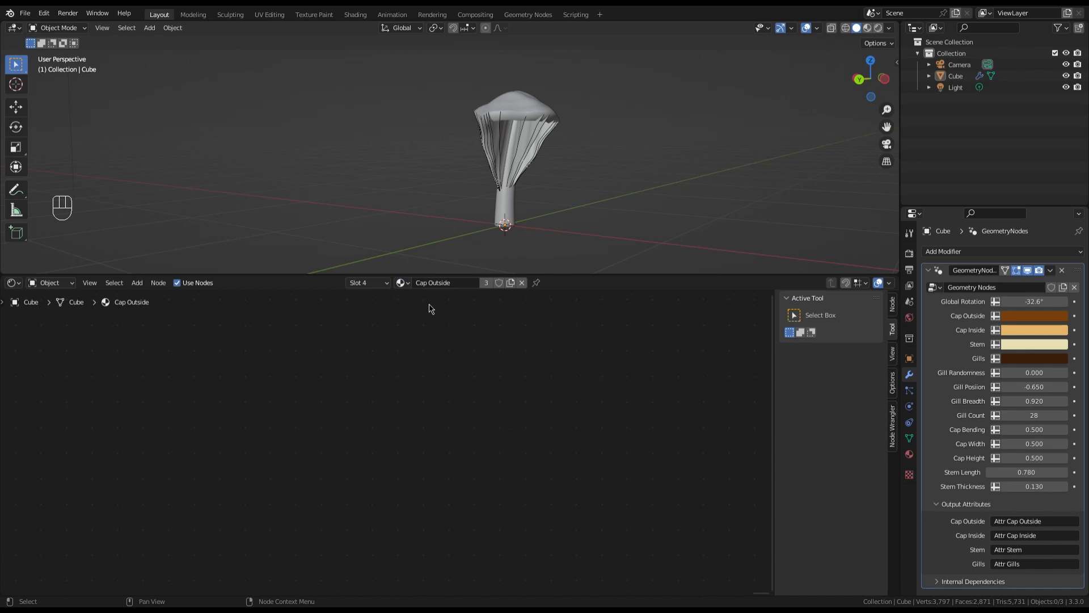
{"action": "left_click", "coordinate": [364, 284]}
{"action": "key", "text": "ctrl+z"}
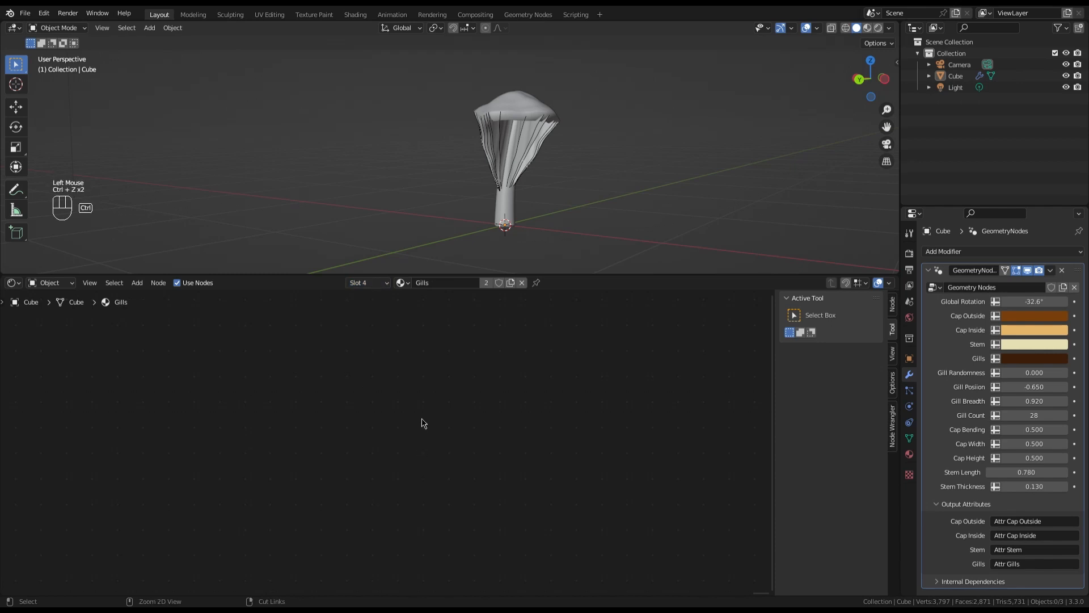
{"action": "key", "text": "ctrl+z"}
Select the Cap Outside material slot and bring its Principled BSDF and Material Output nodes into view.
{"action": "left_click", "coordinate": [359, 284]}
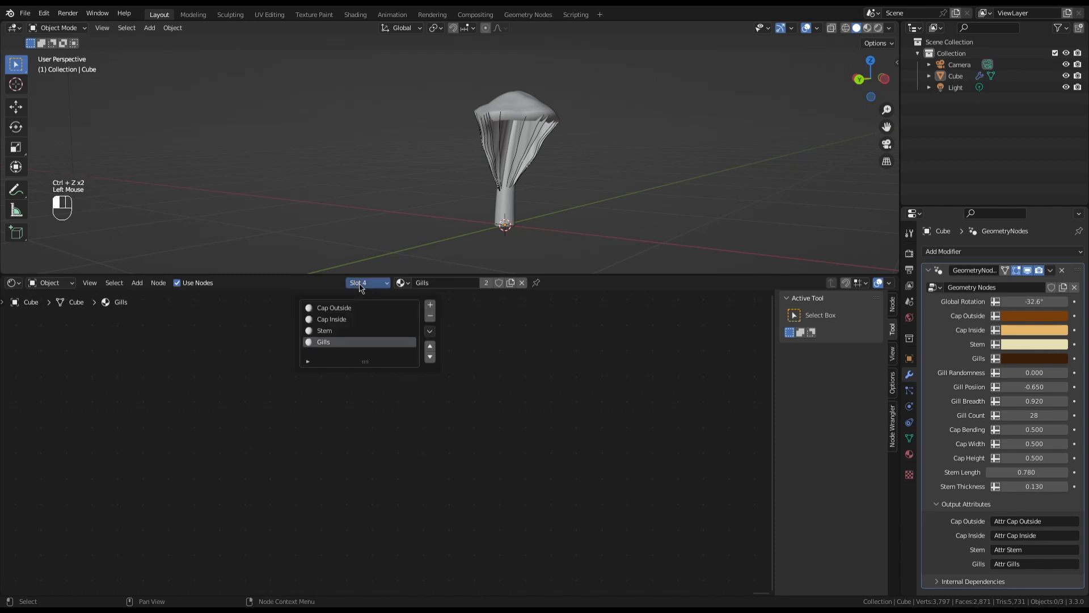
{"action": "left_click", "coordinate": [346, 311]}
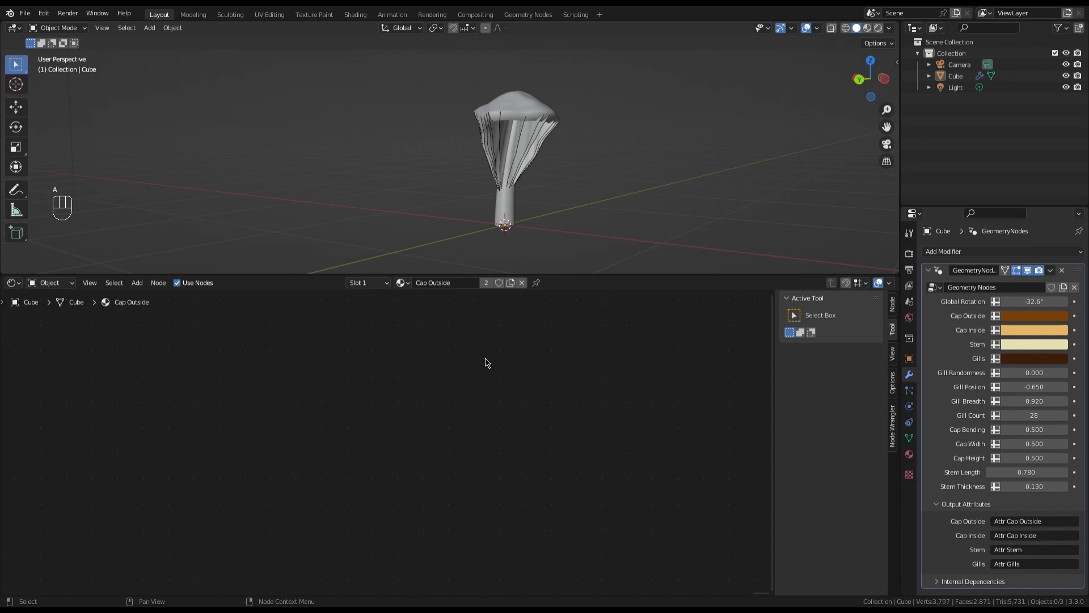
{"action": "key", "text": "KP_Decimal"}
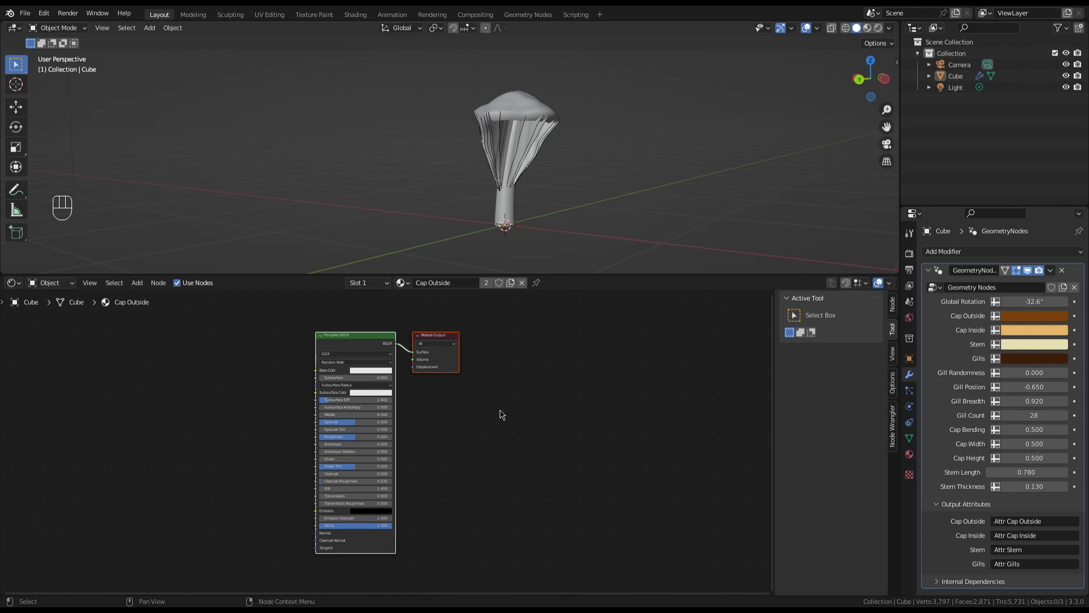
{"action": "scroll", "coordinate": [169, 388], "scroll_direction": "up", "scroll_amount": 3}
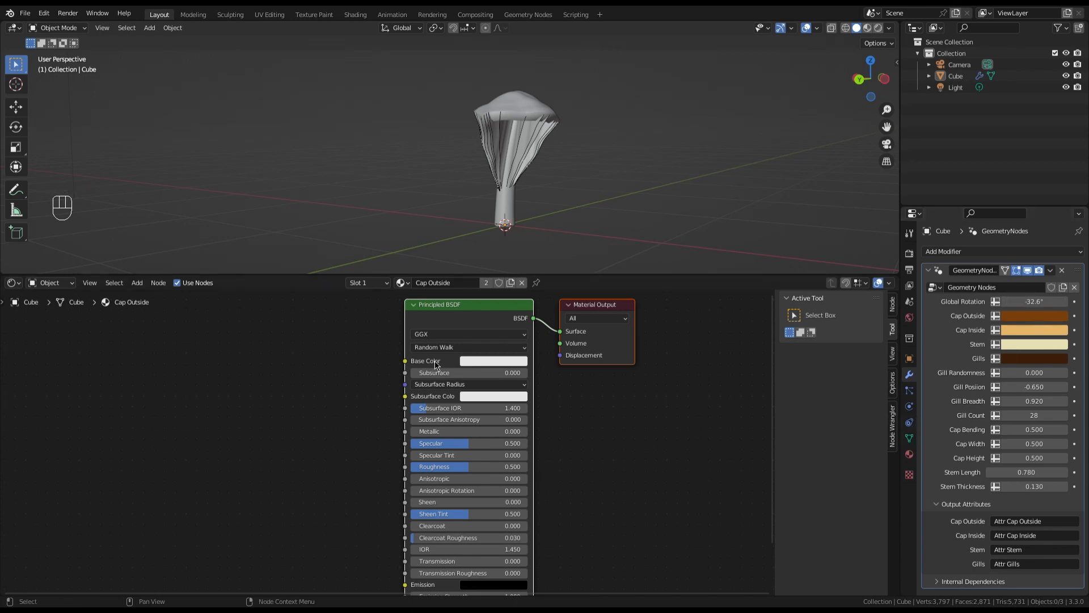
Add an Attribute node to the Cap Outside material with its Color output feeding the Principled BSDF's Base Color.
{"action": "left_click_drag", "start_coordinate": [405, 361], "coordinate": [299, 384]}
{"action": "type", "text": "A"}
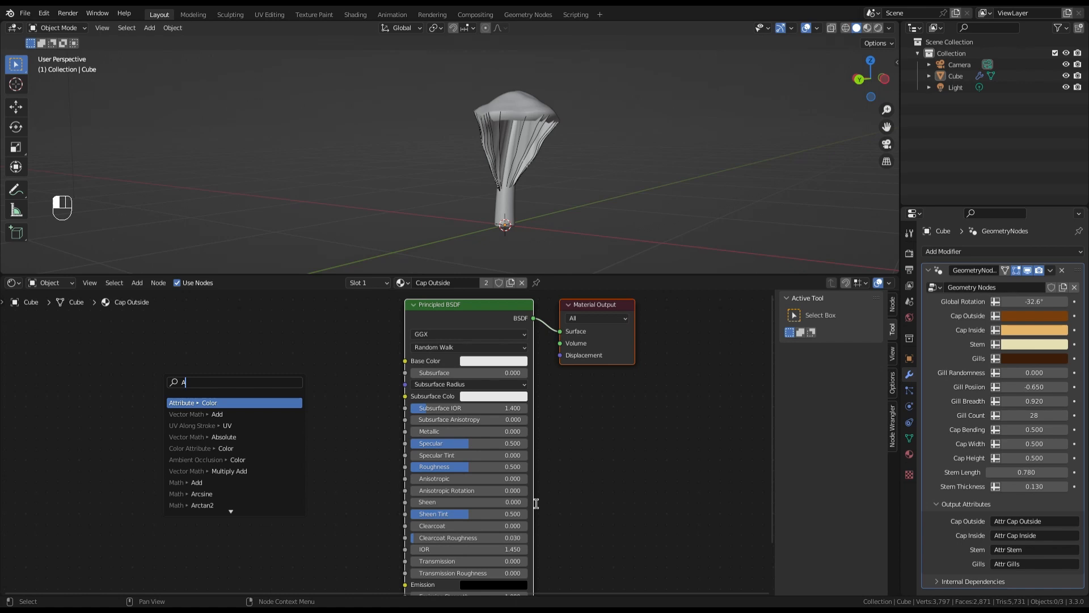
{"action": "type", "text": "tt"}
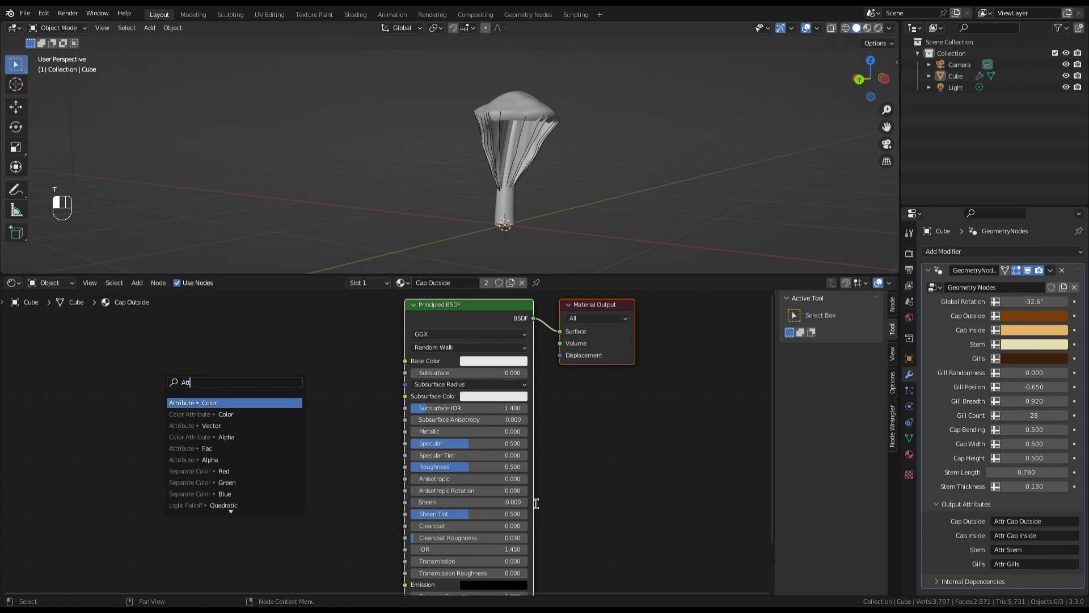
{"action": "key", "text": "Down"}
{"action": "key", "text": "Down"}
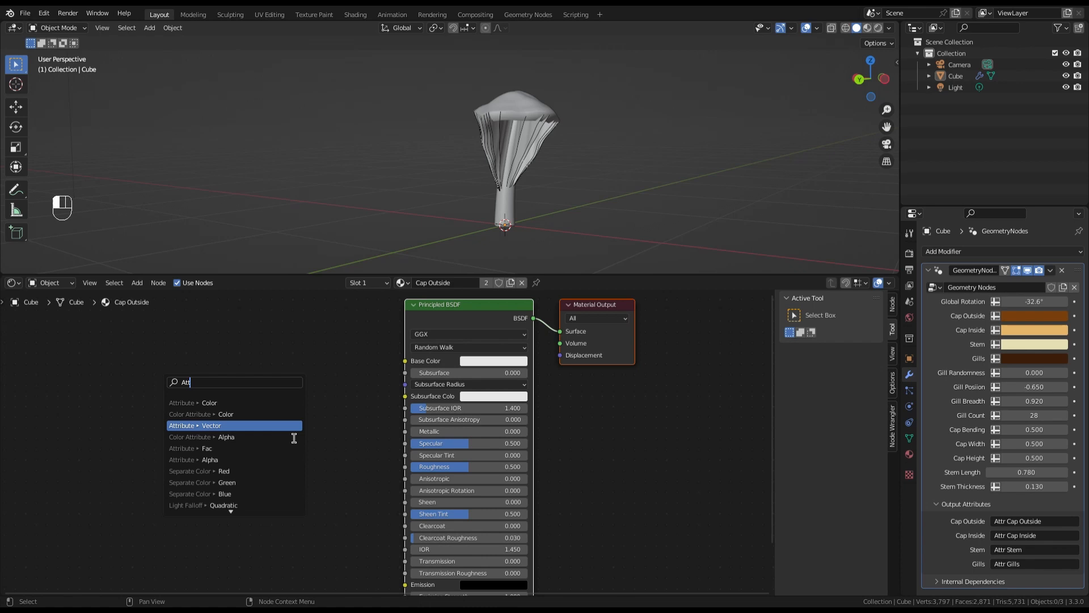
{"action": "type", "text": "ribut"}
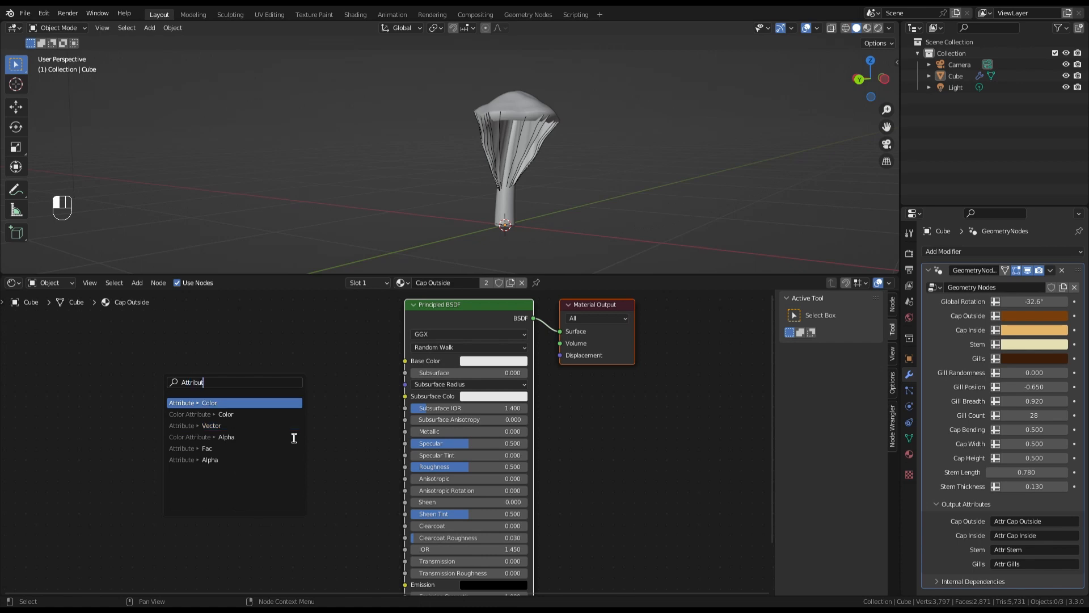
{"action": "left_click", "coordinate": [267, 402]}
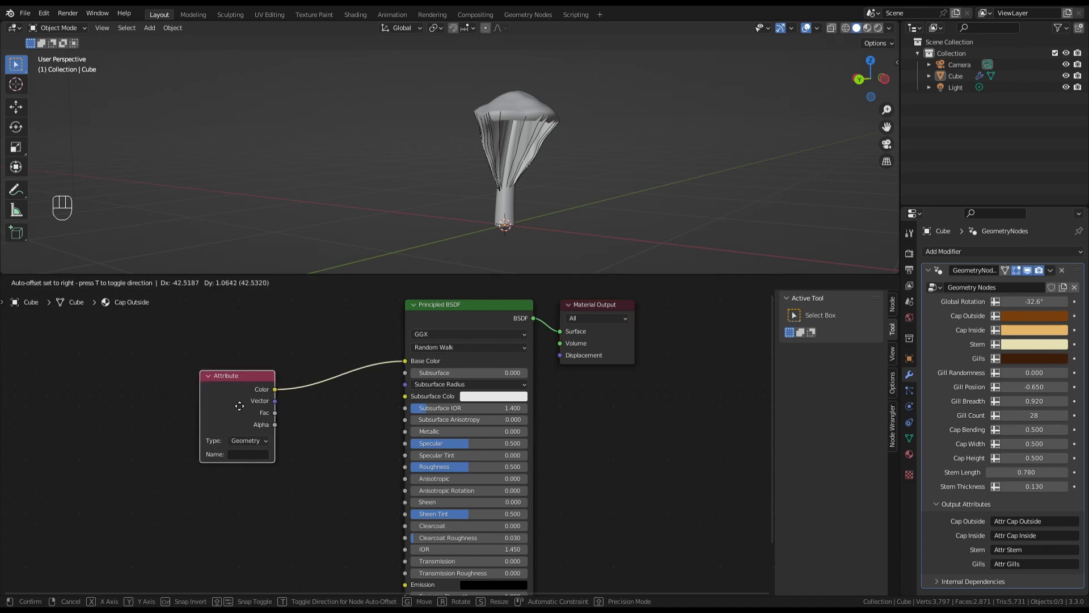
{"action": "left_click", "coordinate": [221, 403]}
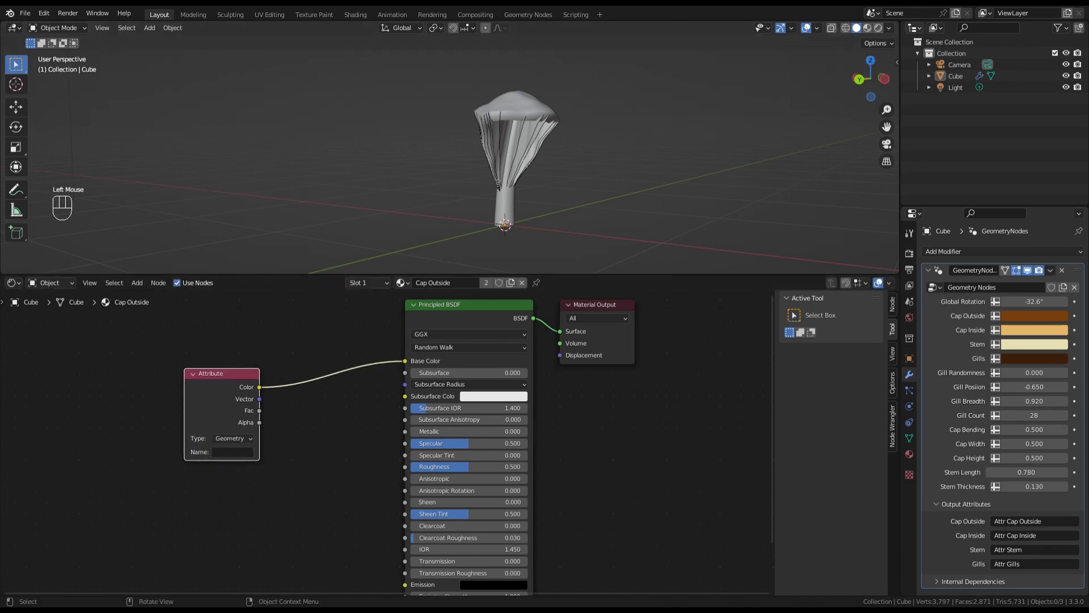
Switch the 3D viewport to Material Preview shading and frame the mushroom cap closely.
{"action": "left_click", "coordinate": [868, 28]}
{"action": "mouse_move", "coordinate": [511, 170]}
{"action": "middle_mouse_down"}
{"action": "mouse_move", "coordinate": [522, 154]}
{"action": "mouse_move", "coordinate": [502, 211]}
{"action": "middle_mouse_up"}
{"action": "scroll", "coordinate": [503, 210], "scroll_direction": "down", "scroll_amount": 3}
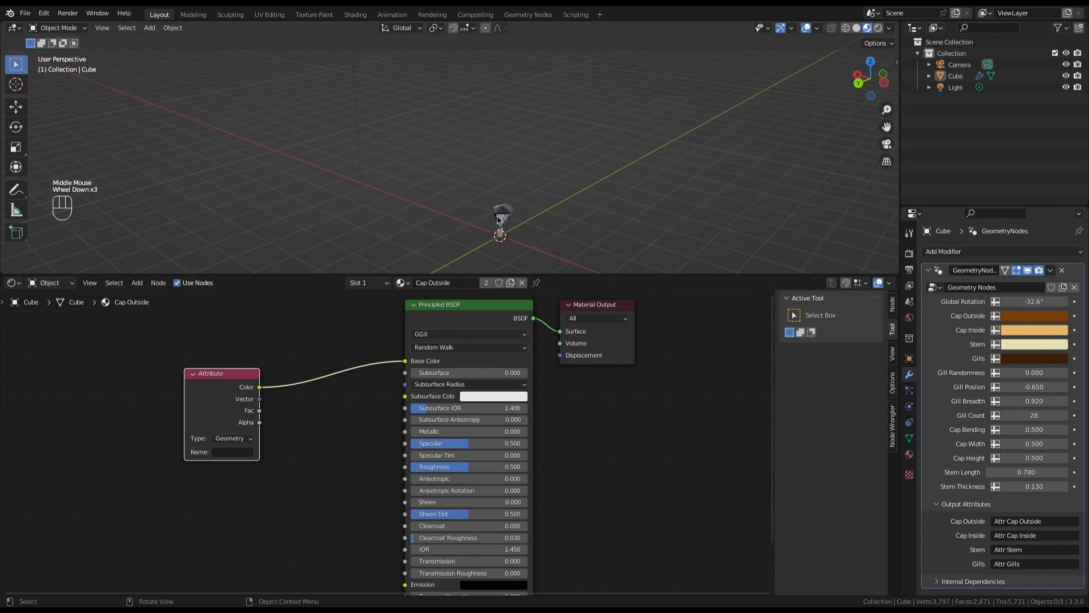
{"action": "scroll", "coordinate": [504, 209], "scroll_direction": "up", "scroll_amount": 2}
{"action": "scroll", "coordinate": [504, 209], "scroll_direction": "up", "scroll_amount": 2}
{"action": "scroll", "coordinate": [503, 209], "scroll_direction": "down", "scroll_amount": 1}
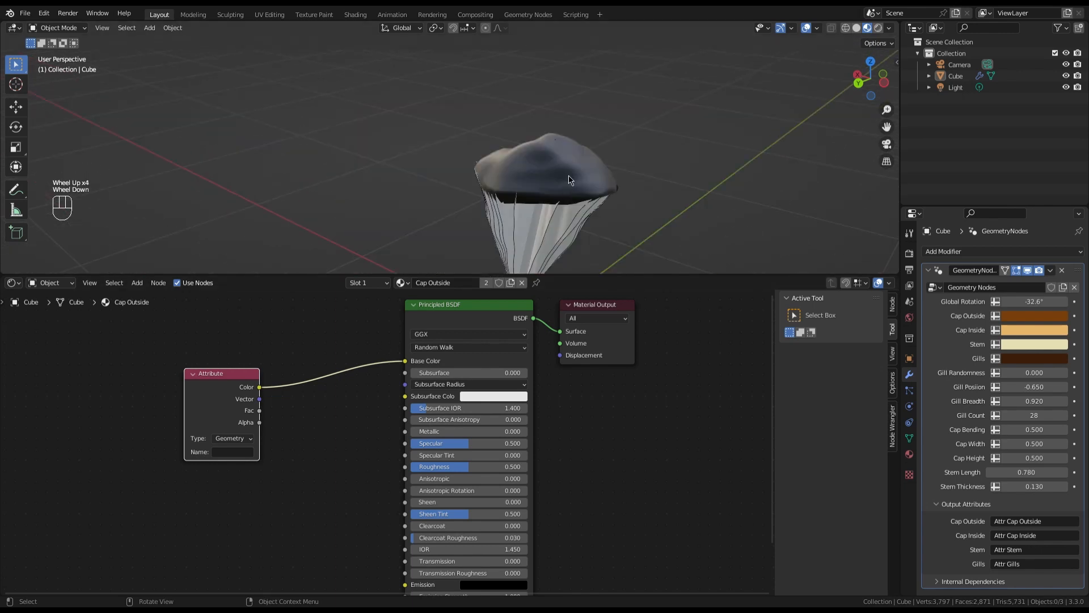
Set the Attribute node's name to "Attr Cap Outside".
{"action": "left_click", "coordinate": [231, 454]}
{"action": "type", "text": "Attr C"}
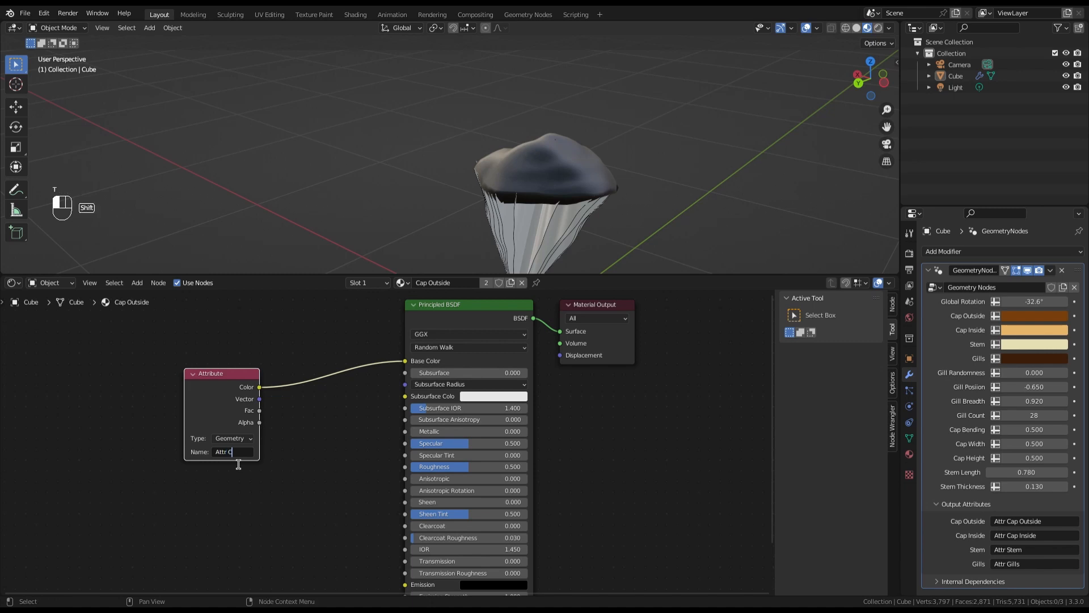
{"action": "type", "text": "ap Outside"}
{"action": "key", "text": "Return"}
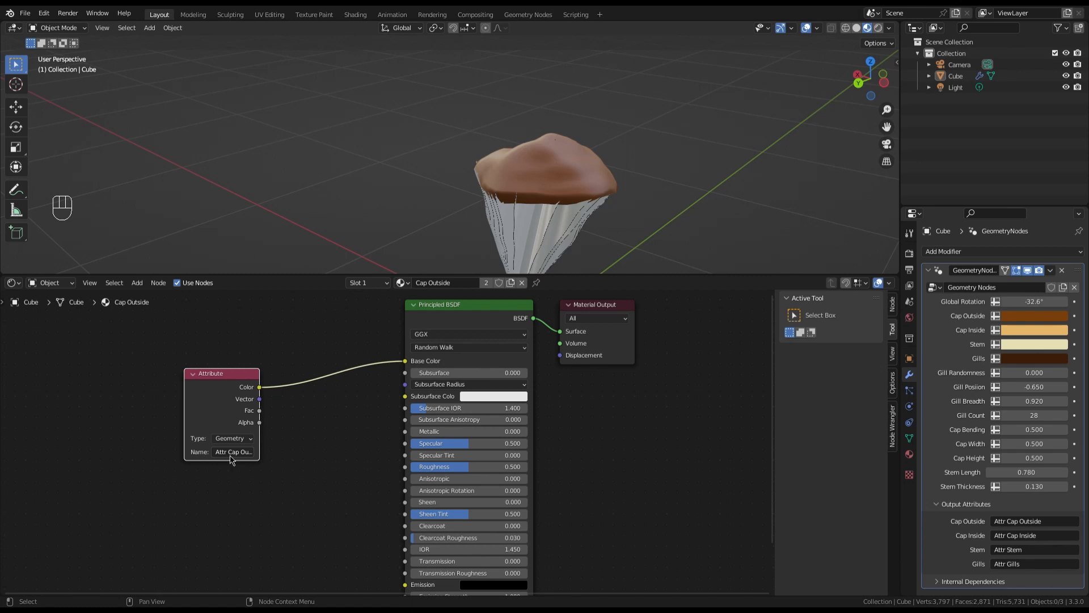
Set the modifier's gill breadth to 0.180, stem thickness to 0.070 and gill position to -0.360.
{"action": "middle_click_drag", "start_coordinate": [542, 171], "coordinate": [576, 90], "text": "shift"}
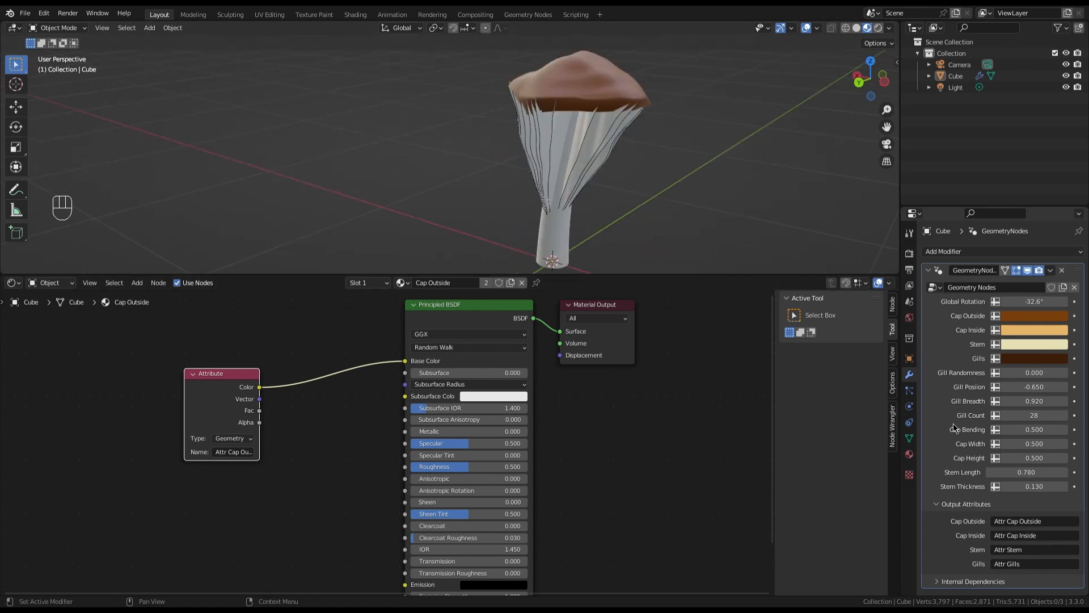
{"action": "left_click", "coordinate": [1038, 401]}
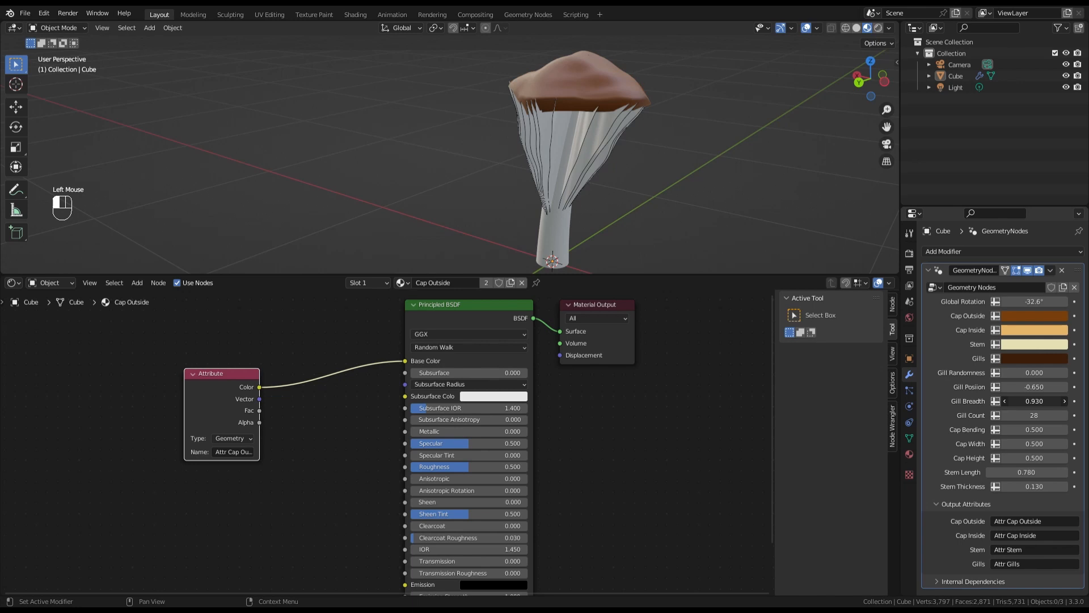
{"action": "mouse_move", "coordinate": [1039, 401]}
{"action": "left_mouse_down"}
{"action": "mouse_move", "coordinate": [935, 401]}
{"action": "mouse_move", "coordinate": [1034, 401]}
{"action": "left_mouse_up"}
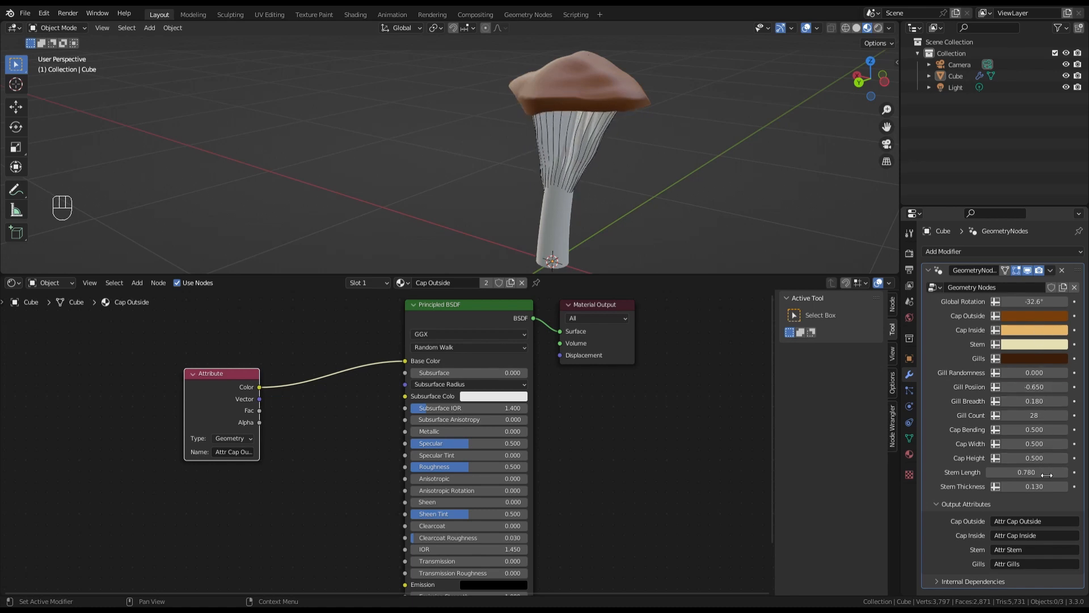
{"action": "mouse_move", "coordinate": [1052, 487]}
{"action": "left_mouse_down"}
{"action": "mouse_move", "coordinate": [1033, 487]}
{"action": "mouse_move", "coordinate": [1048, 491]}
{"action": "left_mouse_up"}
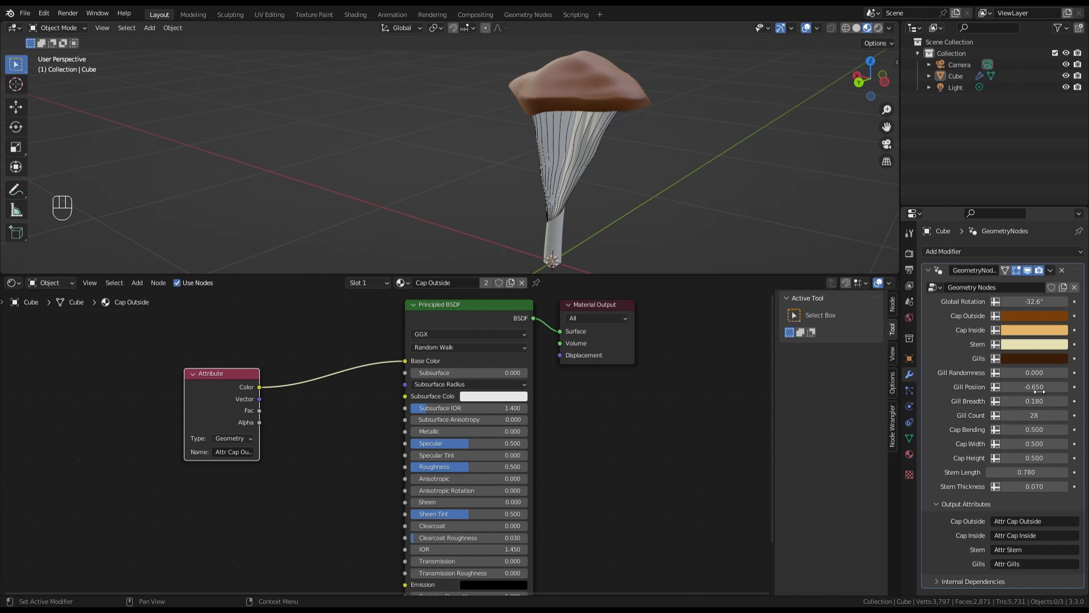
{"action": "mouse_move", "coordinate": [1036, 387]}
{"action": "left_mouse_down"}
{"action": "mouse_move", "coordinate": [1022, 387]}
{"action": "mouse_move", "coordinate": [1034, 389]}
{"action": "left_mouse_up"}
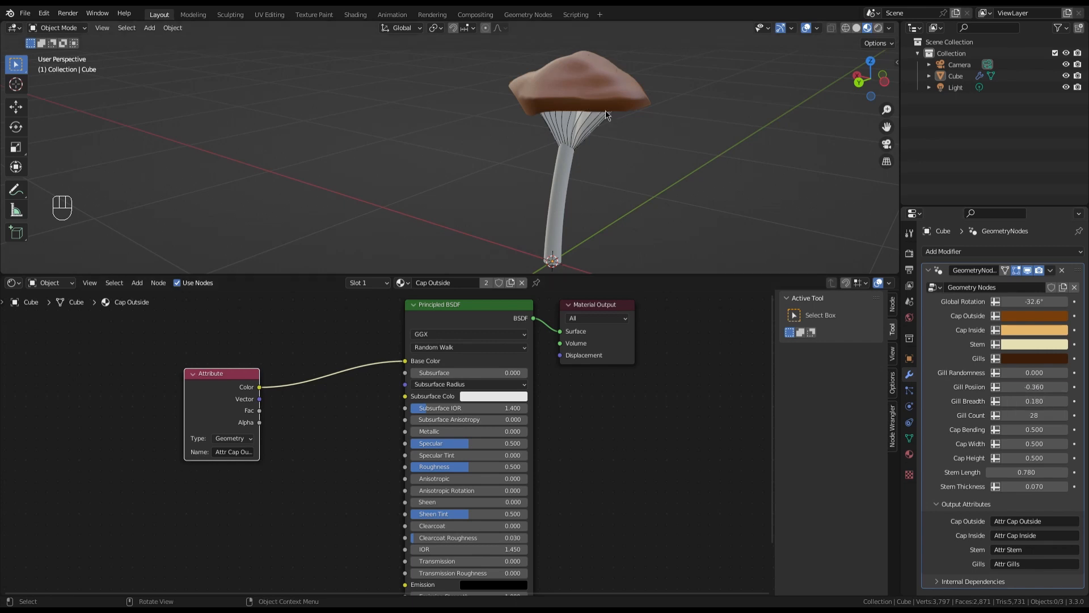
{"action": "middle_click_drag", "start_coordinate": [602, 102], "coordinate": [601, 97]}
{"action": "scroll", "coordinate": [601, 97], "scroll_direction": "down", "scroll_amount": 1}
{"action": "scroll", "coordinate": [598, 63], "scroll_direction": "up", "scroll_amount": 3}
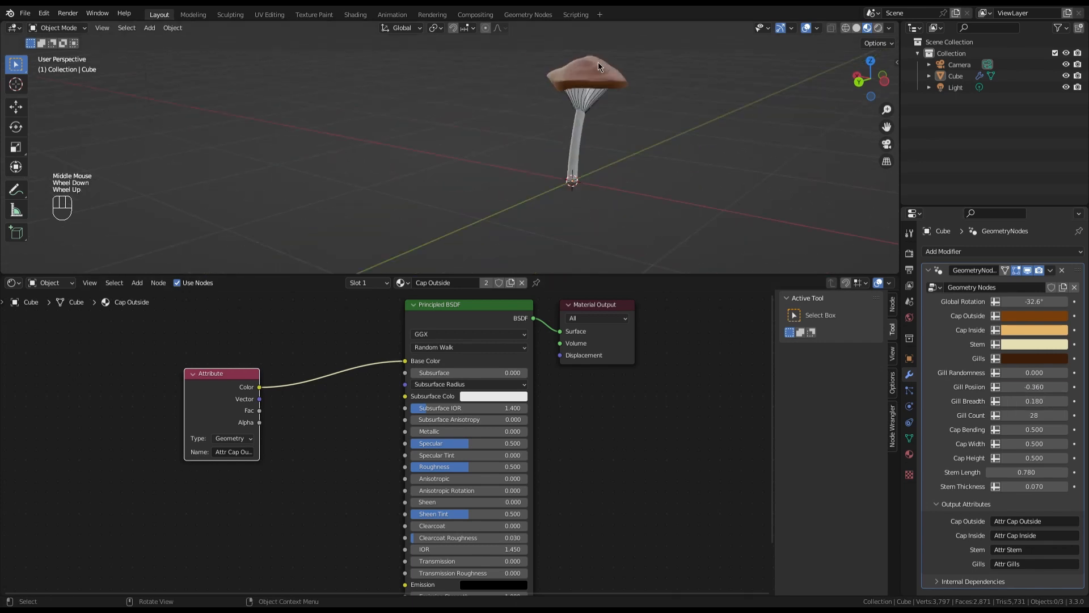
Switch the shader area to the Geometry Node Editor and locate the Cap Thickness node in the Mushroom cap frame.
{"action": "left_click", "coordinate": [12, 283]}
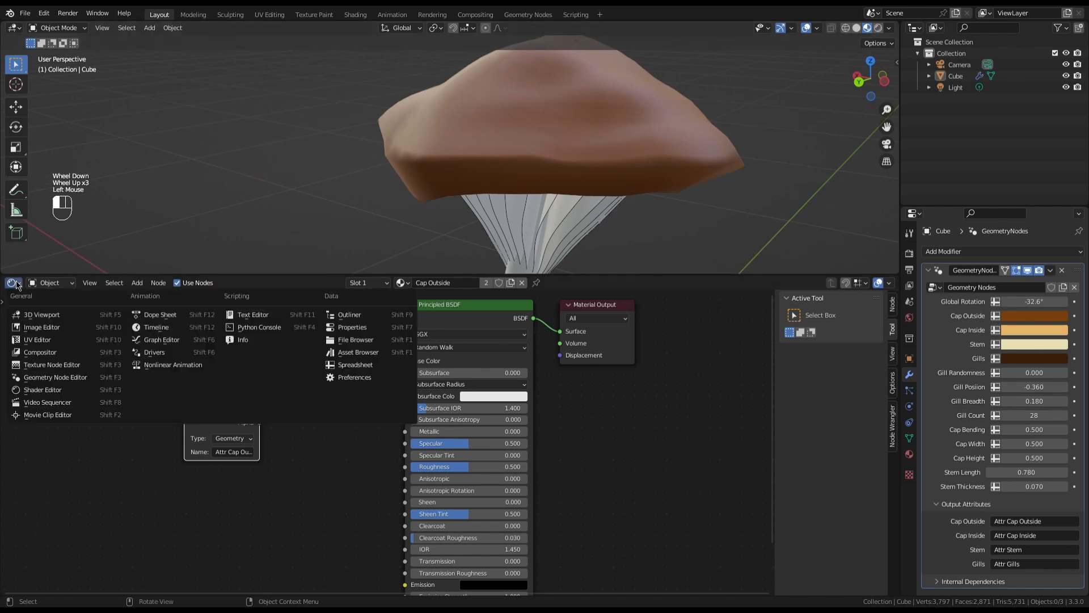
{"action": "left_click", "coordinate": [68, 378]}
{"action": "scroll", "coordinate": [185, 415], "scroll_direction": "down", "scroll_amount": 6}
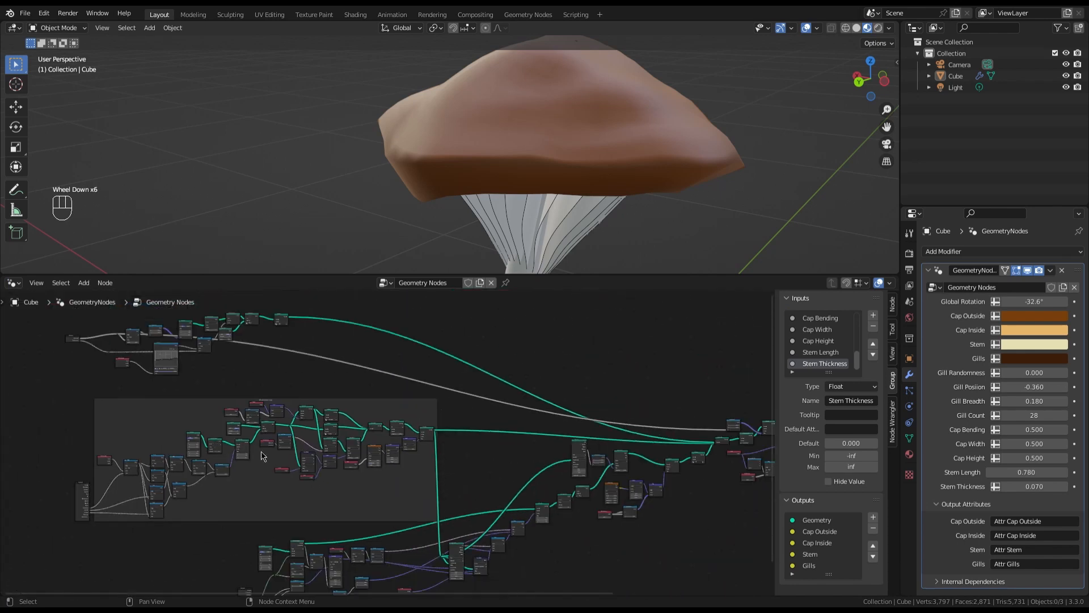
{"action": "scroll", "coordinate": [363, 445], "scroll_direction": "up", "scroll_amount": 4}
{"action": "scroll", "coordinate": [363, 444], "scroll_direction": "up", "scroll_amount": 8}
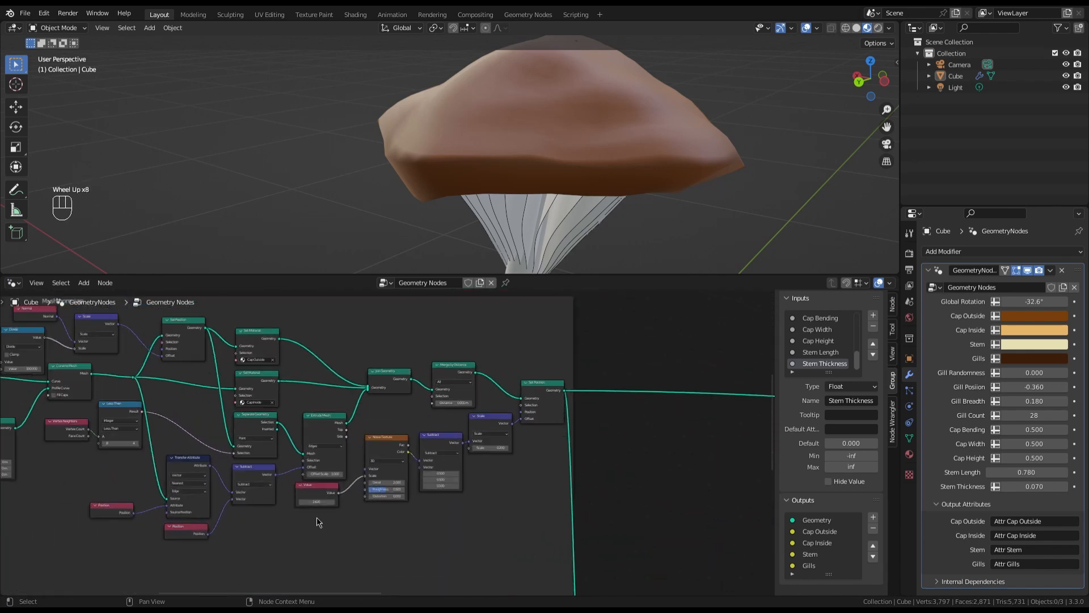
{"action": "middle_click_drag", "start_coordinate": [323, 460], "coordinate": [307, 500]}
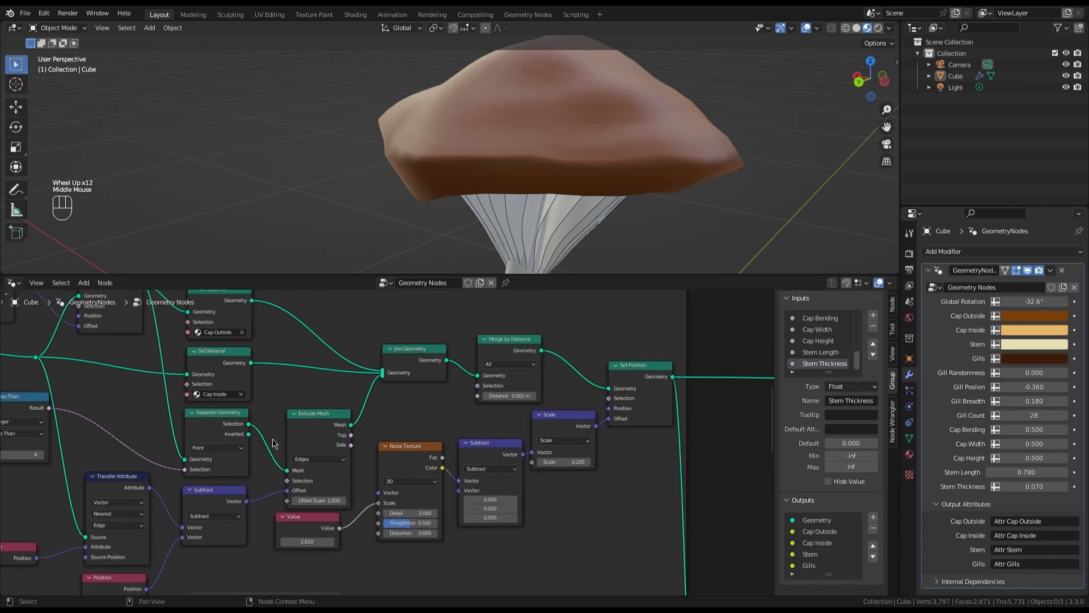
{"action": "middle_click_drag", "start_coordinate": [177, 393], "coordinate": [457, 434]}
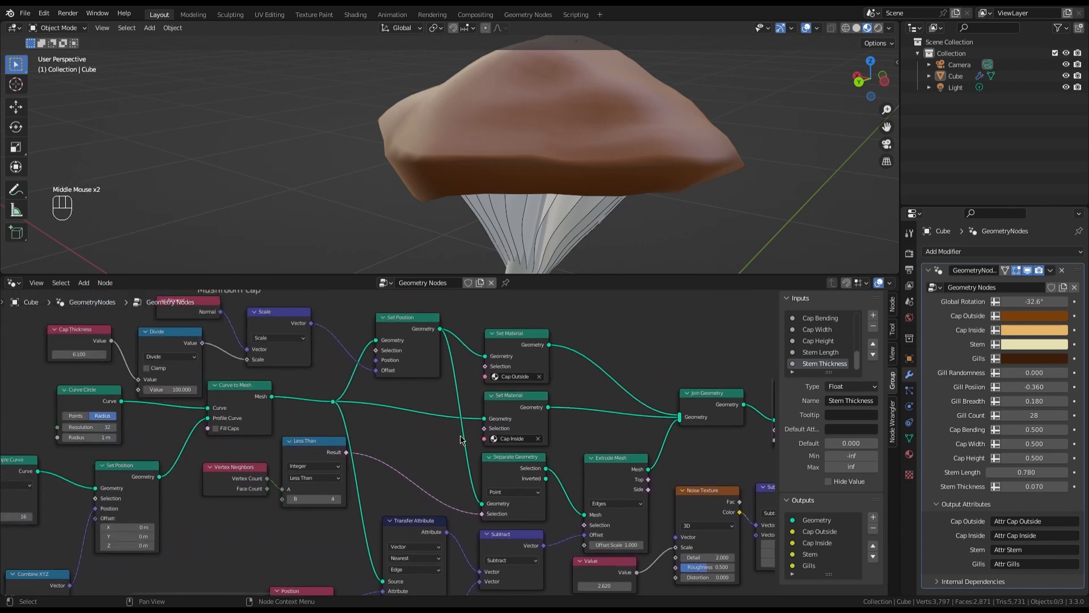
{"action": "scroll", "coordinate": [217, 375], "scroll_direction": "up", "scroll_amount": 5}
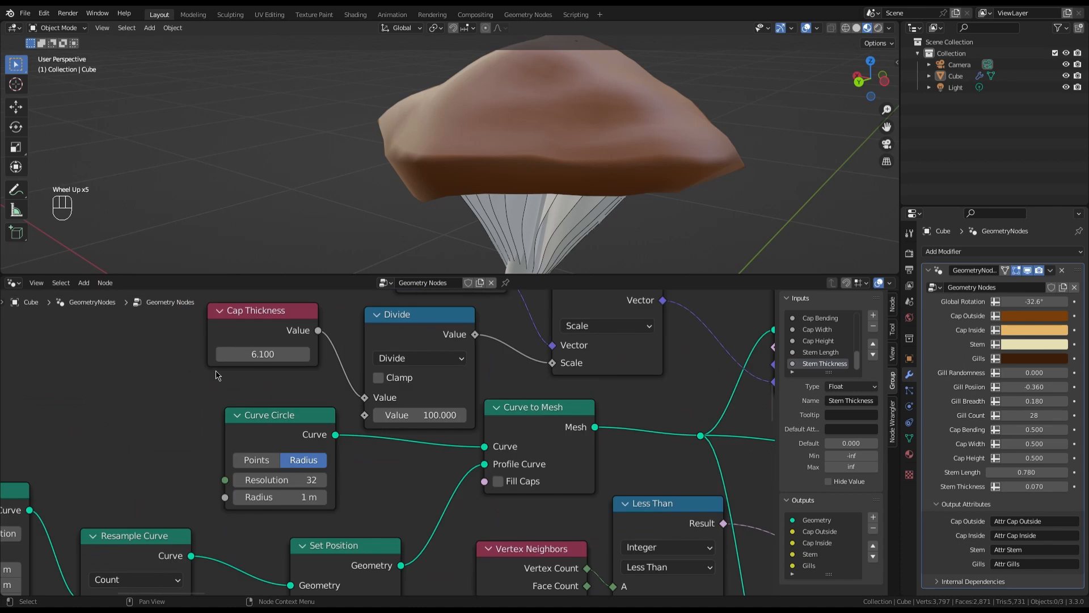
{"action": "scroll", "coordinate": [217, 374], "scroll_direction": "down", "scroll_amount": 2}
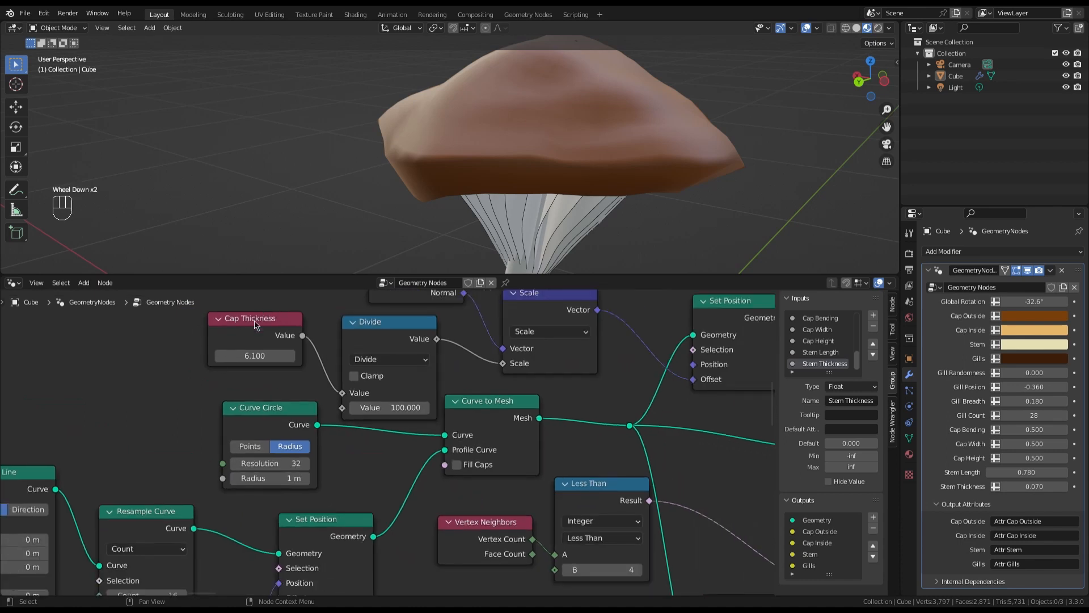
Add a Group Input node beside the Cap Thickness value node.
{"action": "left_click", "coordinate": [151, 389]}
{"action": "key", "text": "shift+a"}
{"action": "left_click", "coordinate": [156, 393]}
{"action": "type", "text": "g"}
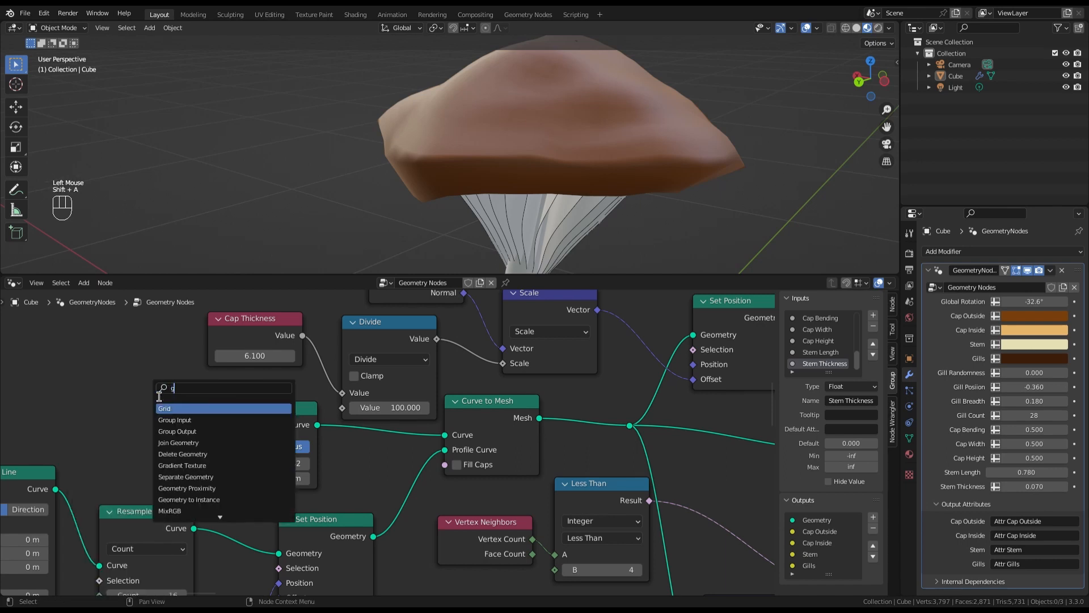
{"action": "type", "text": "roup"}
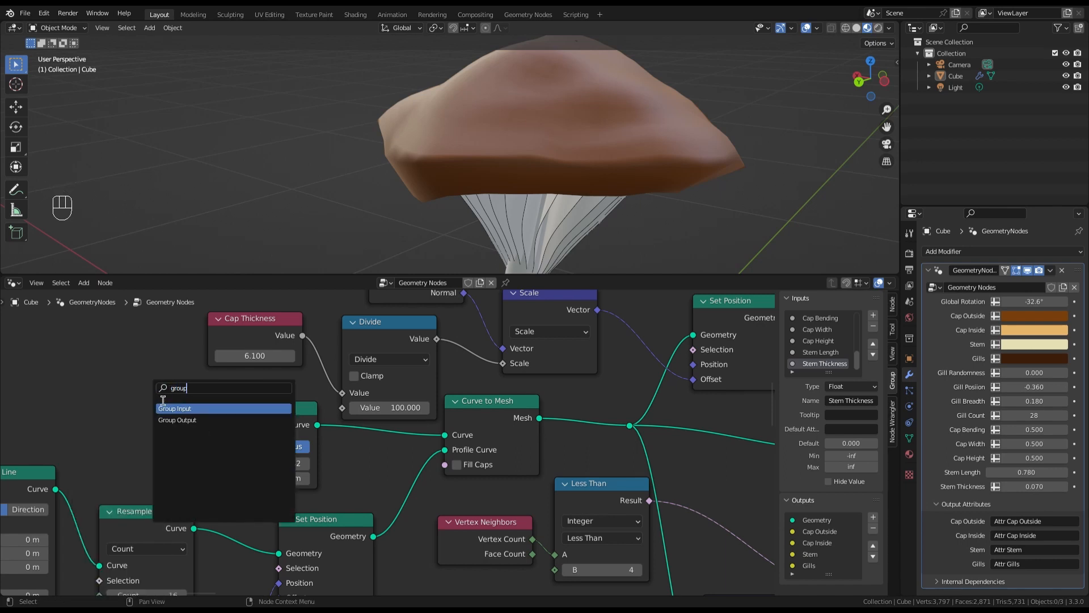
{"action": "left_click", "coordinate": [168, 409]}
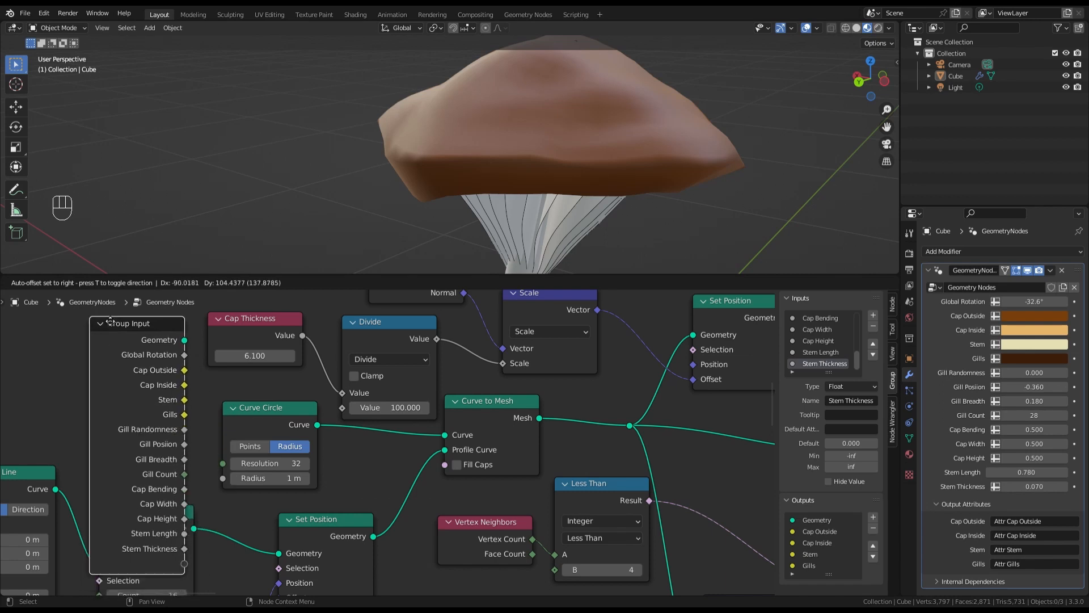
{"action": "left_click", "coordinate": [170, 476]}
Connect the new Group Input node's empty socket to the first value of the Divide node beside Cap Thickness.
{"action": "scroll", "coordinate": [170, 476], "scroll_direction": "down", "scroll_amount": 2}
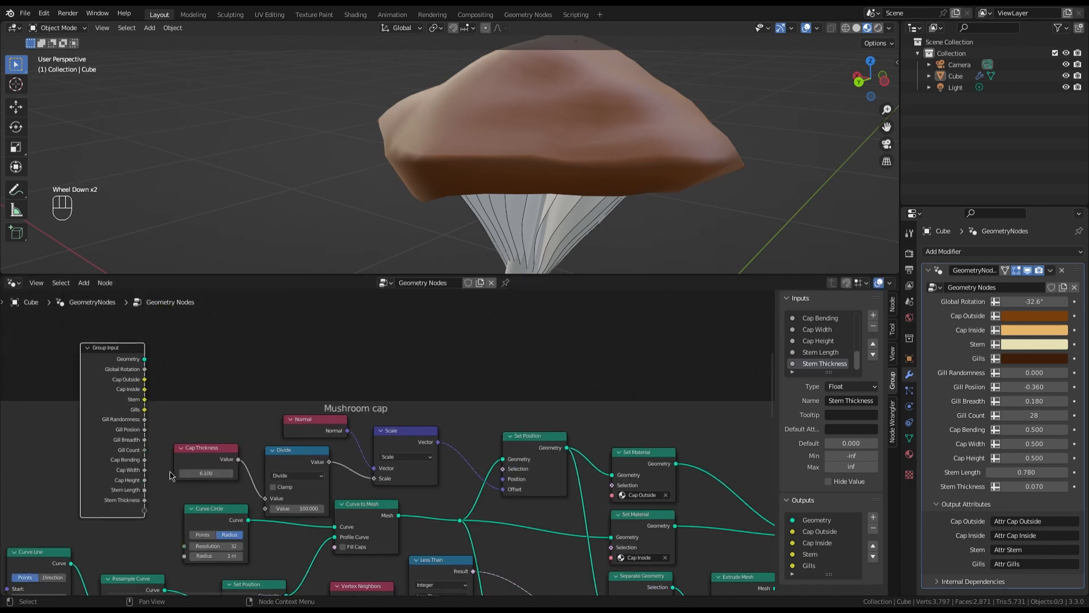
{"action": "scroll", "coordinate": [170, 475], "scroll_direction": "up", "scroll_amount": 3}
{"action": "left_click_drag", "start_coordinate": [132, 527], "coordinate": [311, 521]}
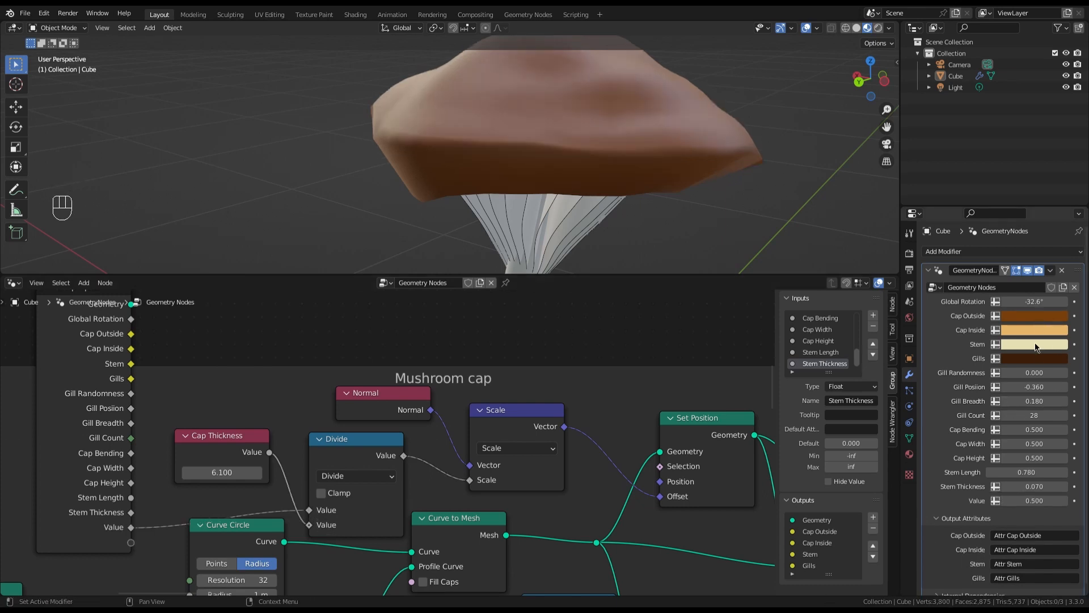
Rename the newly exposed Value group input as Cap Thickness.
{"action": "scroll", "coordinate": [1036, 347], "scroll_direction": "down", "scroll_amount": 2}
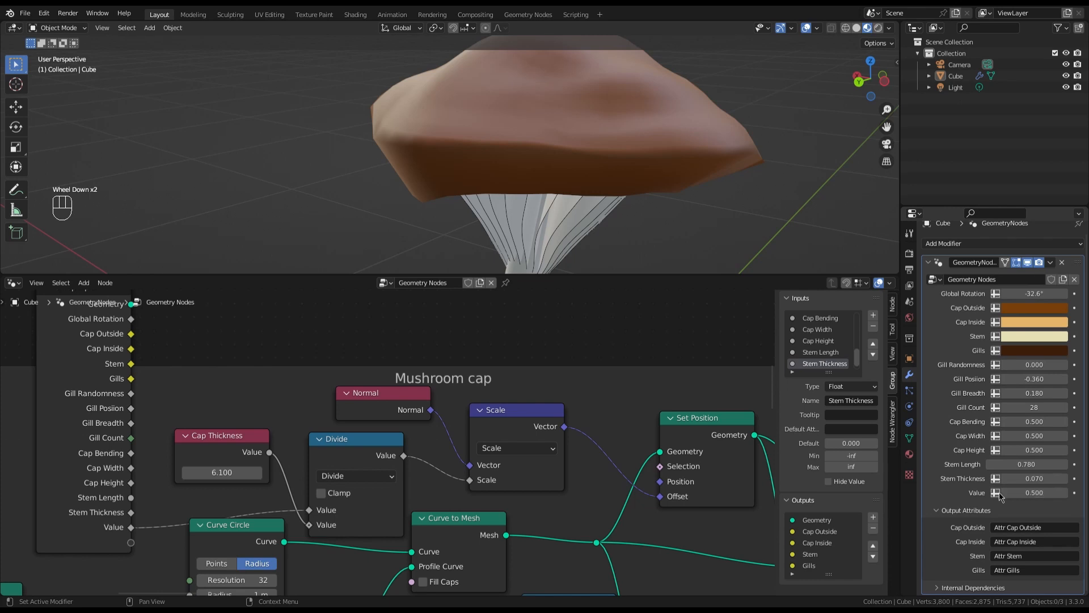
{"action": "scroll", "coordinate": [831, 335], "scroll_direction": "down", "scroll_amount": 4}
{"action": "left_click", "coordinate": [815, 365]}
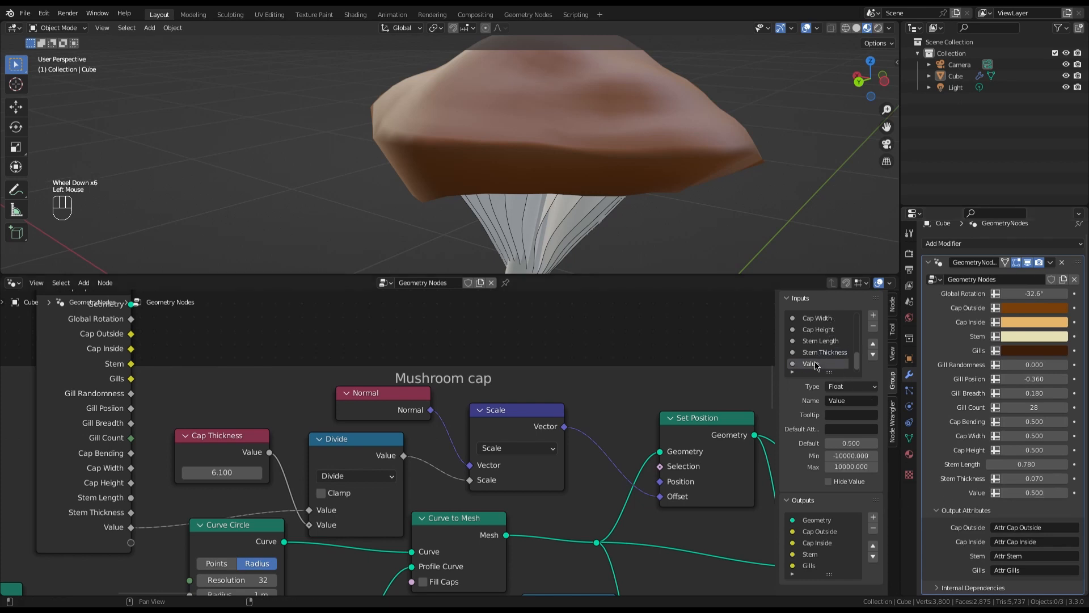
{"action": "double_click", "coordinate": [815, 364]}
{"action": "type", "text": "Cap Thickness"}
{"action": "key", "text": "Return"}
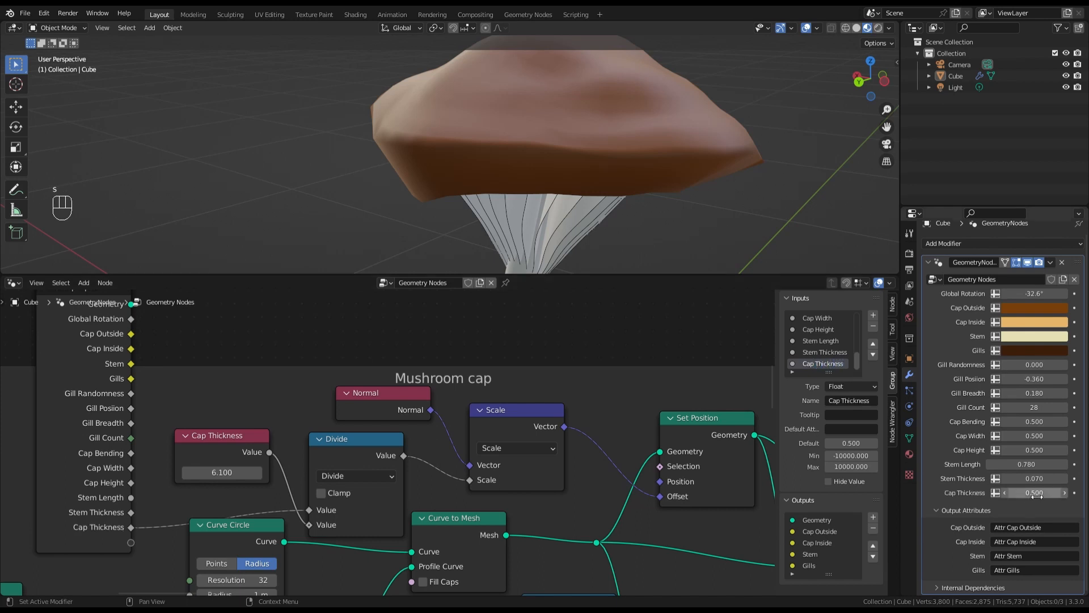
Set the modifier's Cap Thickness to 0.100 and view the whole mushroom.
{"action": "mouse_move", "coordinate": [1036, 496]}
{"action": "left_mouse_down"}
{"action": "mouse_move", "coordinate": [979, 496]}
{"action": "mouse_move", "coordinate": [1055, 492]}
{"action": "left_mouse_up"}
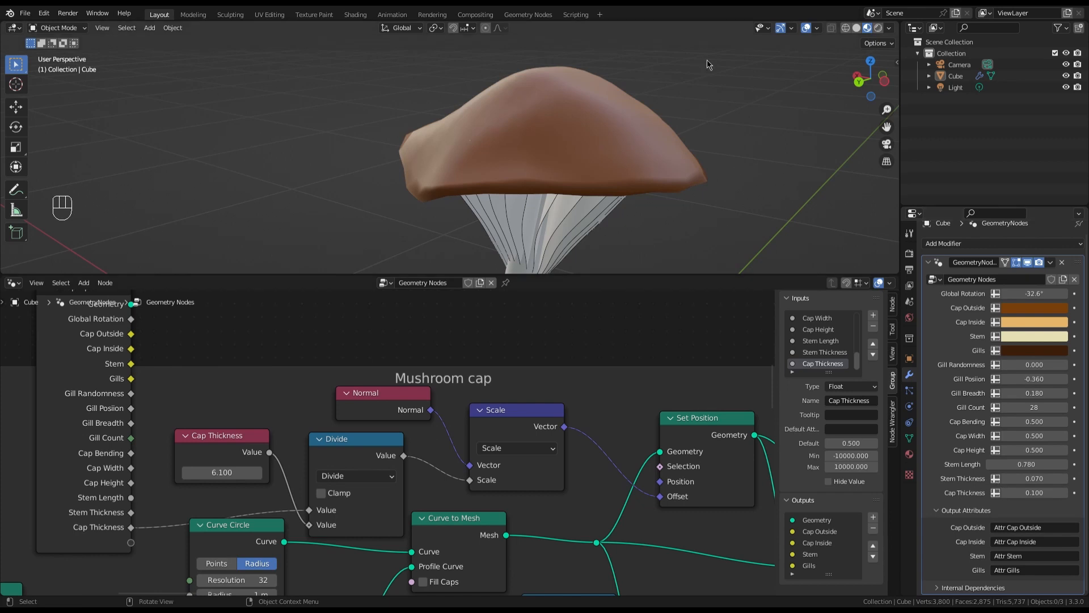
{"action": "scroll", "coordinate": [763, 135], "scroll_direction": "down", "scroll_amount": 2}
{"action": "middle_click_drag", "start_coordinate": [762, 135], "coordinate": [600, 134]}
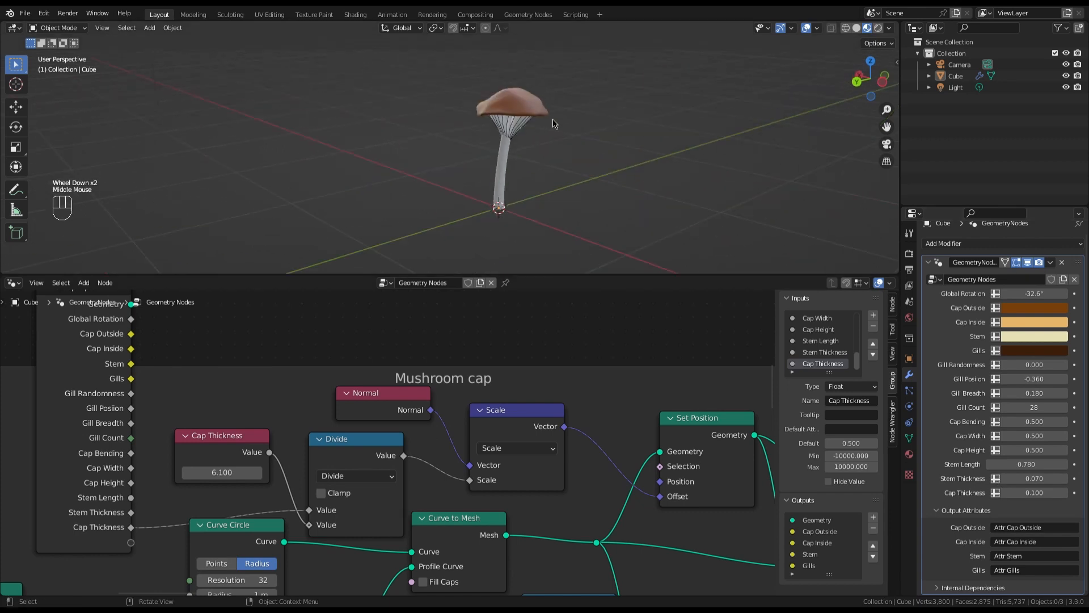
Hide the unused sockets of the Group Input node that supplies Cap Thickness.
{"action": "left_click", "coordinate": [480, 337]}
{"action": "scroll", "coordinate": [107, 479], "scroll_direction": "down", "scroll_amount": 2}
{"action": "left_click", "coordinate": [94, 347]}
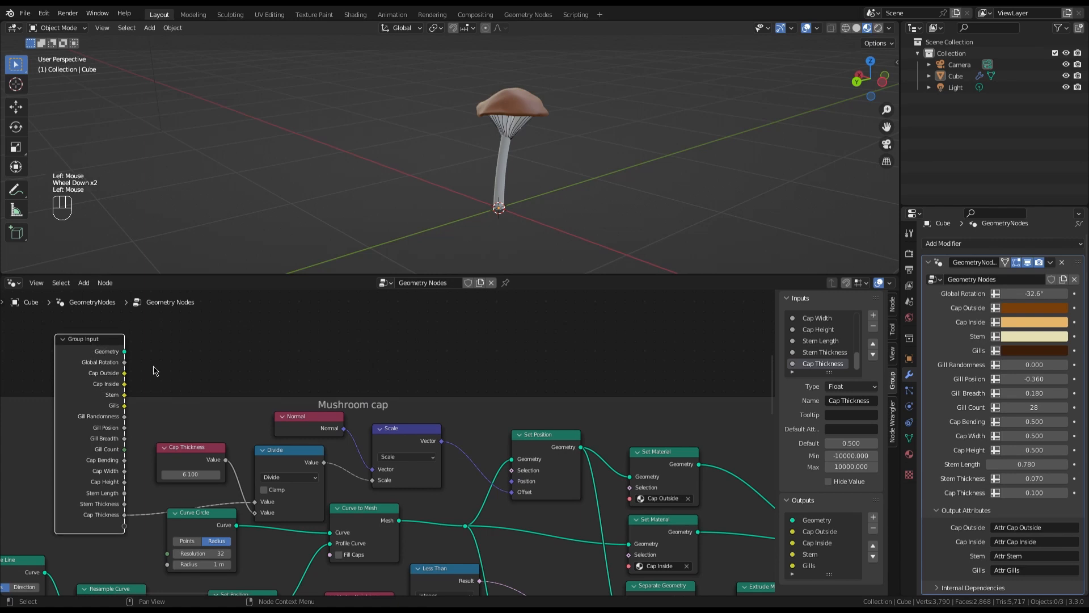
{"action": "key", "text": "ctrl+h"}
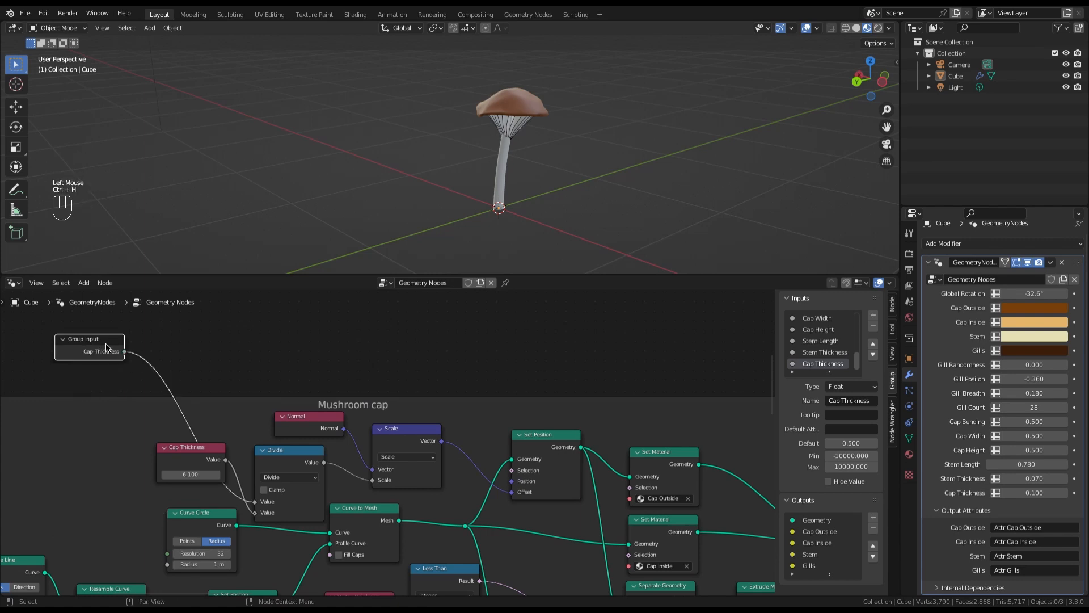
Move the Group Input node supplying Cap Thickness down beside the Cap Thickness value node.
{"action": "left_click_drag", "start_coordinate": [107, 348], "coordinate": [137, 500]}
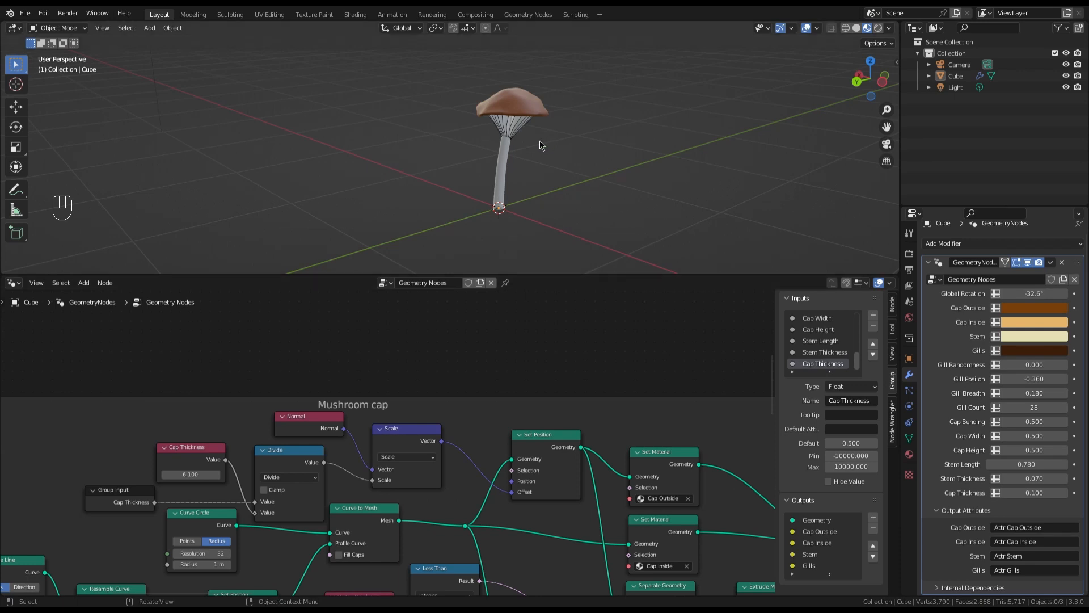
{"action": "middle_click_drag", "start_coordinate": [540, 146], "coordinate": [537, 179]}
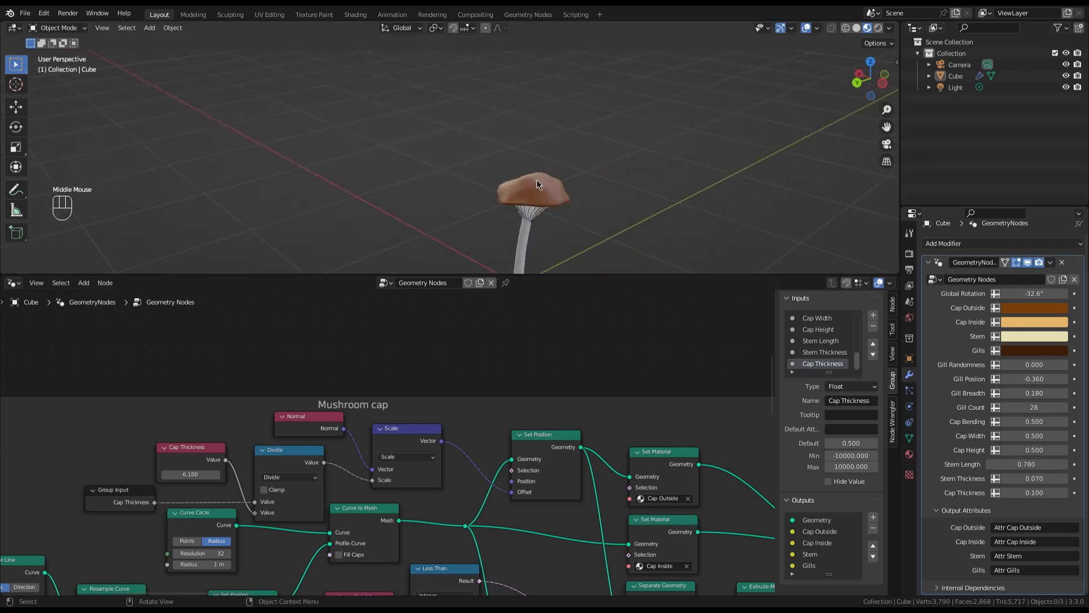
{"action": "scroll", "coordinate": [539, 192], "scroll_direction": "up", "scroll_amount": 2}
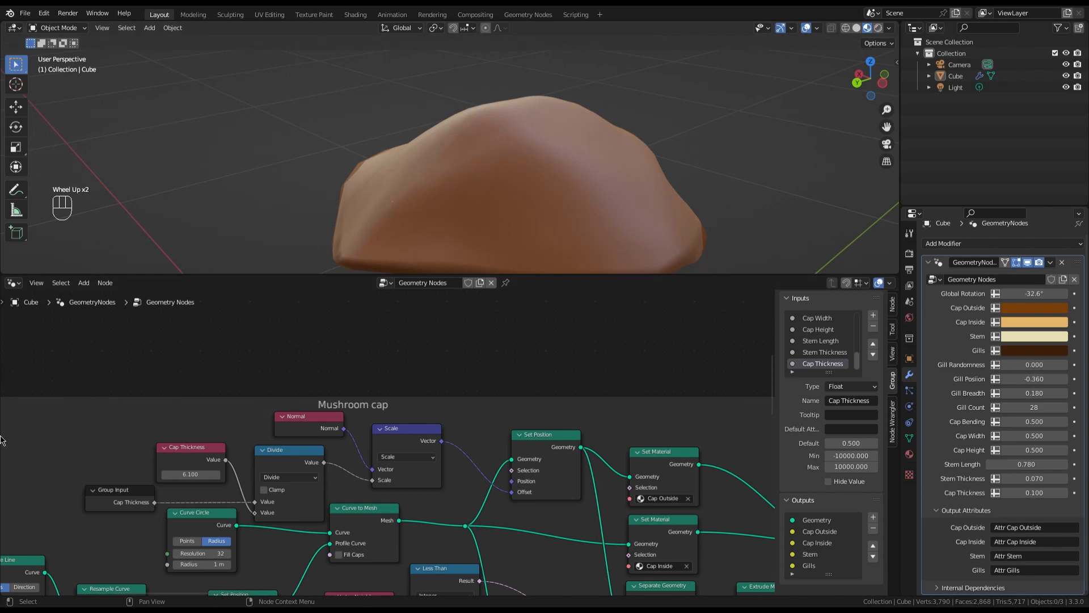
Switch the node area to the Shader Editor and frame all nodes of the Cap Outside material.
{"action": "left_click", "coordinate": [14, 283]}
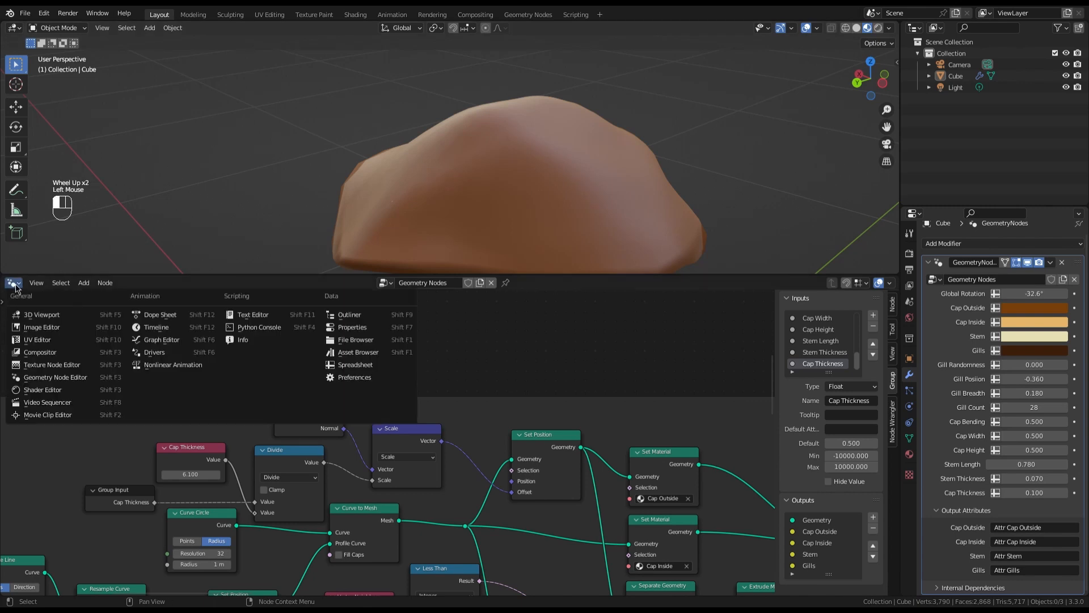
{"action": "left_click", "coordinate": [57, 390]}
{"action": "double_click", "coordinate": [444, 413]}
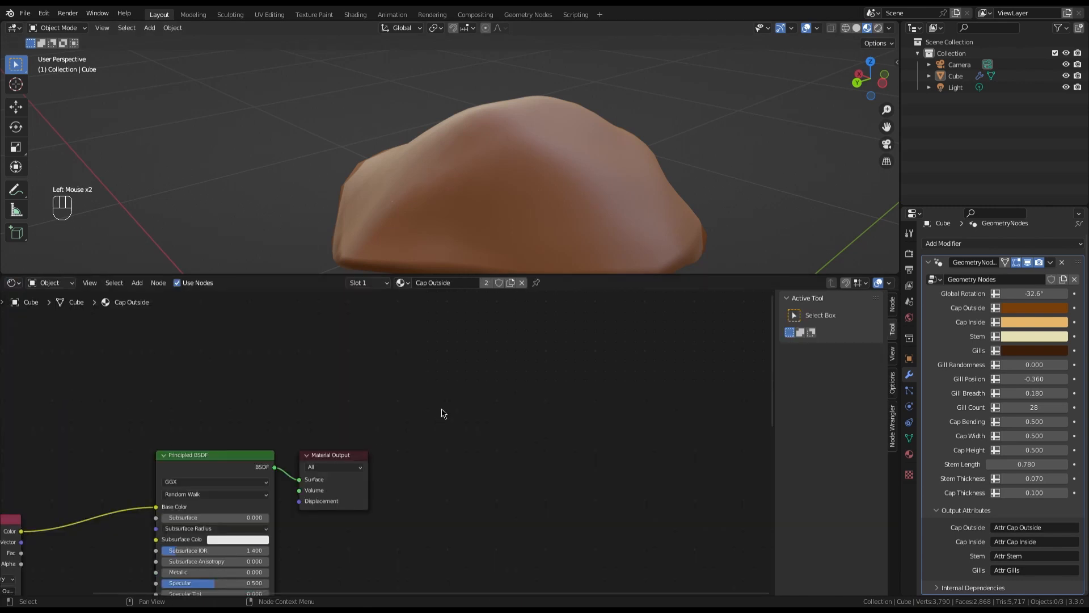
{"action": "key", "text": "a"}
{"action": "key", "text": "KP_Decimal"}
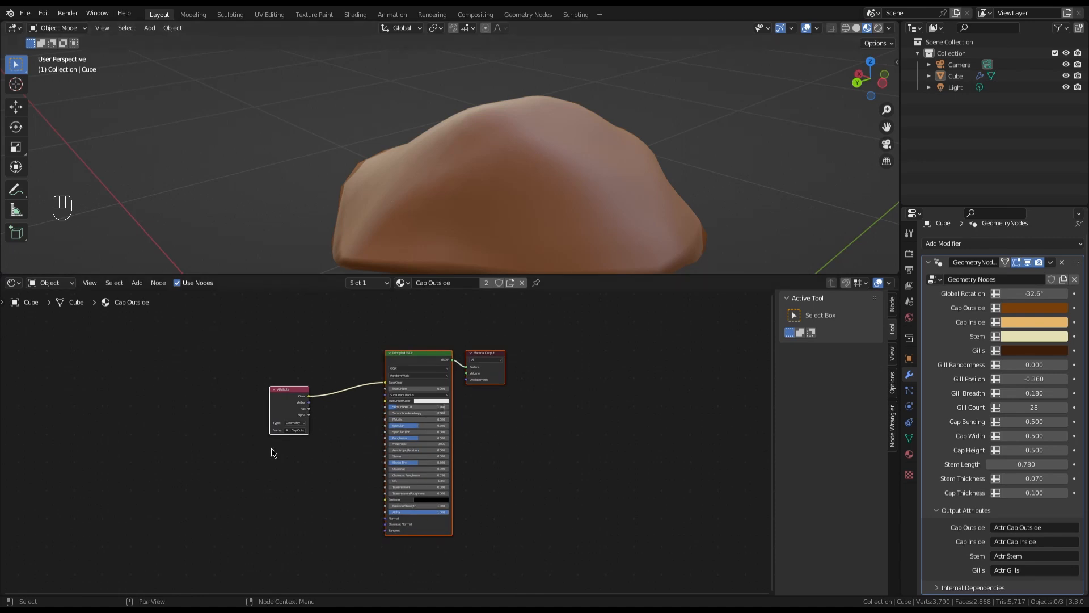
{"action": "scroll", "coordinate": [215, 417], "scroll_direction": "up", "scroll_amount": 4}
{"action": "left_click_drag", "start_coordinate": [336, 374], "coordinate": [289, 347]}
{"action": "left_click", "coordinate": [330, 374]}
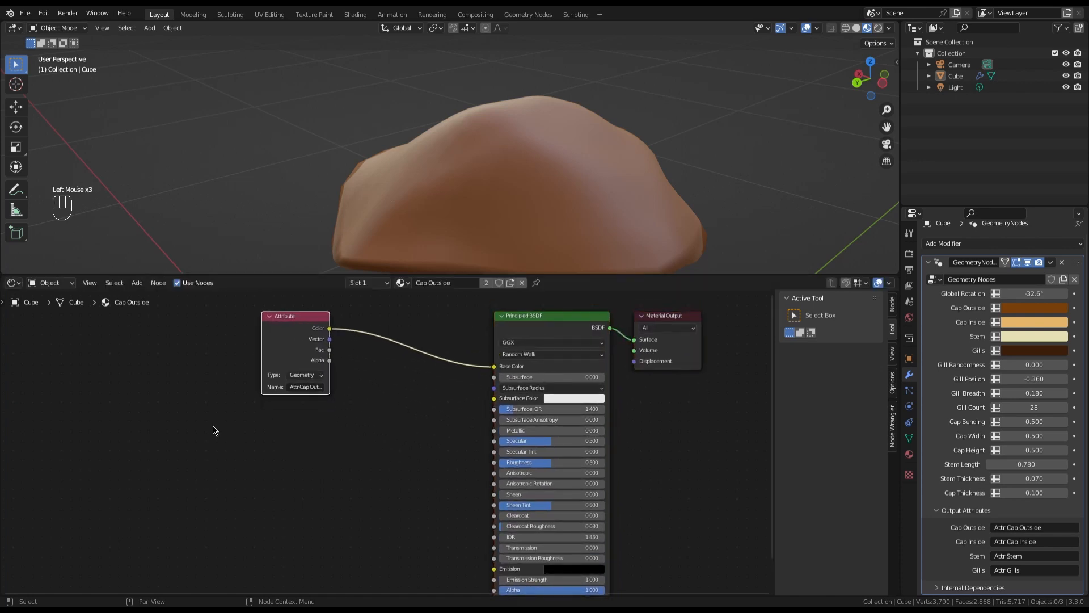
Add a Noise Texture node below the Attribute node in the Cap Outside material.
{"action": "scroll", "coordinate": [227, 437], "scroll_direction": "down", "scroll_amount": 1}
{"action": "left_click", "coordinate": [237, 444]}
{"action": "key", "text": "shift+a"}
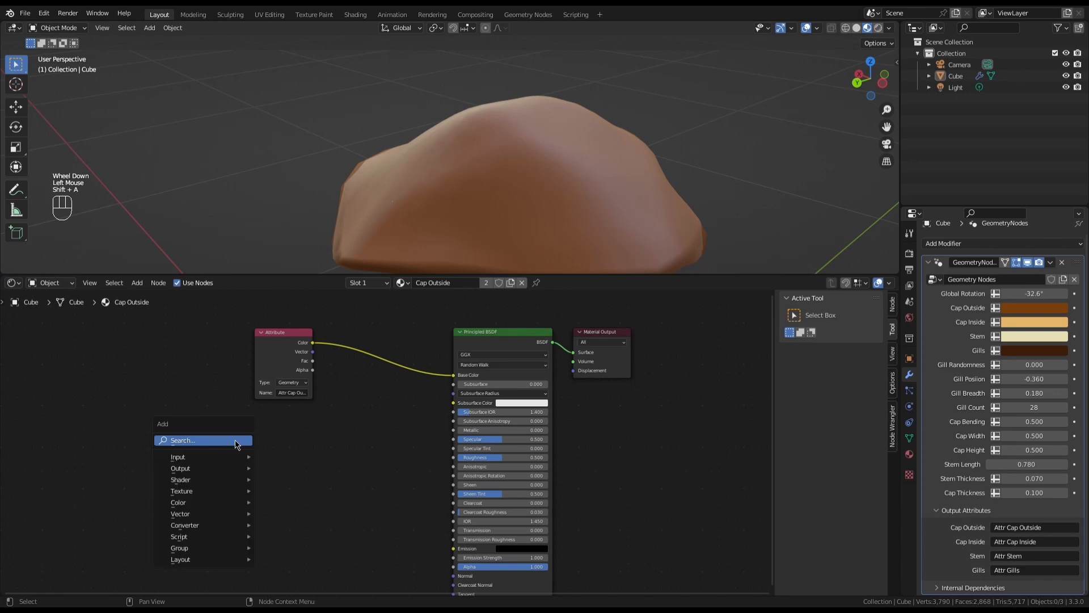
{"action": "type", "text": "noi"}
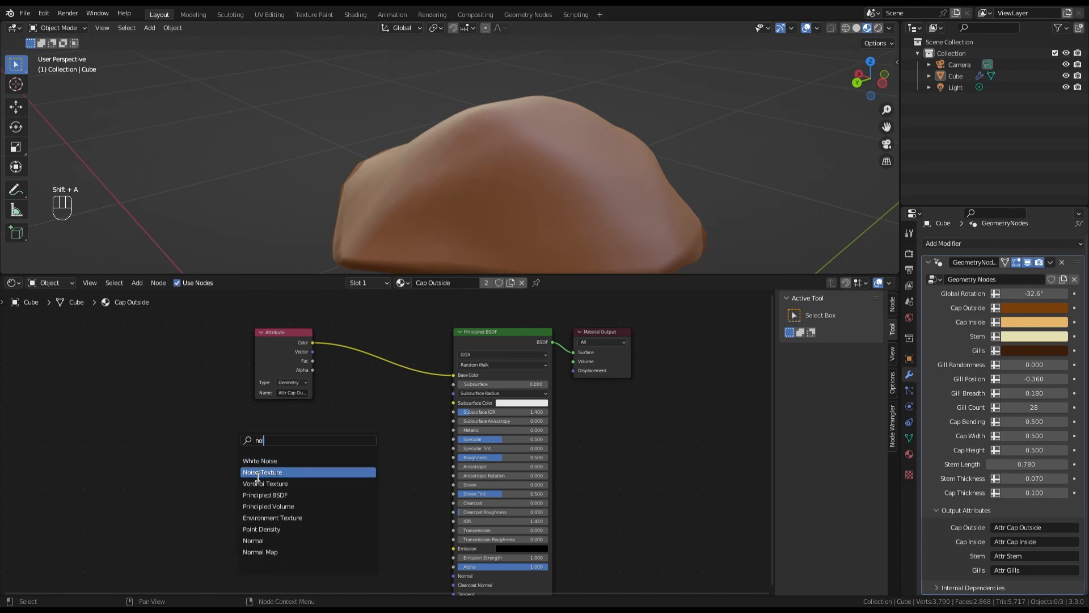
{"action": "left_click", "coordinate": [257, 484]}
{"action": "left_click", "coordinate": [266, 441]}
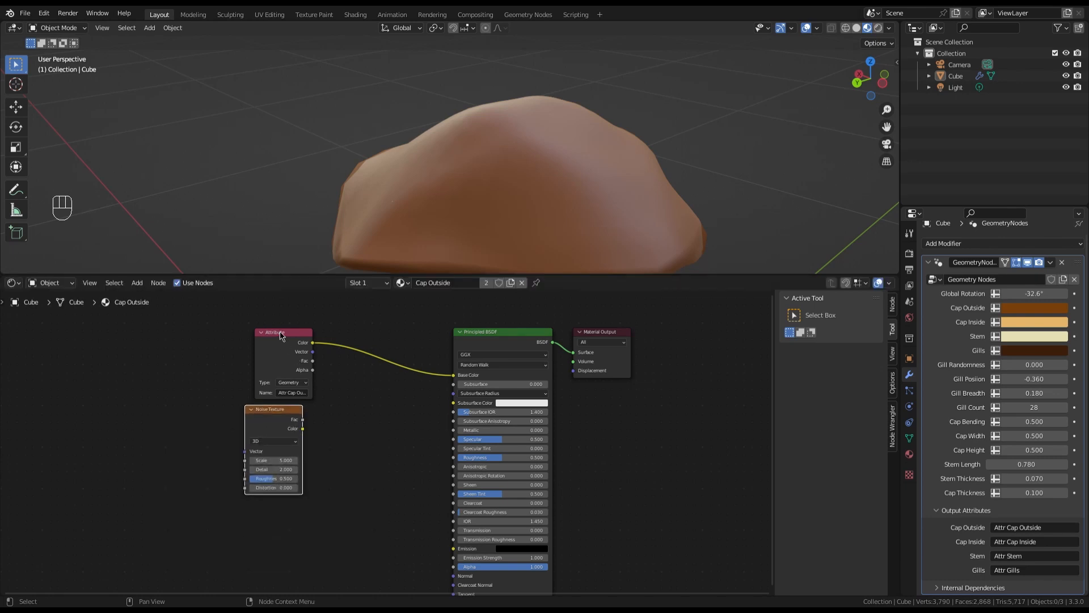
{"action": "left_click_drag", "start_coordinate": [282, 332], "coordinate": [278, 334]}
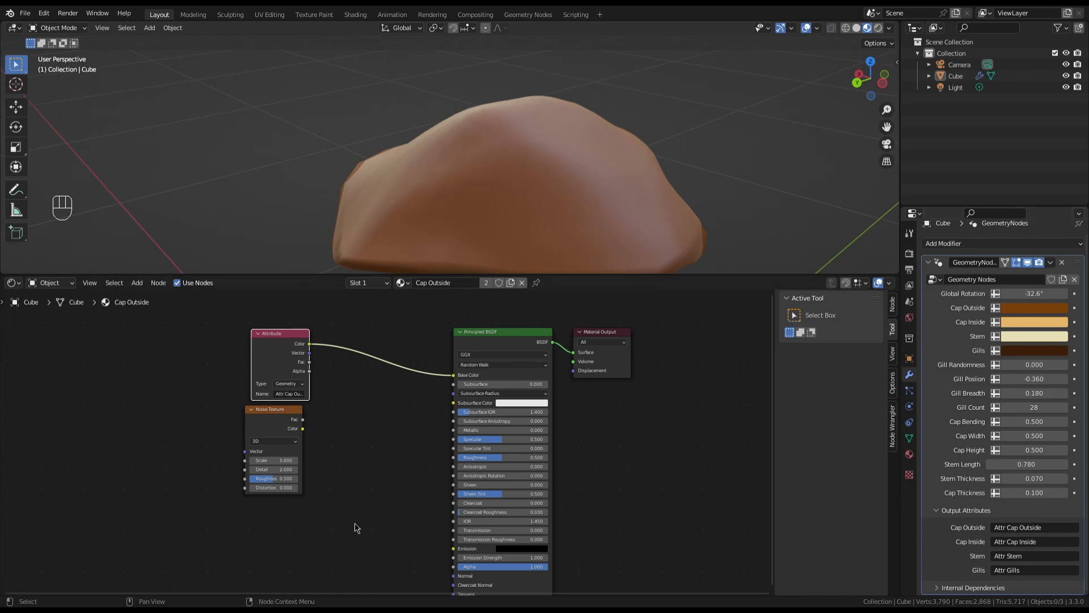
Add a Gamma node with its Gamma value driven by the Noise Texture's Fac output.
{"action": "scroll", "coordinate": [300, 392], "scroll_direction": "up", "scroll_amount": 4}
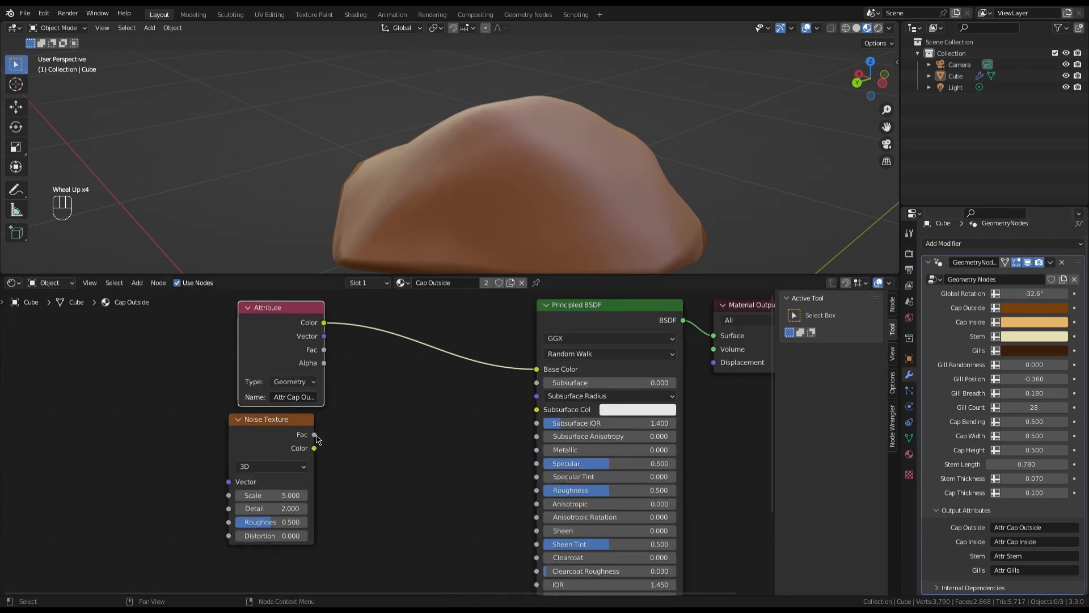
{"action": "left_click_drag", "start_coordinate": [314, 435], "coordinate": [365, 426]}
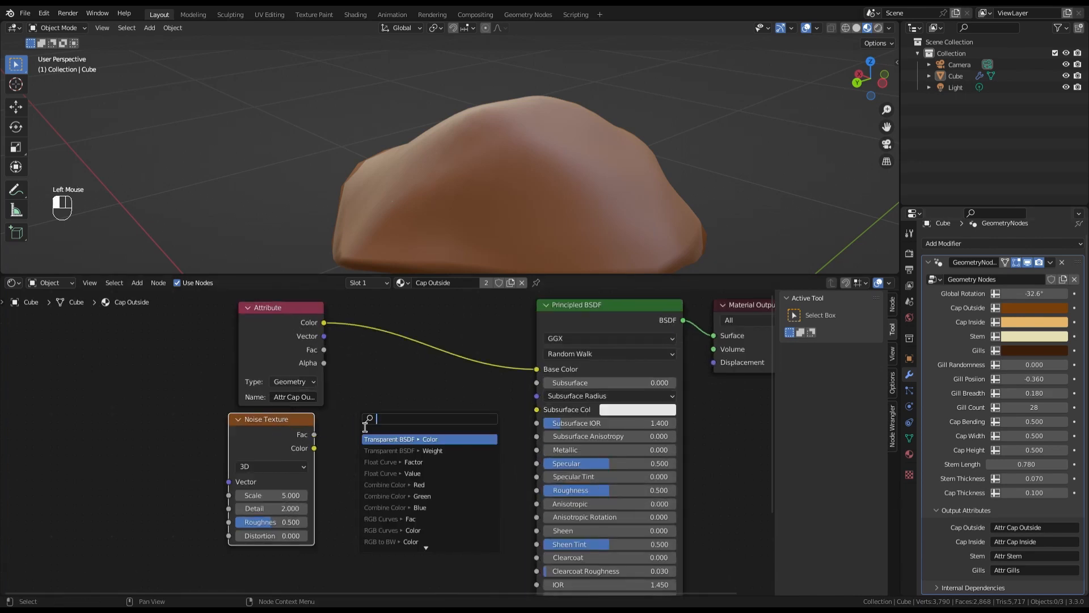
{"action": "type", "text": "gamm"}
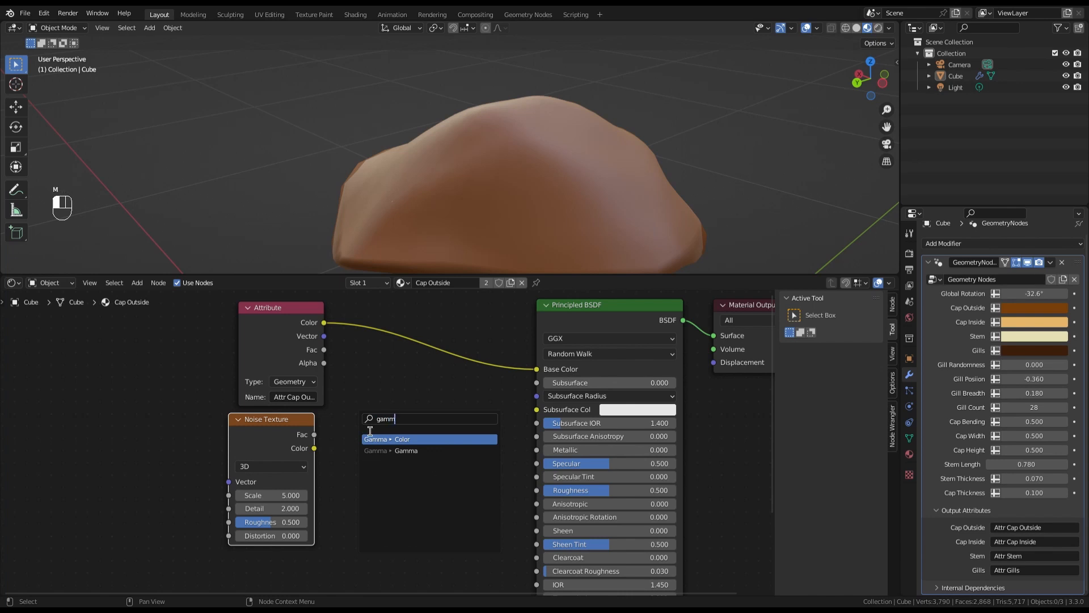
{"action": "left_click", "coordinate": [398, 451]}
{"action": "left_click", "coordinate": [376, 398]}
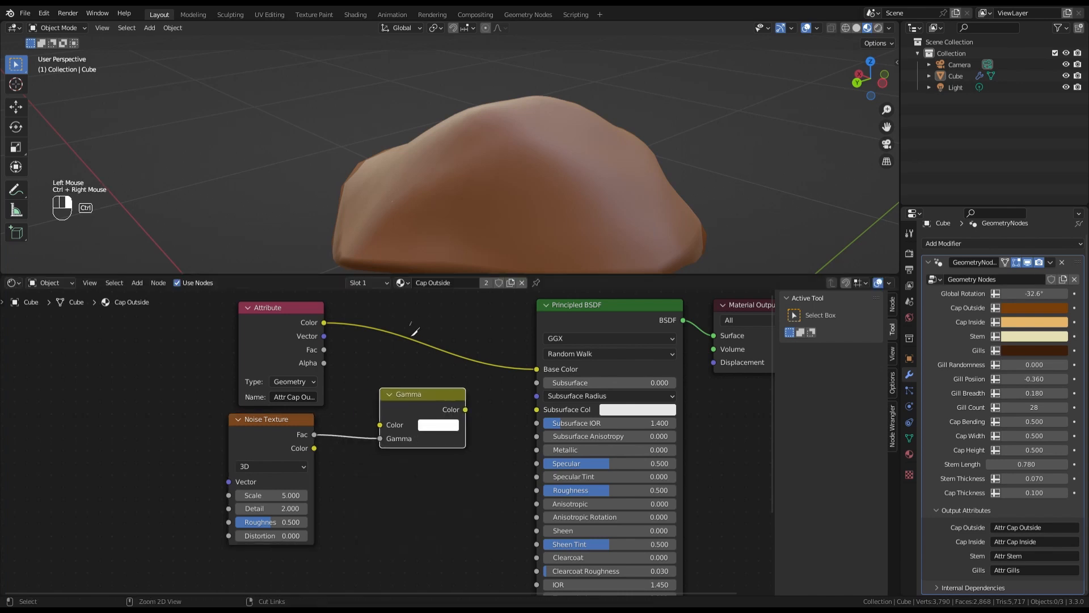
Reroute the Attribute node's color through the Gamma node into the Principled BSDF's Base Color.
{"action": "right_click_drag", "start_coordinate": [411, 317], "coordinate": [413, 335], "text": "ctrl"}
{"action": "left_click_drag", "start_coordinate": [324, 322], "coordinate": [380, 424]}
{"action": "left_click_drag", "start_coordinate": [465, 409], "coordinate": [537, 371]}
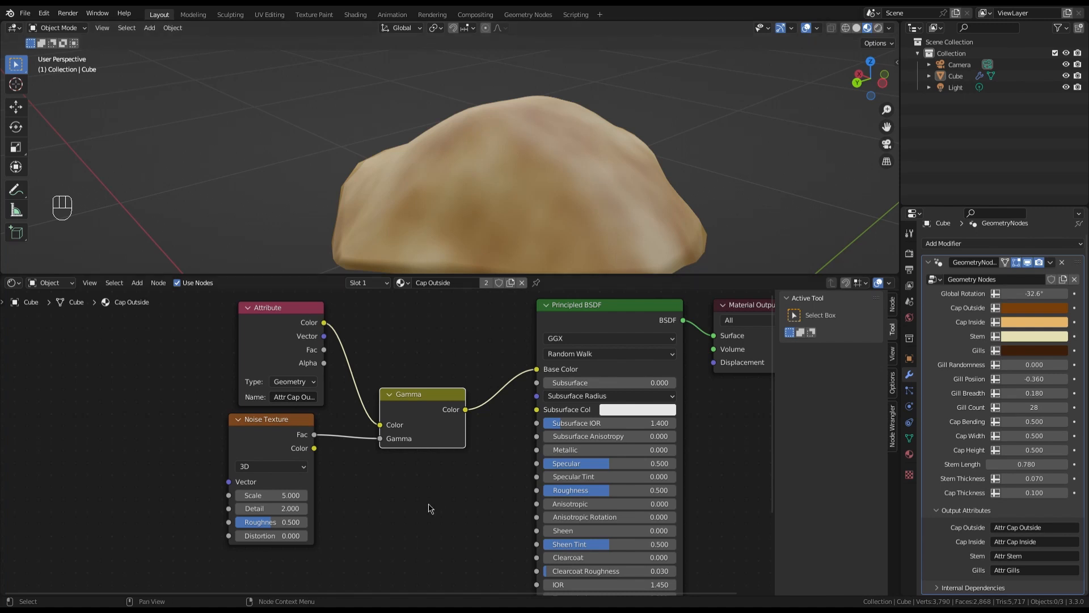
Set the Noise Texture's scale to 0.900 and add Texture Coordinate and Mapping nodes feeding its vector.
{"action": "mouse_move", "coordinate": [271, 496]}
{"action": "left_mouse_down"}
{"action": "mouse_move", "coordinate": [335, 496]}
{"action": "mouse_move", "coordinate": [202, 496]}
{"action": "mouse_move", "coordinate": [228, 496]}
{"action": "left_mouse_up"}
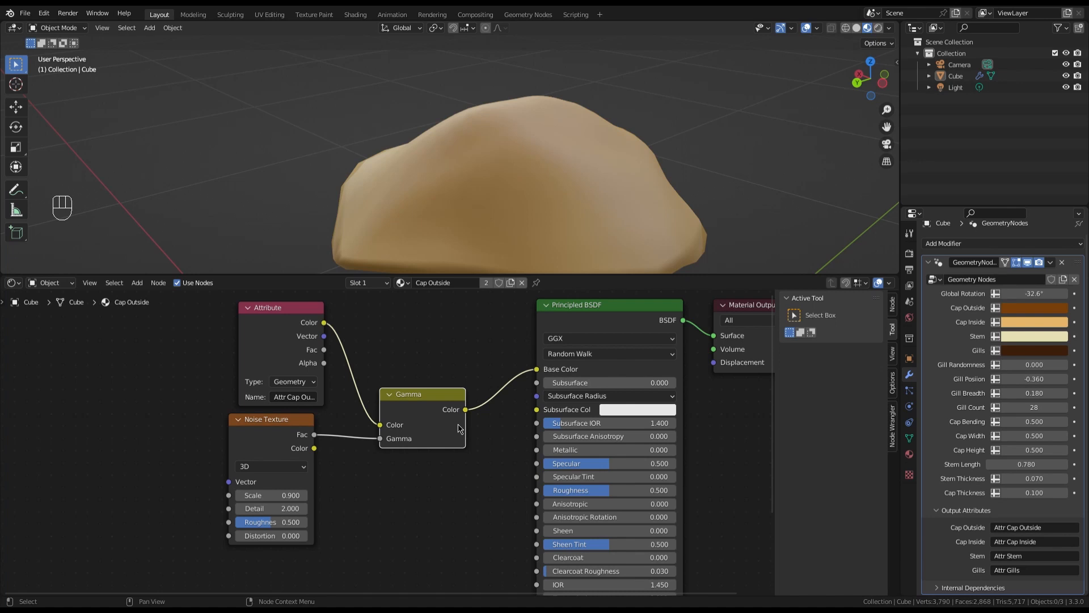
{"action": "left_click", "coordinate": [264, 421]}
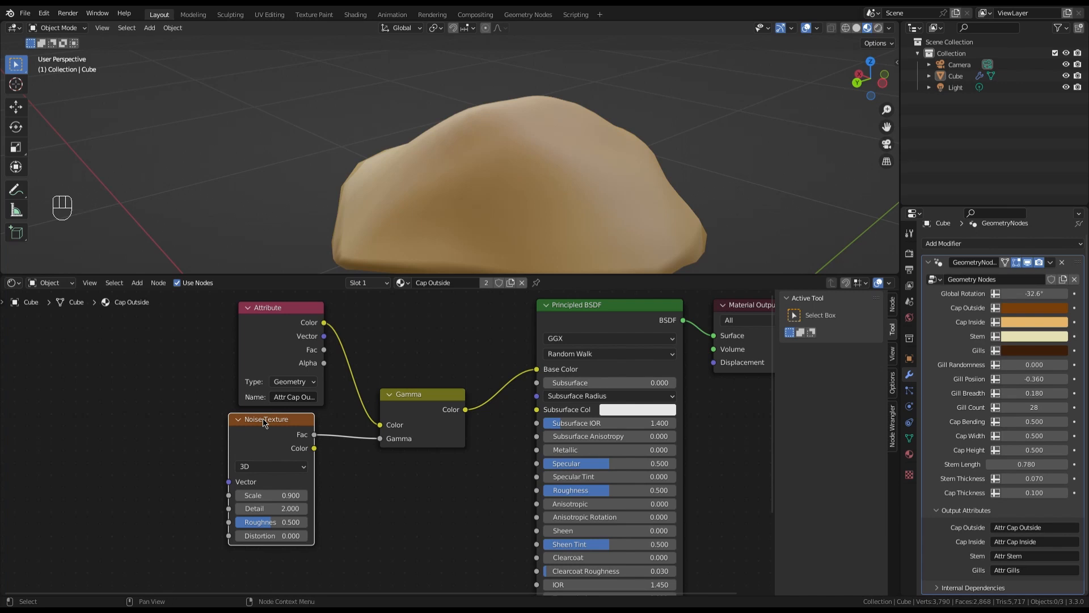
{"action": "left_click", "coordinate": [264, 422]}
{"action": "key", "text": "ctrl+t"}
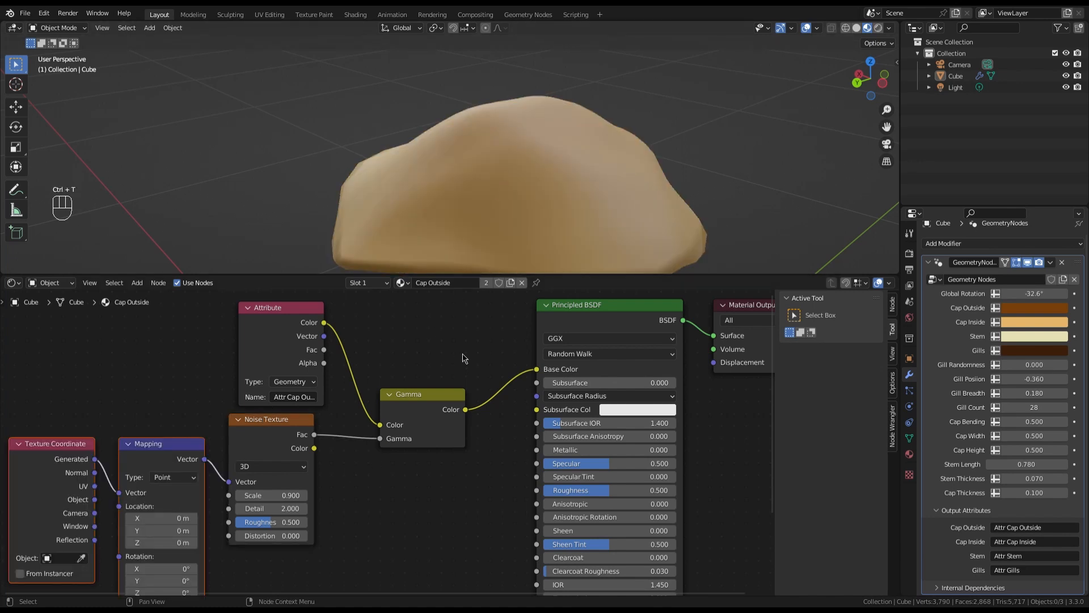
{"action": "scroll", "coordinate": [413, 475], "scroll_direction": "down", "scroll_amount": 2}
{"action": "scroll", "coordinate": [127, 529], "scroll_direction": "up", "scroll_amount": 4}
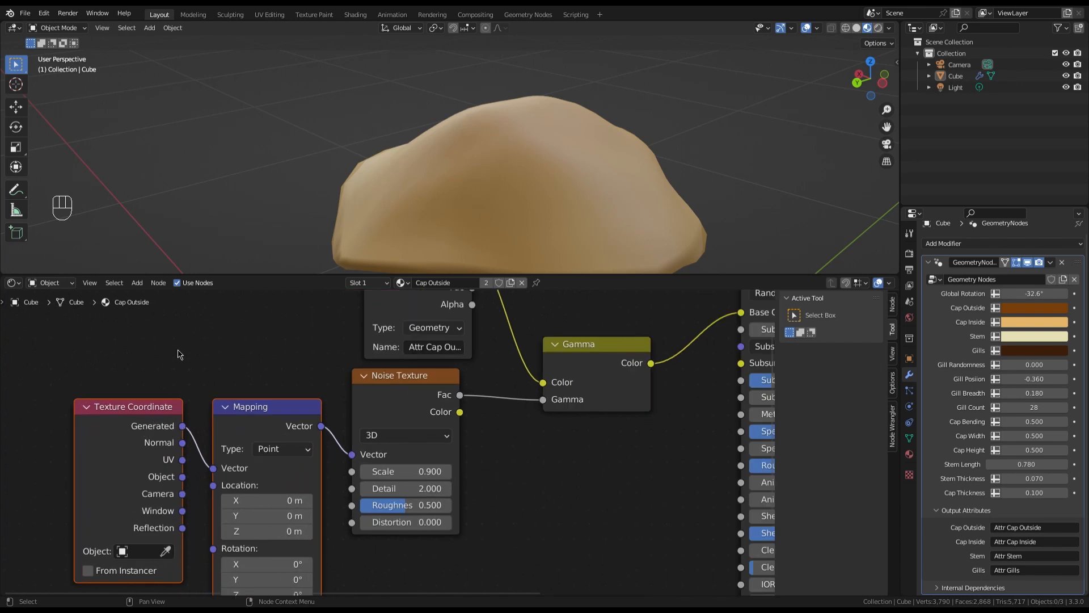
{"action": "scroll", "coordinate": [248, 461], "scroll_direction": "down", "scroll_amount": 5}
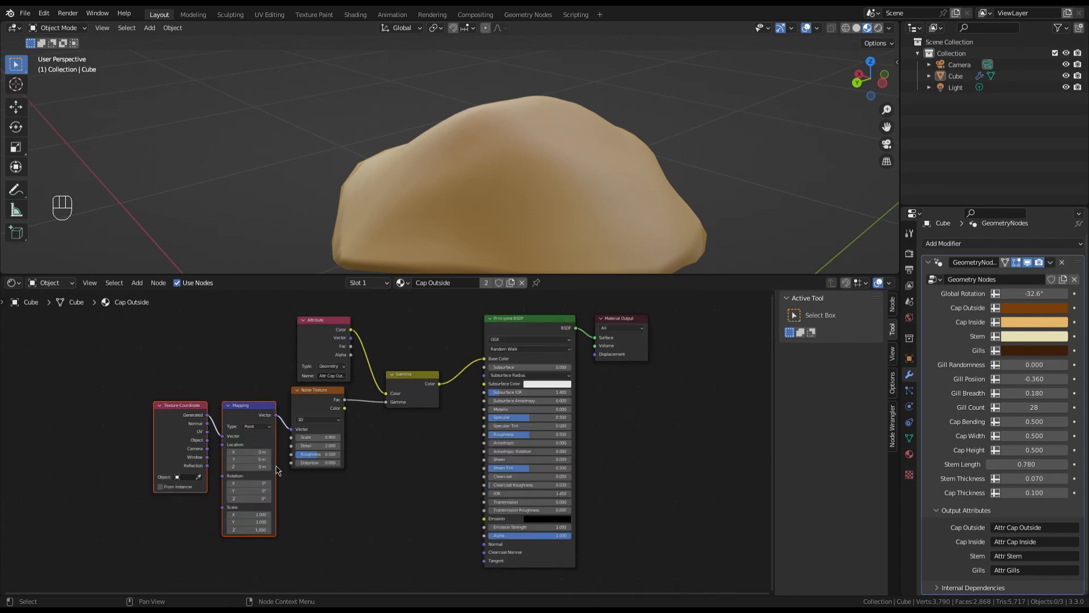
{"action": "scroll", "coordinate": [530, 161], "scroll_direction": "down", "scroll_amount": 3}
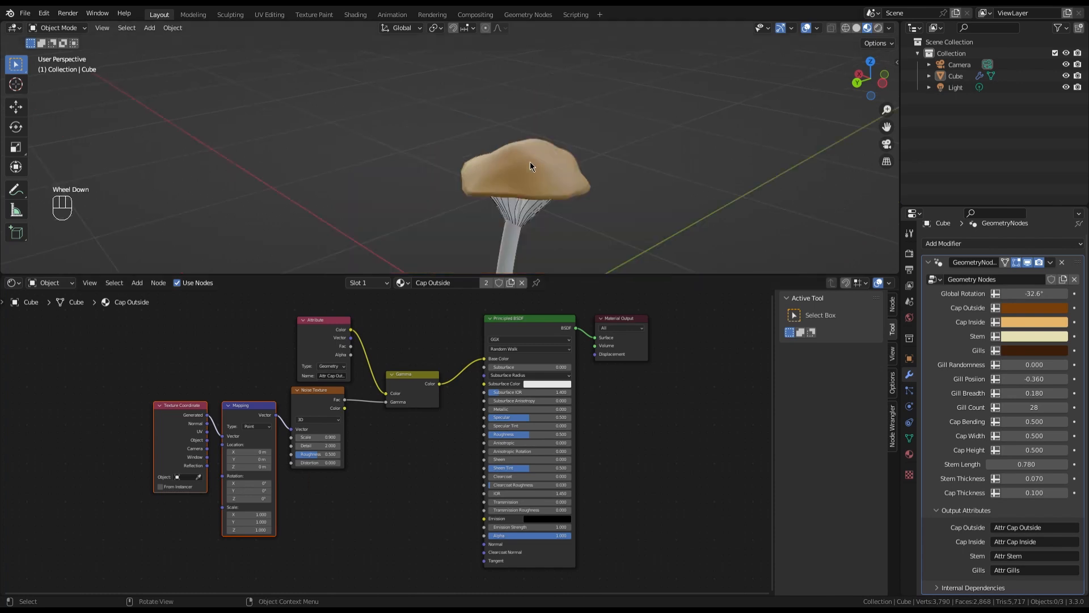
{"action": "scroll", "coordinate": [386, 356], "scroll_direction": "up", "scroll_amount": 1}
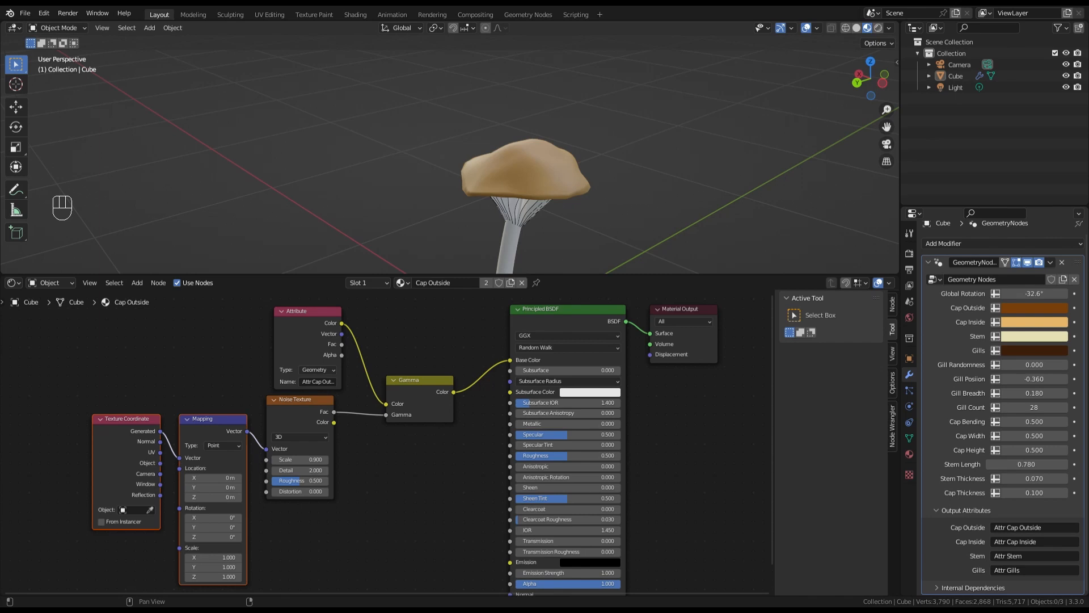
Move the color nodes away from the Principled BSDF and add a second Noise Texture above the Gamma node.
{"action": "left_click", "coordinate": [388, 381]}
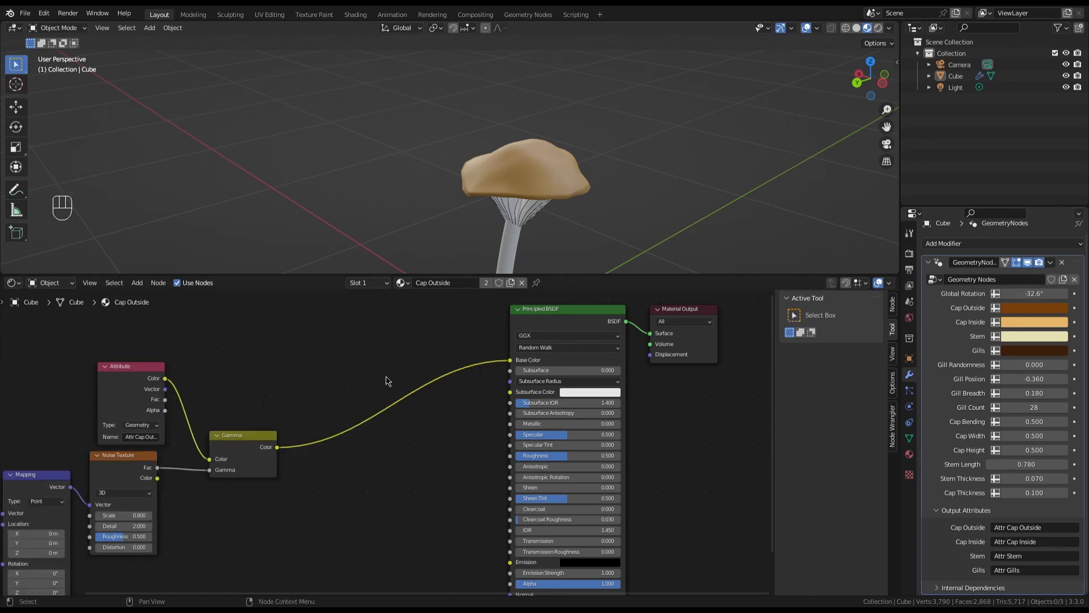
{"action": "key", "text": "shift+a"}
{"action": "left_click", "coordinate": [390, 377]}
{"action": "type", "text": "noi"}
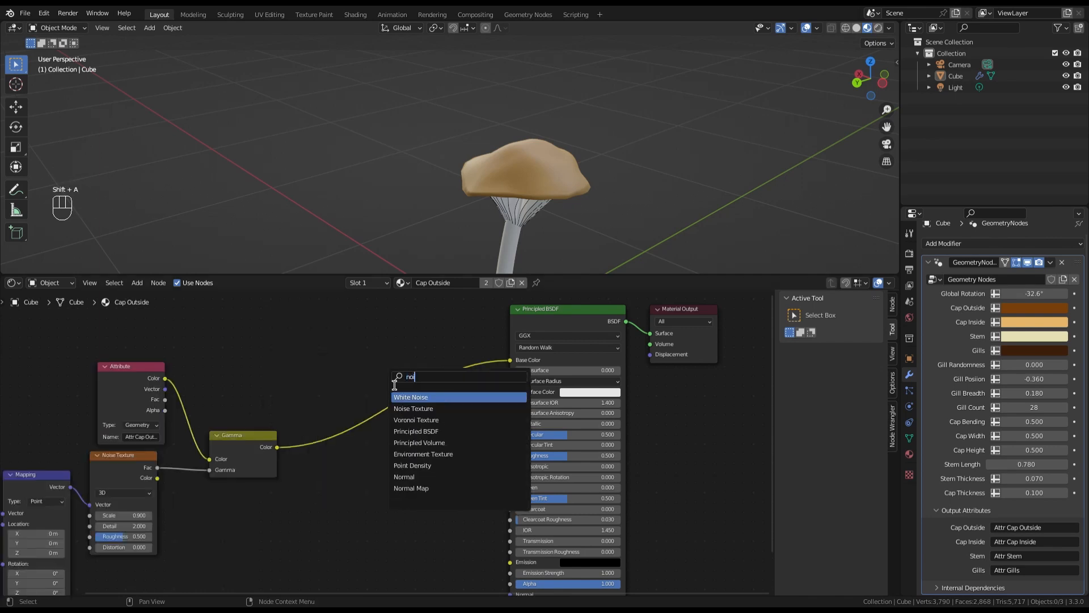
{"action": "left_click", "coordinate": [430, 411]}
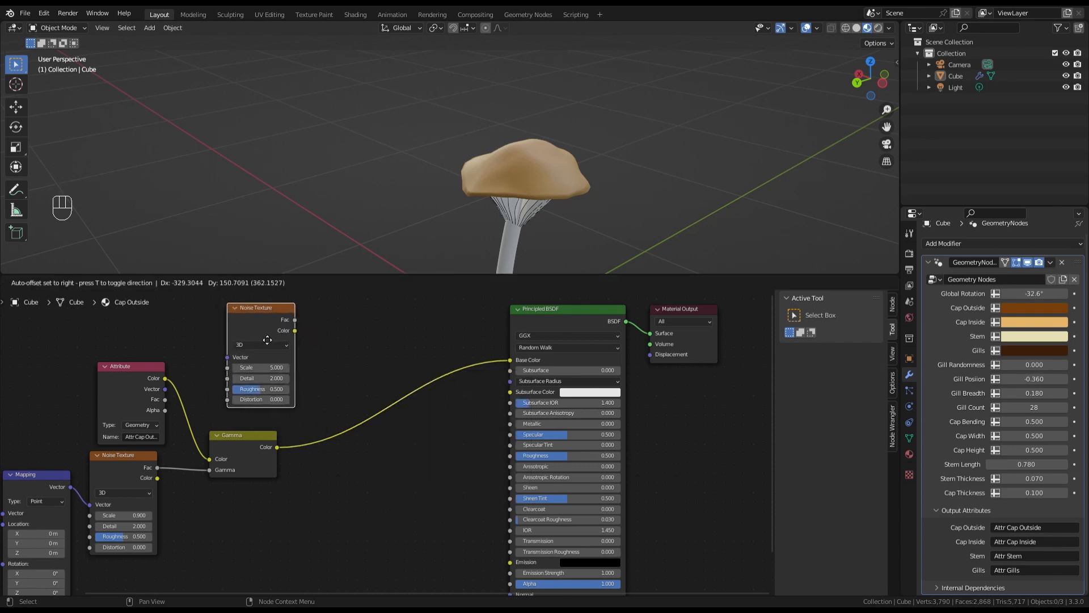
{"action": "left_click", "coordinate": [265, 339]}
Replace the direct Gamma link to Base Color with a Mix node that takes the Gamma color as Color1.
{"action": "right_click_drag", "start_coordinate": [324, 404], "coordinate": [325, 476], "text": "ctrl"}
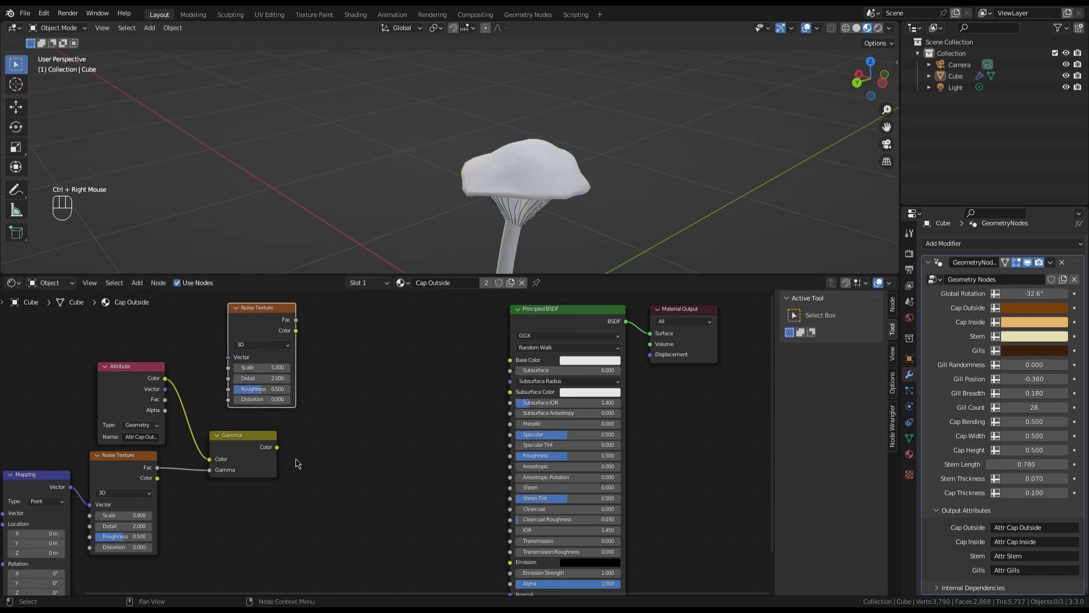
{"action": "left_click_drag", "start_coordinate": [278, 447], "coordinate": [379, 413]}
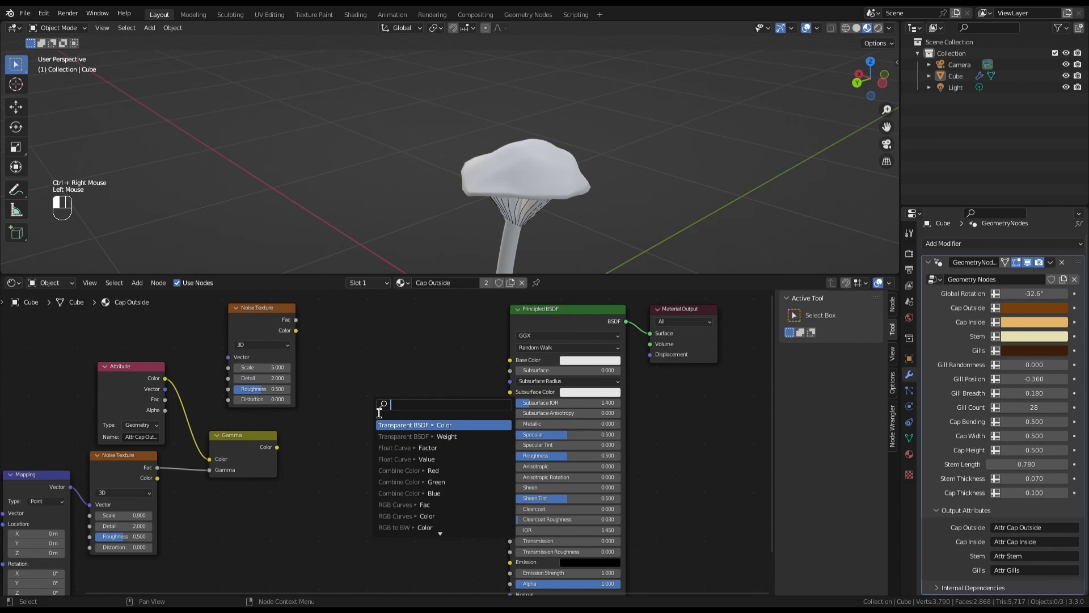
{"action": "type", "text": "mix"}
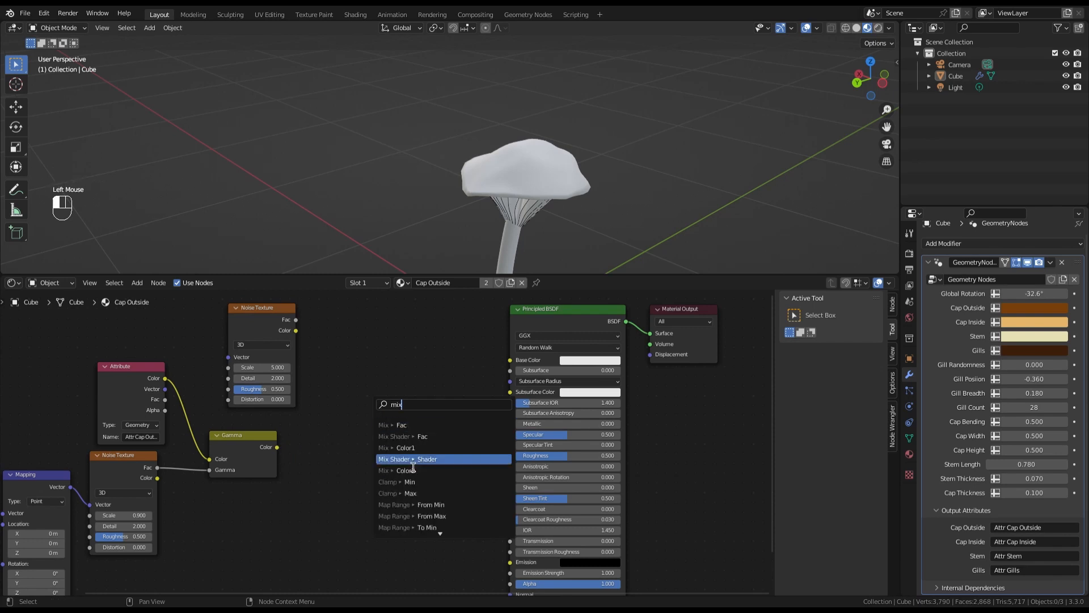
{"action": "left_click", "coordinate": [411, 449]}
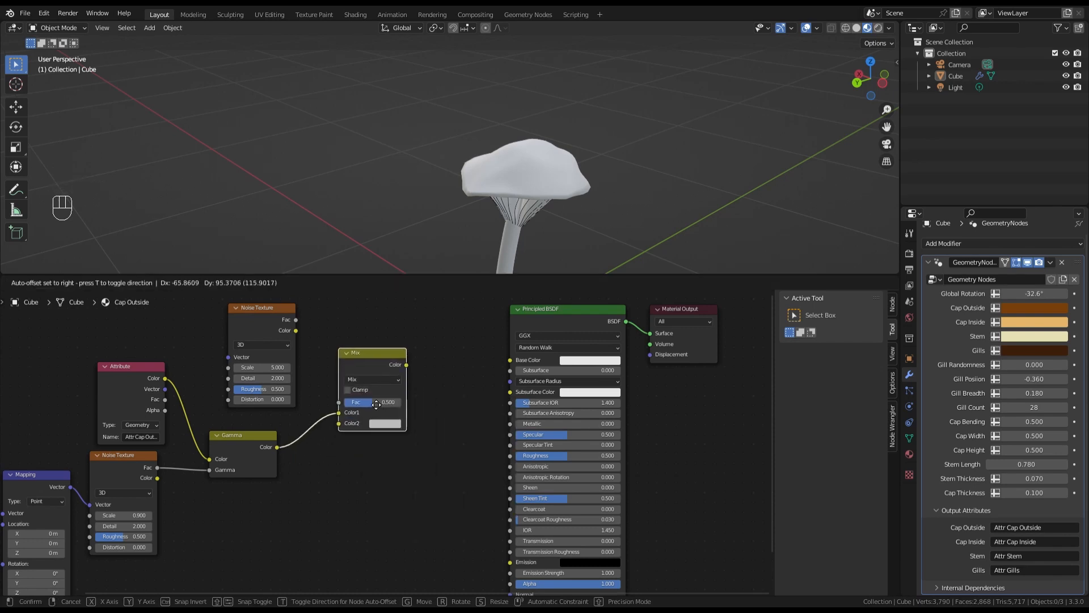
{"action": "left_click", "coordinate": [380, 449]}
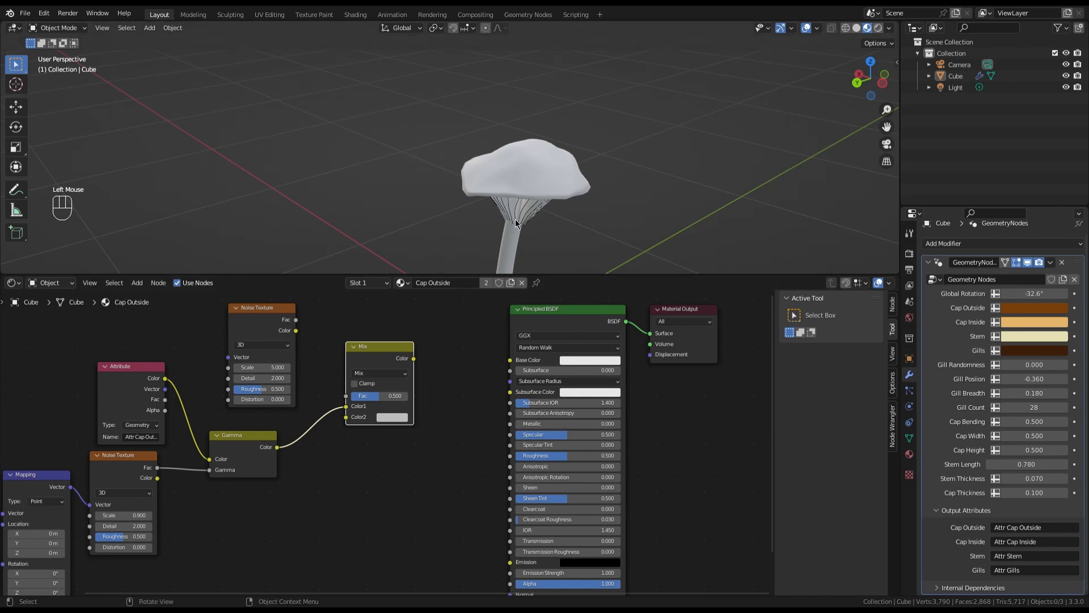
{"action": "left_click_drag", "start_coordinate": [413, 358], "coordinate": [510, 359]}
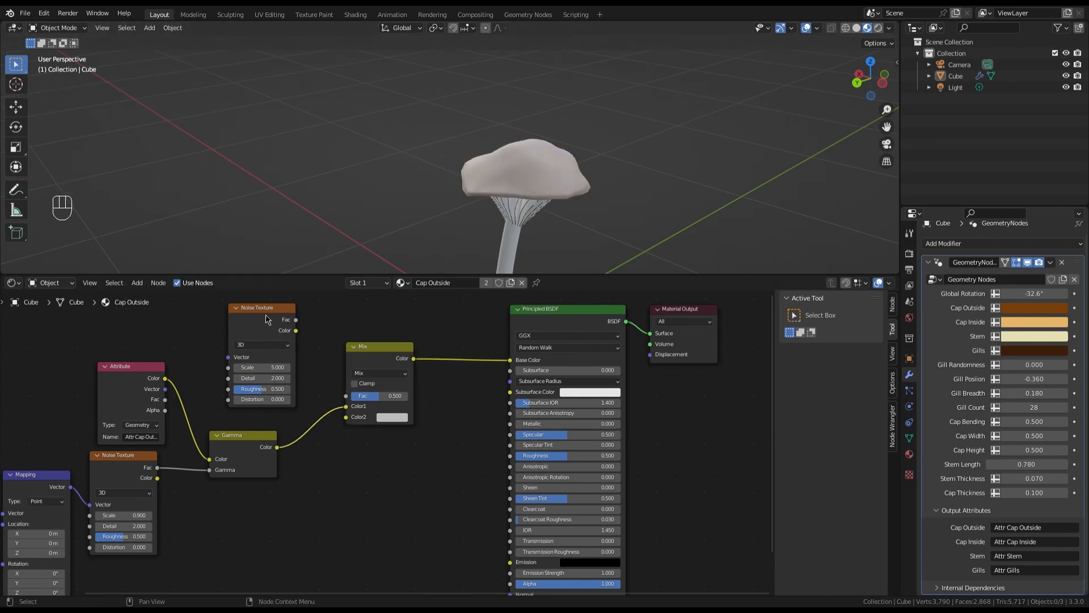
Connect the second Noise Texture's Fac output to the Mix node's Color2.
{"action": "scroll", "coordinate": [267, 309], "scroll_direction": "up", "scroll_amount": 3}
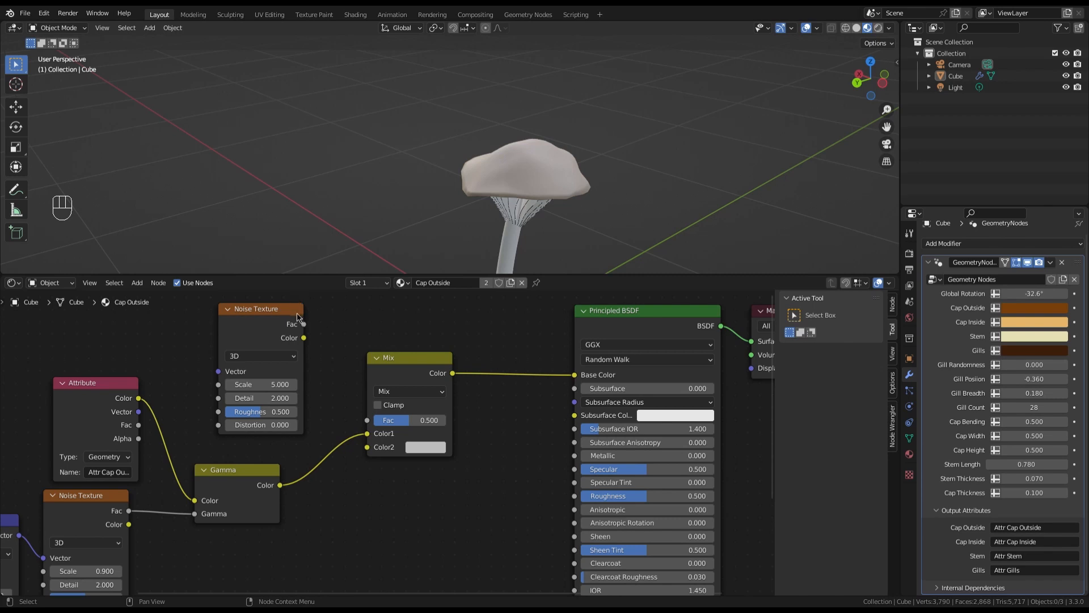
{"action": "left_click_drag", "start_coordinate": [305, 324], "coordinate": [379, 454]}
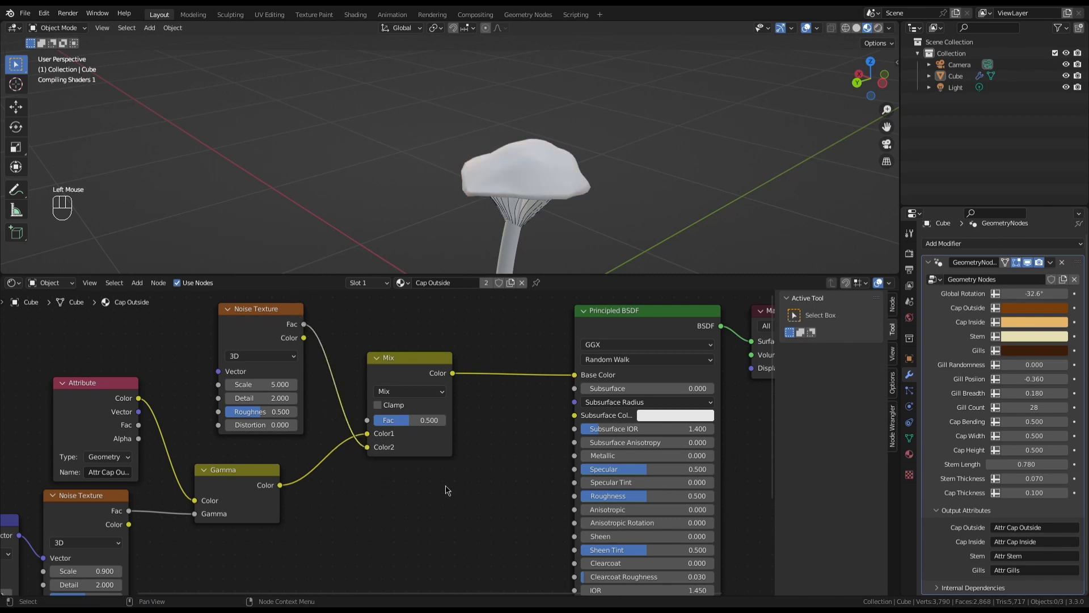
Set the blending mode of the Mix node feeding Base Color to Multiply.
{"action": "left_click", "coordinate": [417, 392]}
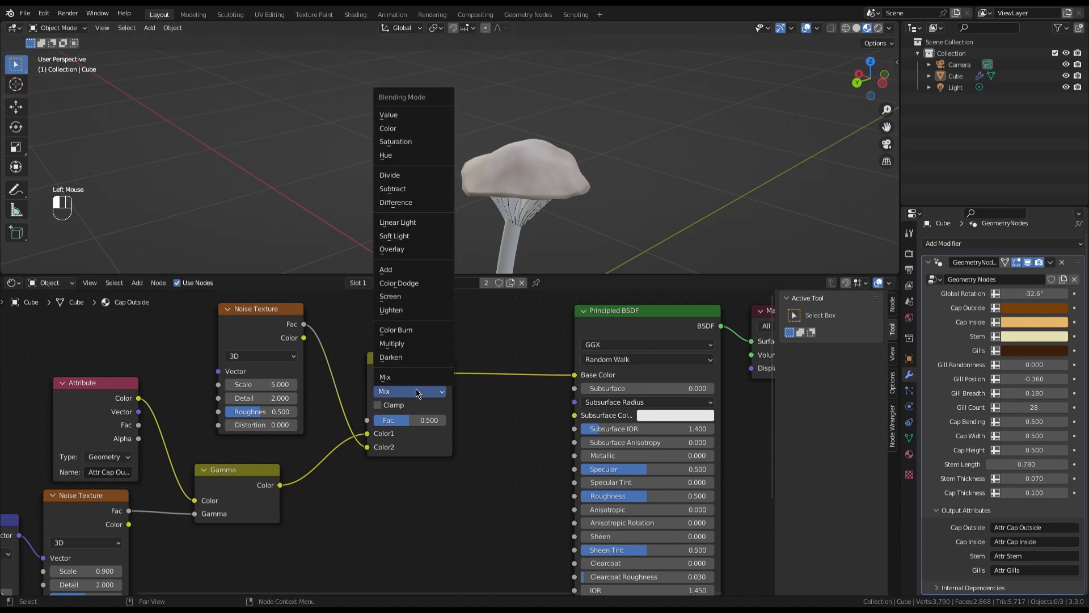
{"action": "left_click", "coordinate": [420, 346]}
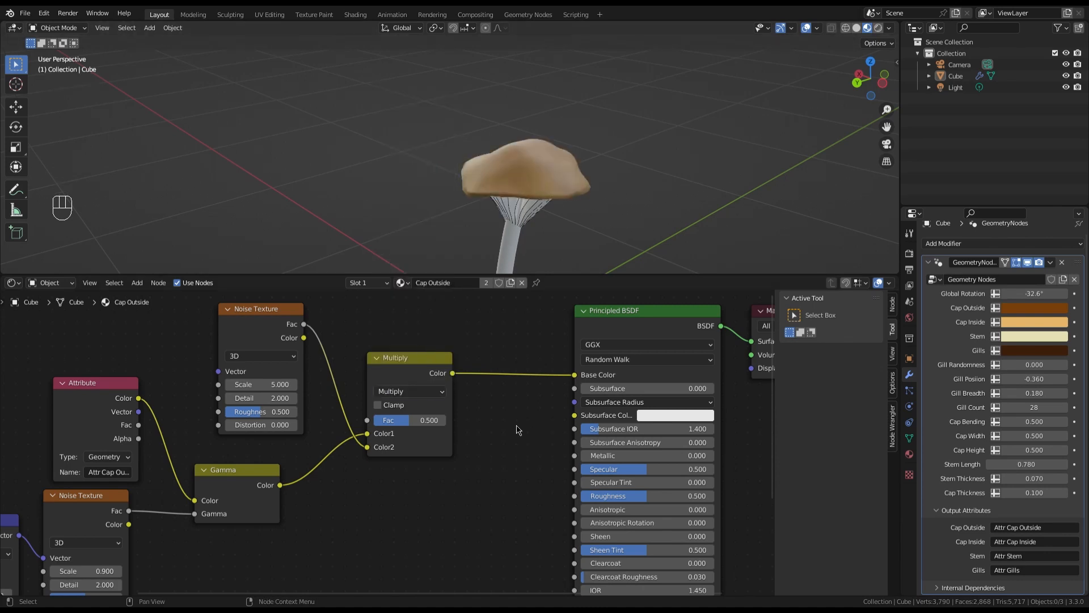
{"action": "scroll", "coordinate": [534, 177], "scroll_direction": "up", "scroll_amount": 2}
{"action": "scroll", "coordinate": [533, 179], "scroll_direction": "down", "scroll_amount": 1}
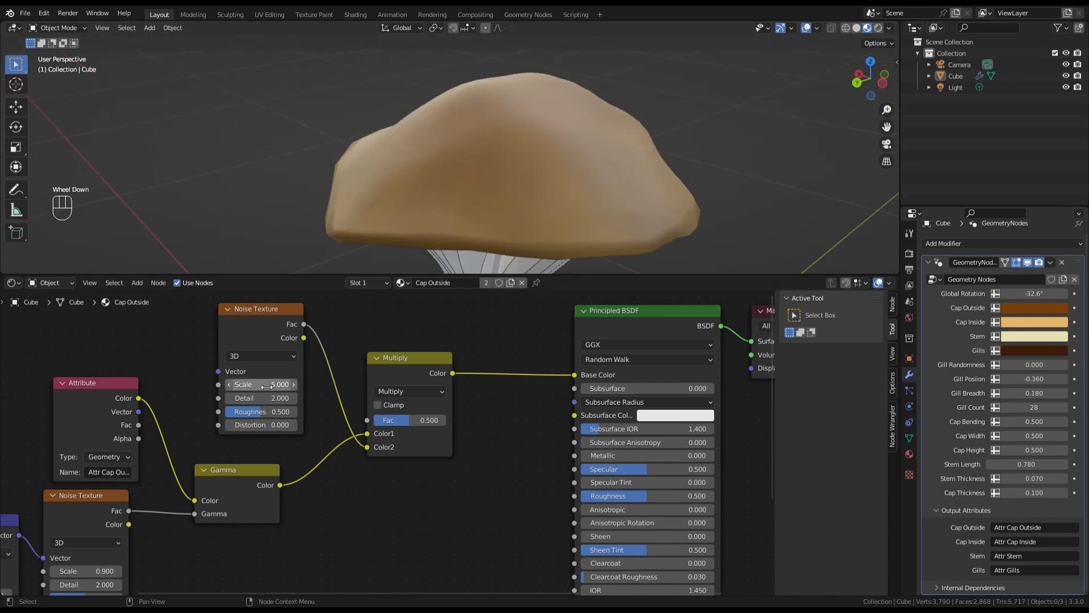
Set the scale of the Noise Texture feeding the Multiply node to 135.
{"action": "left_click_drag", "start_coordinate": [266, 386], "coordinate": [298, 386]}
{"action": "left_click", "coordinate": [264, 390]}
{"action": "type", "text": "35"}
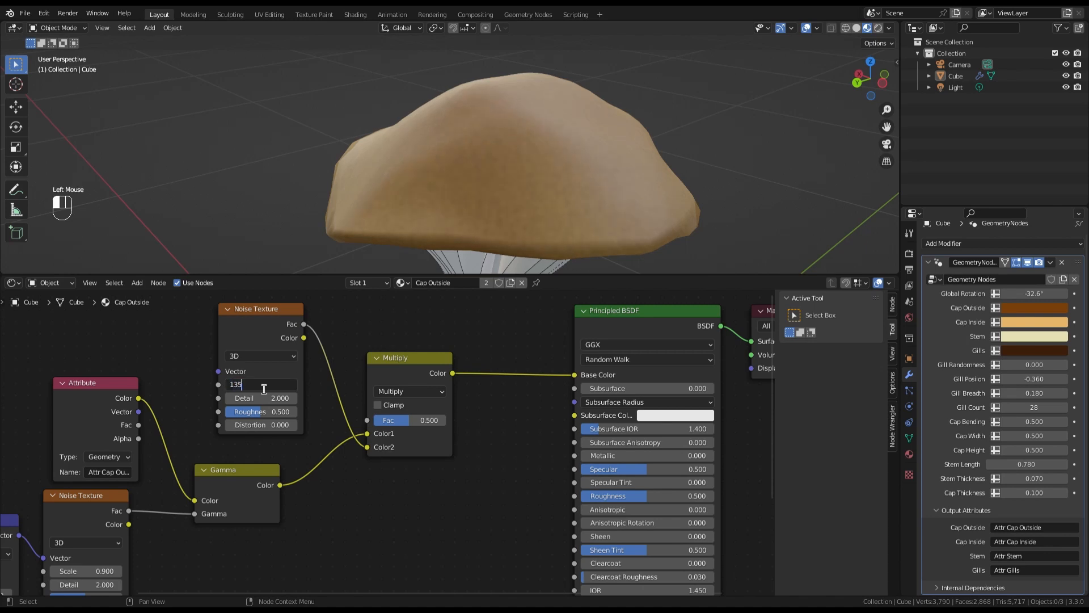
{"action": "key", "text": "Return"}
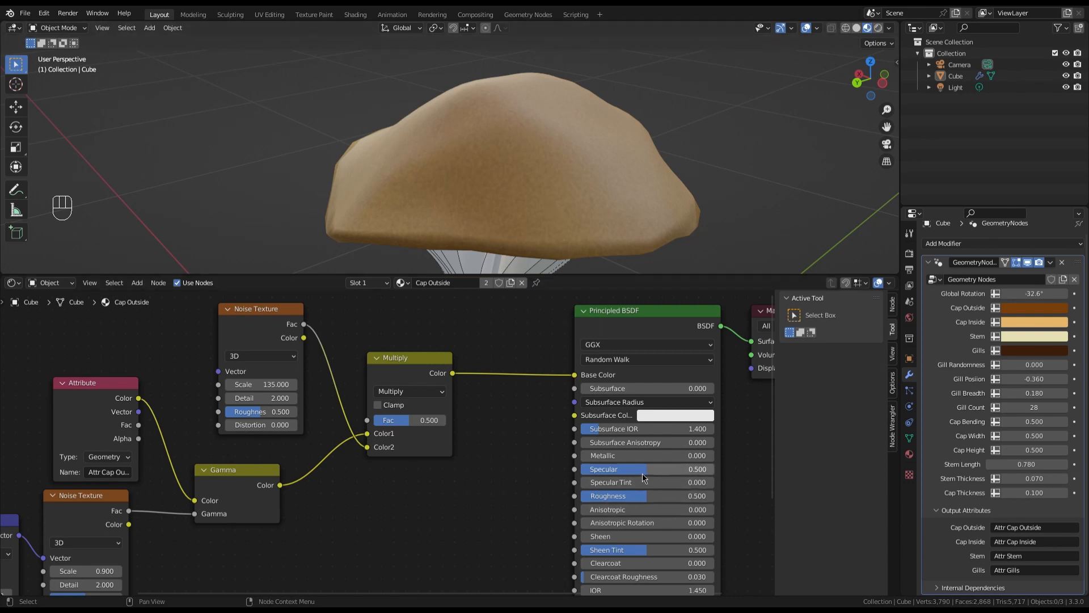
Set the Principled BSDF's roughness to 0.850.
{"action": "left_click", "coordinate": [653, 498]}
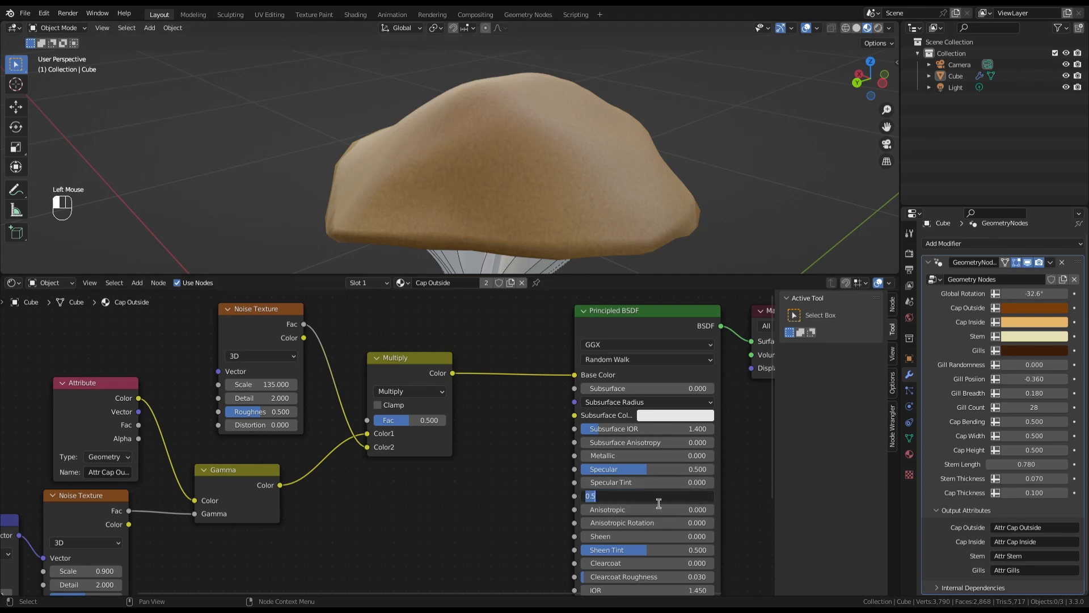
{"action": "key", "text": "BackSpace"}
{"action": "type", "text": ".850"}
{"action": "key", "text": "Return"}
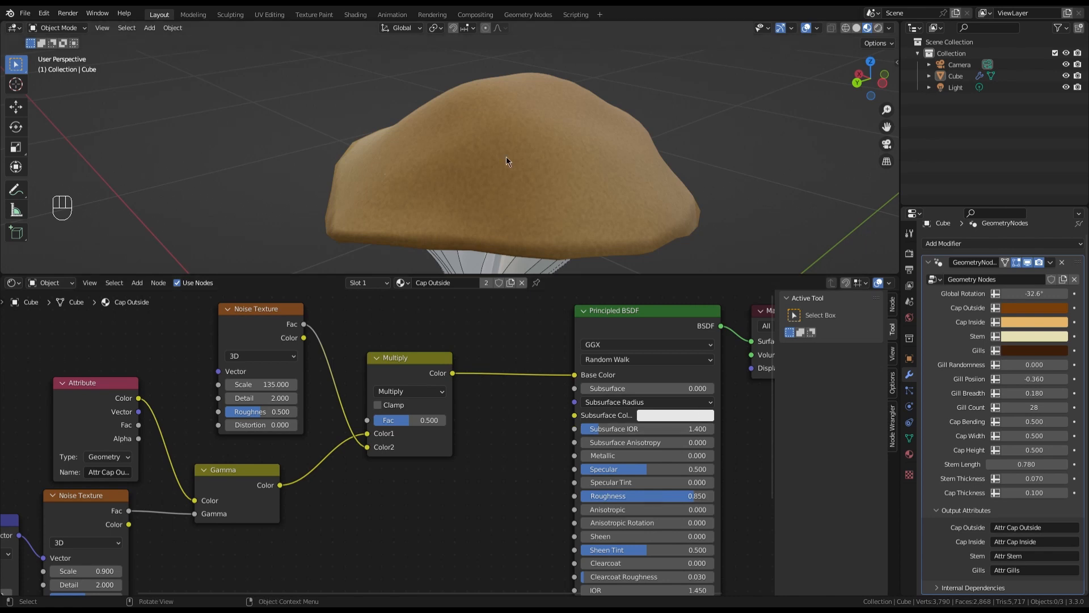
Examine the mushroom cap's noise coloring and surface finish from several angles and distances.
{"action": "middle_click_drag", "start_coordinate": [506, 156], "coordinate": [479, 126]}
{"action": "key", "text": "a"}
{"action": "key", "text": "KP_Decimal"}
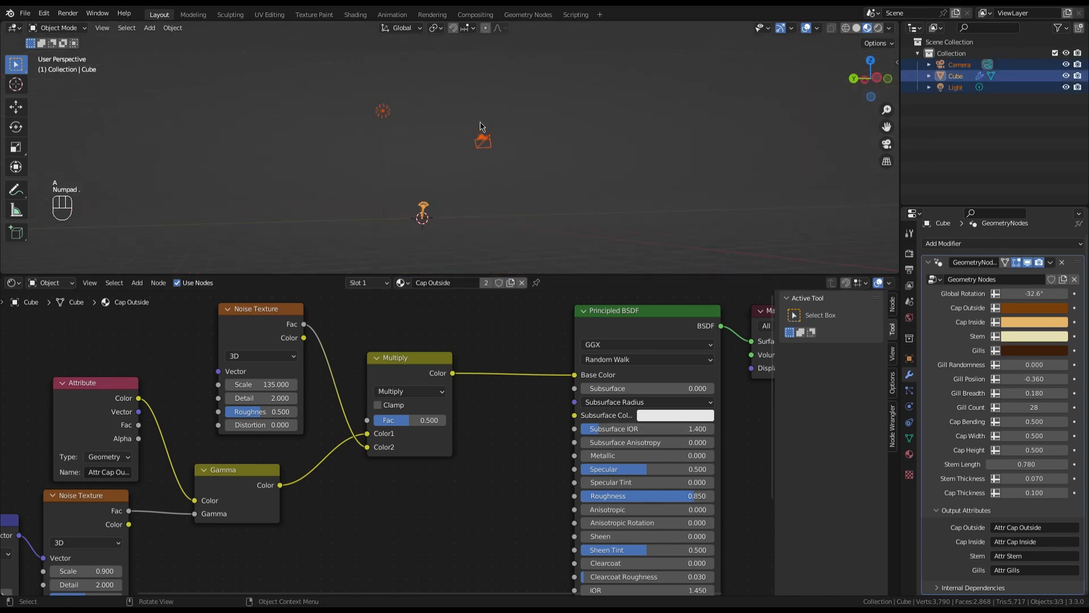
{"action": "scroll", "coordinate": [443, 196], "scroll_direction": "up", "scroll_amount": 5}
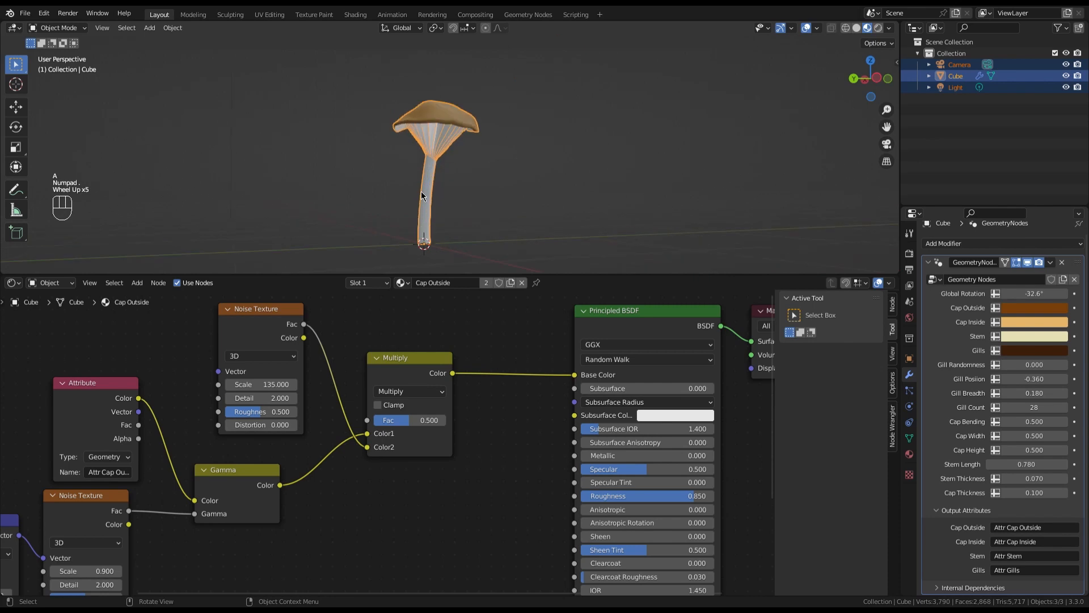
{"action": "middle_click_drag", "start_coordinate": [421, 192], "coordinate": [421, 197]}
{"action": "scroll", "coordinate": [433, 128], "scroll_direction": "up", "scroll_amount": 2}
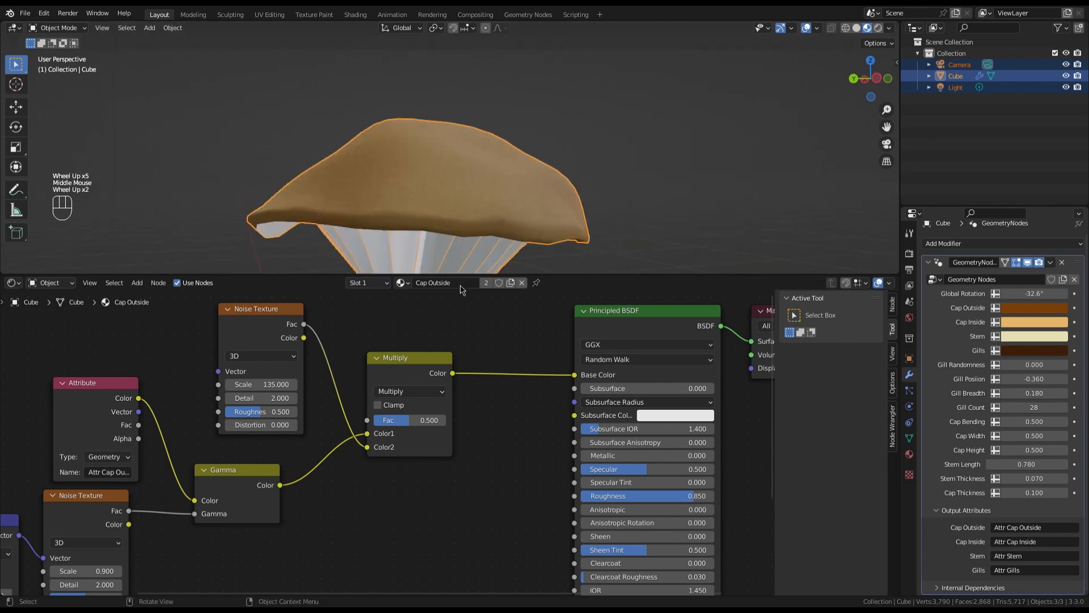
{"action": "scroll", "coordinate": [471, 106], "scroll_direction": "down", "scroll_amount": 2}
{"action": "middle_click_drag", "start_coordinate": [472, 106], "coordinate": [462, 206]}
{"action": "scroll", "coordinate": [457, 170], "scroll_direction": "down", "scroll_amount": 2}
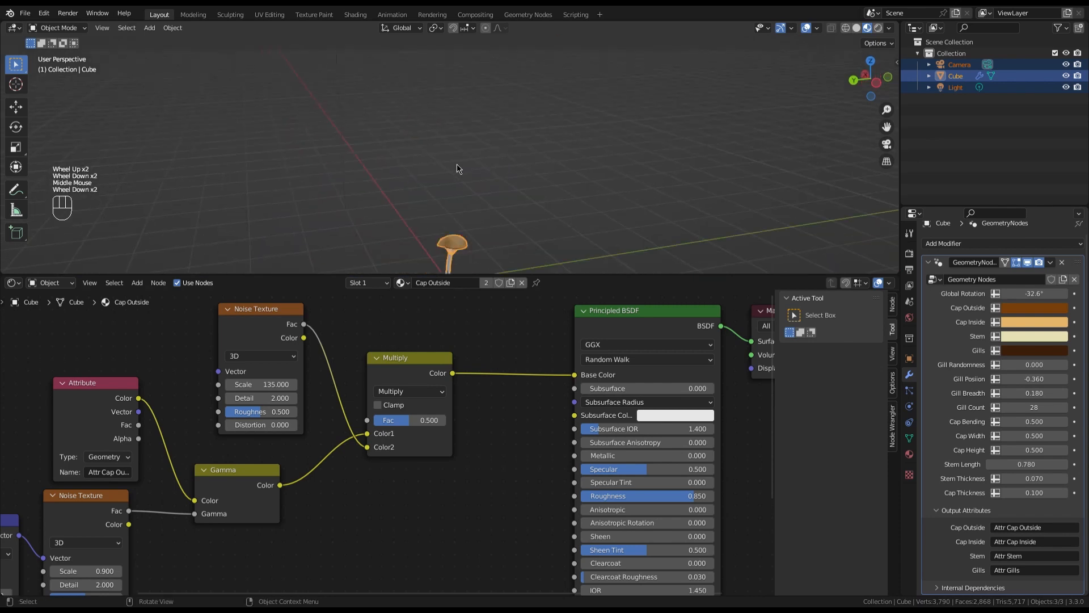
{"action": "scroll", "coordinate": [448, 241], "scroll_direction": "up", "scroll_amount": 5}
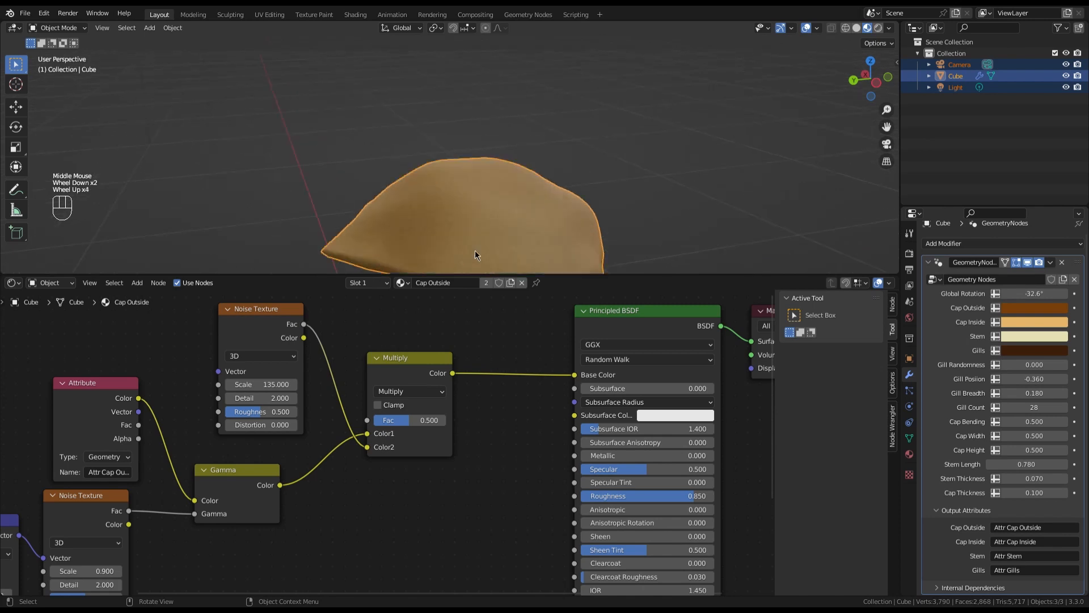
Add a Voronoi Texture node below the Gamma node in the Cap Outside material.
{"action": "scroll", "coordinate": [477, 252], "scroll_direction": "down", "scroll_amount": 3}
{"action": "scroll", "coordinate": [431, 457], "scroll_direction": "down", "scroll_amount": 3}
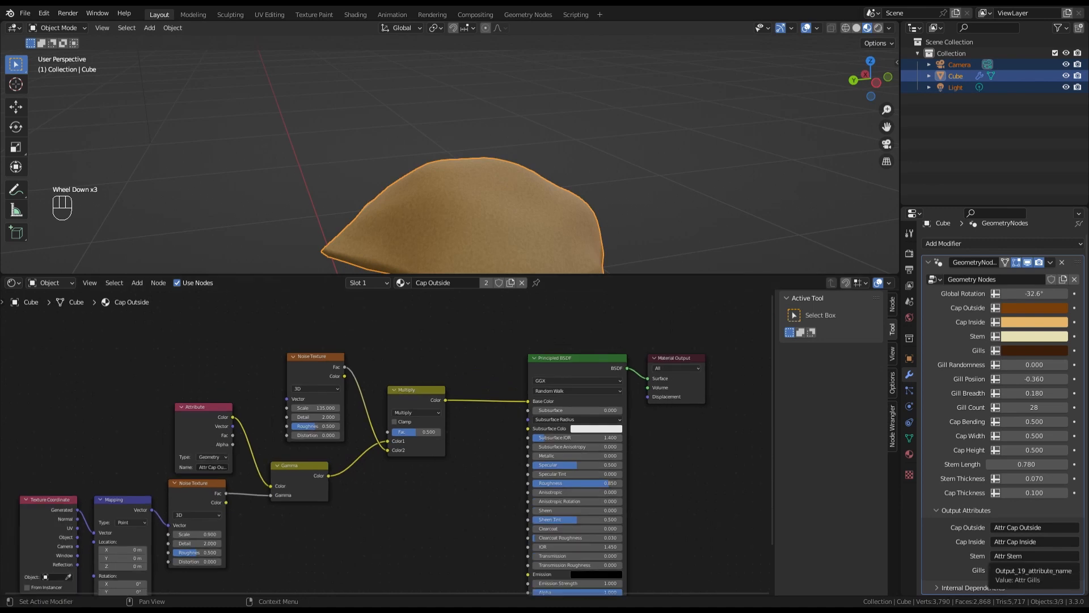
{"action": "scroll", "coordinate": [343, 525], "scroll_direction": "down", "scroll_amount": 2}
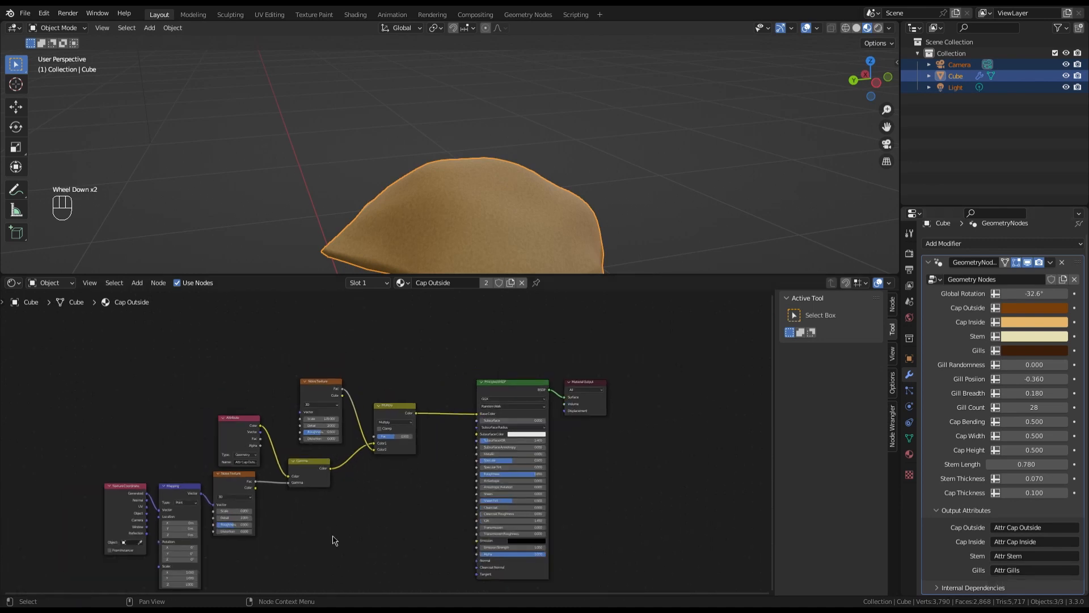
{"action": "scroll", "coordinate": [286, 569], "scroll_direction": "up", "scroll_amount": 2}
{"action": "scroll", "coordinate": [282, 556], "scroll_direction": "up", "scroll_amount": 2}
{"action": "left_click", "coordinate": [277, 522]}
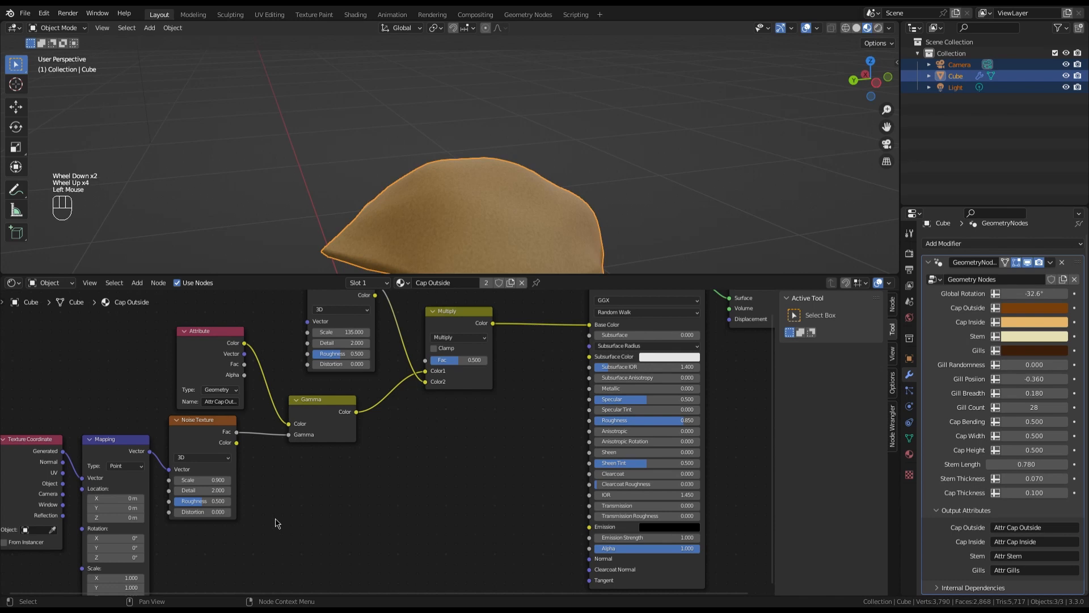
{"action": "key", "text": "shift+a"}
{"action": "type", "text": "vor"}
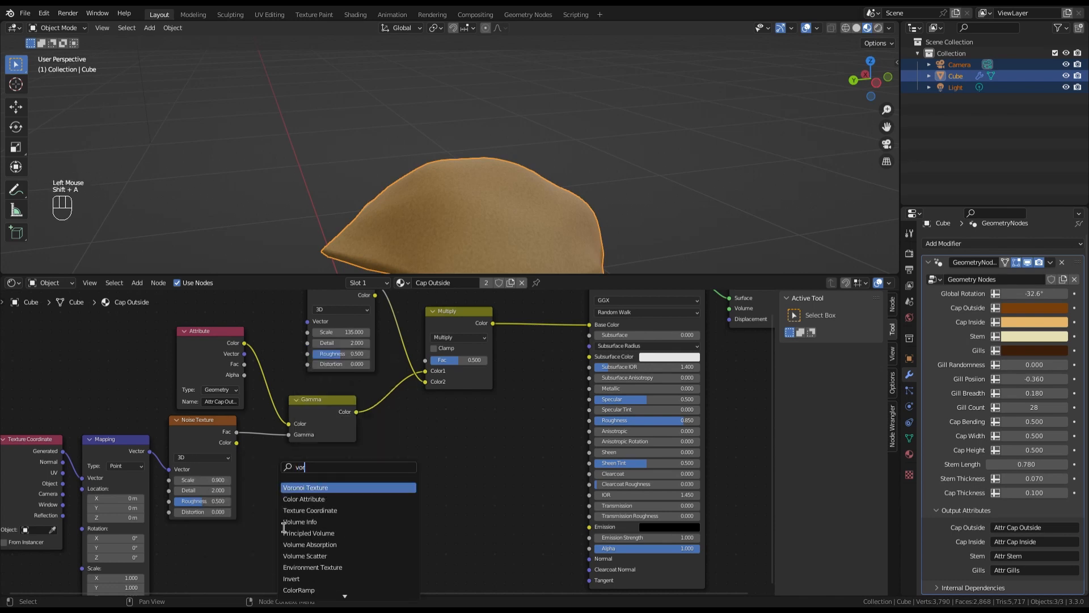
{"action": "left_click", "coordinate": [303, 487]}
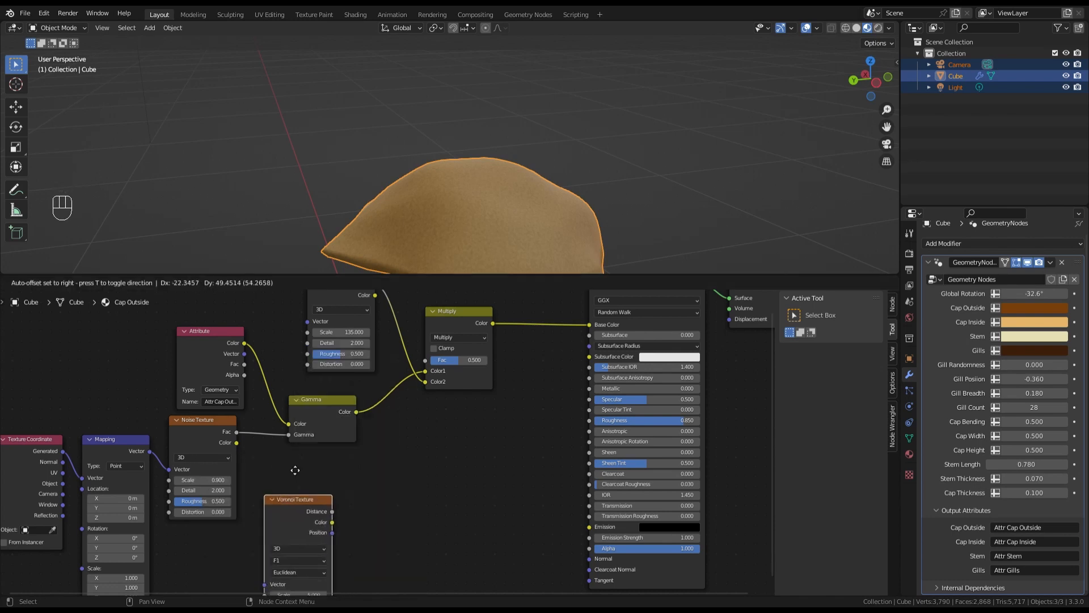
{"action": "left_click", "coordinate": [295, 435]}
Connect the Voronoi Texture's Distance output directly to Base Color to preview its pattern on the cap.
{"action": "scroll", "coordinate": [488, 397], "scroll_direction": "down", "scroll_amount": 2}
{"action": "scroll", "coordinate": [492, 392], "scroll_direction": "up", "scroll_amount": 1}
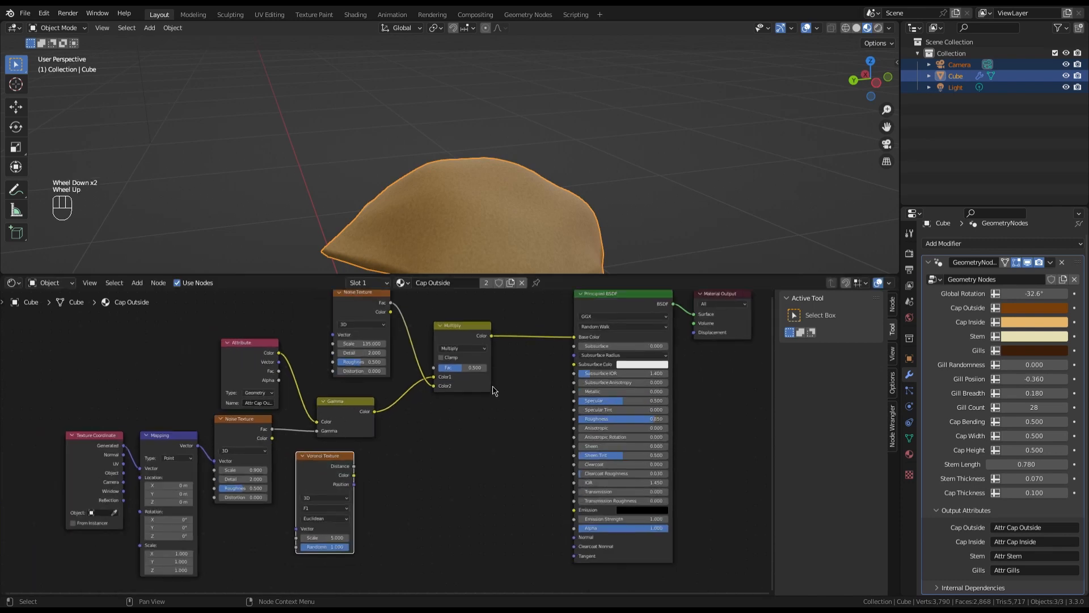
{"action": "scroll", "coordinate": [492, 390], "scroll_direction": "up", "scroll_amount": 1}
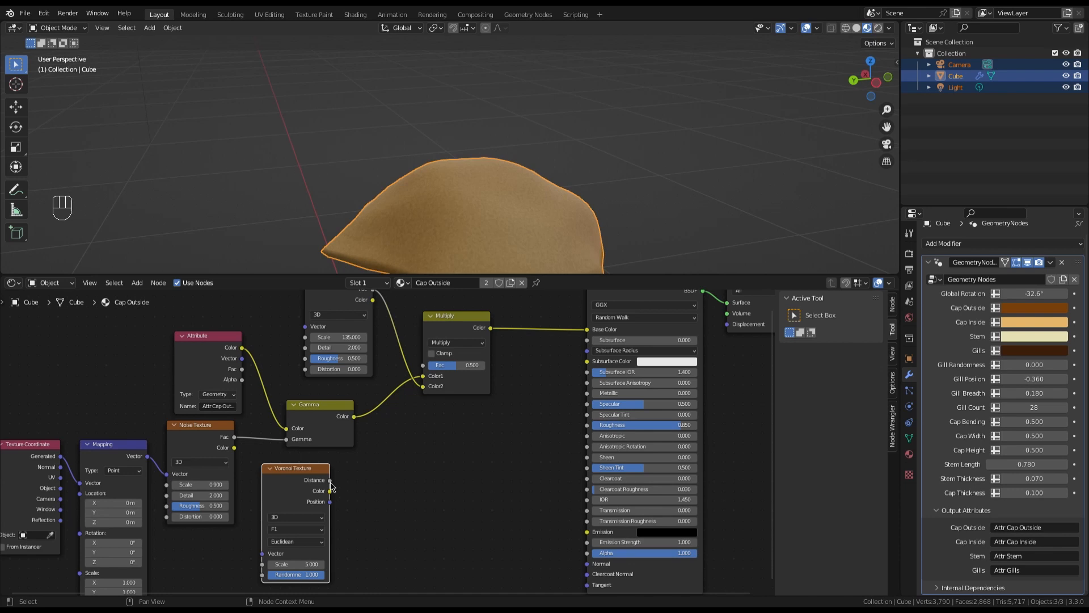
{"action": "left_click_drag", "start_coordinate": [329, 480], "coordinate": [587, 329]}
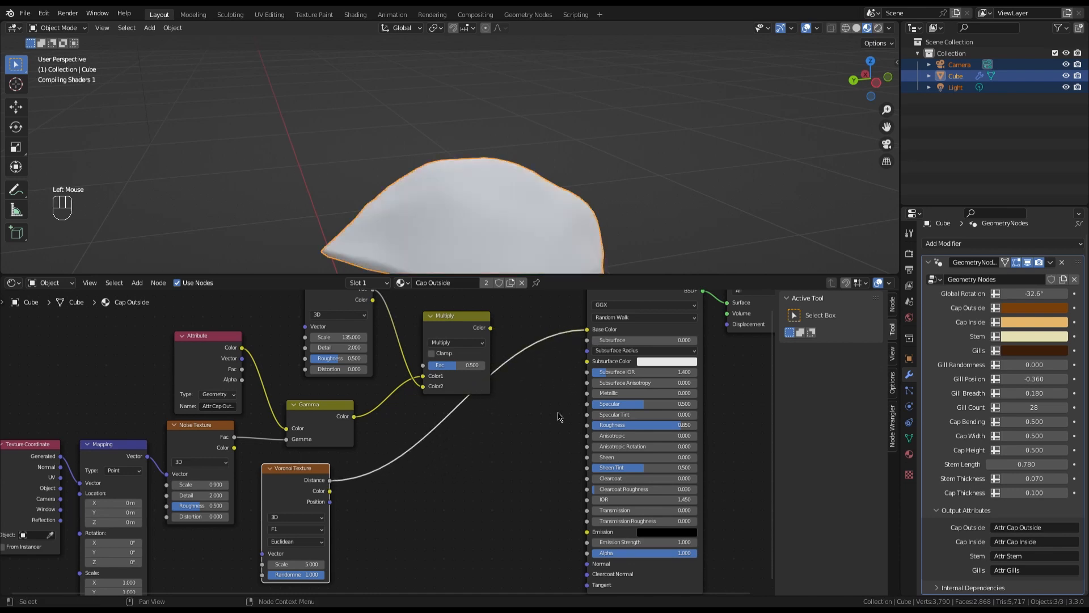
{"action": "scroll", "coordinate": [539, 192], "scroll_direction": "down", "scroll_amount": 3}
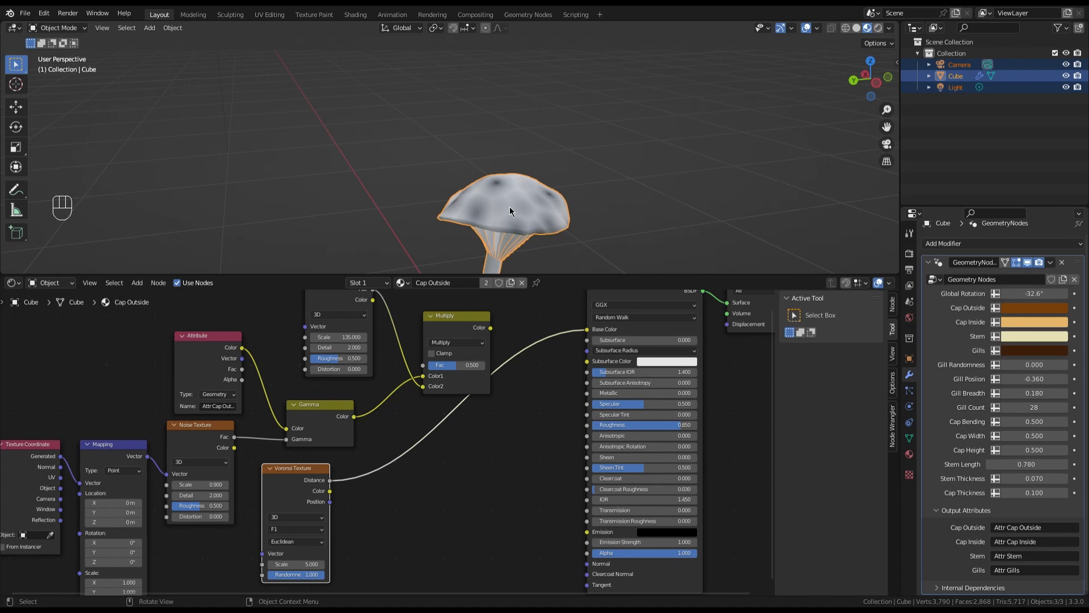
Set the Voronoi Texture's feature to Smooth F1 and its scale to 36.
{"action": "left_click", "coordinate": [294, 530]}
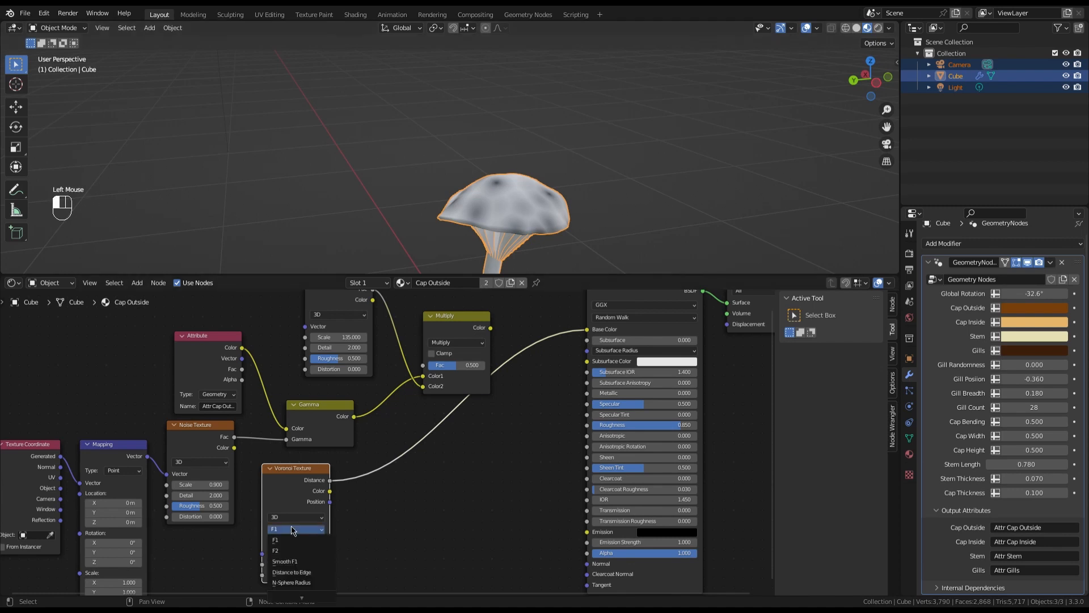
{"action": "left_click", "coordinate": [304, 556]}
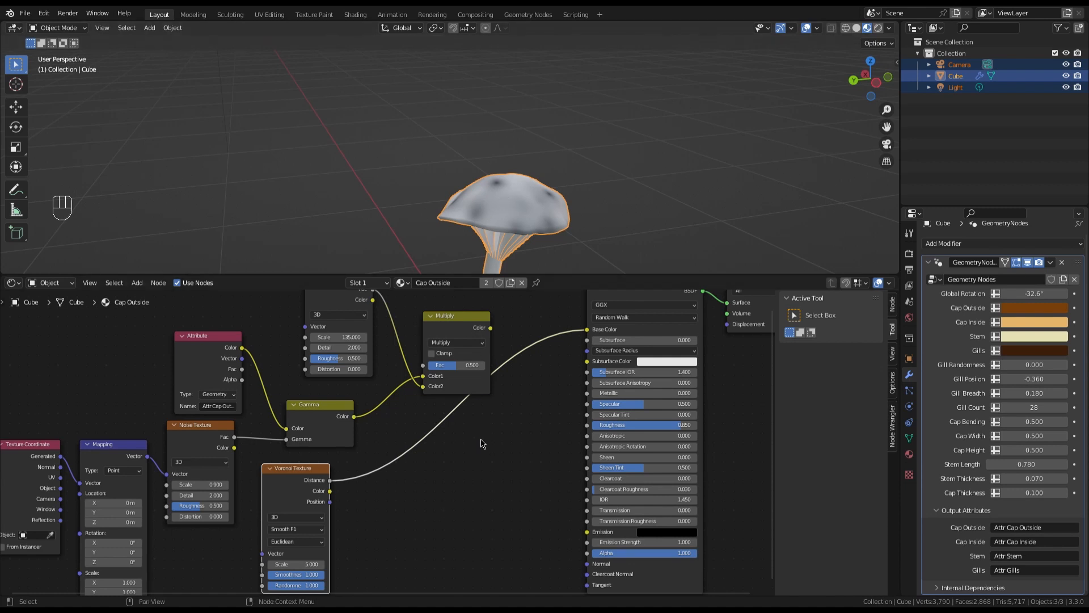
{"action": "left_click", "coordinate": [313, 566]}
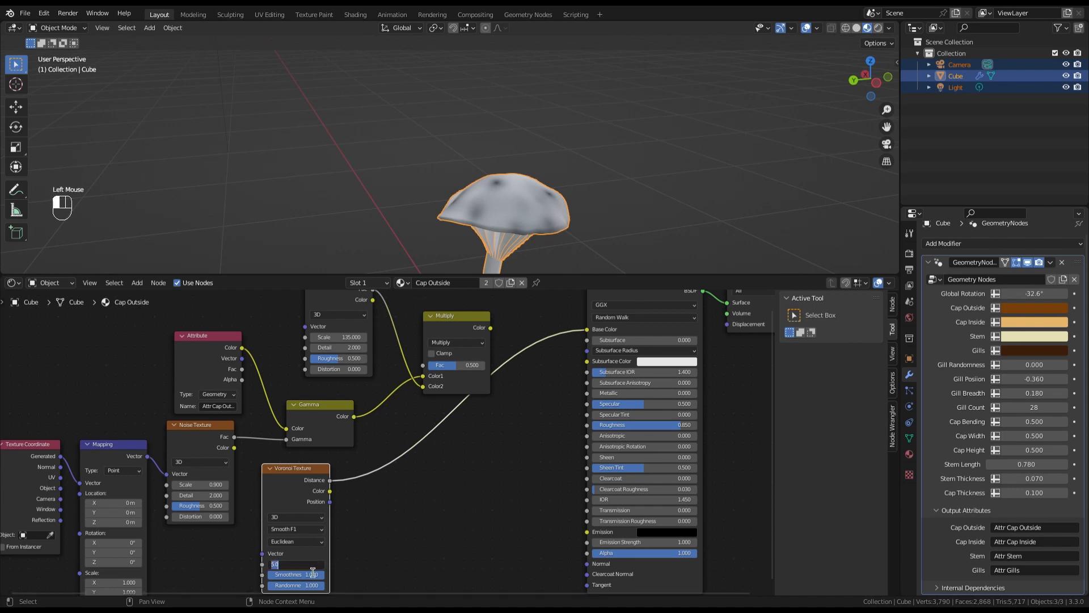
{"action": "type", "text": "30"}
{"action": "key", "text": "Return"}
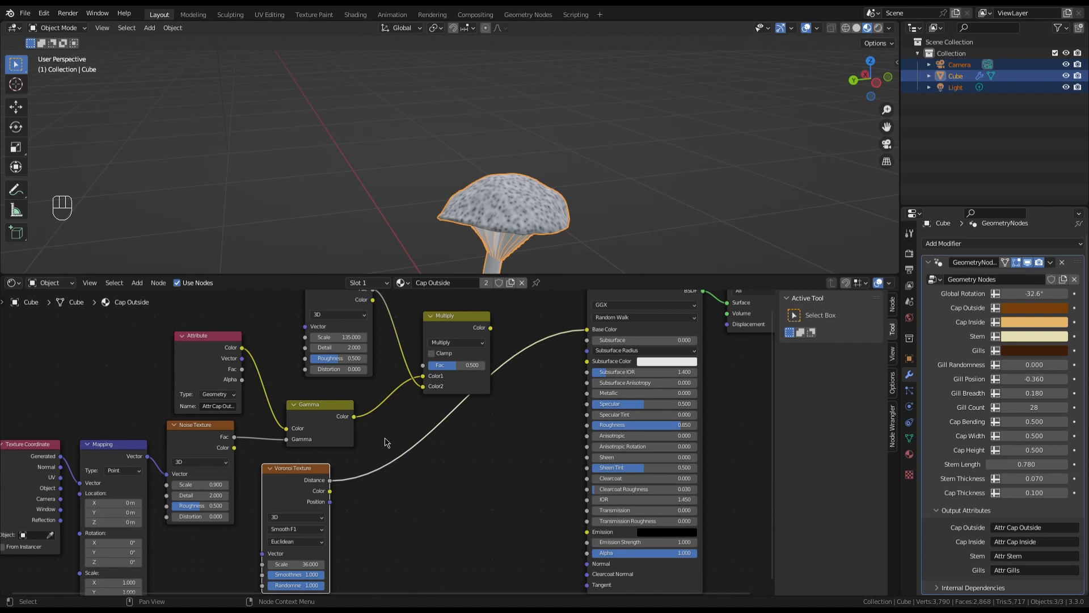
Cut the Voronoi link to Base Color and move the Voronoi Texture and Multiply nodes to make room before the Principled BSDF.
{"action": "right_click_drag", "start_coordinate": [388, 443], "coordinate": [396, 483], "text": "ctrl"}
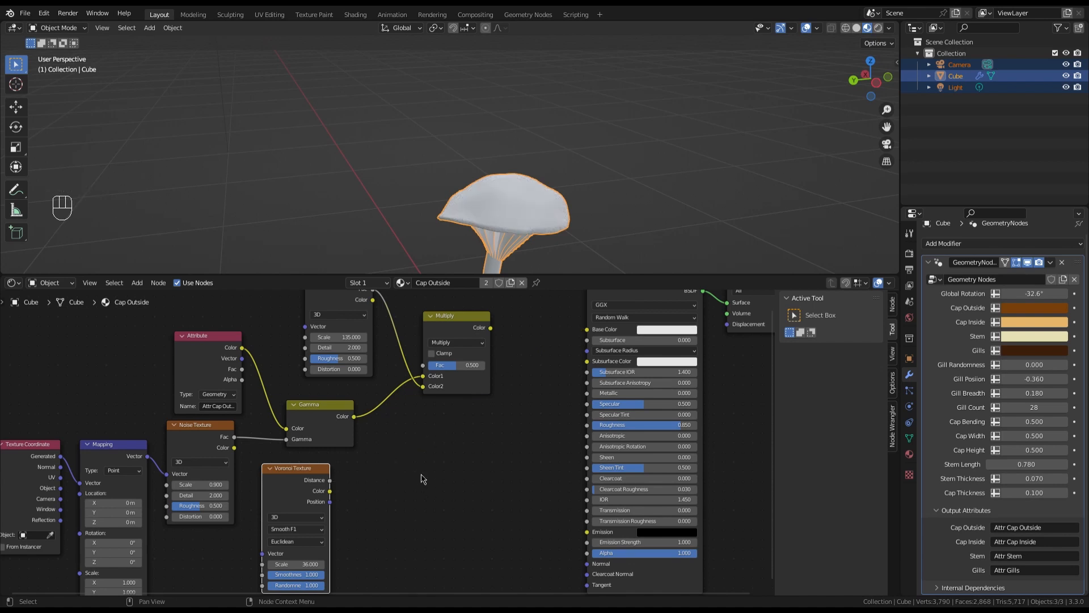
{"action": "scroll", "coordinate": [413, 471], "scroll_direction": "down", "scroll_amount": 3}
{"action": "left_click_drag", "start_coordinate": [342, 477], "coordinate": [370, 478]}
{"action": "scroll", "coordinate": [437, 420], "scroll_direction": "up", "scroll_amount": 2}
{"action": "left_click_drag", "start_coordinate": [439, 355], "coordinate": [419, 363]}
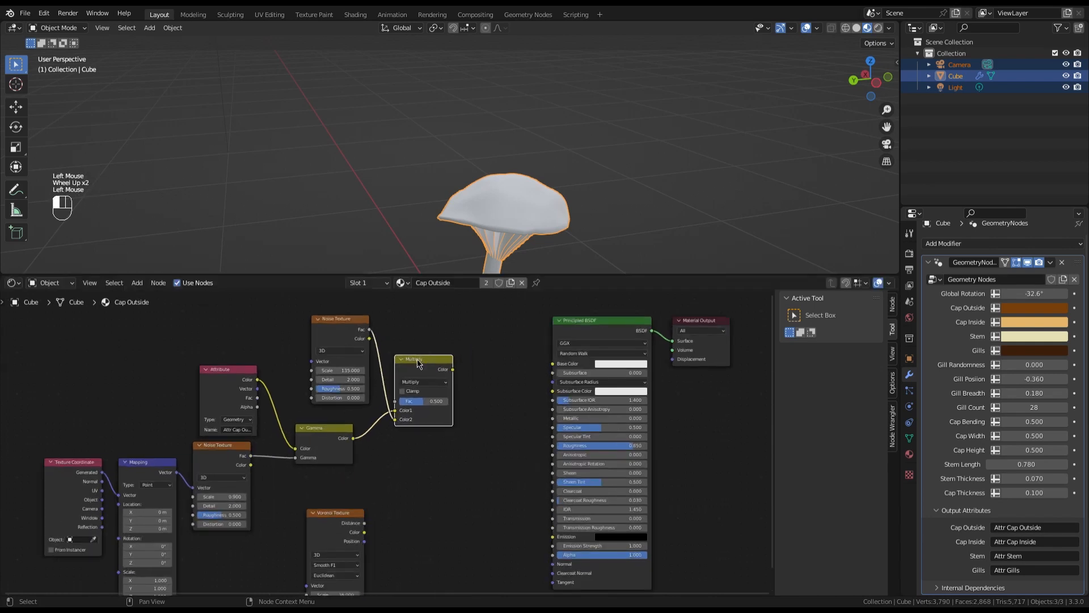
Duplicate the Multiply node in front of the Principled BSDF and connect the original's Color output to the copy's Color1.
{"action": "key", "text": "shift+d"}
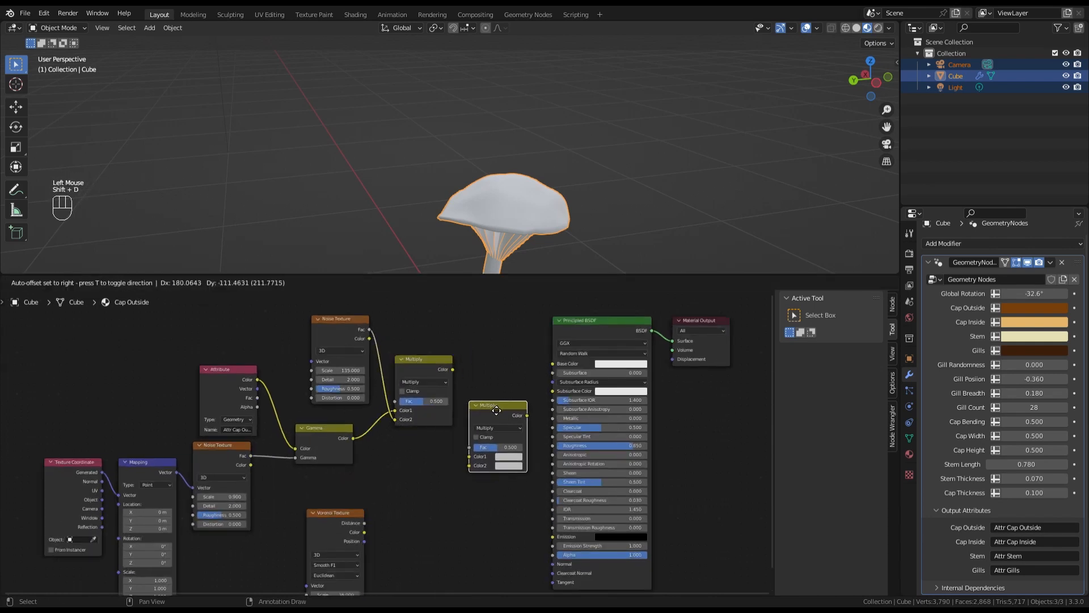
{"action": "left_click", "coordinate": [497, 409]}
{"action": "scroll", "coordinate": [495, 397], "scroll_direction": "up", "scroll_amount": 2}
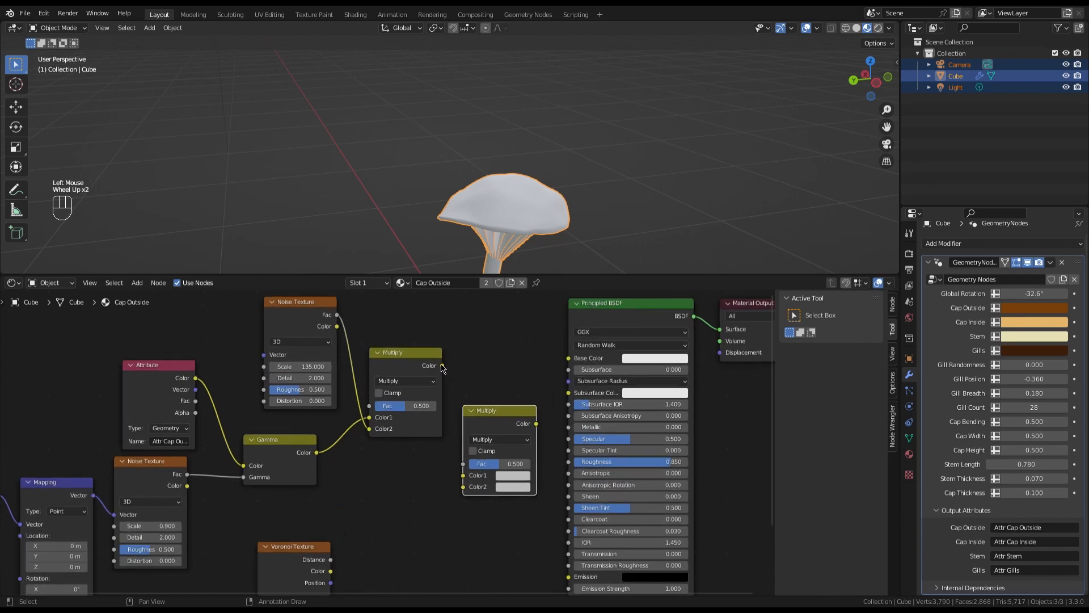
{"action": "left_click", "coordinate": [443, 367]}
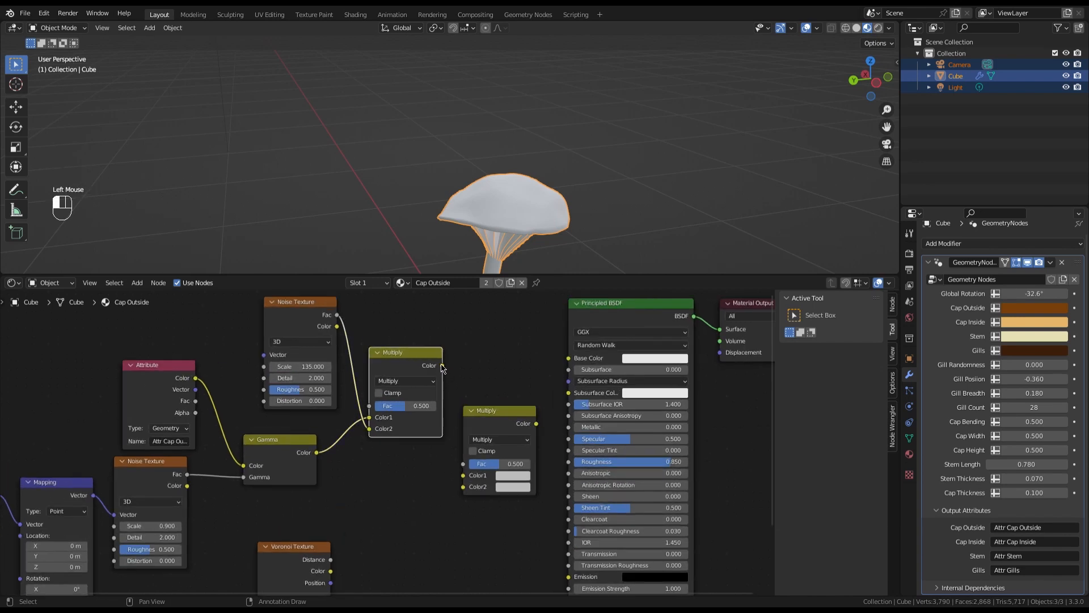
{"action": "left_click_drag", "start_coordinate": [443, 368], "coordinate": [463, 475]}
Connect the Voronoi Distance output to the second Multiply node's Color2 and that node's Color output to Base Color.
{"action": "scroll", "coordinate": [346, 539], "scroll_direction": "down", "scroll_amount": 2}
{"action": "scroll", "coordinate": [341, 550], "scroll_direction": "up", "scroll_amount": 4}
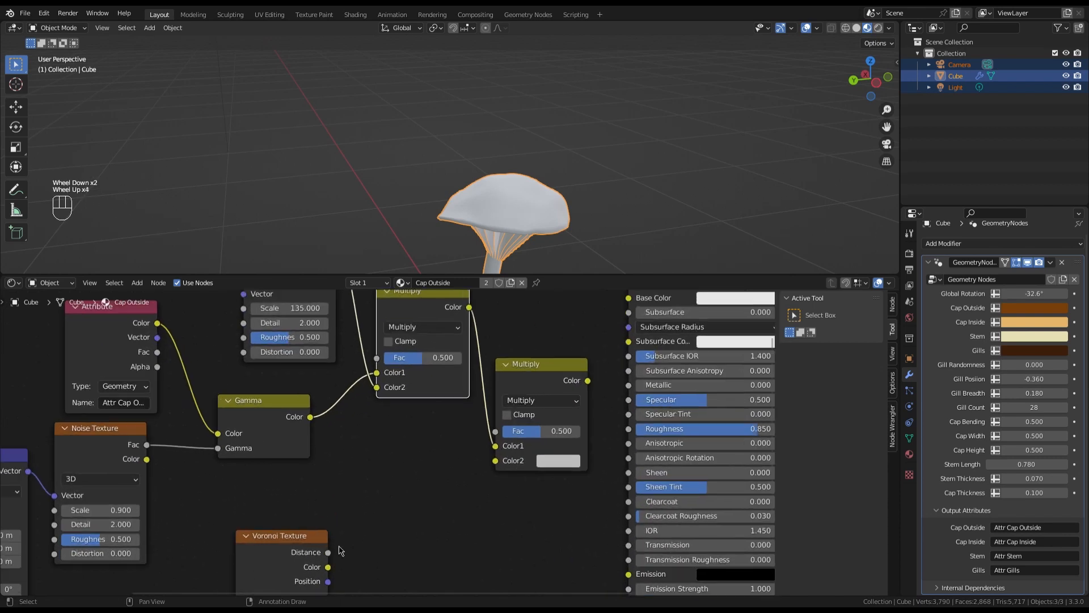
{"action": "left_click_drag", "start_coordinate": [304, 546], "coordinate": [495, 461]}
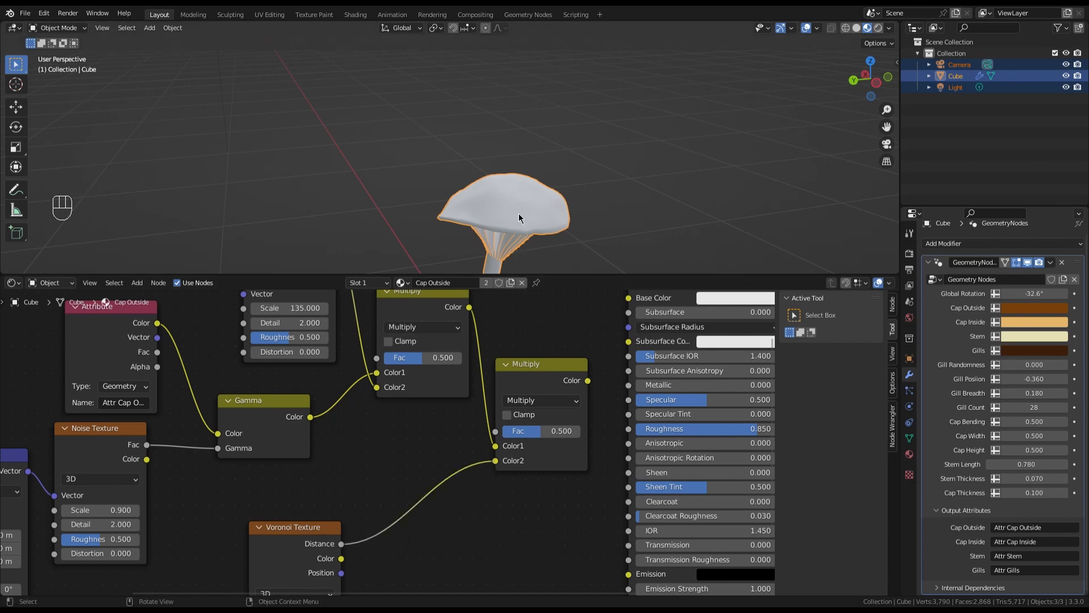
{"action": "scroll", "coordinate": [590, 381], "scroll_direction": "down", "scroll_amount": 1}
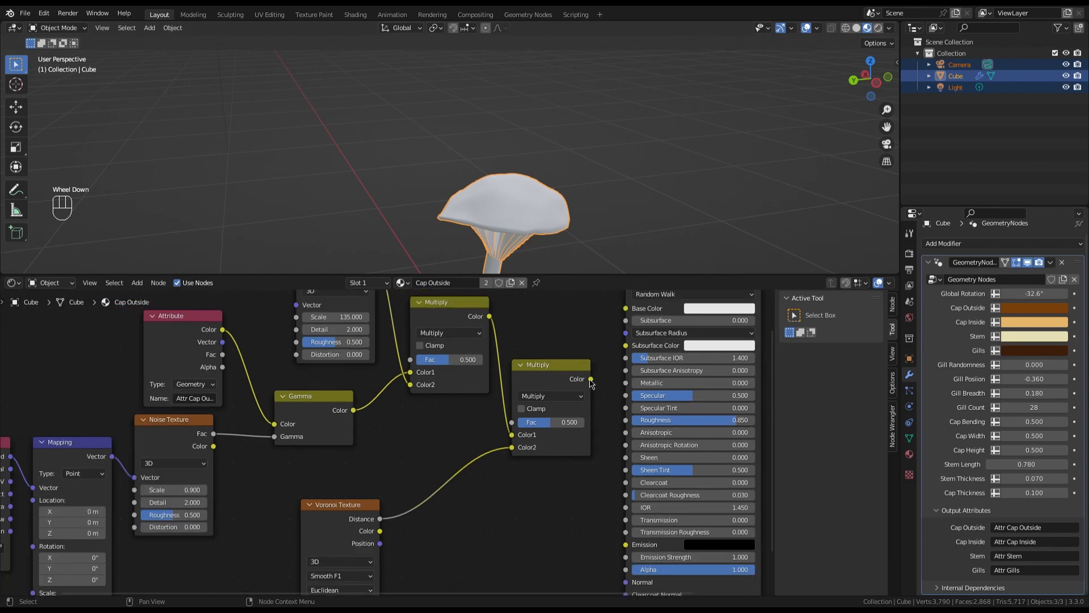
{"action": "left_click_drag", "start_coordinate": [591, 379], "coordinate": [626, 308]}
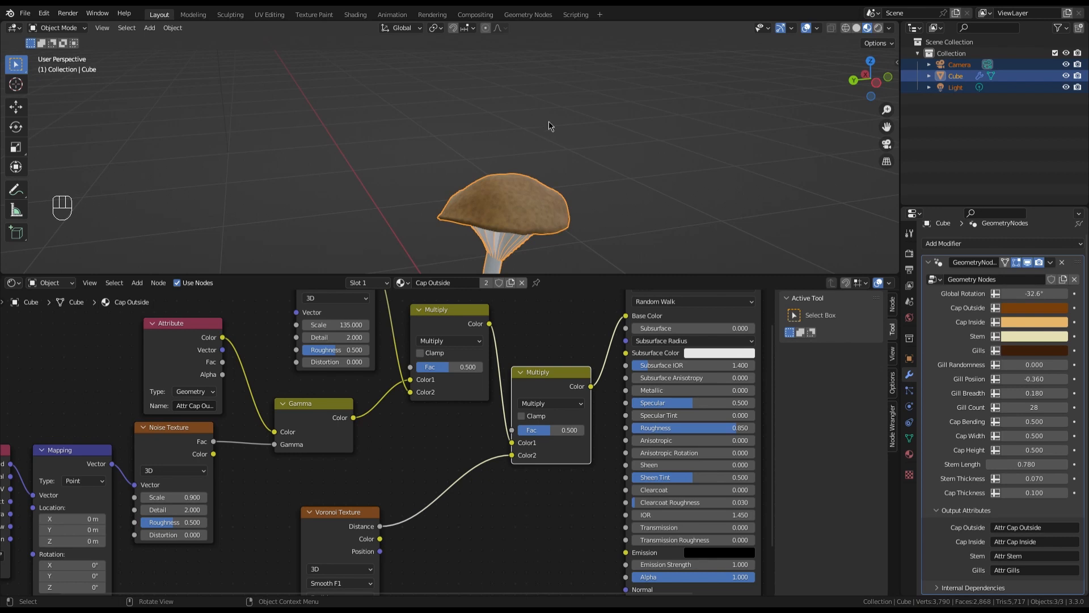
{"action": "middle_click_drag", "start_coordinate": [523, 203], "coordinate": [518, 210]}
{"action": "scroll", "coordinate": [516, 214], "scroll_direction": "up", "scroll_amount": 2}
{"action": "scroll", "coordinate": [516, 214], "scroll_direction": "down", "scroll_amount": 2}
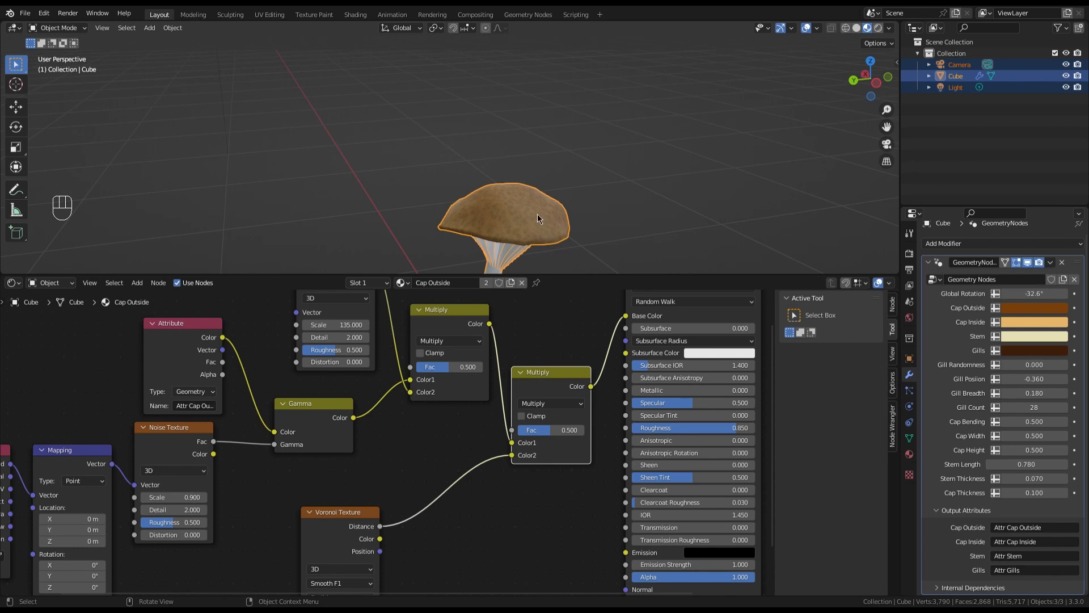
Try a Voronoi Texture scale of 18.1 and set it back to 36.
{"action": "scroll", "coordinate": [411, 448], "scroll_direction": "down", "scroll_amount": 3}
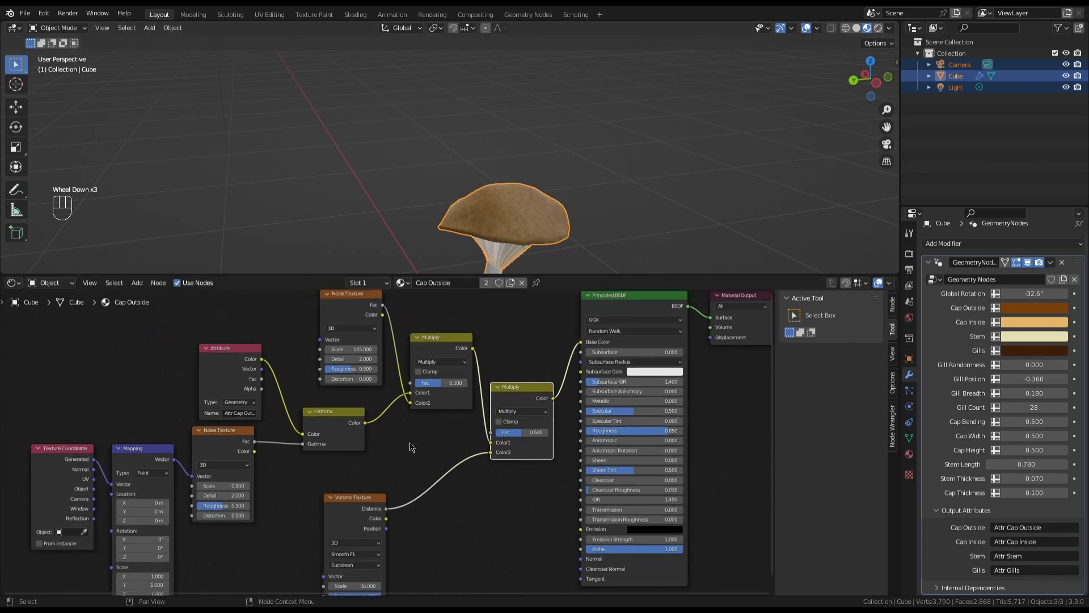
{"action": "scroll", "coordinate": [411, 446], "scroll_direction": "down", "scroll_amount": 1}
{"action": "left_click_drag", "start_coordinate": [357, 490], "coordinate": [398, 467]}
{"action": "scroll", "coordinate": [389, 590], "scroll_direction": "up", "scroll_amount": 4}
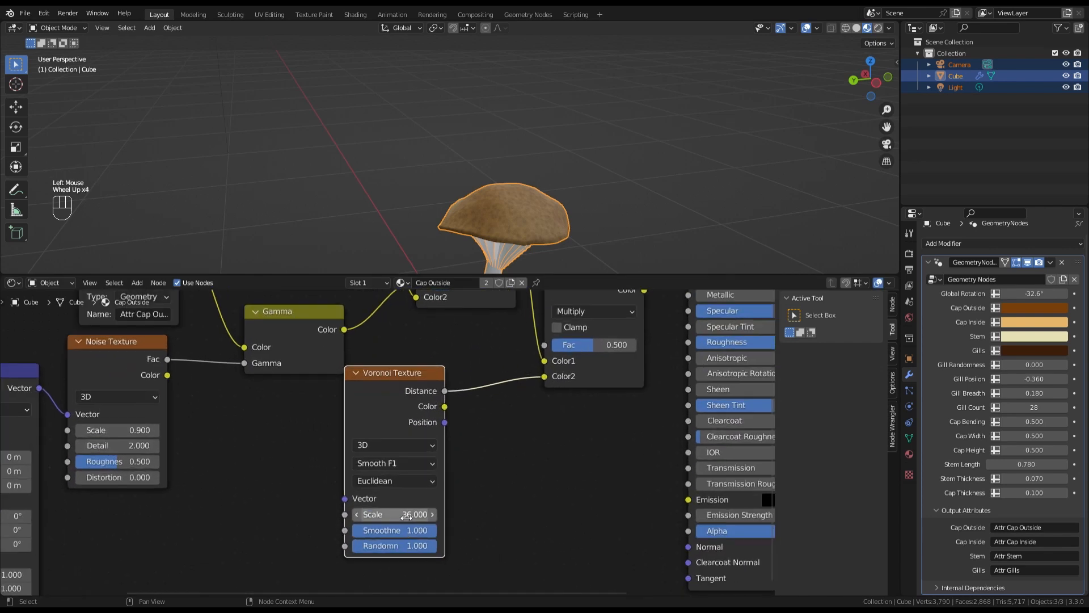
{"action": "mouse_move", "coordinate": [406, 516]}
{"action": "left_mouse_down"}
{"action": "mouse_move", "coordinate": [397, 514]}
{"action": "mouse_move", "coordinate": [406, 514]}
{"action": "left_mouse_up"}
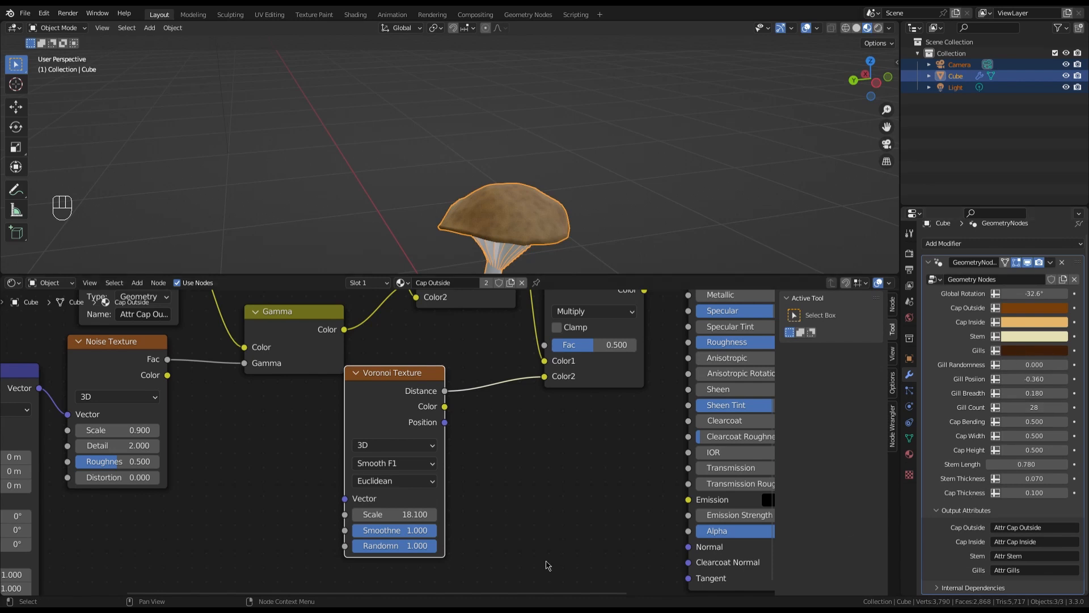
{"action": "left_click", "coordinate": [432, 519]}
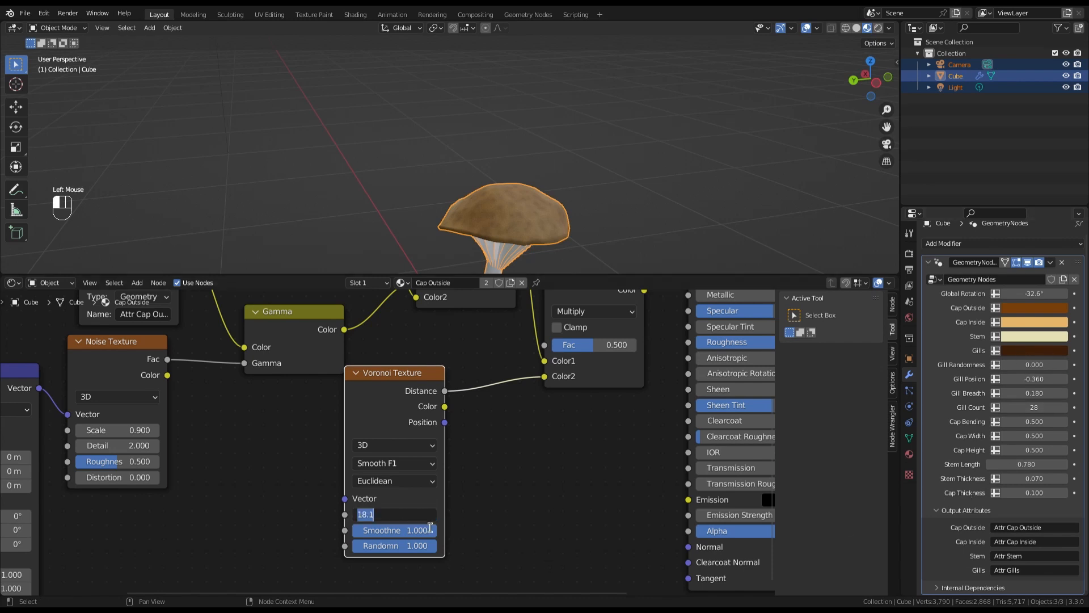
{"action": "type", "text": "36"}
{"action": "key", "text": "Return"}
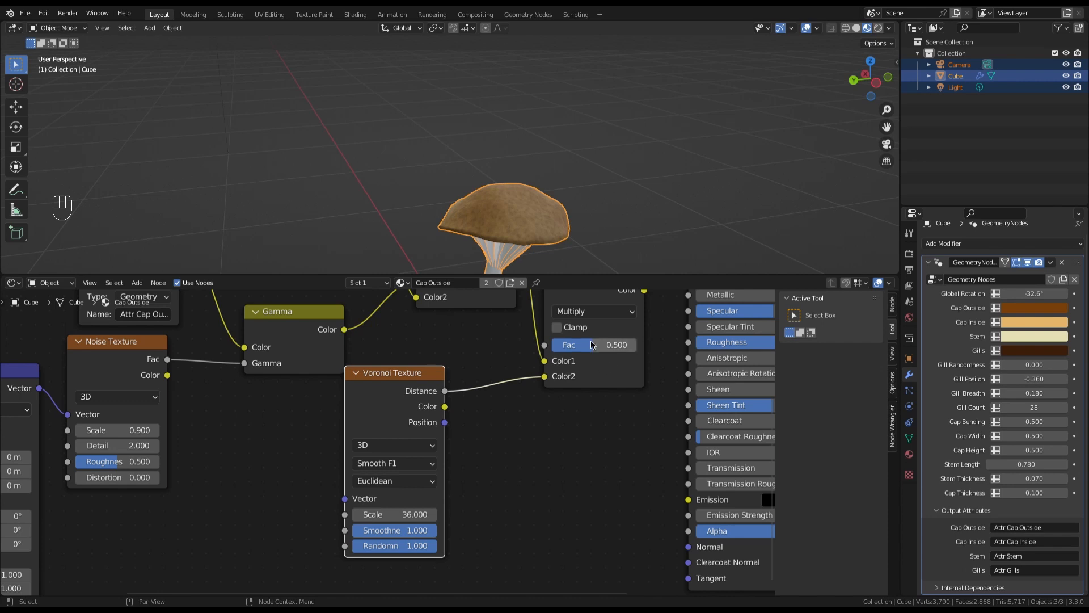
Move the Voronoi Texture node below the Gamma node and cut its Distance link to the second Multiply node.
{"action": "left_click_drag", "start_coordinate": [407, 392], "coordinate": [342, 394]}
{"action": "scroll", "coordinate": [516, 218], "scroll_direction": "up", "scroll_amount": 3}
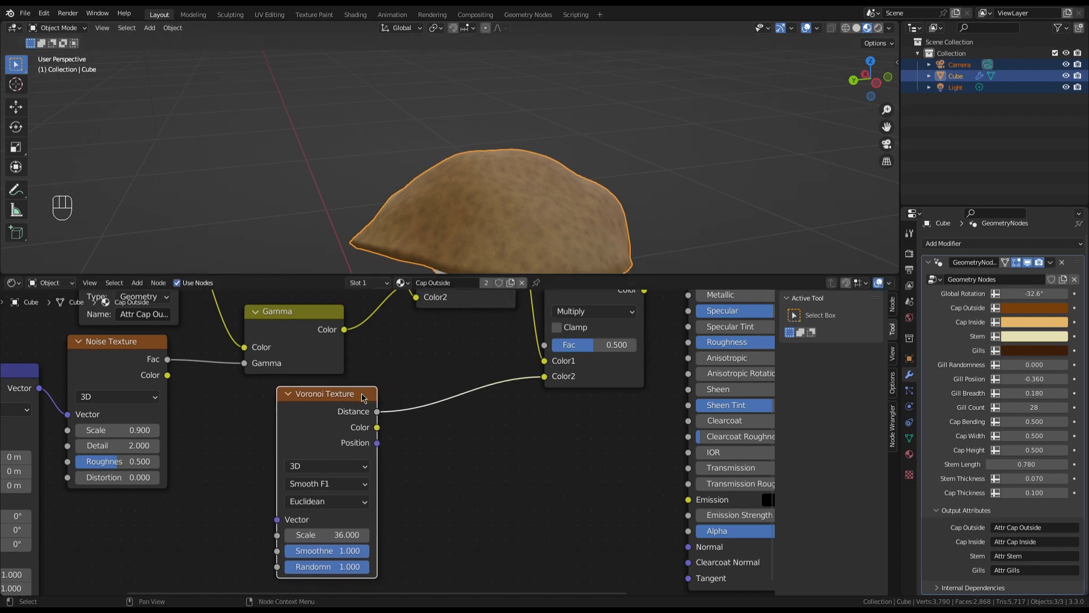
{"action": "left_click_drag", "start_coordinate": [364, 398], "coordinate": [326, 407]}
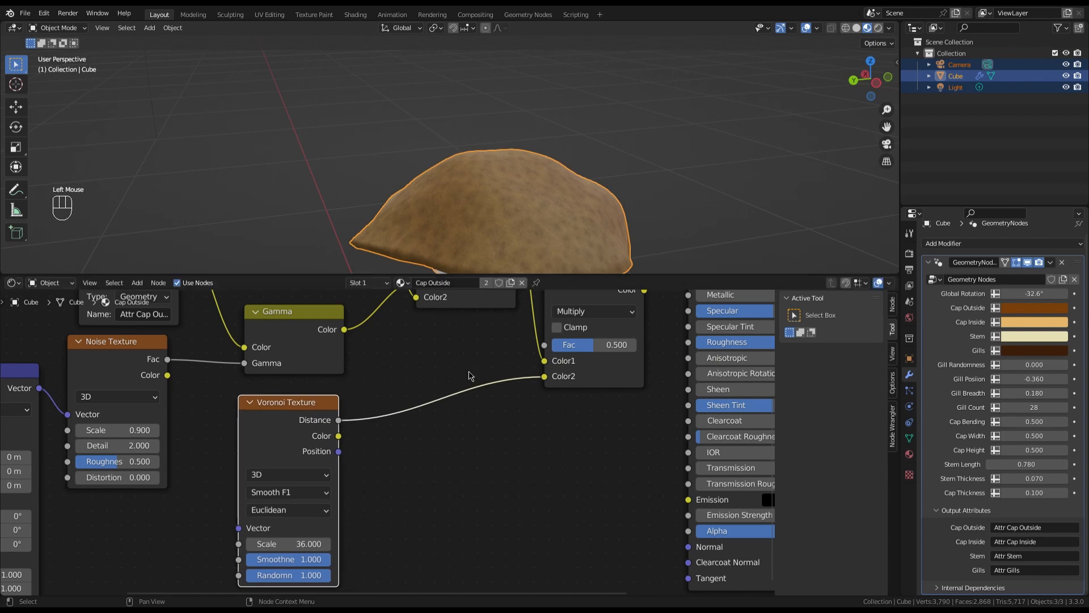
{"action": "right_click_drag", "start_coordinate": [498, 420], "coordinate": [490, 363], "text": "ctrl"}
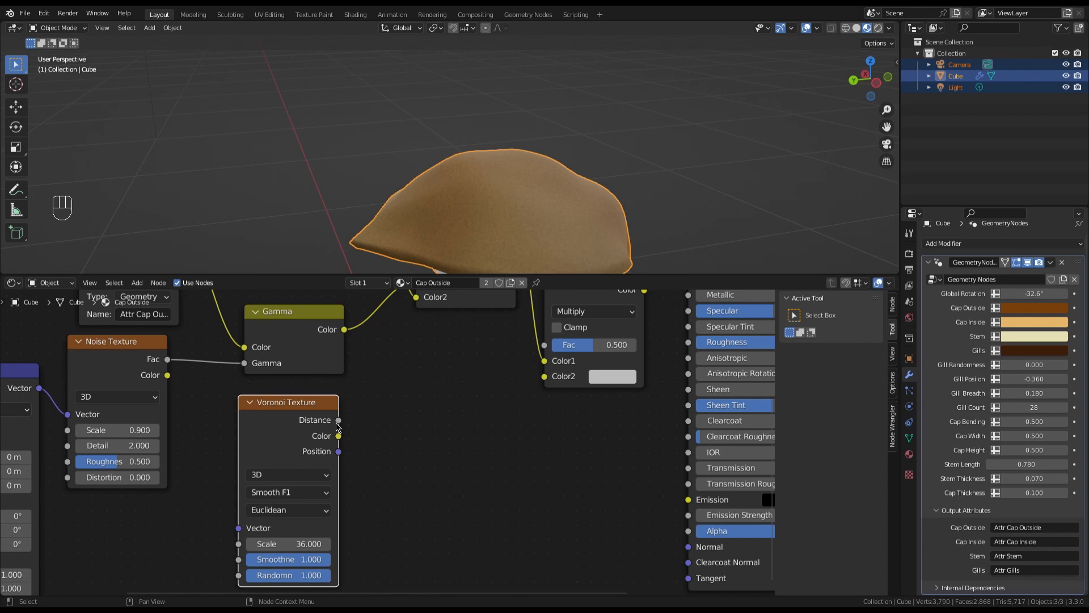
Add a Map Range node fed by the Voronoi Distance output and connect its Result to the second Multiply node's Color2.
{"action": "left_click_drag", "start_coordinate": [339, 421], "coordinate": [388, 449]}
{"action": "type", "text": "map"}
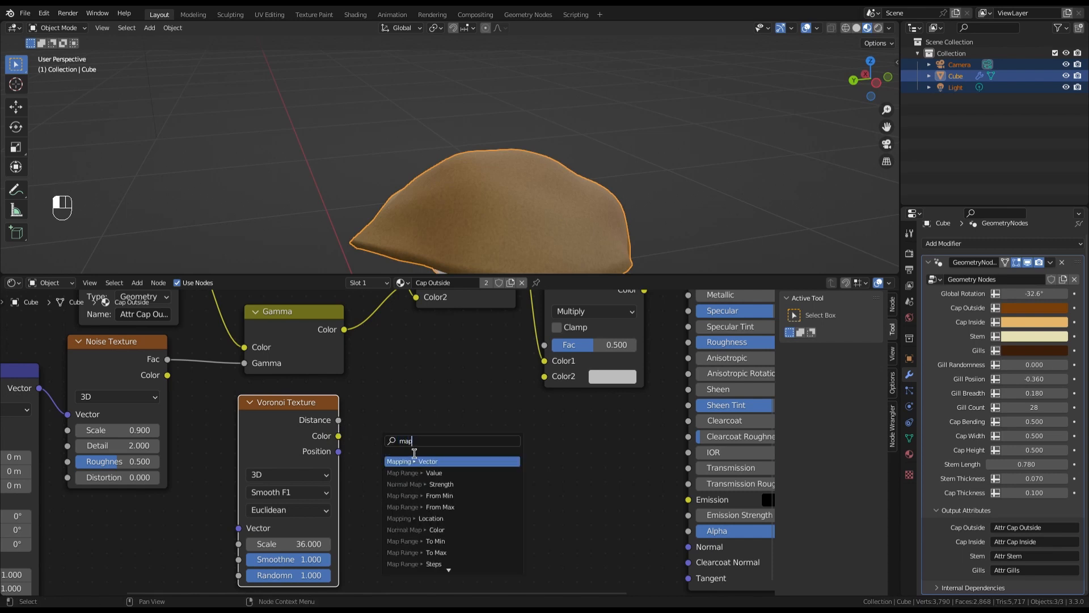
{"action": "left_click", "coordinate": [410, 472]}
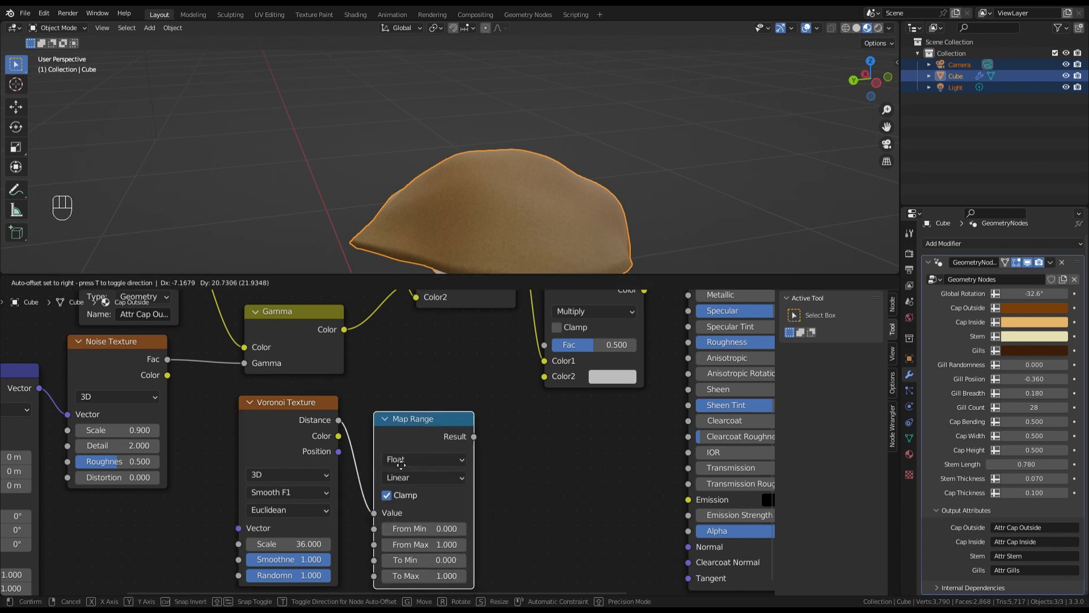
{"action": "left_click", "coordinate": [414, 398]}
{"action": "scroll", "coordinate": [415, 404], "scroll_direction": "down", "scroll_amount": 2}
{"action": "scroll", "coordinate": [440, 383], "scroll_direction": "up", "scroll_amount": 3}
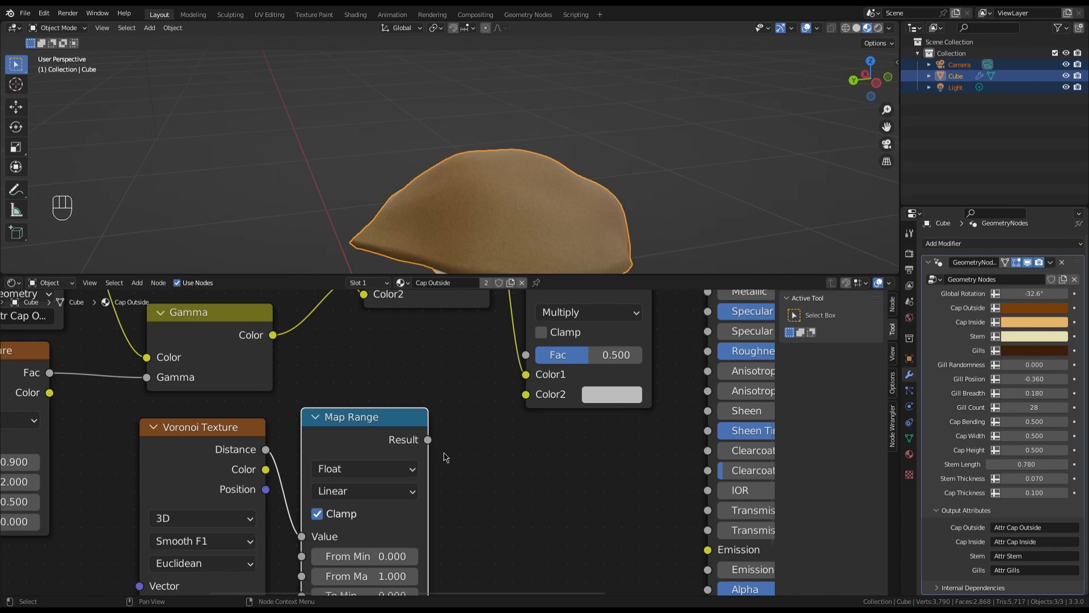
{"action": "left_click_drag", "start_coordinate": [428, 440], "coordinate": [526, 394]}
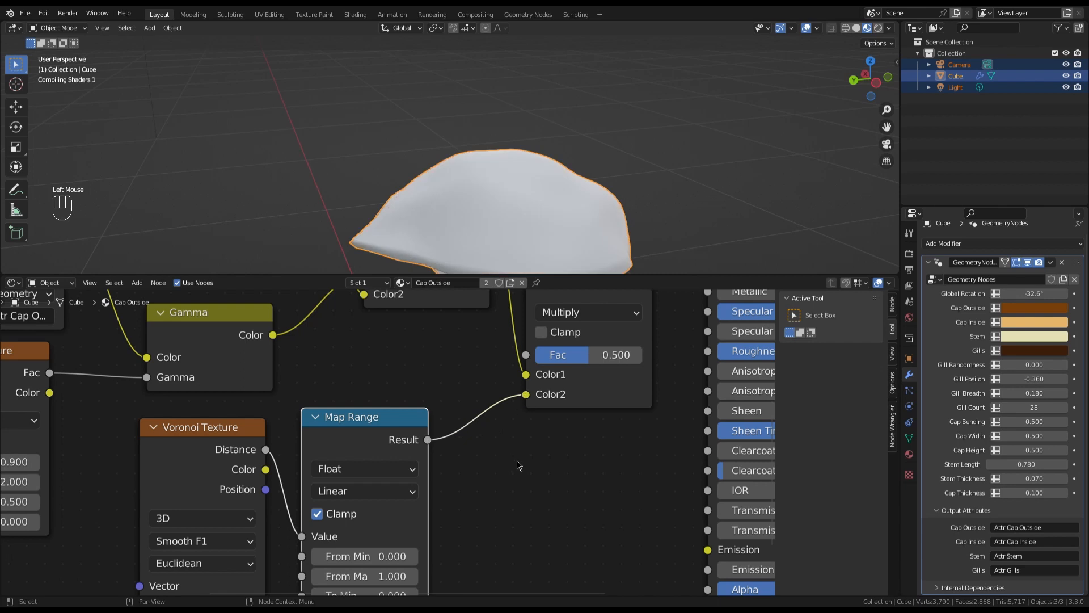
{"action": "left_click_drag", "start_coordinate": [408, 417], "coordinate": [429, 403]}
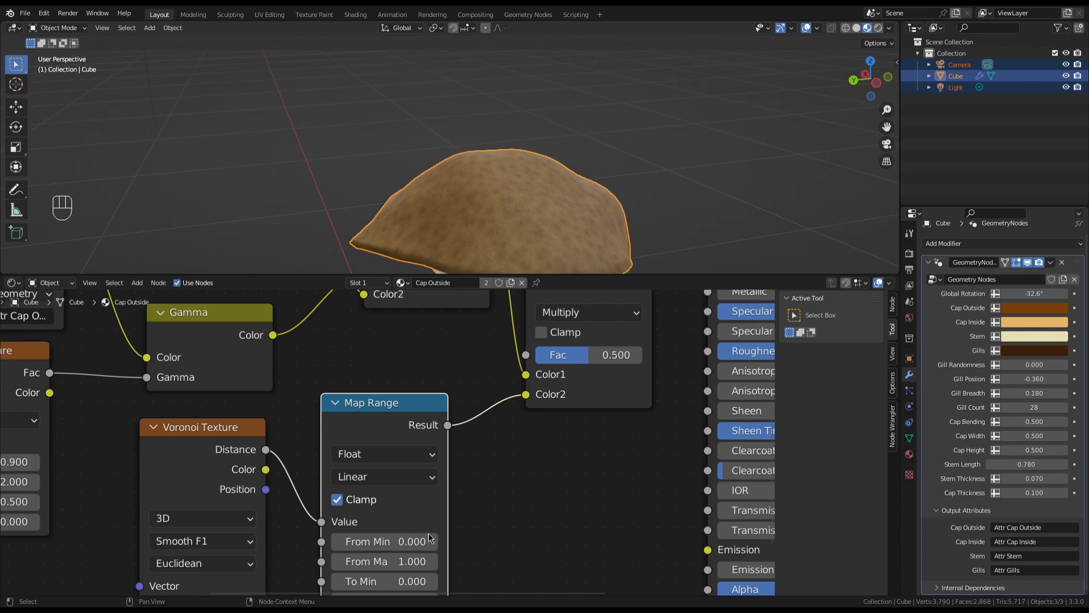
Set the Map Range node's From Max to 0.5 and check the spots on the cap.
{"action": "left_click", "coordinate": [423, 562]}
{"action": "left_click_drag", "start_coordinate": [423, 562], "coordinate": [391, 562]}
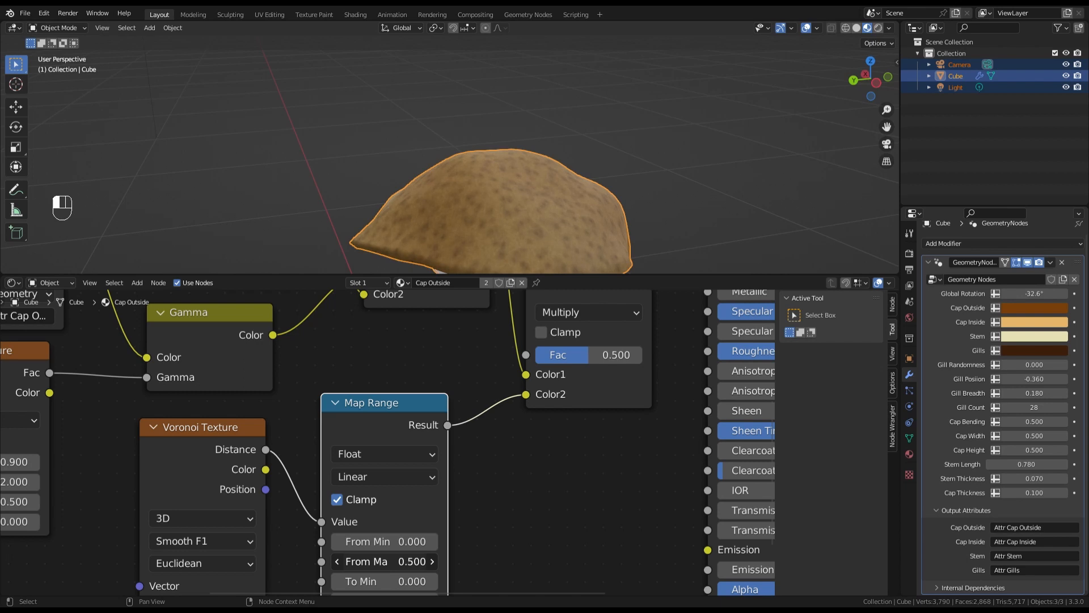
{"action": "scroll", "coordinate": [503, 198], "scroll_direction": "down", "scroll_amount": 2}
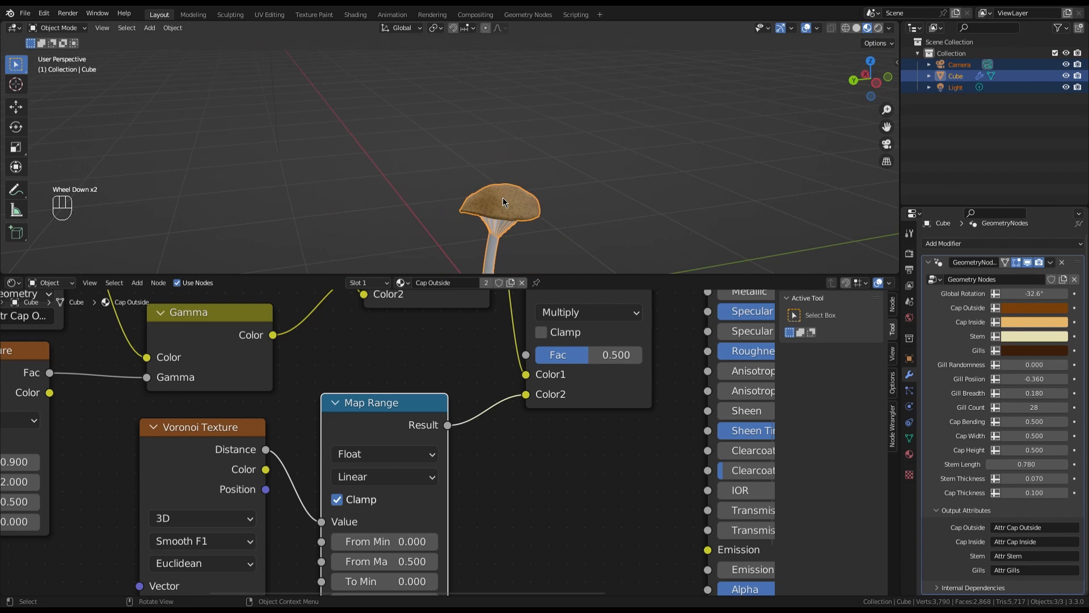
{"action": "scroll", "coordinate": [503, 205], "scroll_direction": "up", "scroll_amount": 1}
{"action": "scroll", "coordinate": [503, 209], "scroll_direction": "up", "scroll_amount": 1}
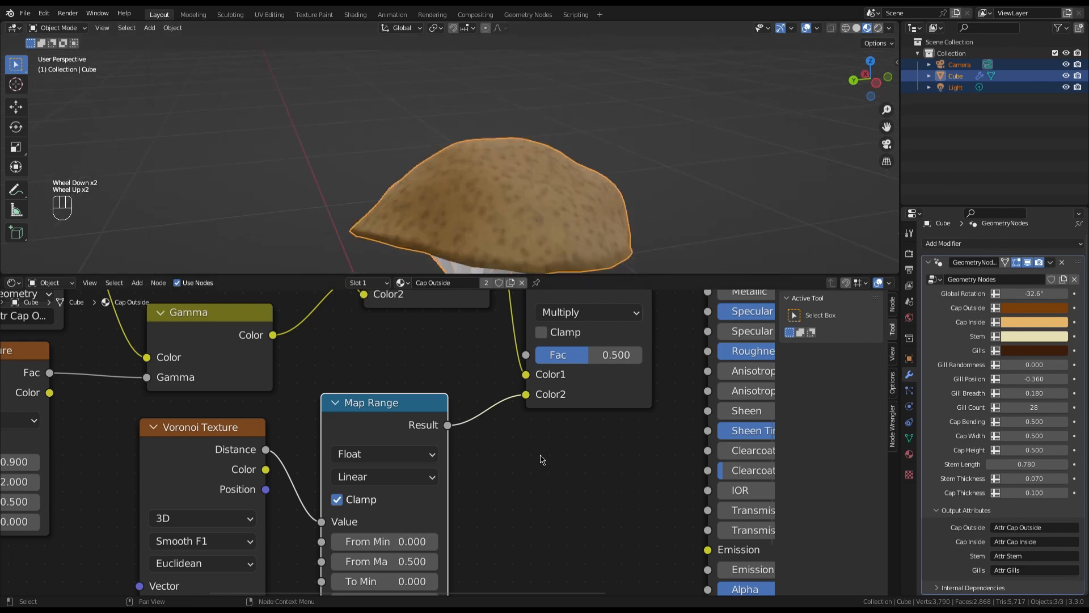
Move all texture and color nodes away from the Principled BSDF to make room in between.
{"action": "scroll", "coordinate": [528, 390], "scroll_direction": "down", "scroll_amount": 6}
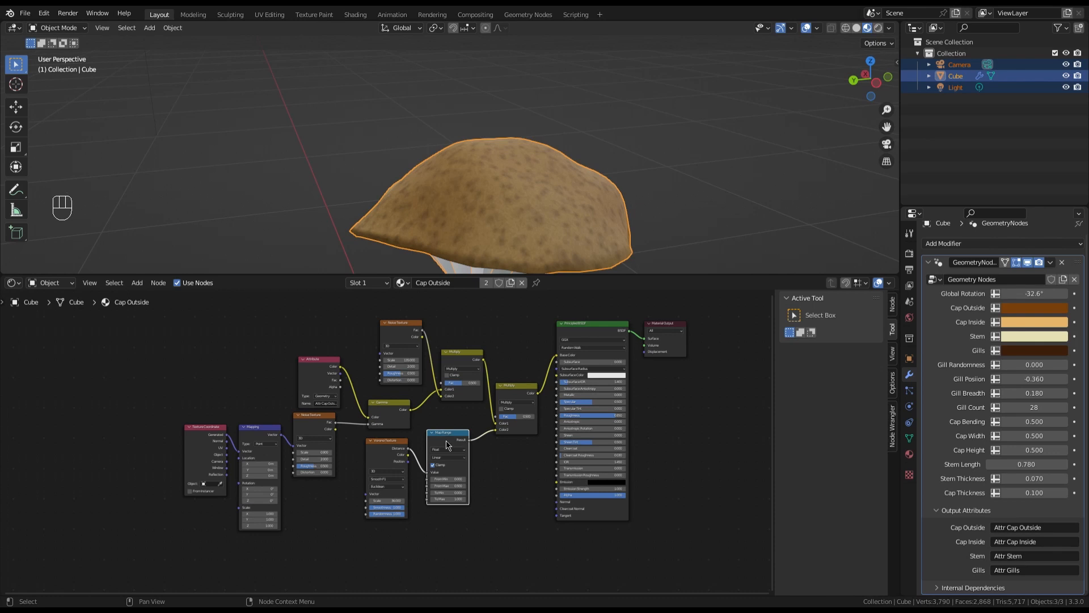
{"action": "left_click_drag", "start_coordinate": [163, 342], "coordinate": [516, 573]}
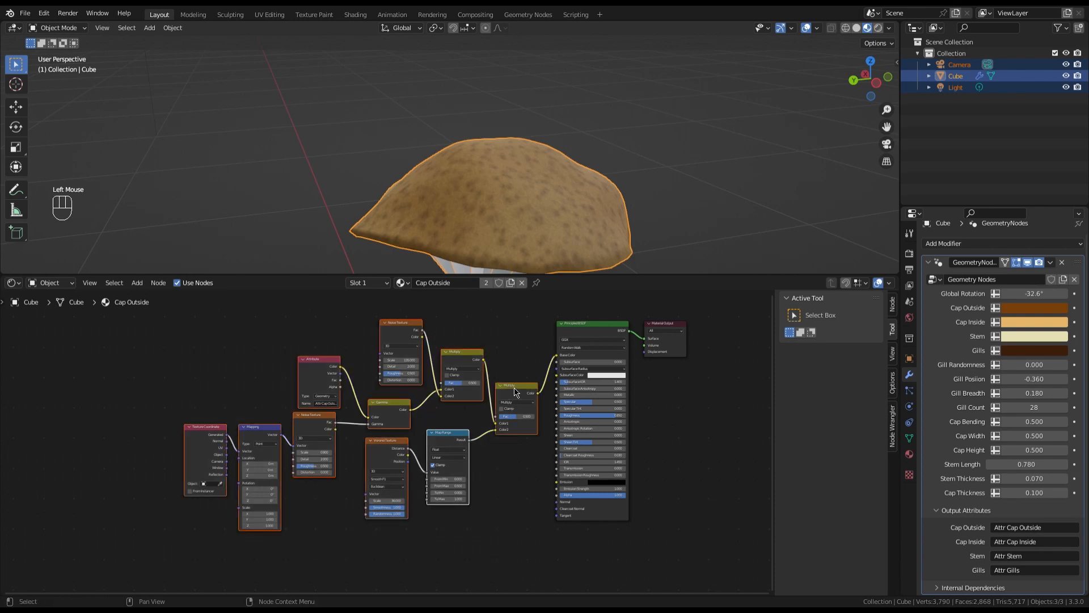
{"action": "left_click_drag", "start_coordinate": [515, 398], "coordinate": [445, 378]}
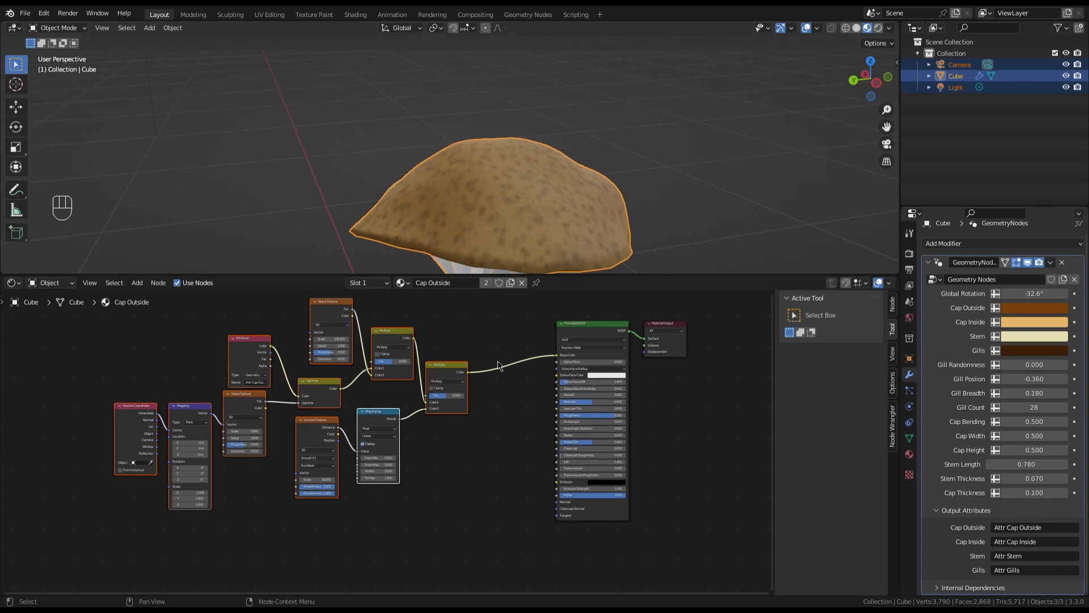
Add a Bump node with the second Multiply's Color feeding Height, and connect its Normal output to the Principled BSDF's Normal.
{"action": "scroll", "coordinate": [501, 366], "scroll_direction": "up", "scroll_amount": 2}
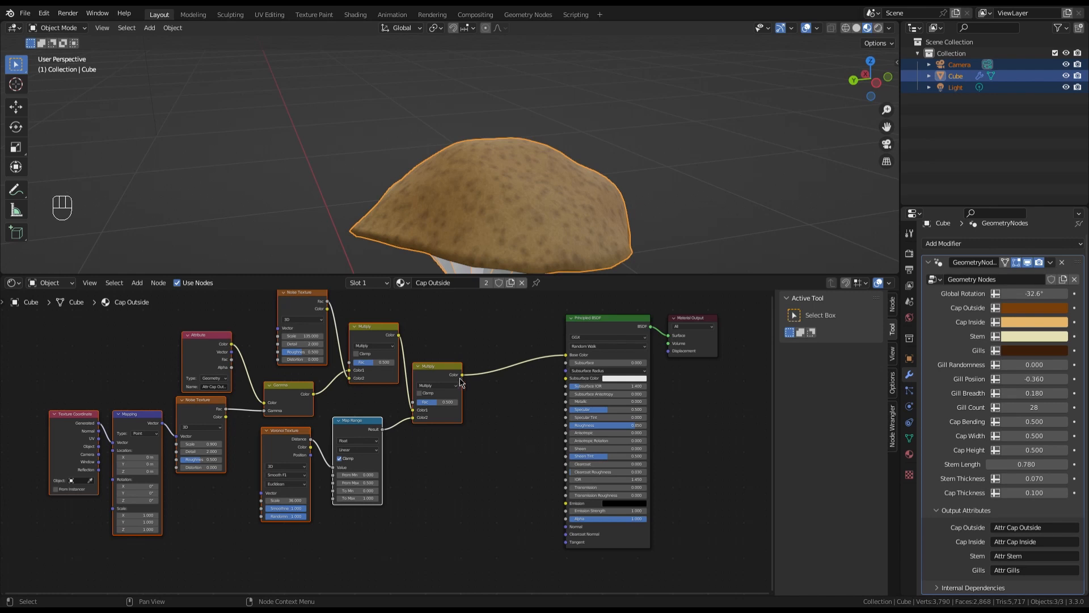
{"action": "left_click_drag", "start_coordinate": [463, 375], "coordinate": [494, 456]}
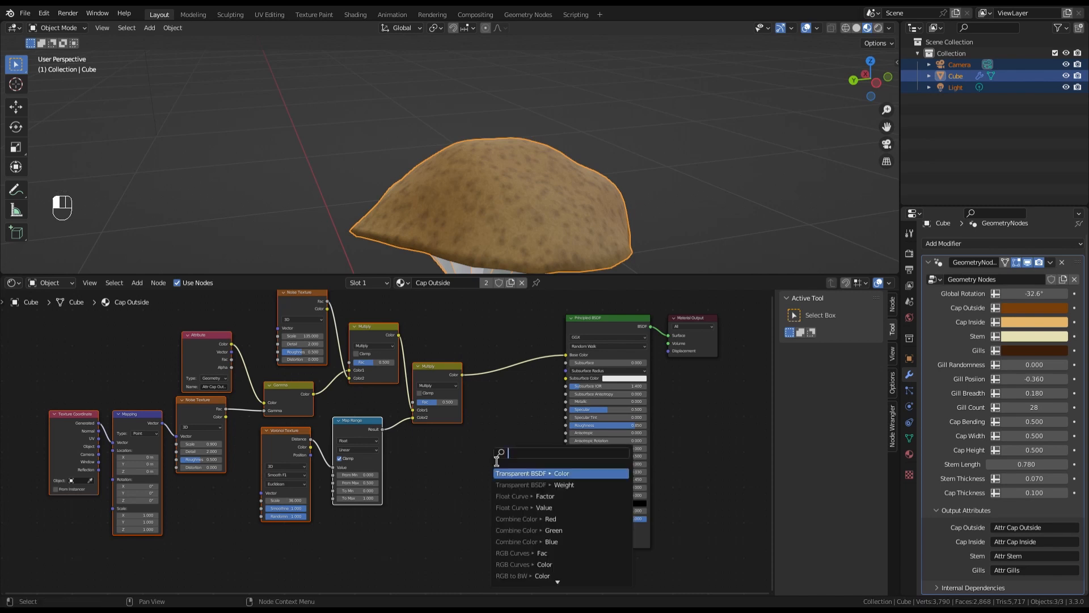
{"action": "type", "text": "bu"}
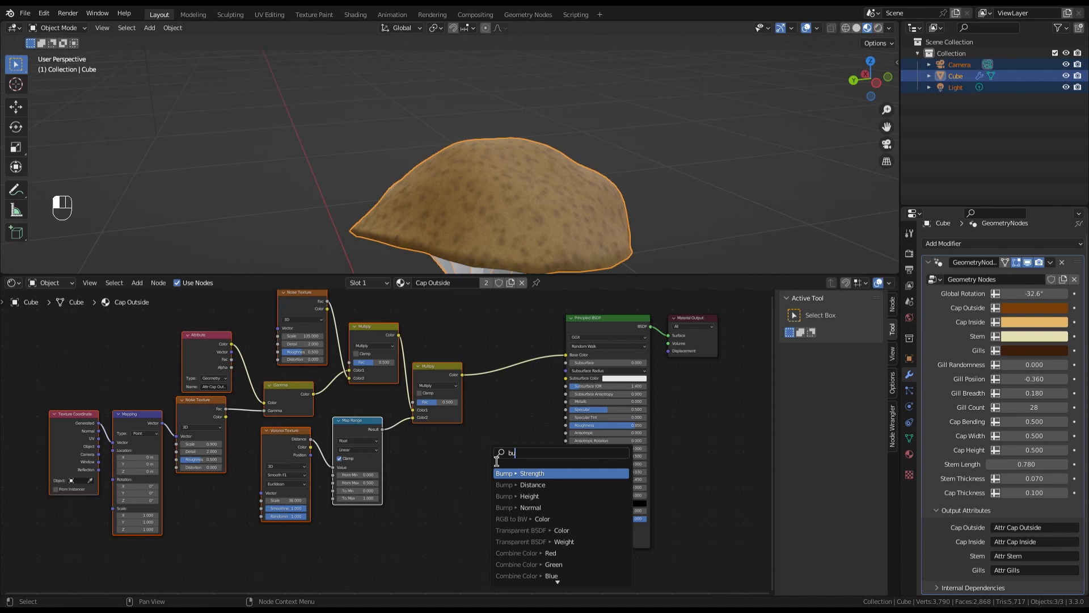
{"action": "left_click", "coordinate": [529, 496]}
{"action": "scroll", "coordinate": [504, 467], "scroll_direction": "up", "scroll_amount": 3}
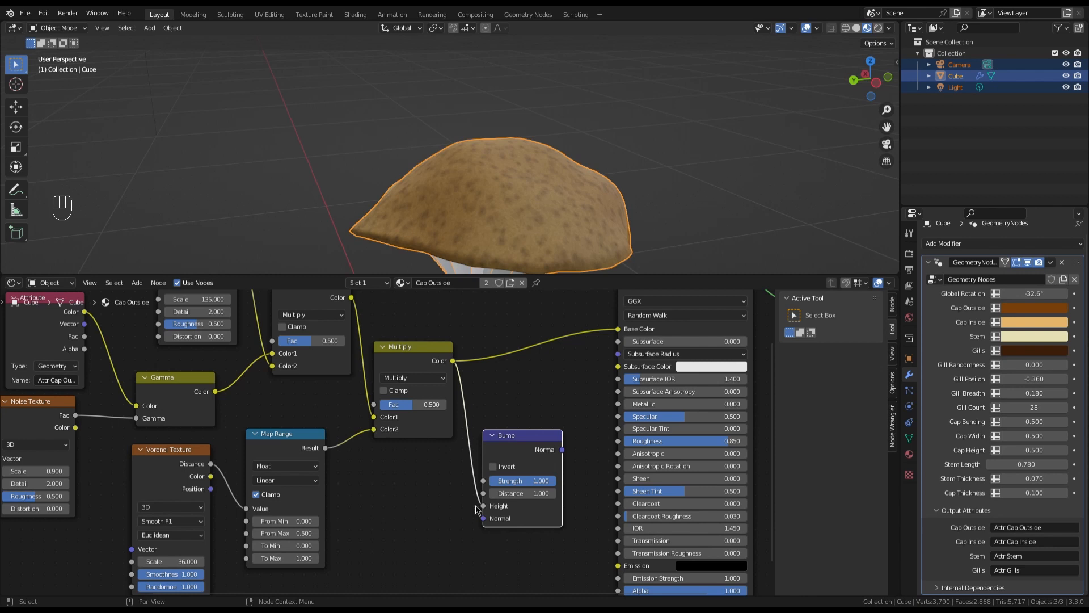
{"action": "scroll", "coordinate": [487, 501], "scroll_direction": "down", "scroll_amount": 2}
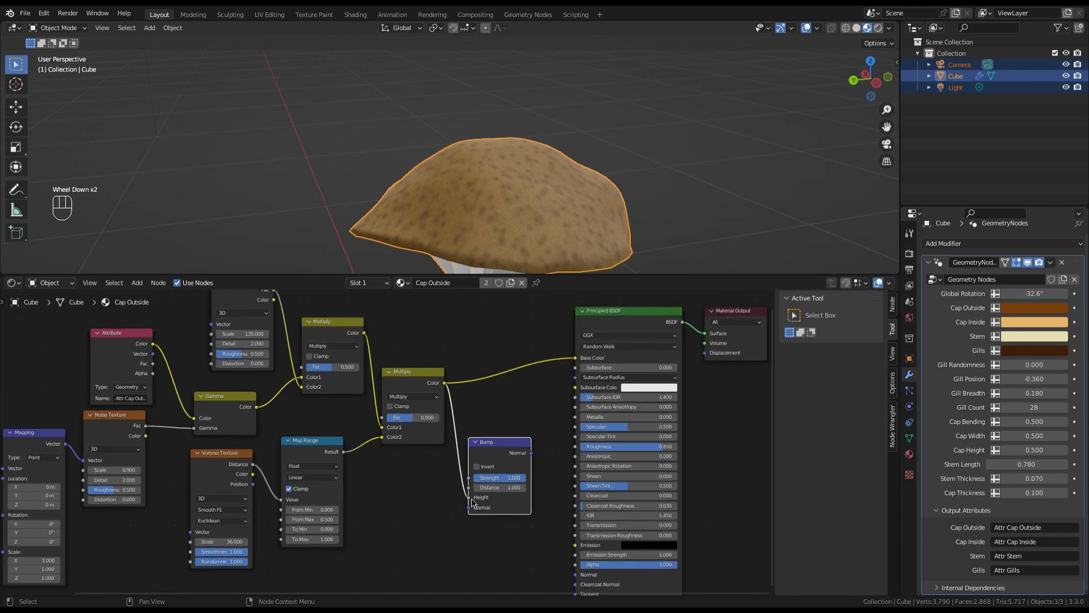
{"action": "left_click_drag", "start_coordinate": [531, 452], "coordinate": [574, 574]}
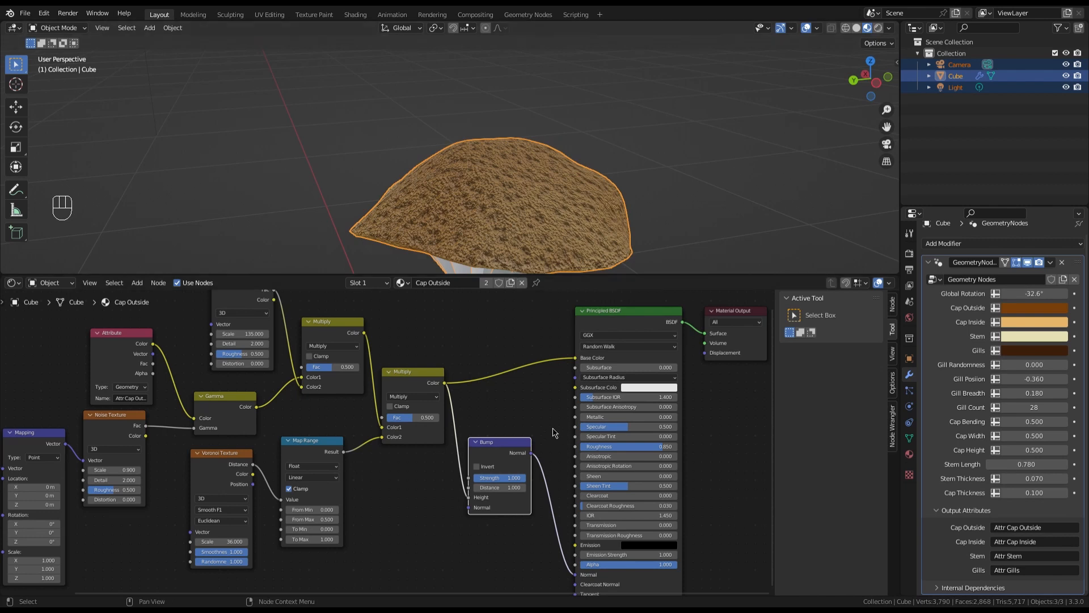
Set the Bump node's strength to 0.1 and check the cap's surface.
{"action": "scroll", "coordinate": [508, 513], "scroll_direction": "up", "scroll_amount": 3}
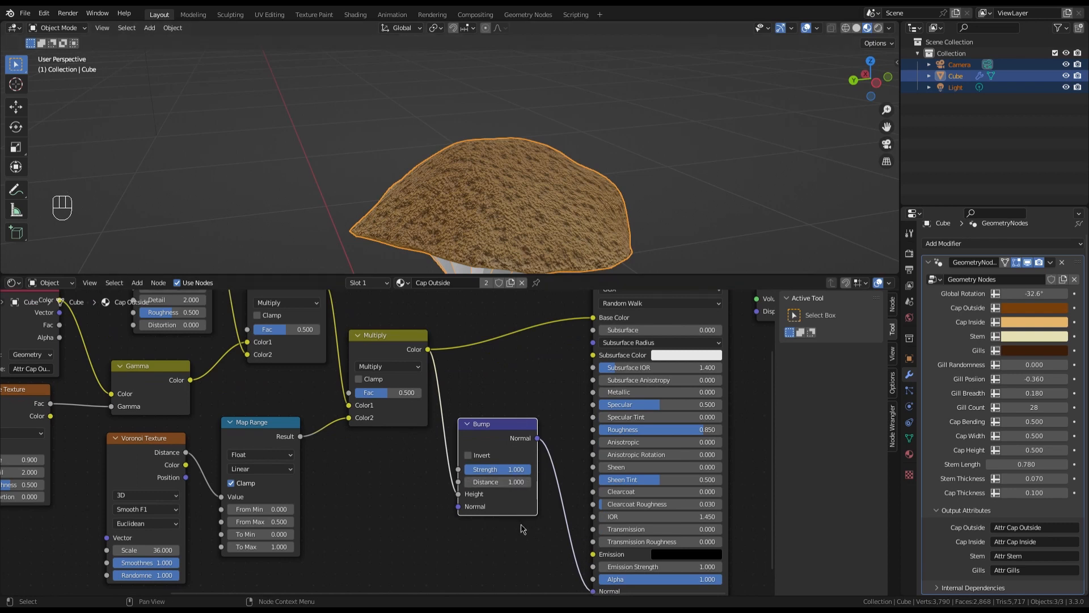
{"action": "left_click", "coordinate": [514, 471]}
{"action": "left_click_drag", "start_coordinate": [527, 471], "coordinate": [484, 474]}
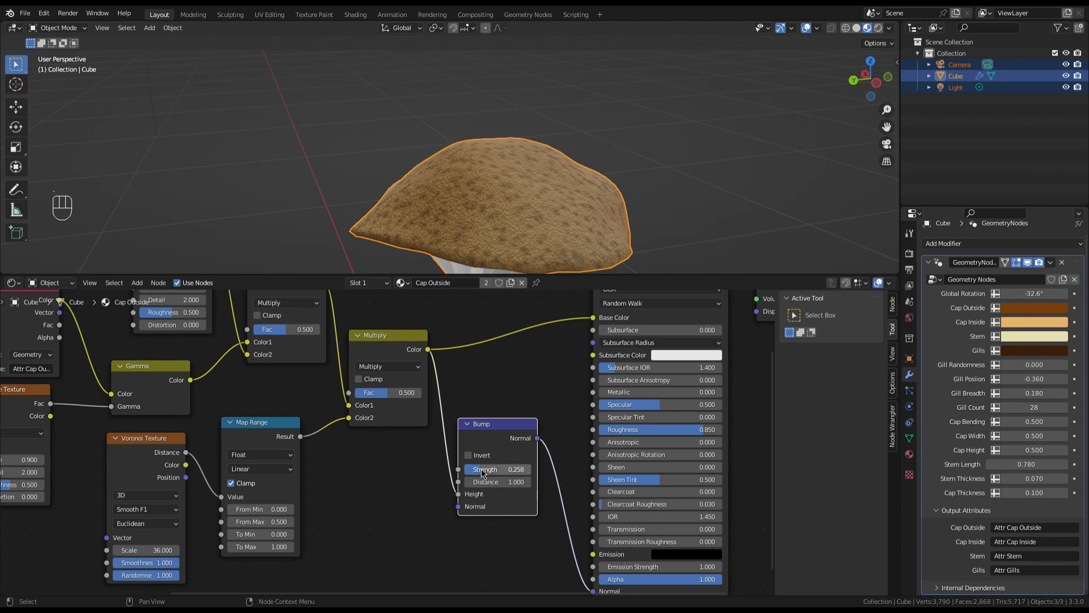
{"action": "left_click", "coordinate": [484, 474]}
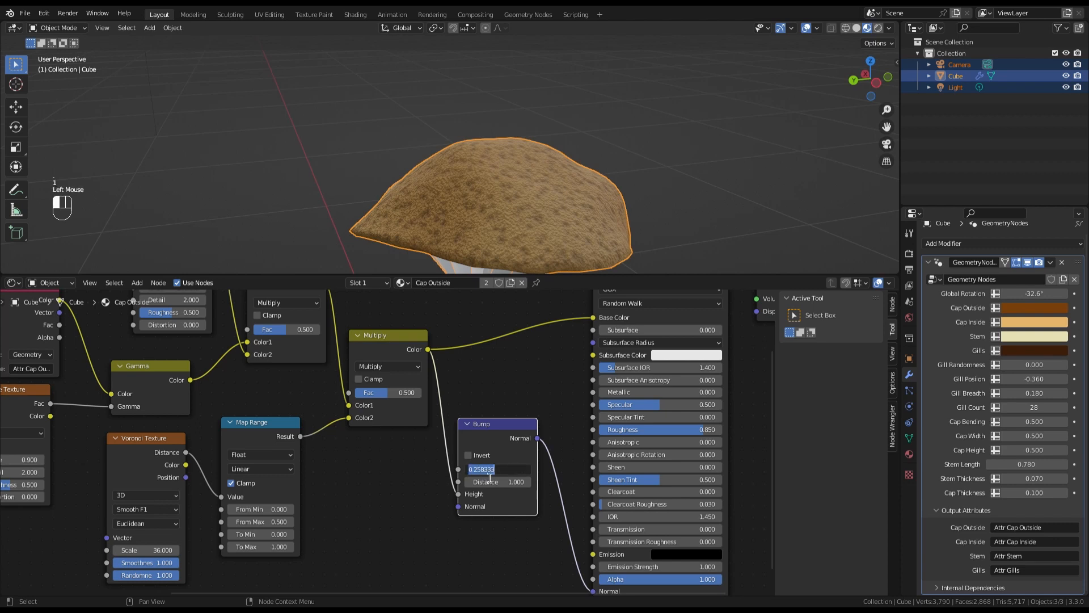
{"action": "type", "text": "0.1"}
{"action": "key", "text": "Return"}
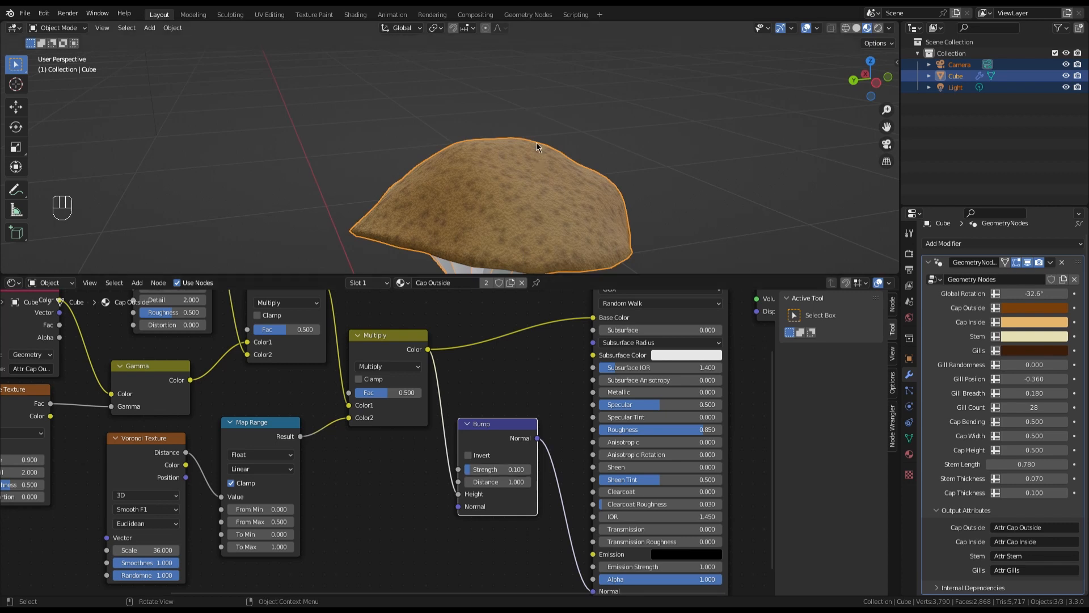
{"action": "scroll", "coordinate": [533, 152], "scroll_direction": "down", "scroll_amount": 3}
{"action": "scroll", "coordinate": [523, 160], "scroll_direction": "up", "scroll_amount": 2}
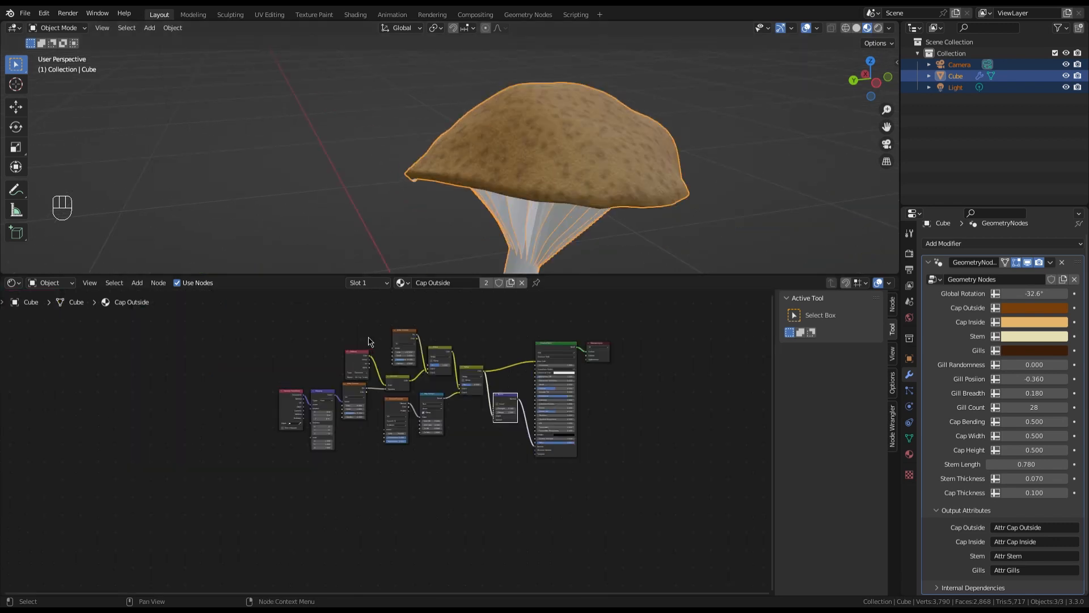
Try to assign the Cap Outside material to the Cap Inside material slot.
{"action": "left_click", "coordinate": [369, 284]}
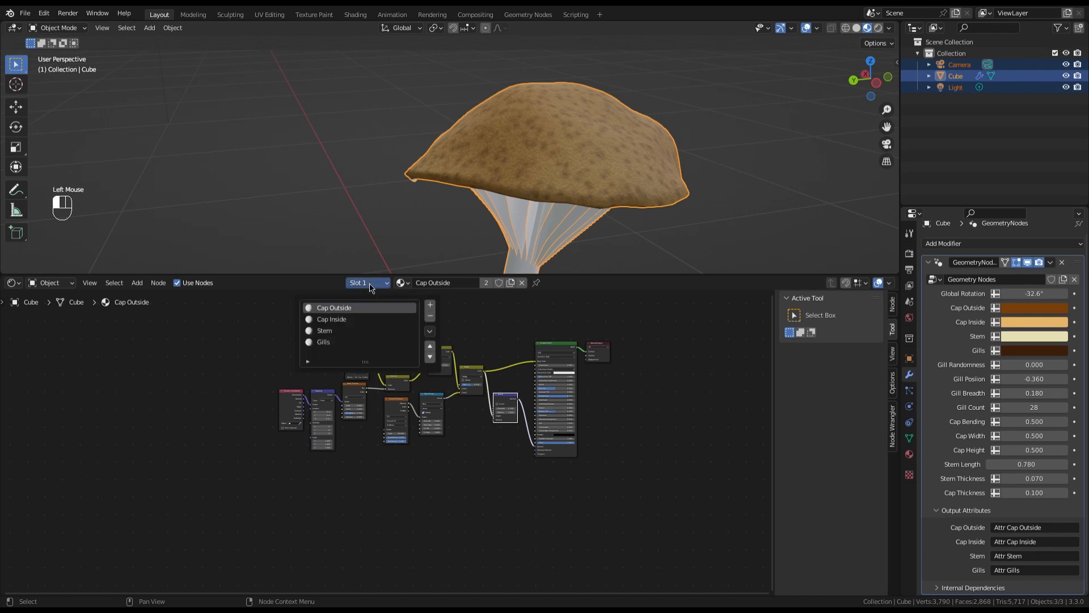
{"action": "left_click", "coordinate": [342, 322]}
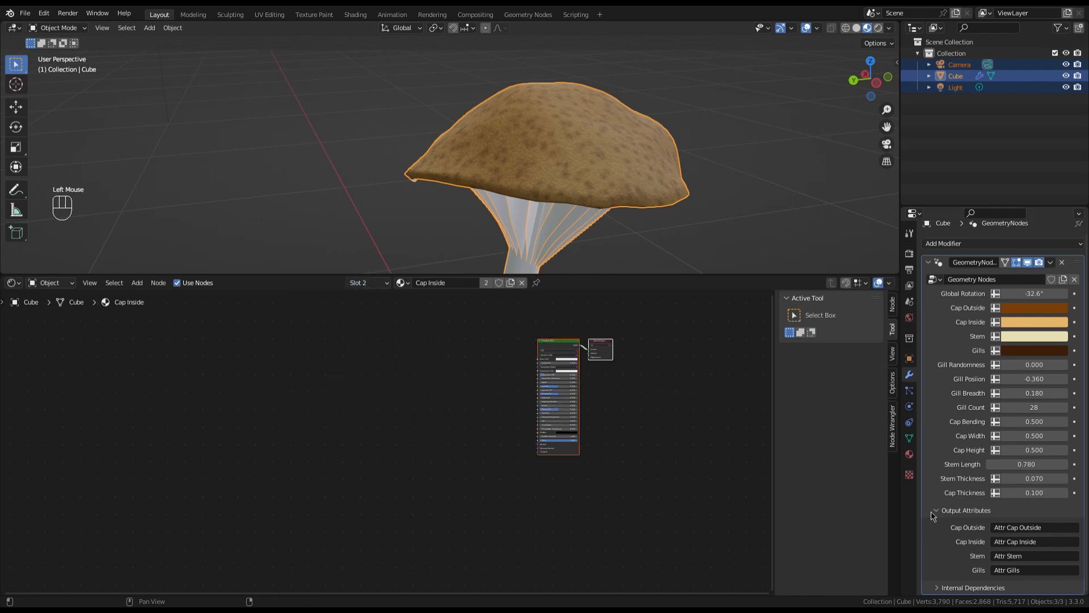
{"action": "left_click", "coordinate": [400, 287]}
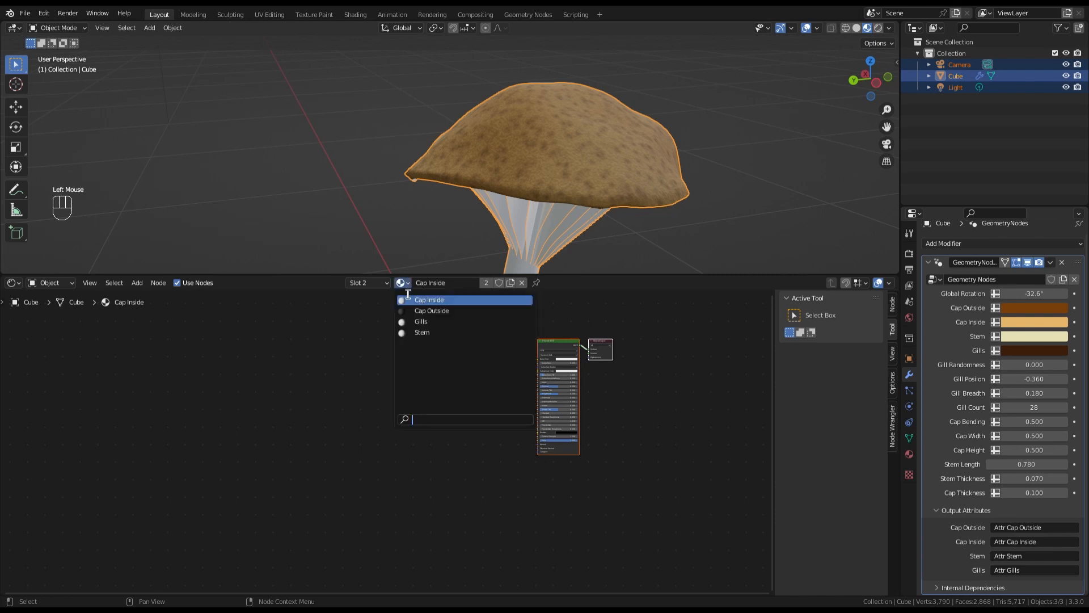
{"action": "left_click", "coordinate": [421, 313]}
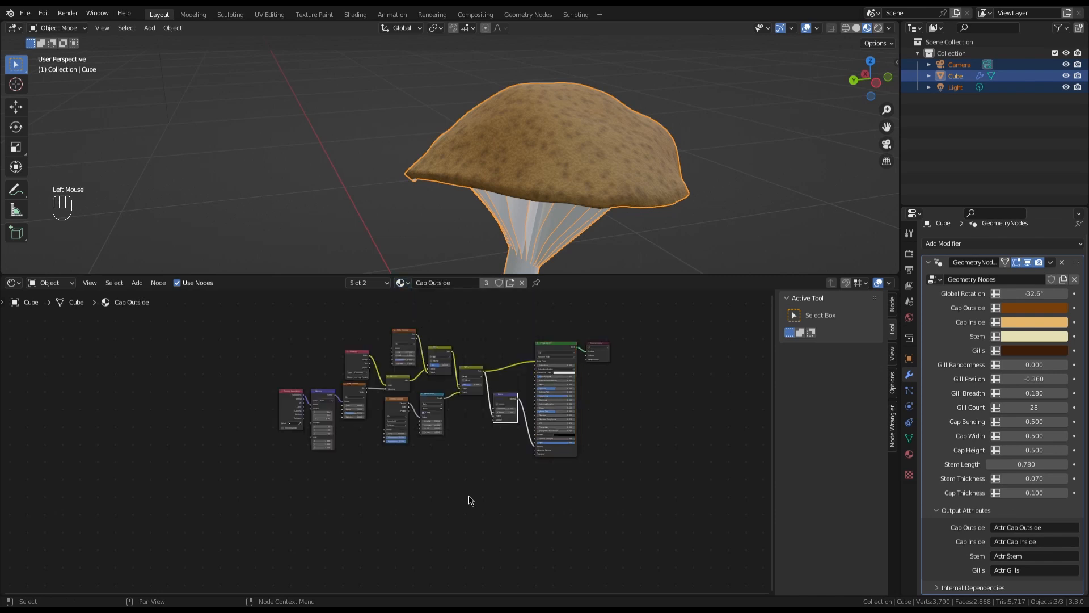
{"action": "left_click", "coordinate": [451, 459]}
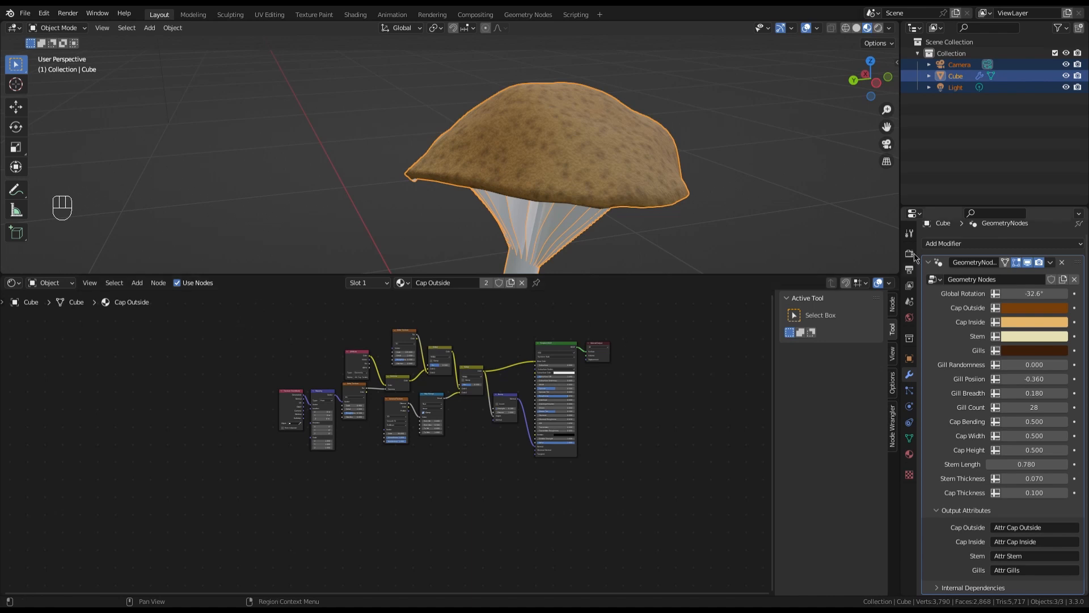
Set the mushroom's Cap Height to -0.900 so the cap flips upward, exposing its other side.
{"action": "left_click_drag", "start_coordinate": [1038, 450], "coordinate": [962, 450]}
{"action": "scroll", "coordinate": [689, 137], "scroll_direction": "down", "scroll_amount": 2}
{"action": "scroll", "coordinate": [695, 113], "scroll_direction": "up", "scroll_amount": 1}
{"action": "scroll", "coordinate": [695, 111], "scroll_direction": "up", "scroll_amount": 2}
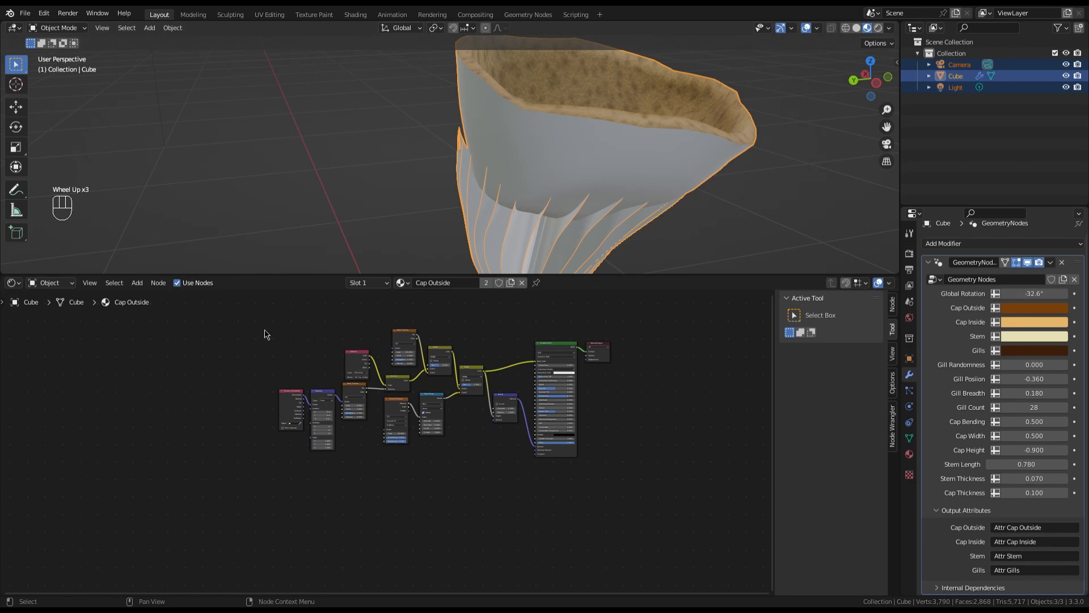
Copy all texture, color and Bump nodes of the Cap Outside material into the Cap Inside material.
{"action": "left_click_drag", "start_coordinate": [253, 318], "coordinate": [518, 523]}
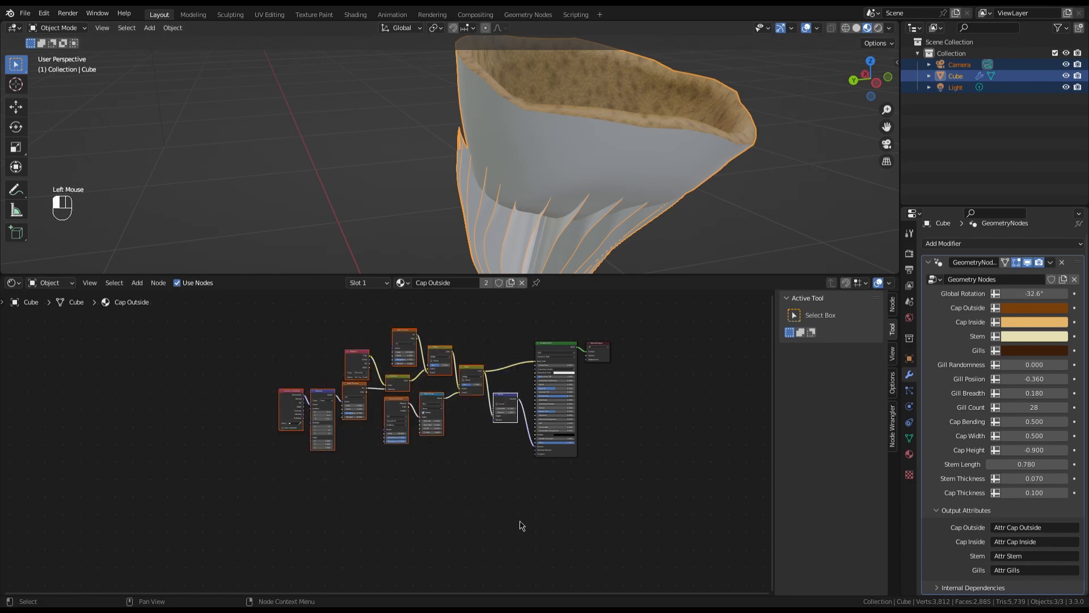
{"action": "key", "text": "ctrl+c"}
{"action": "left_click", "coordinate": [370, 286]}
{"action": "left_click", "coordinate": [207, 406]}
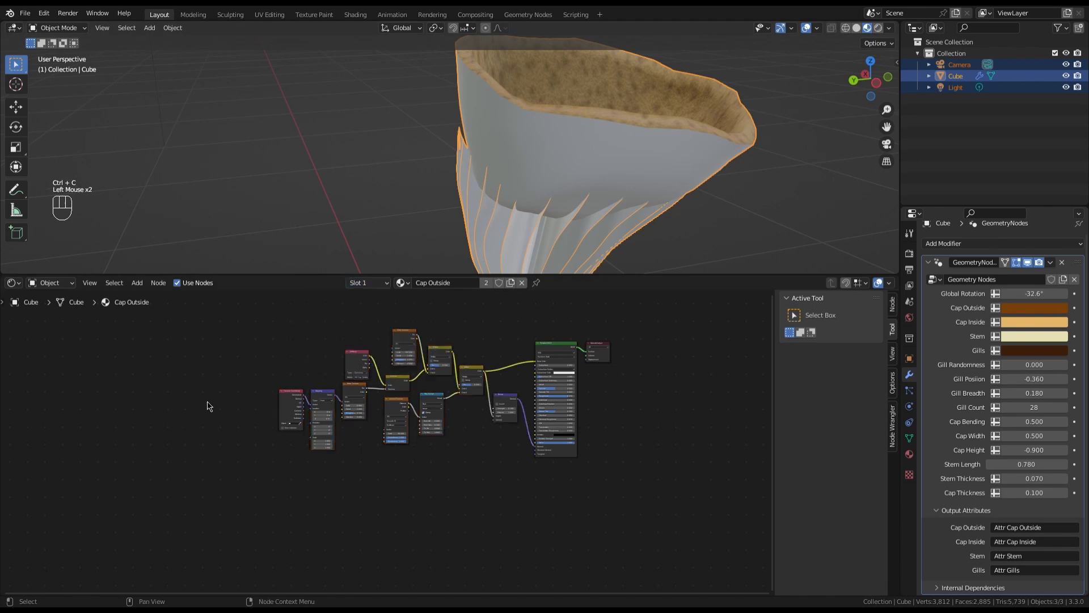
{"action": "left_click", "coordinate": [361, 283]}
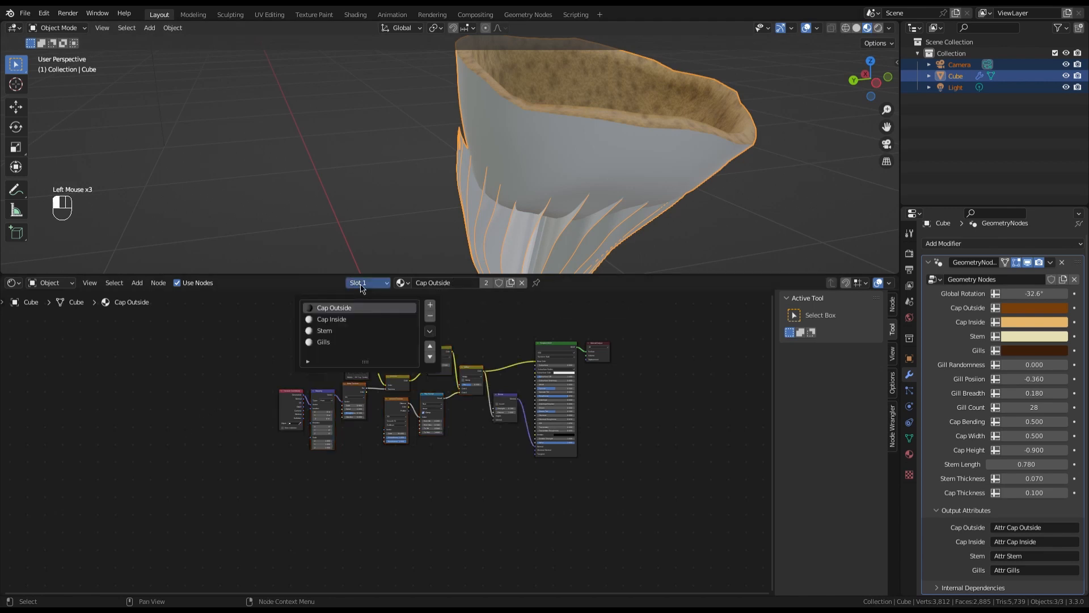
{"action": "left_click", "coordinate": [328, 320]}
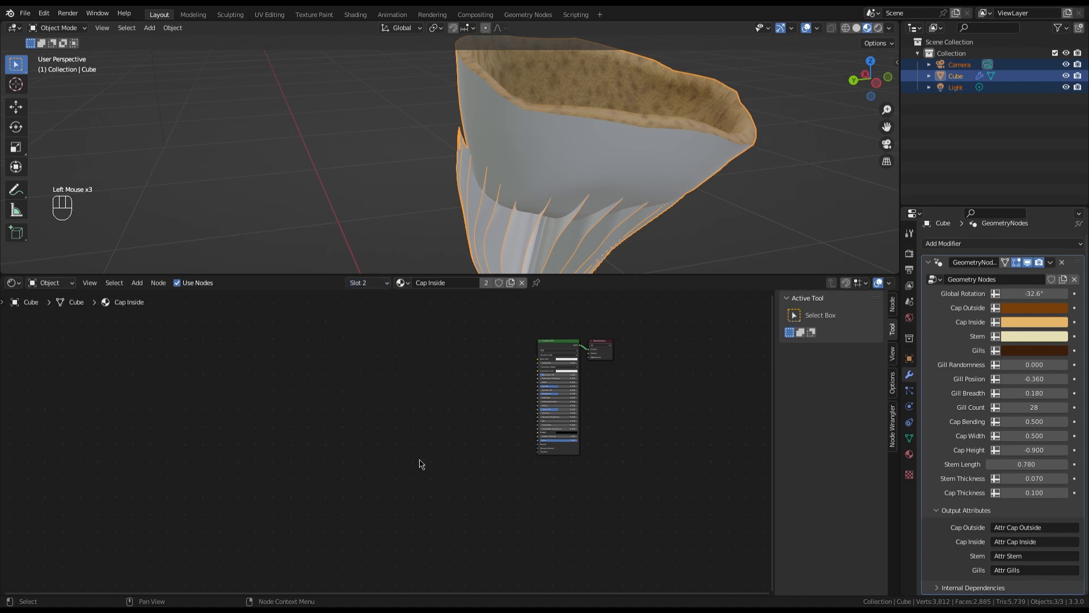
{"action": "scroll", "coordinate": [417, 454], "scroll_direction": "down", "scroll_amount": 1}
{"action": "key", "text": "ctrl+v"}
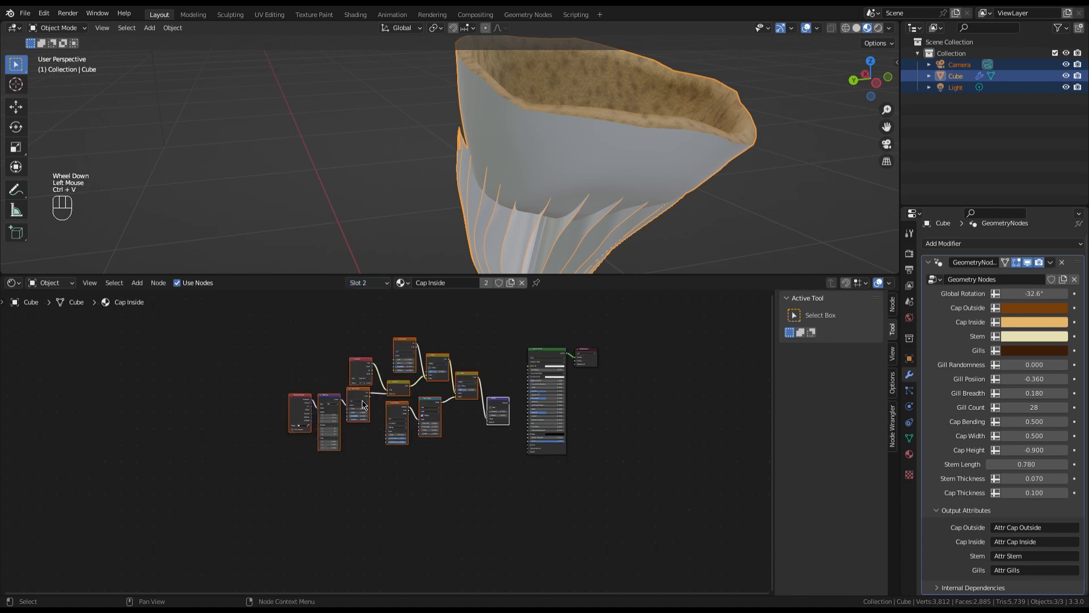
Connect Bump's Normal to the Principled BSDF's Normal and the second Multiply's Color to Base Color in Cap Inside.
{"action": "scroll", "coordinate": [508, 374], "scroll_direction": "up", "scroll_amount": 6}
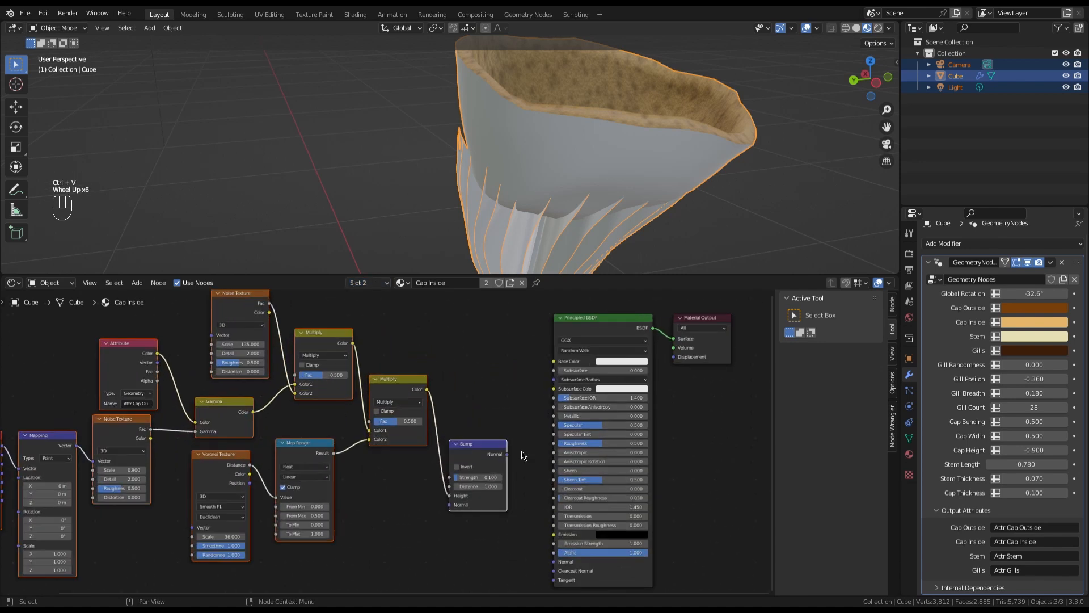
{"action": "left_click_drag", "start_coordinate": [507, 454], "coordinate": [551, 566]}
{"action": "left_click_drag", "start_coordinate": [555, 567], "coordinate": [555, 566]}
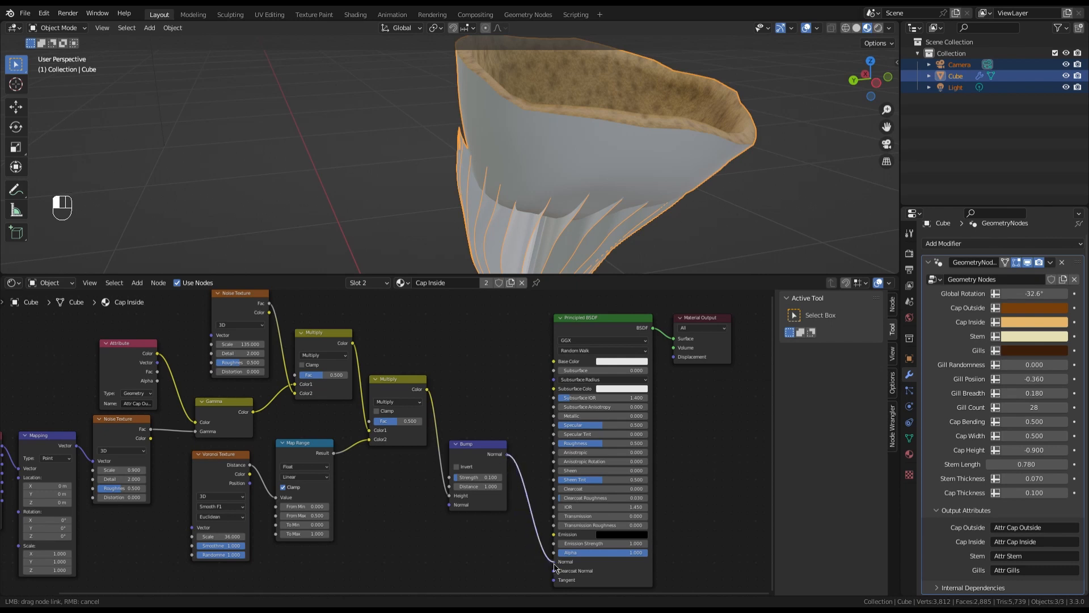
{"action": "left_click_drag", "start_coordinate": [427, 389], "coordinate": [554, 361]}
{"action": "scroll", "coordinate": [656, 119], "scroll_direction": "down", "scroll_amount": 3}
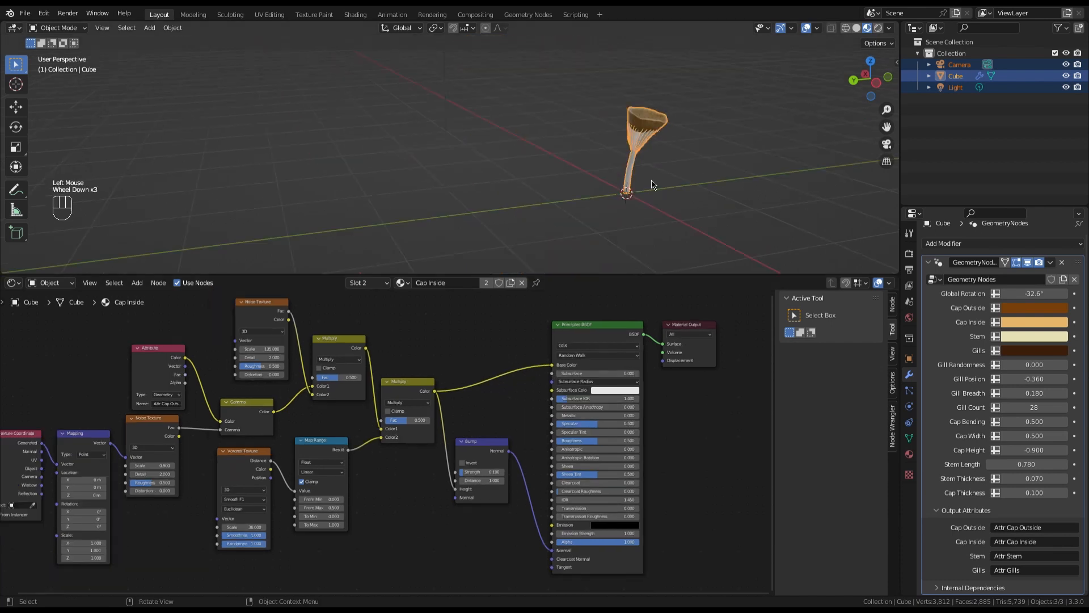
{"action": "scroll", "coordinate": [645, 114], "scroll_direction": "up", "scroll_amount": 2}
{"action": "scroll", "coordinate": [645, 115], "scroll_direction": "up", "scroll_amount": 3}
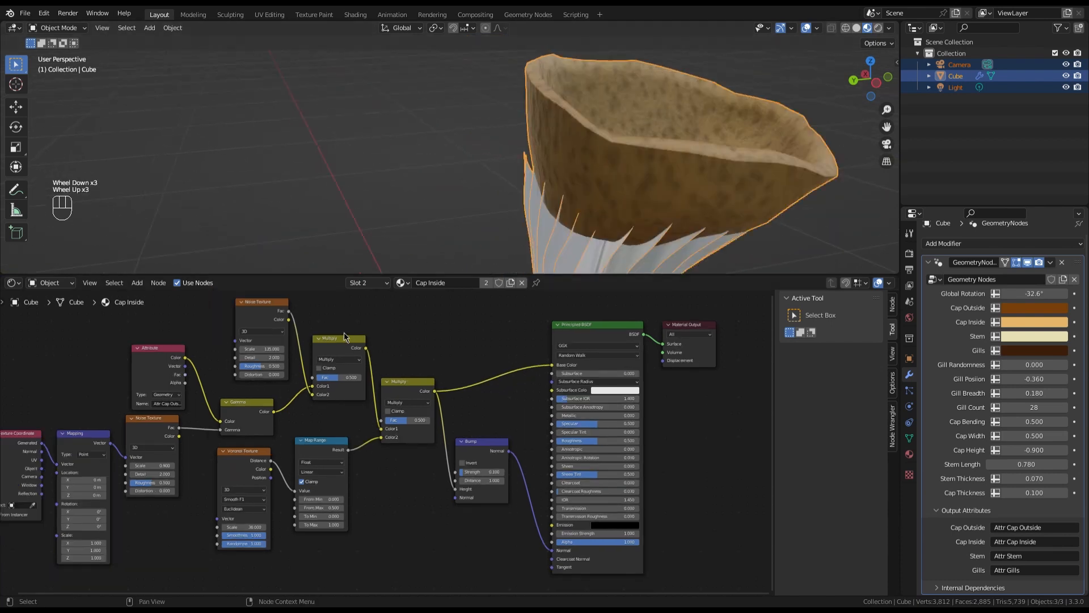
Widen the Attribute node and change its attribute name to Attr Cap Inside.
{"action": "scroll", "coordinate": [136, 411], "scroll_direction": "up", "scroll_amount": 2}
{"action": "scroll", "coordinate": [136, 412], "scroll_direction": "up", "scroll_amount": 2}
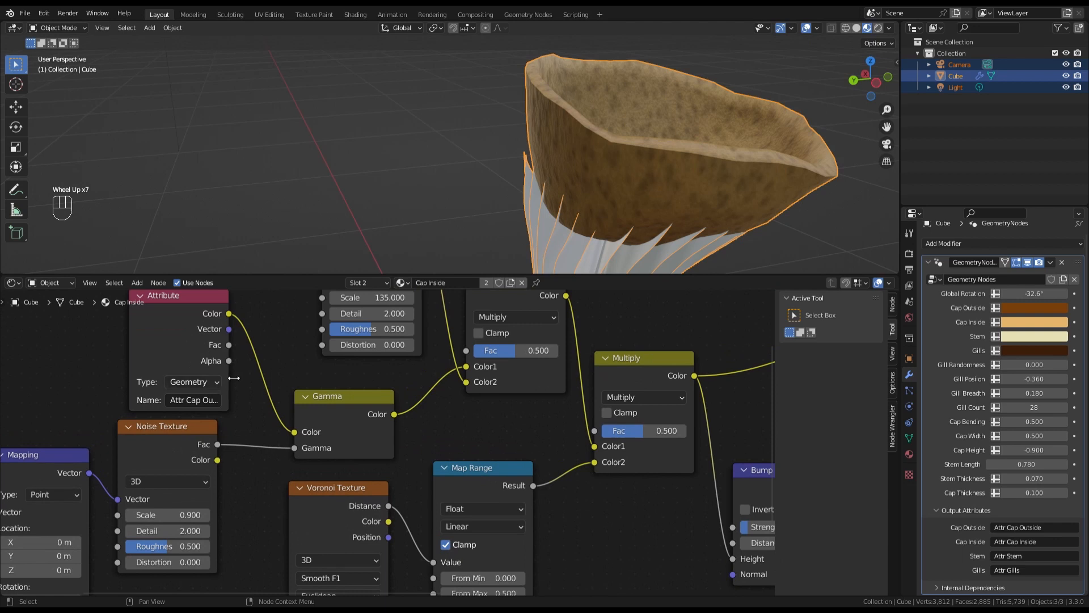
{"action": "mouse_move", "coordinate": [233, 379]}
{"action": "left_mouse_down"}
{"action": "mouse_move", "coordinate": [246, 381]}
{"action": "mouse_move", "coordinate": [214, 376]}
{"action": "left_mouse_up"}
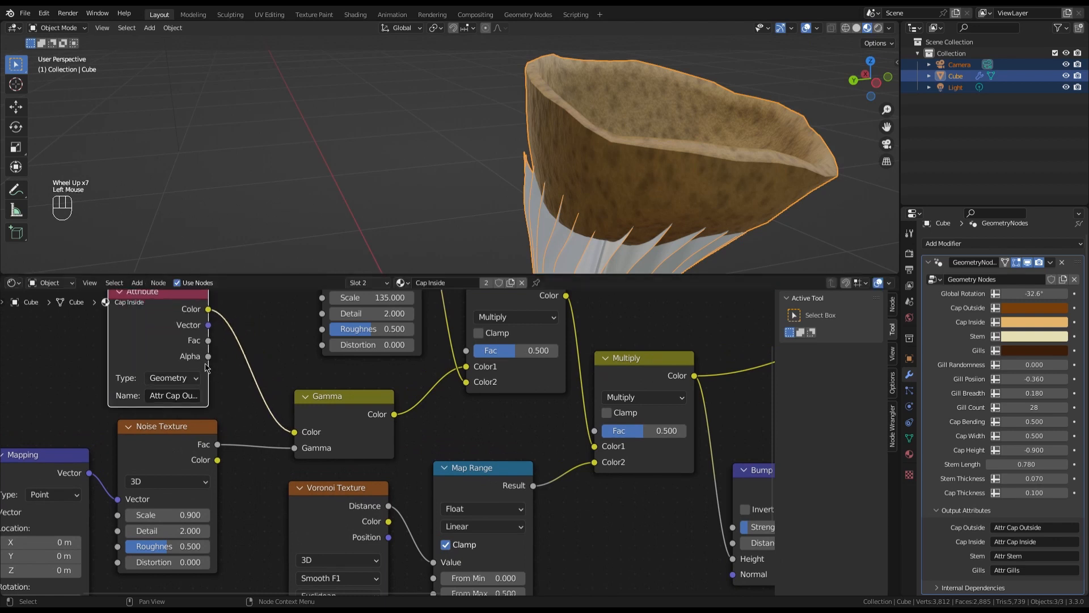
{"action": "left_click", "coordinate": [211, 370]}
{"action": "left_click", "coordinate": [222, 396]}
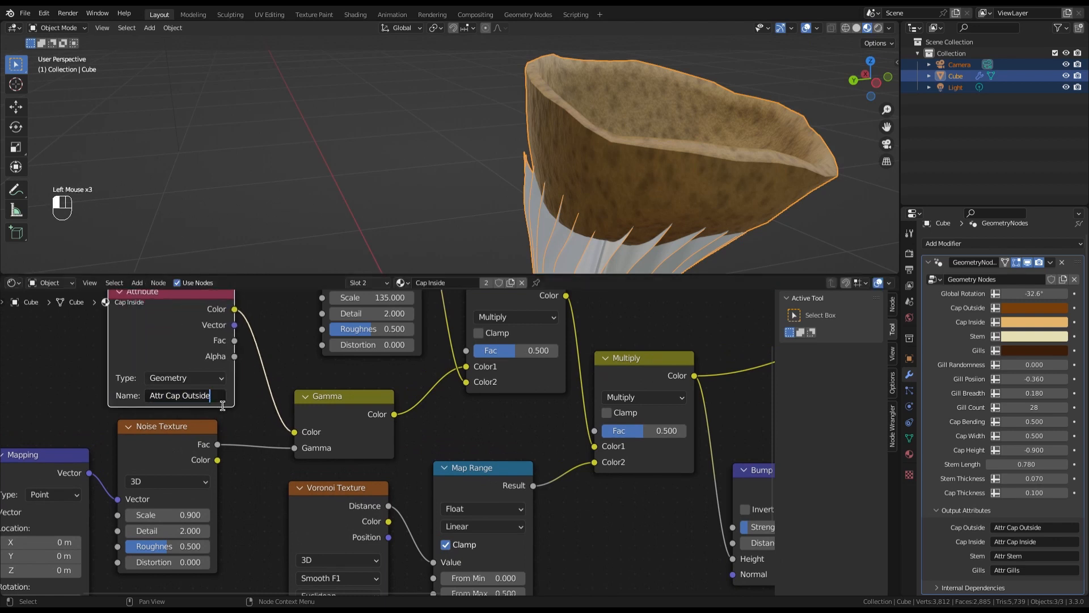
{"action": "key", "text": "BackSpace"}
{"action": "key", "text": "BackSpace"}
{"action": "key", "text": "BackSpace"}
{"action": "key", "text": "BackSpace"}
{"action": "key", "text": "BackSpace"}
{"action": "key", "text": "BackSpace"}
{"action": "type", "text": "Inside"}
{"action": "key", "text": "Return"}
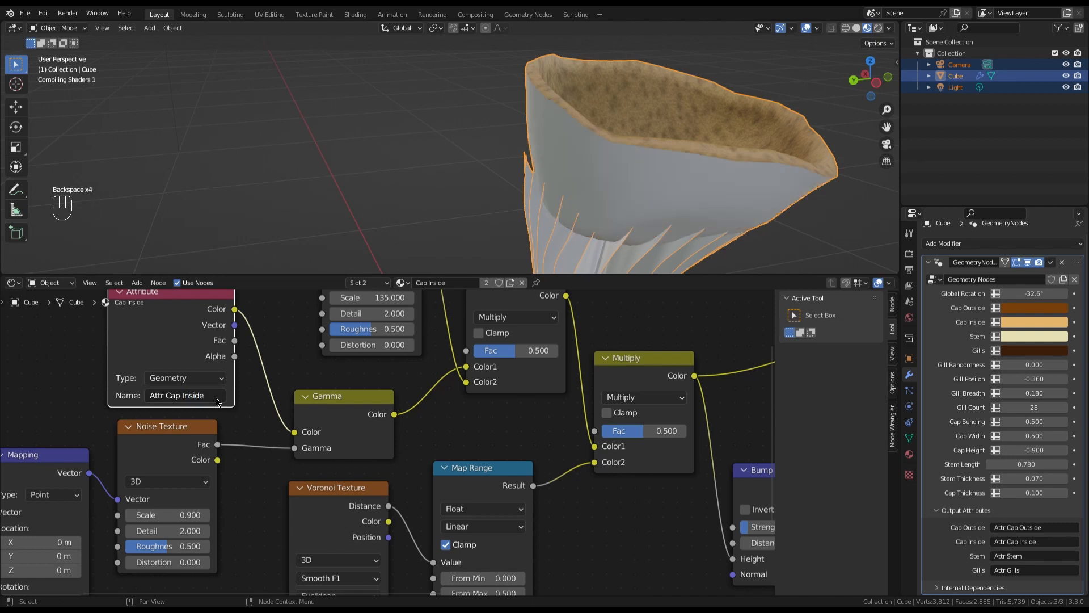
{"action": "scroll", "coordinate": [259, 396], "scroll_direction": "down", "scroll_amount": 1}
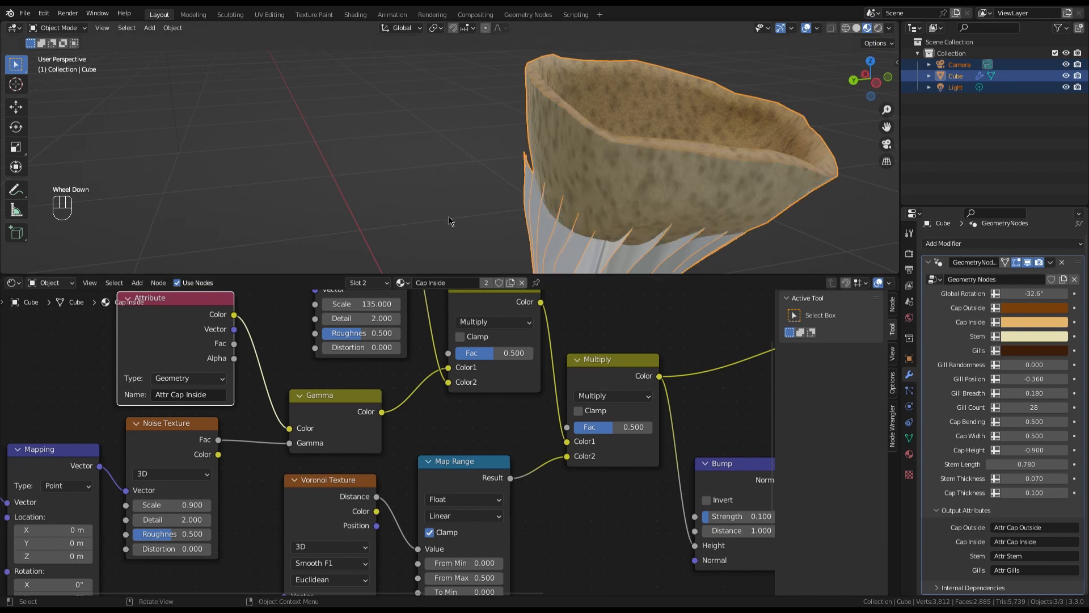
Connect the Voronoi Texture's Distance directly to the second Multiply's Color2 and remove the Map Range node.
{"action": "scroll", "coordinate": [523, 495], "scroll_direction": "down", "scroll_amount": 4}
{"action": "scroll", "coordinate": [549, 475], "scroll_direction": "up", "scroll_amount": 4}
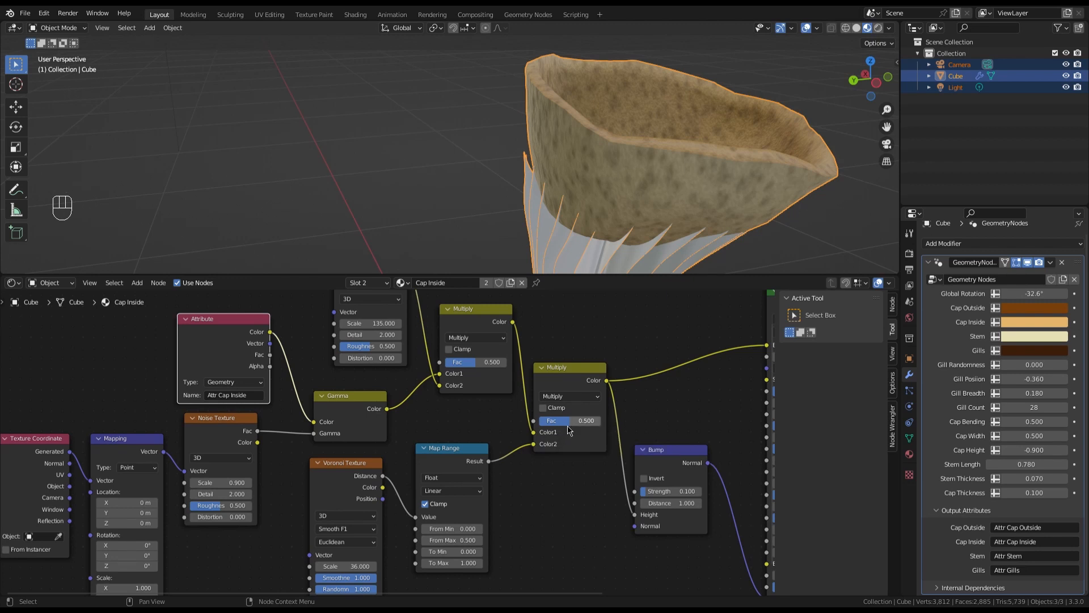
{"action": "scroll", "coordinate": [477, 413], "scroll_direction": "down", "scroll_amount": 1}
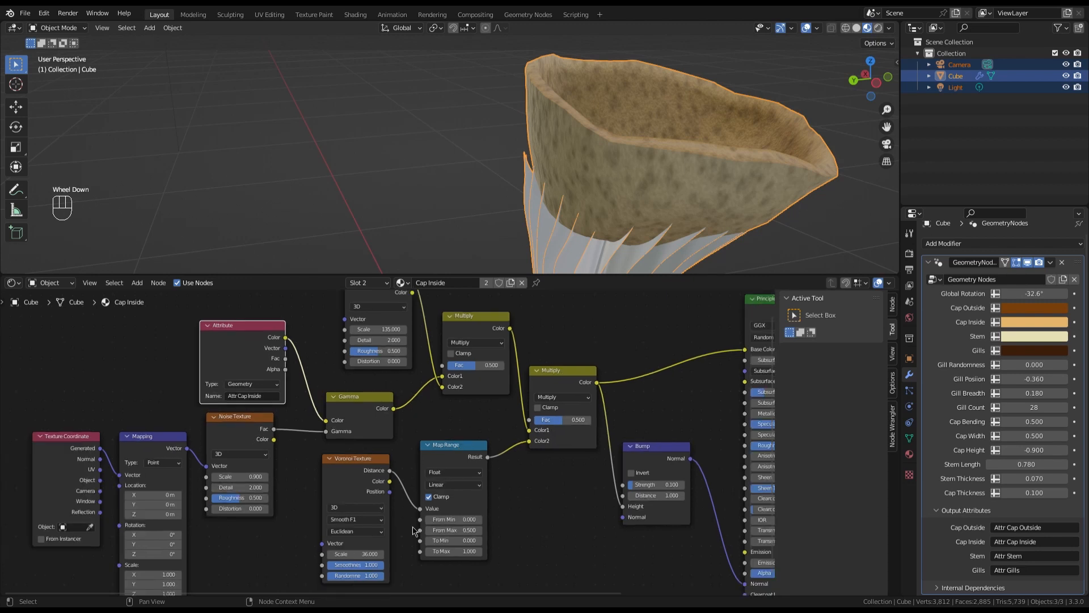
{"action": "scroll", "coordinate": [410, 543], "scroll_direction": "up", "scroll_amount": 4}
{"action": "scroll", "coordinate": [392, 462], "scroll_direction": "down", "scroll_amount": 2}
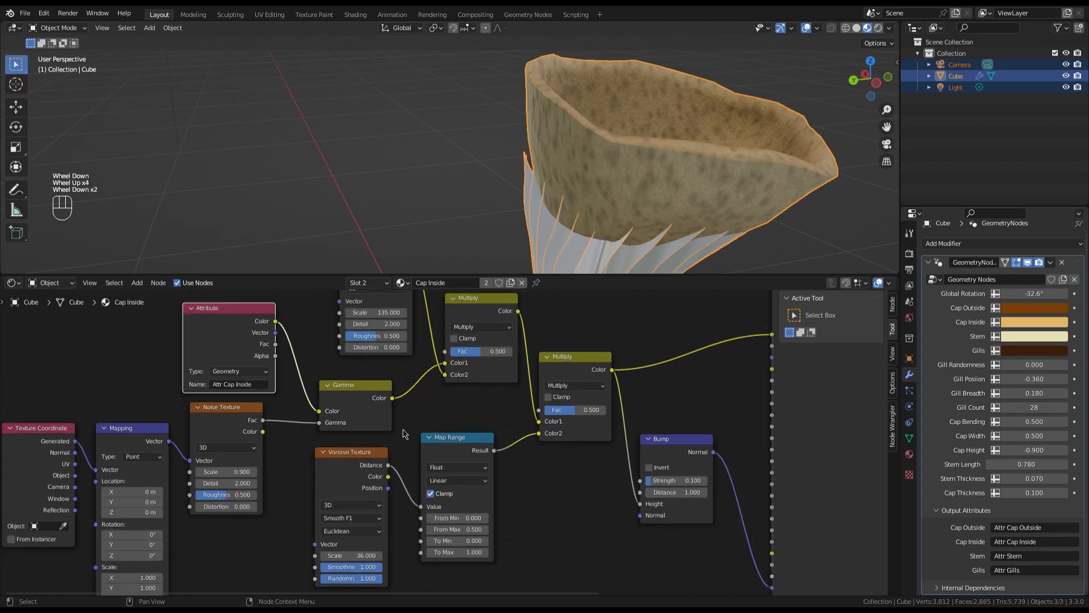
{"action": "left_click_drag", "start_coordinate": [390, 465], "coordinate": [533, 450]}
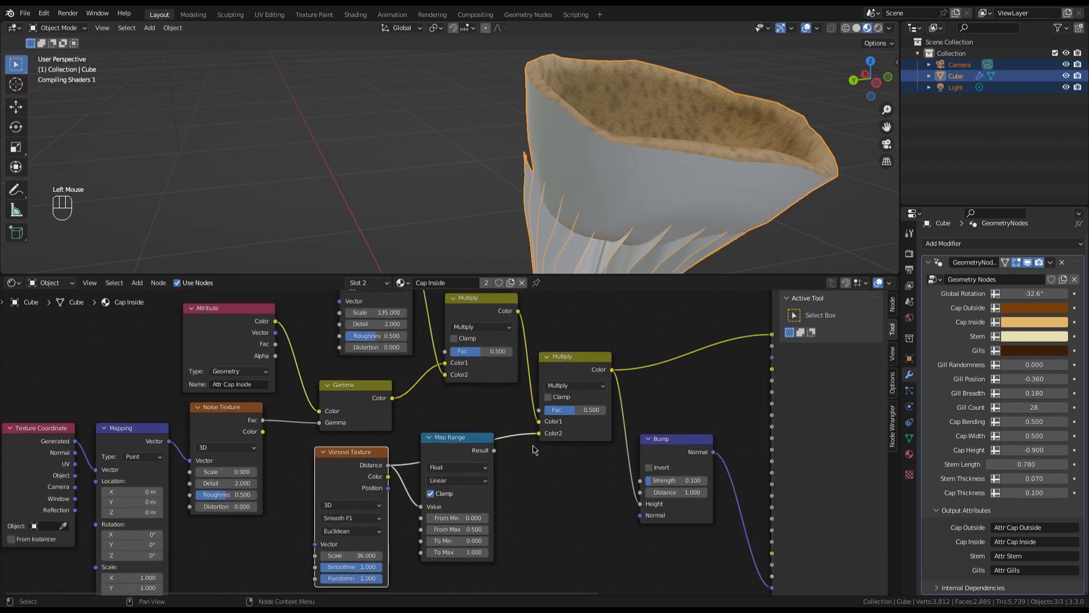
{"action": "left_click", "coordinate": [471, 442]}
{"action": "key", "text": "ctrl"}
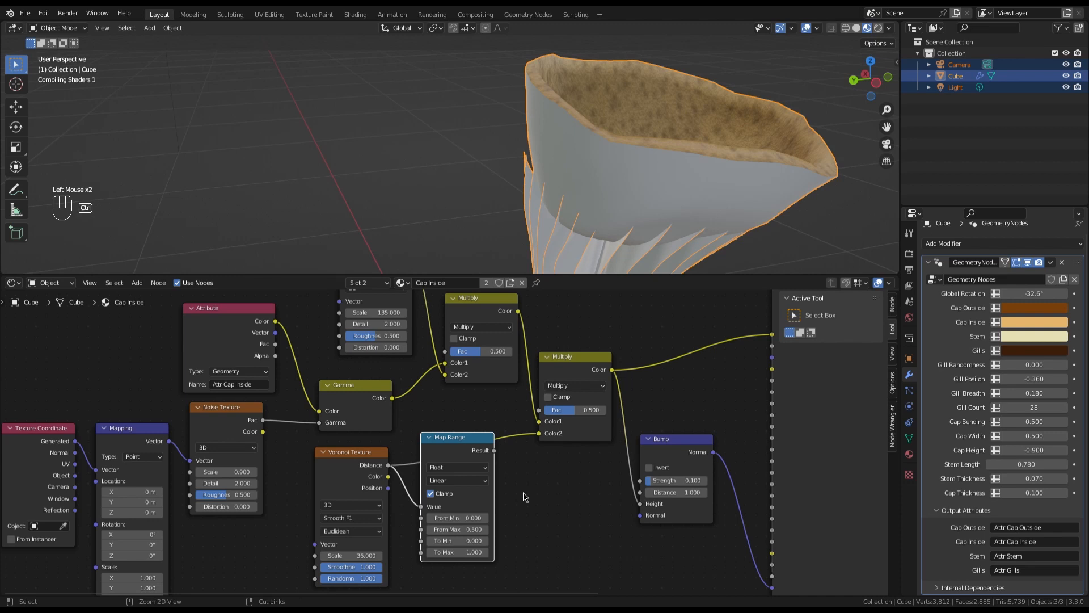
{"action": "key", "text": "ctrl+x"}
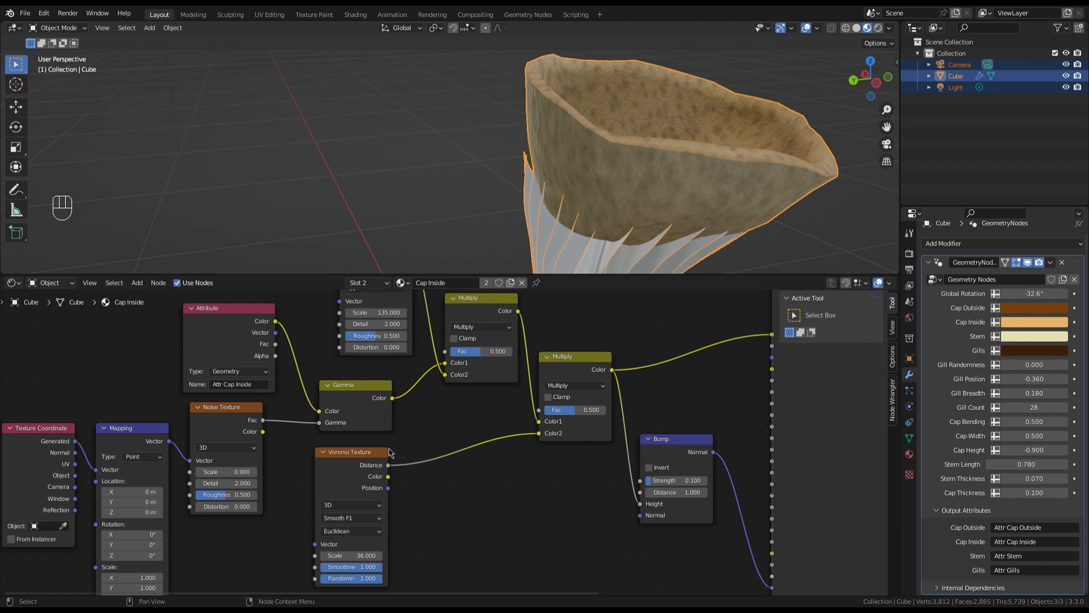
Move the Voronoi Texture node closer to the second Multiply and set its Scale to 17.200.
{"action": "left_click_drag", "start_coordinate": [383, 455], "coordinate": [463, 441]}
{"action": "scroll", "coordinate": [460, 554], "scroll_direction": "up", "scroll_amount": 1}
{"action": "scroll", "coordinate": [461, 554], "scroll_direction": "up", "scroll_amount": 2}
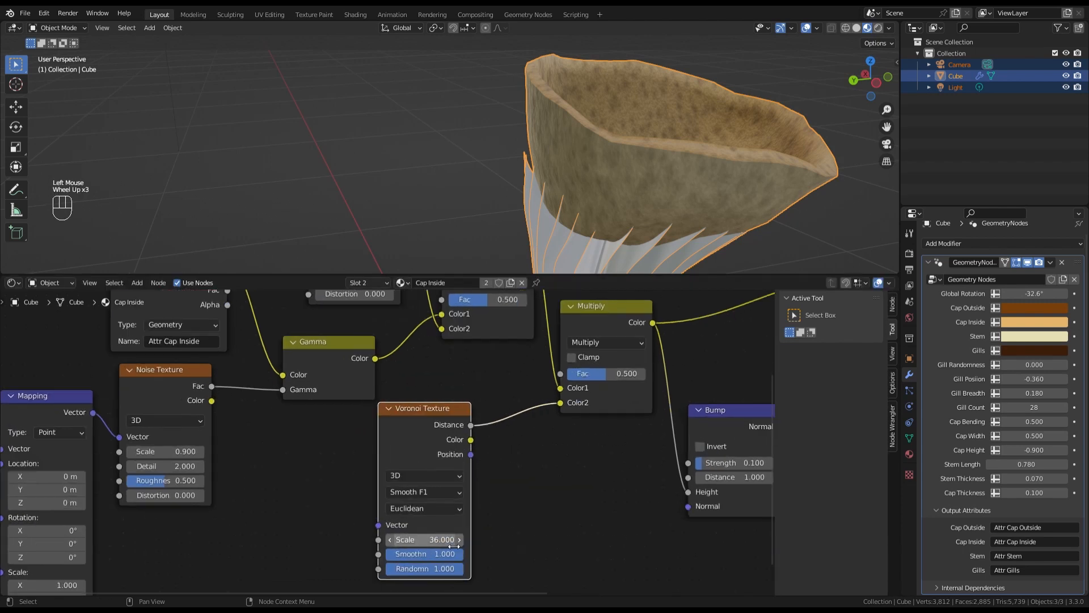
{"action": "left_click_drag", "start_coordinate": [448, 540], "coordinate": [371, 539]}
{"action": "middle_click_drag", "start_coordinate": [604, 220], "coordinate": [554, 259]}
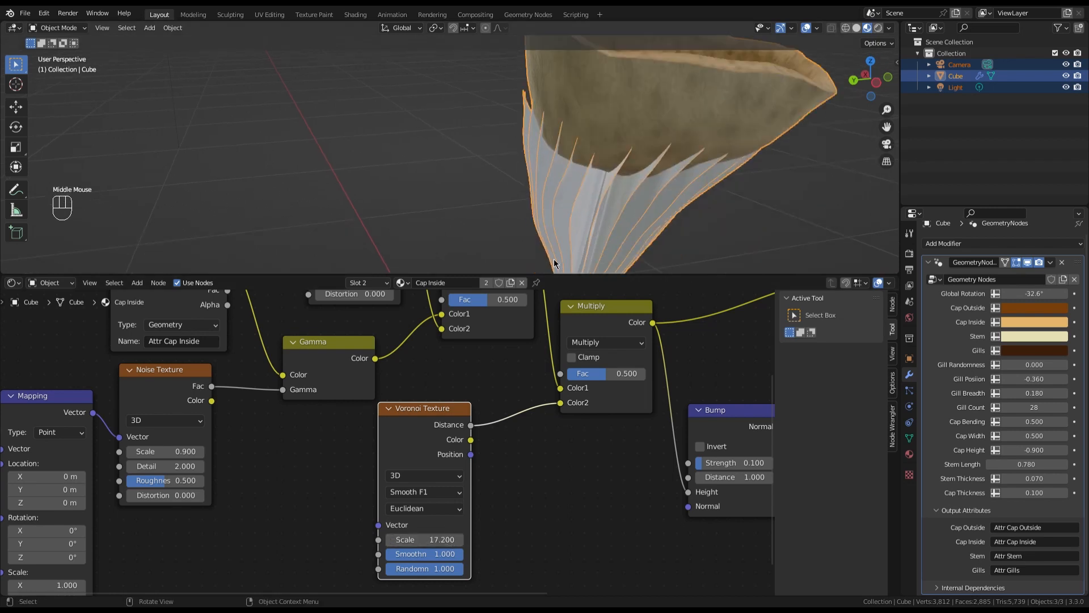
{"action": "scroll", "coordinate": [597, 124], "scroll_direction": "down", "scroll_amount": 2}
{"action": "middle_click_drag", "start_coordinate": [597, 124], "coordinate": [607, 119]}
{"action": "scroll", "coordinate": [610, 117], "scroll_direction": "up", "scroll_amount": 3}
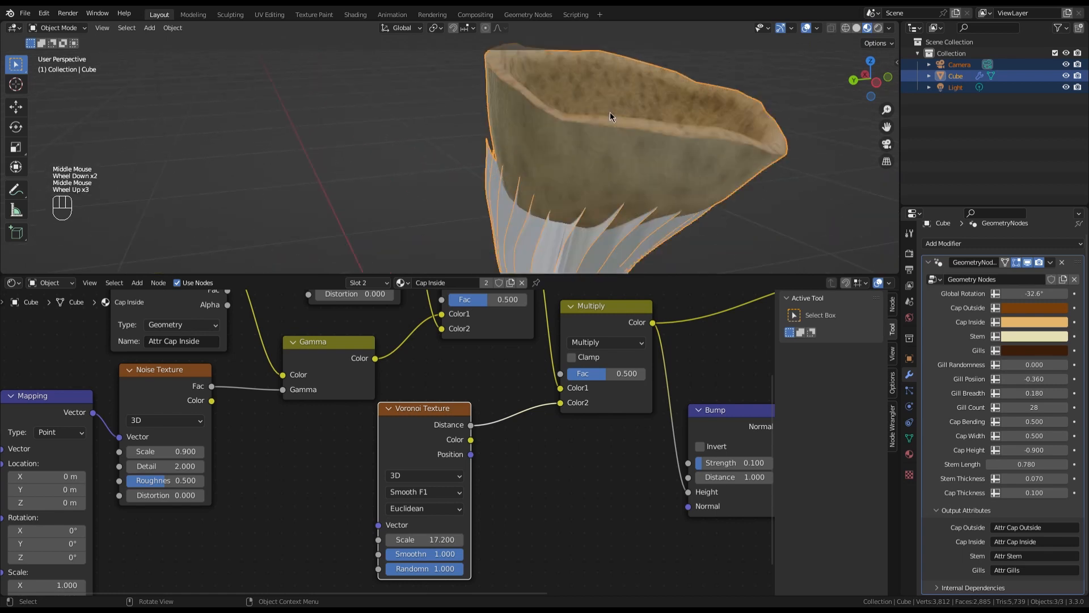
{"action": "left_click_drag", "start_coordinate": [436, 414], "coordinate": [470, 402]}
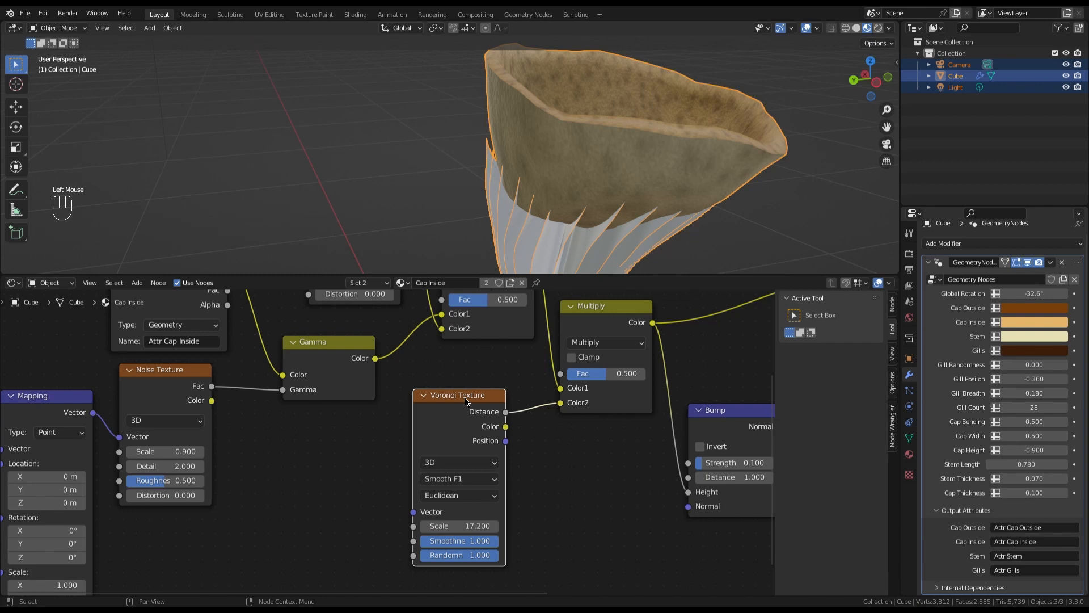
Set the Roughness of the Cap Inside material's Principled BSDF to 0.8.
{"action": "scroll", "coordinate": [464, 404], "scroll_direction": "down", "scroll_amount": 3}
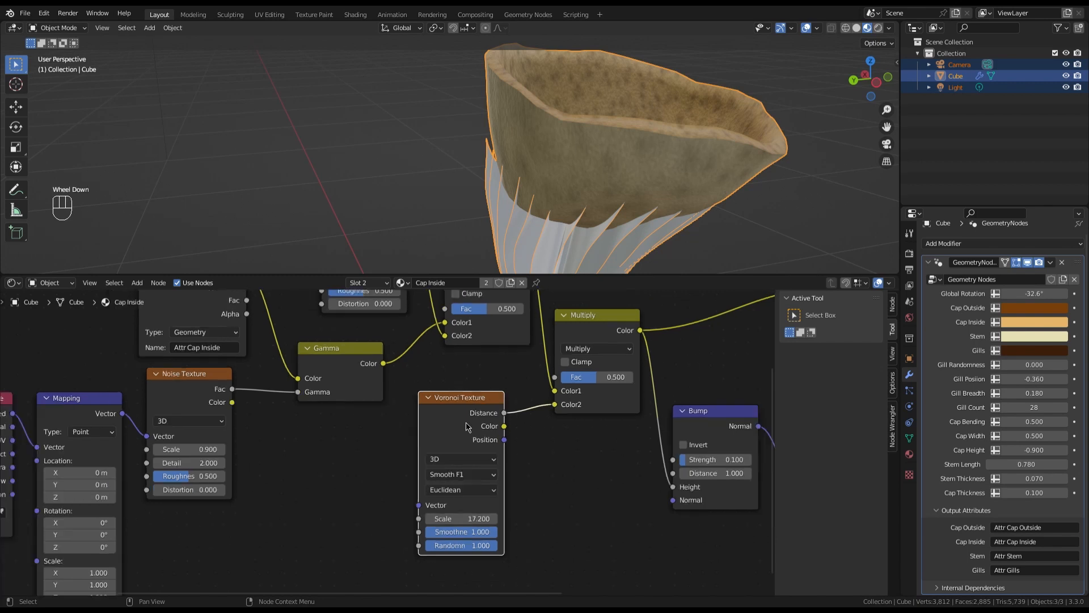
{"action": "scroll", "coordinate": [672, 420], "scroll_direction": "up", "scroll_amount": 6}
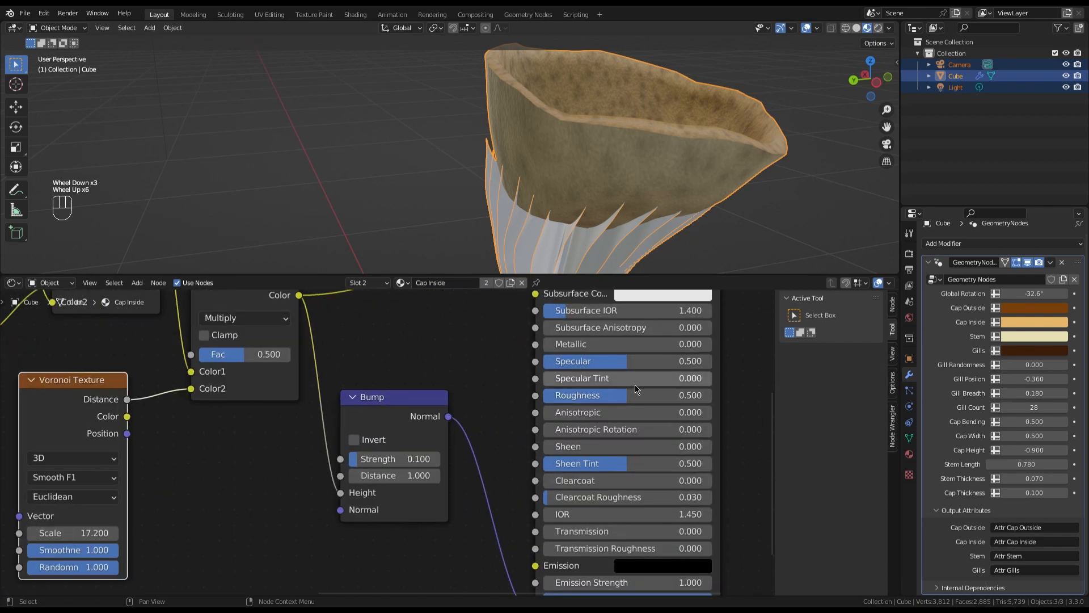
{"action": "left_click", "coordinate": [667, 396]}
{"action": "type", "text": ".8"}
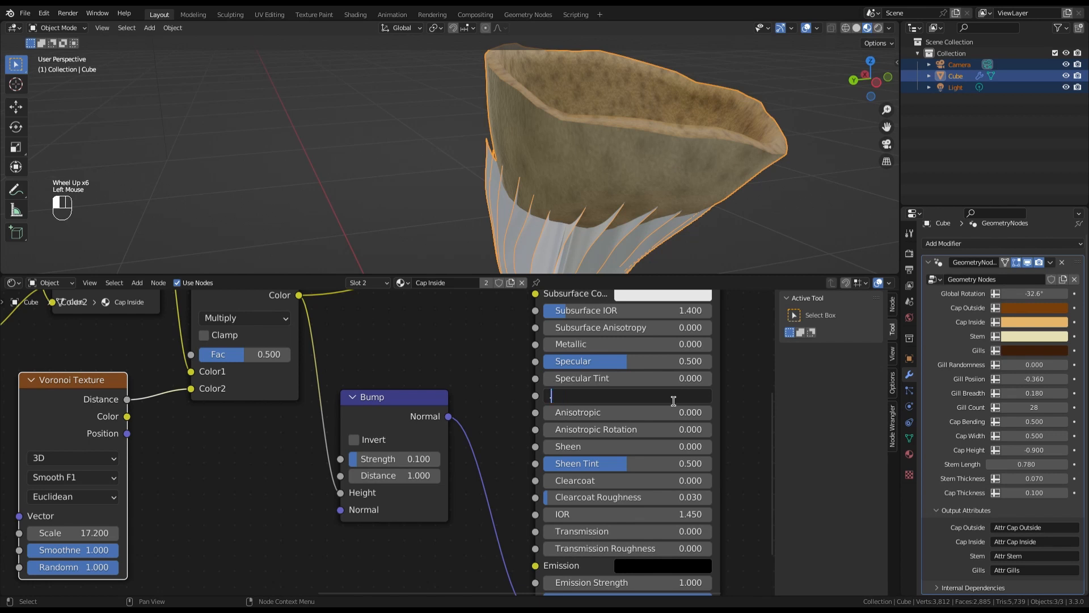
{"action": "key", "text": "Return"}
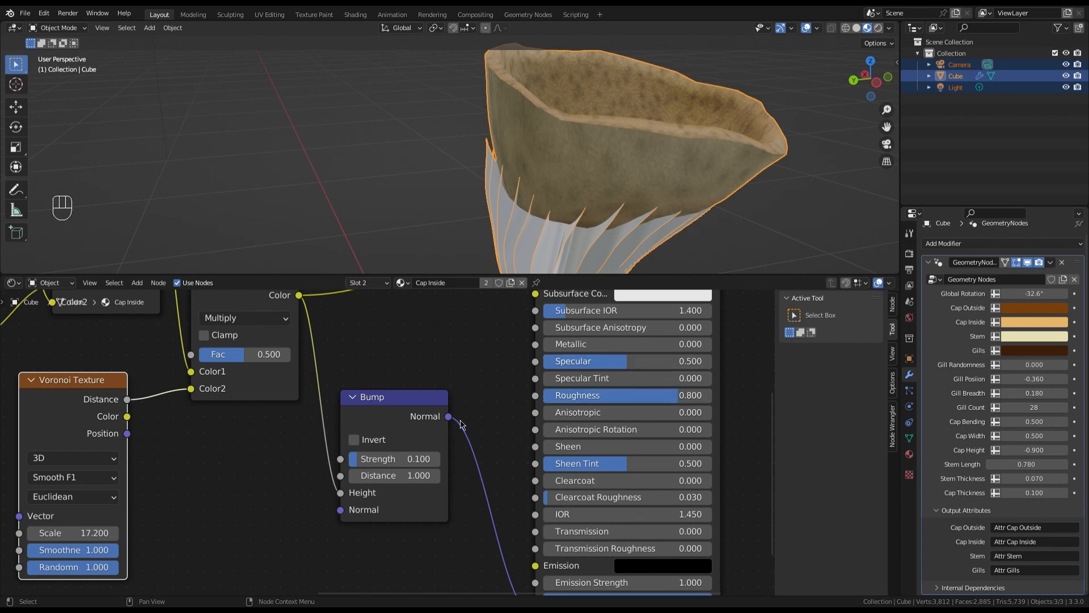
Review the whole mushroom and switch the shader editor to the Gills material slot.
{"action": "scroll", "coordinate": [391, 397], "scroll_direction": "down", "scroll_amount": 5}
{"action": "scroll", "coordinate": [378, 266], "scroll_direction": "up", "scroll_amount": 2}
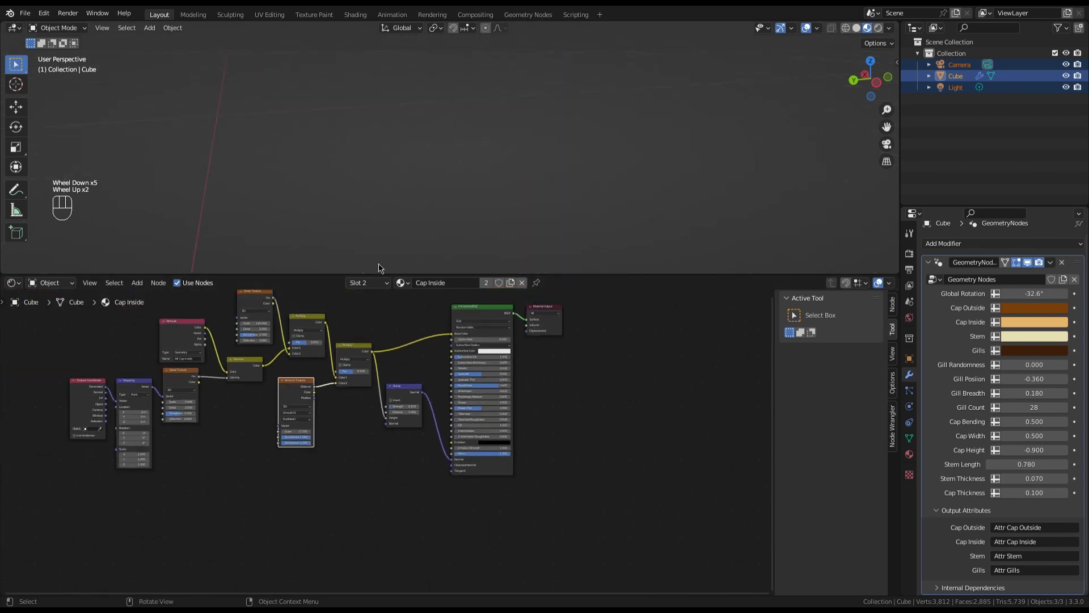
{"action": "scroll", "coordinate": [477, 188], "scroll_direction": "down", "scroll_amount": 4}
{"action": "scroll", "coordinate": [577, 153], "scroll_direction": "up", "scroll_amount": 3}
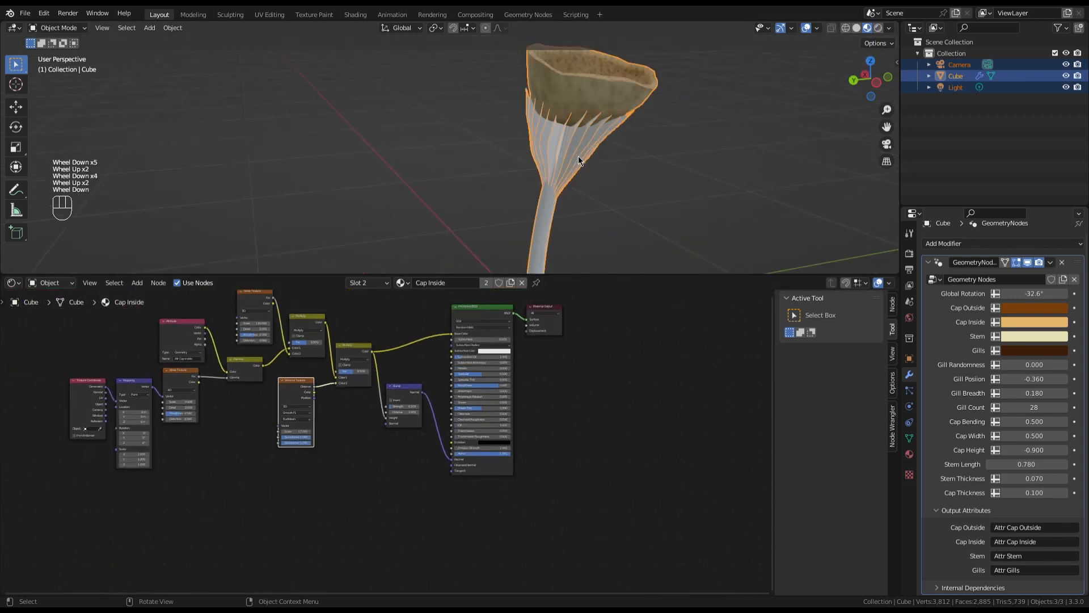
{"action": "scroll", "coordinate": [293, 351], "scroll_direction": "down", "scroll_amount": 1}
{"action": "middle_click_drag", "start_coordinate": [127, 344], "coordinate": [293, 351]}
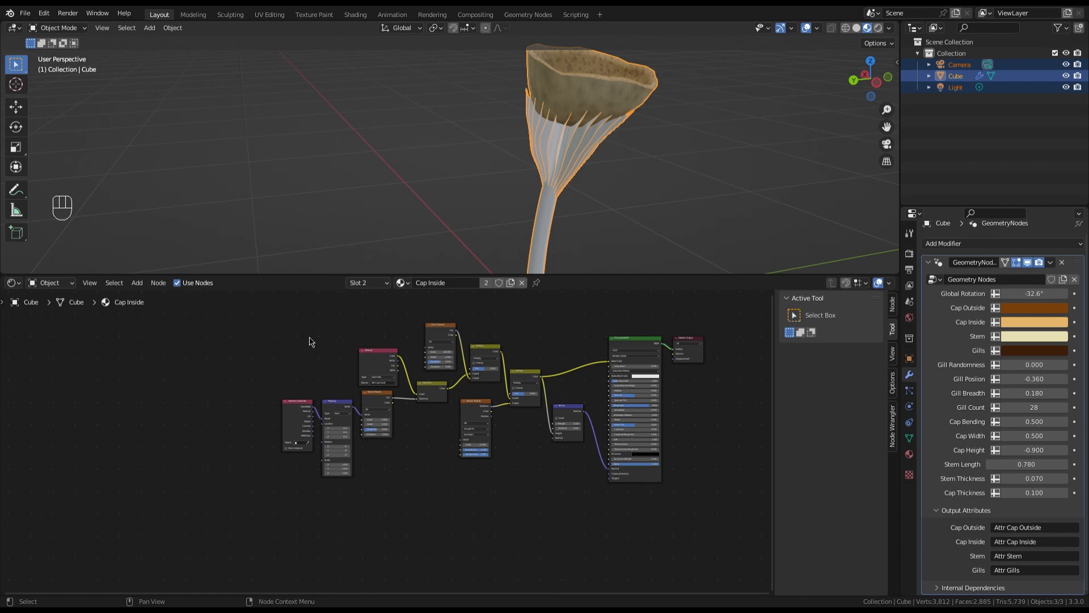
{"action": "left_click", "coordinate": [366, 283]}
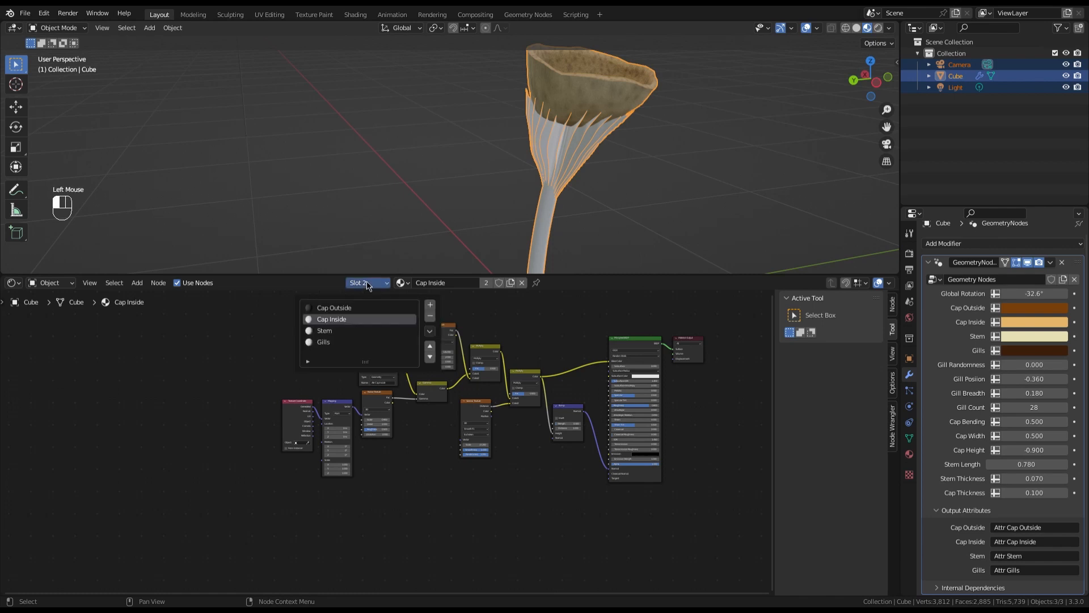
{"action": "left_click", "coordinate": [331, 342]}
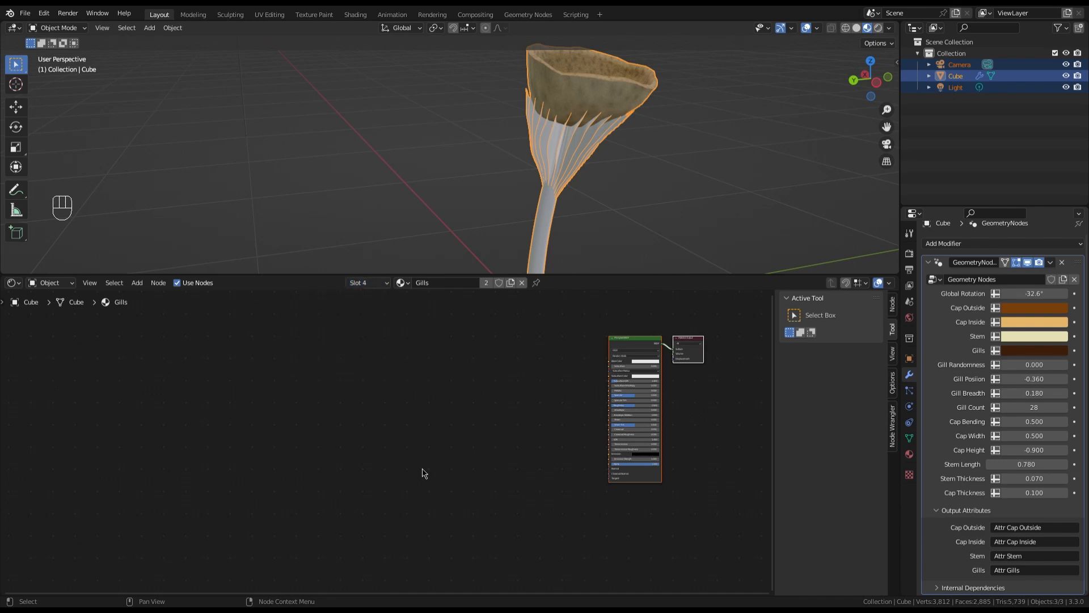
{"action": "scroll", "coordinate": [596, 344], "scroll_direction": "up", "scroll_amount": 3}
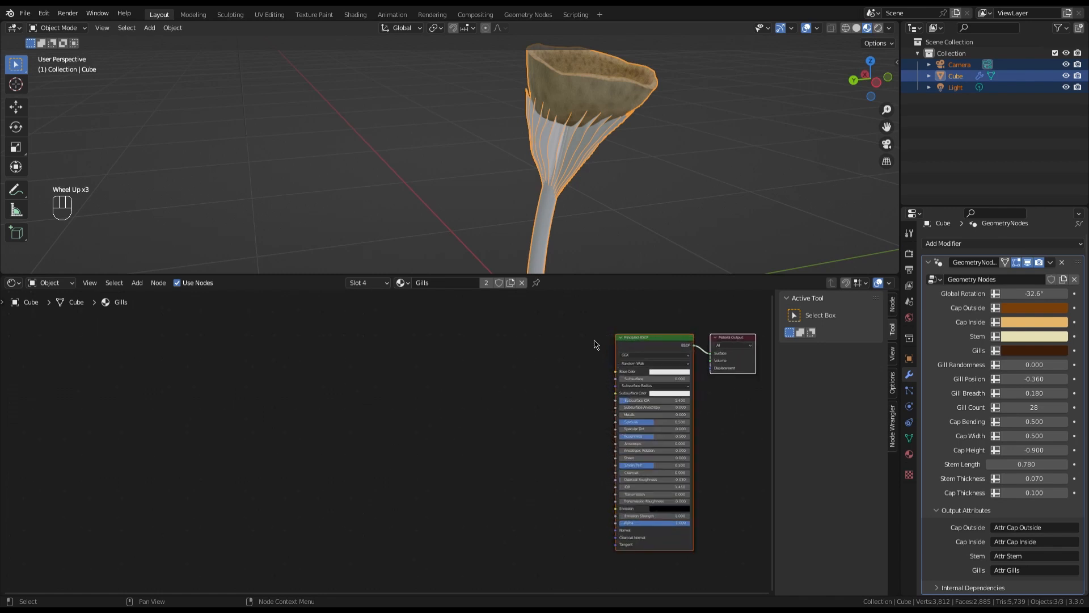
Set the Roughness of the Gills material's Principled BSDF to 1.000.
{"action": "scroll", "coordinate": [599, 435], "scroll_direction": "up", "scroll_amount": 5}
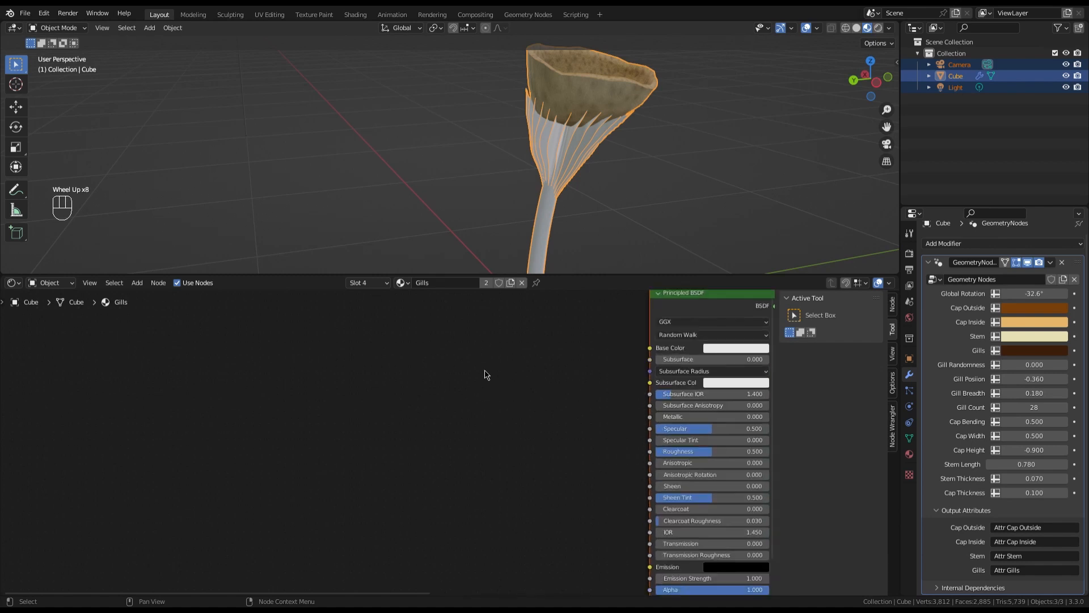
{"action": "scroll", "coordinate": [381, 391], "scroll_direction": "down", "scroll_amount": 1}
{"action": "scroll", "coordinate": [437, 417], "scroll_direction": "down", "scroll_amount": 1}
{"action": "scroll", "coordinate": [496, 445], "scroll_direction": "up", "scroll_amount": 2}
{"action": "scroll", "coordinate": [443, 420], "scroll_direction": "down", "scroll_amount": 3}
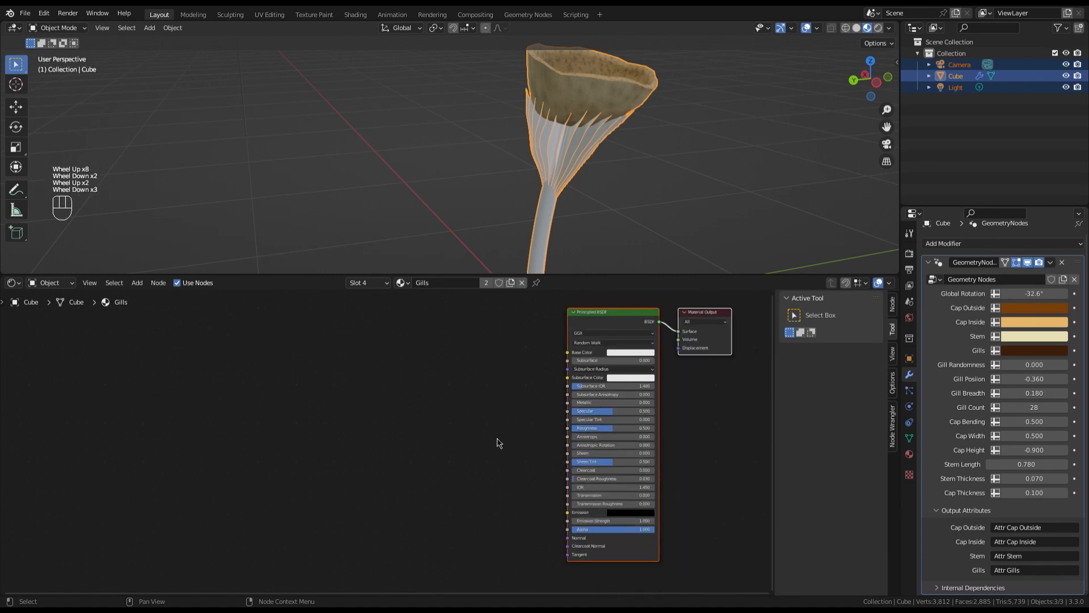
{"action": "scroll", "coordinate": [544, 418], "scroll_direction": "up", "scroll_amount": 1}
{"action": "scroll", "coordinate": [515, 407], "scroll_direction": "down", "scroll_amount": 2}
{"action": "scroll", "coordinate": [580, 407], "scroll_direction": "up", "scroll_amount": 2}
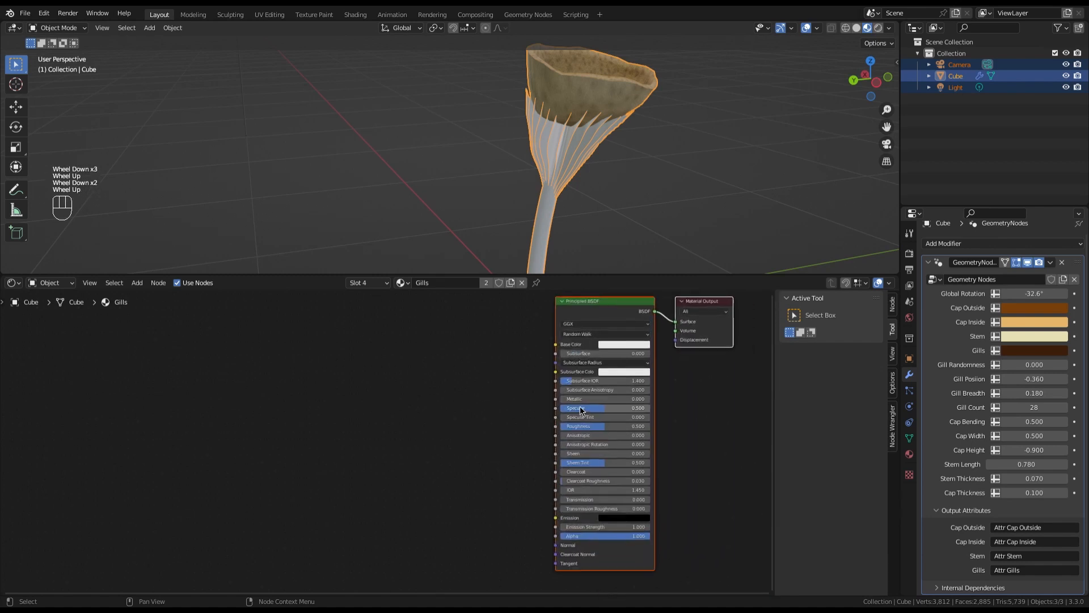
{"action": "left_click_drag", "start_coordinate": [606, 429], "coordinate": [636, 429]}
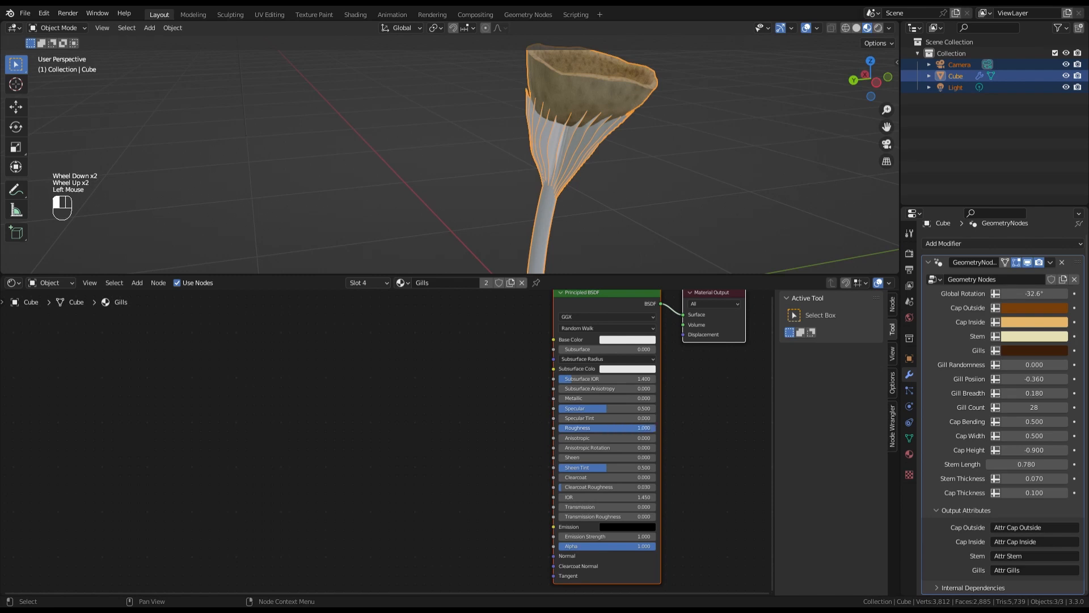
Add an Attribute node named "Attr Gills" and connect its Color to the Principled BSDF's Base Color.
{"action": "left_click", "coordinate": [374, 326]}
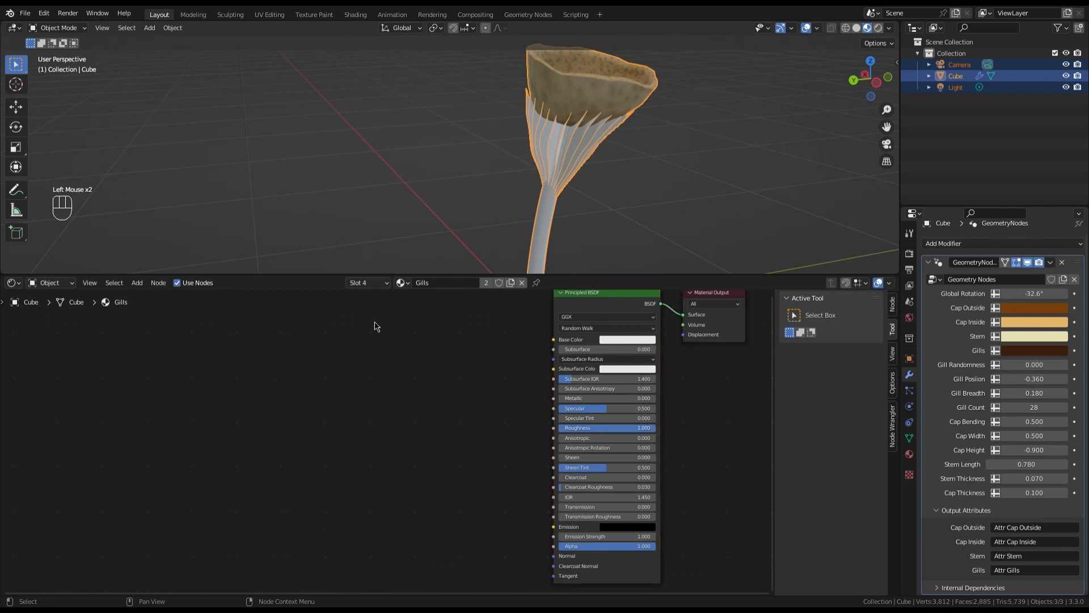
{"action": "key", "text": "shift+a"}
{"action": "type", "text": "att"}
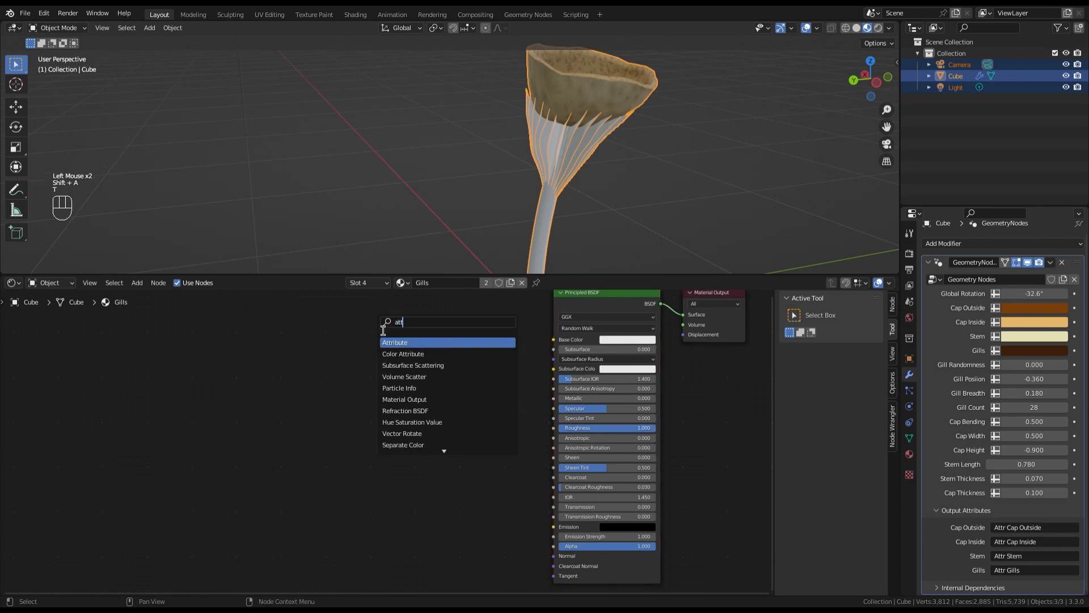
{"action": "left_click", "coordinate": [397, 343]}
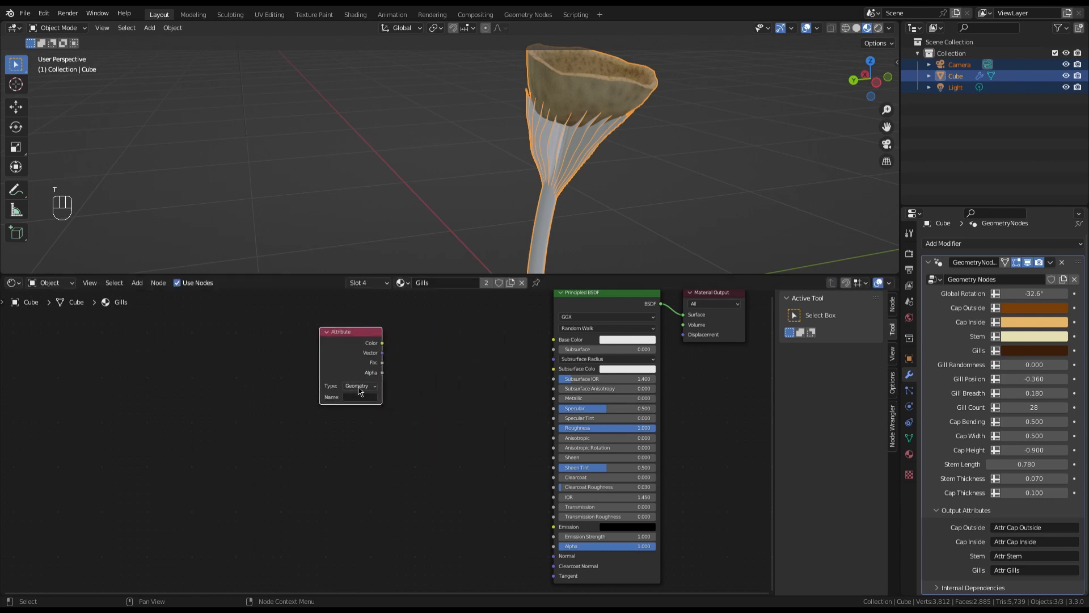
{"action": "scroll", "coordinate": [359, 391], "scroll_direction": "up", "scroll_amount": 2}
{"action": "left_click", "coordinate": [373, 404]}
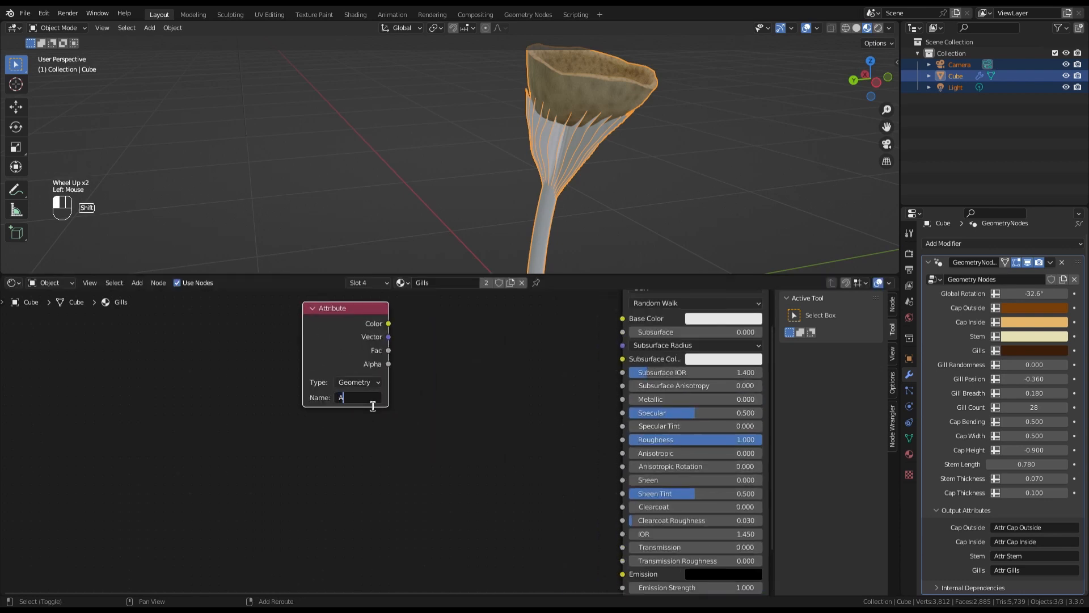
{"action": "type", "text": "Attr Gi"}
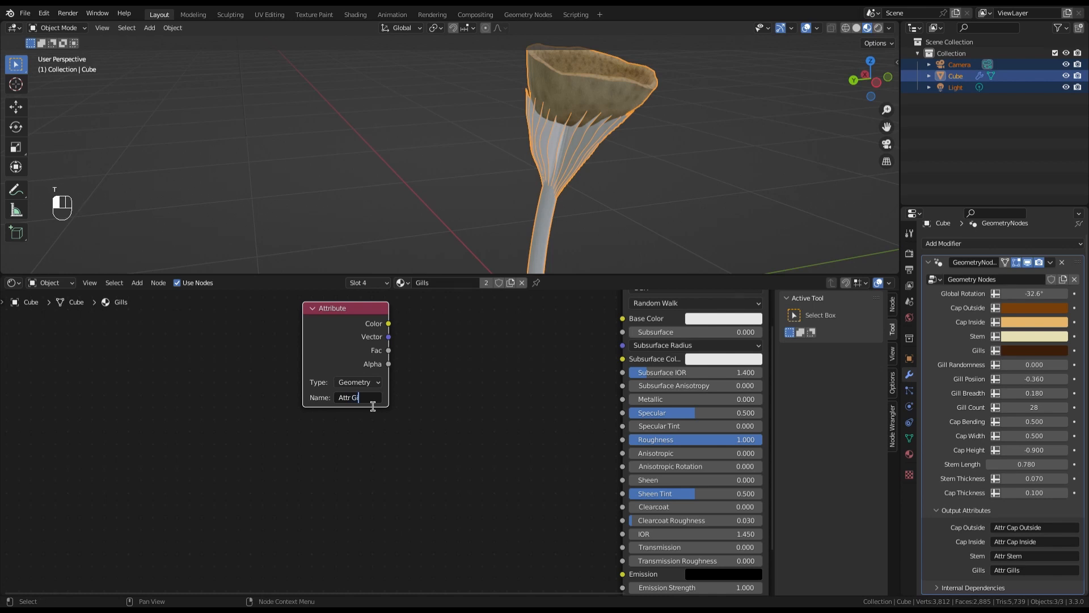
{"action": "type", "text": "lls"}
{"action": "left_click", "coordinate": [373, 406]}
{"action": "left_click_drag", "start_coordinate": [388, 324], "coordinate": [622, 319]}
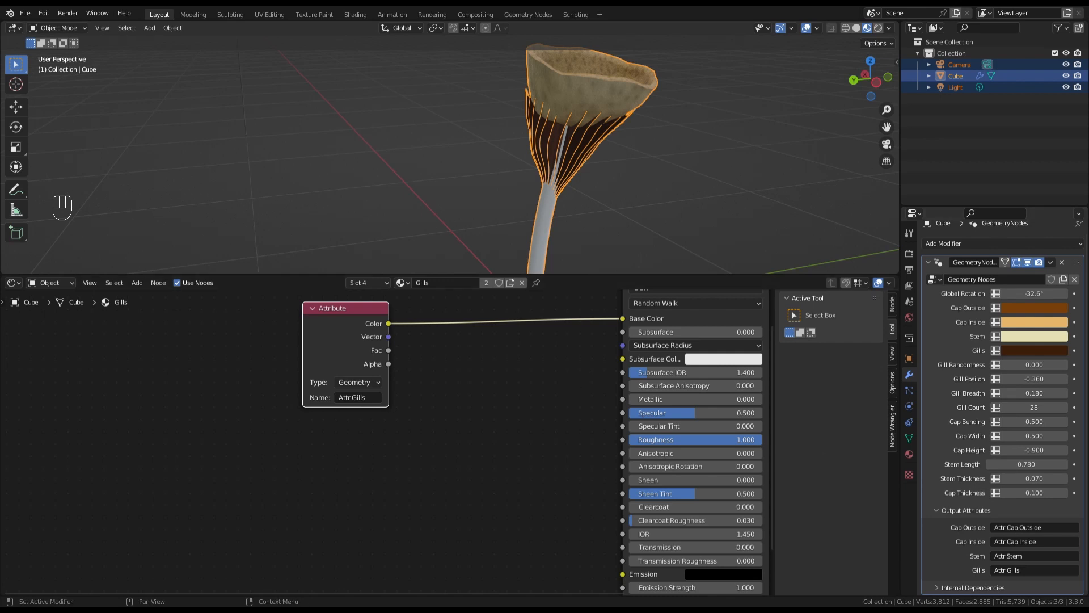
Move the Attribute node lower in the node tree, below the level of the Base Color input.
{"action": "scroll", "coordinate": [504, 448], "scroll_direction": "down", "scroll_amount": 1}
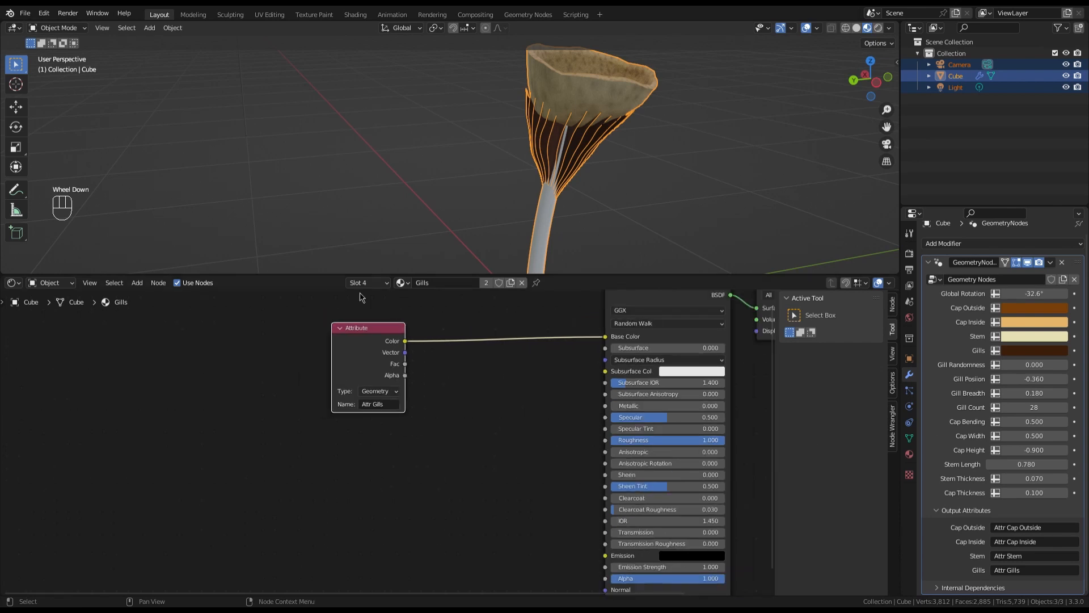
{"action": "left_click", "coordinate": [358, 338]}
{"action": "scroll", "coordinate": [418, 369], "scroll_direction": "up", "scroll_amount": 4}
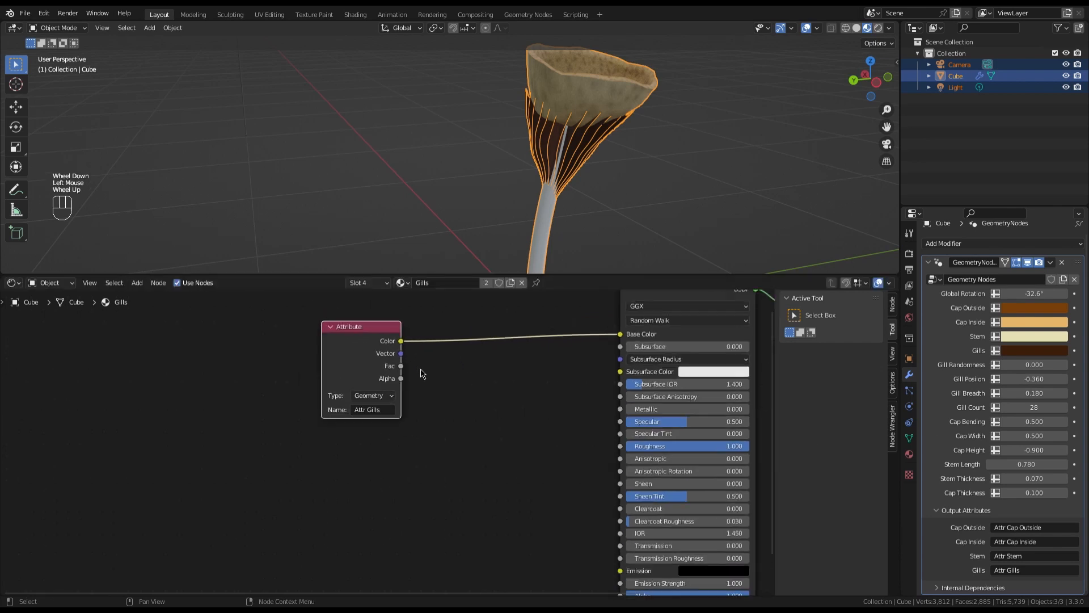
{"action": "left_click_drag", "start_coordinate": [356, 318], "coordinate": [427, 410]}
{"action": "scroll", "coordinate": [564, 150], "scroll_direction": "up", "scroll_amount": 2}
{"action": "scroll", "coordinate": [563, 150], "scroll_direction": "down", "scroll_amount": 1}
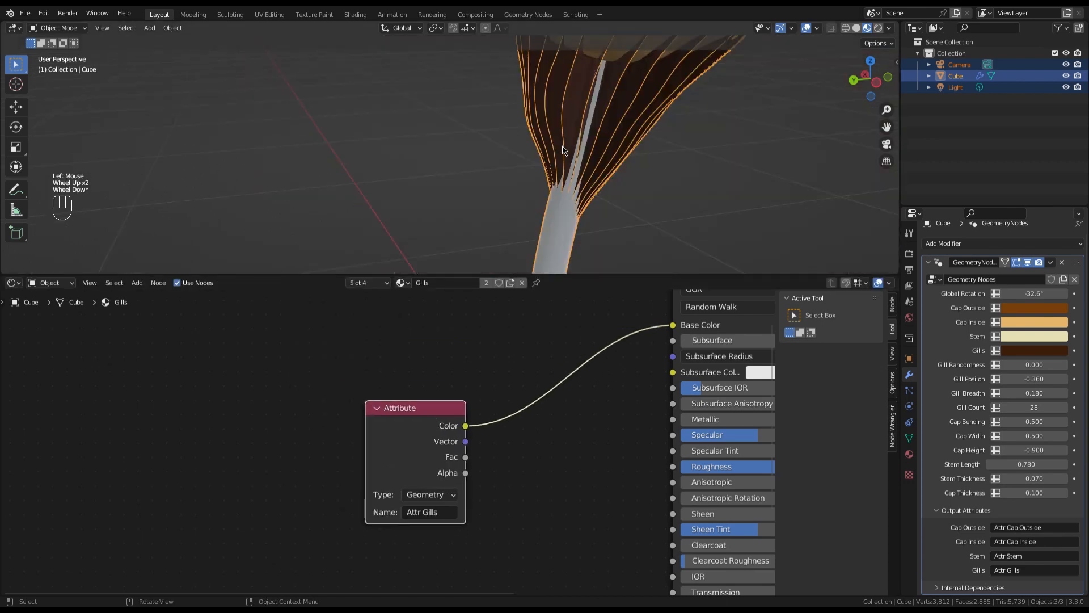
{"action": "left_click_drag", "start_coordinate": [425, 406], "coordinate": [425, 409]}
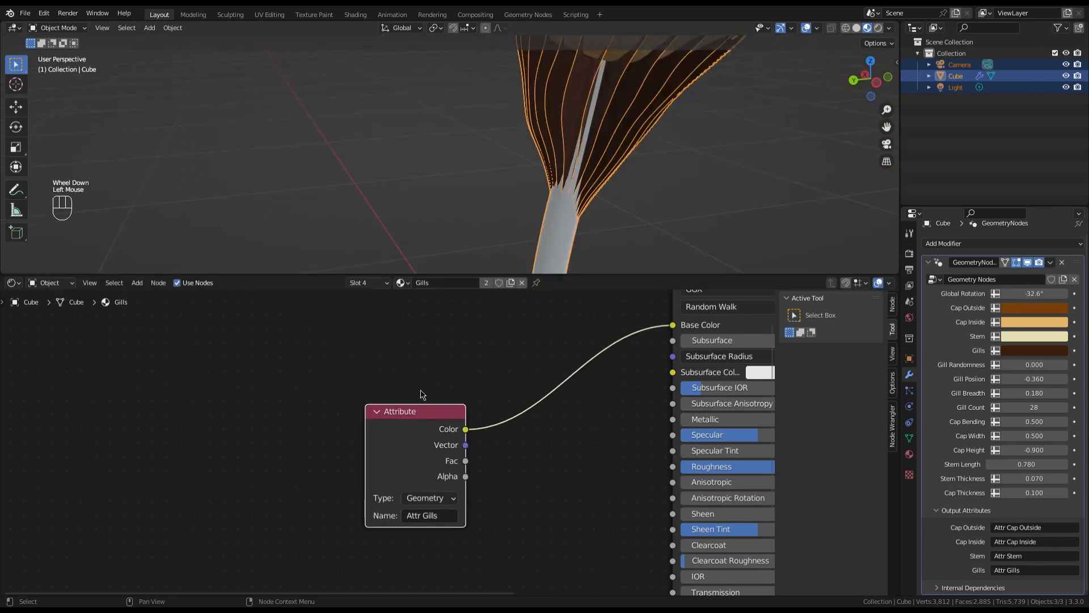
{"action": "scroll", "coordinate": [421, 391], "scroll_direction": "down", "scroll_amount": 1}
Add a Noise Texture node and place it above the Attribute node.
{"action": "left_click", "coordinate": [417, 367]}
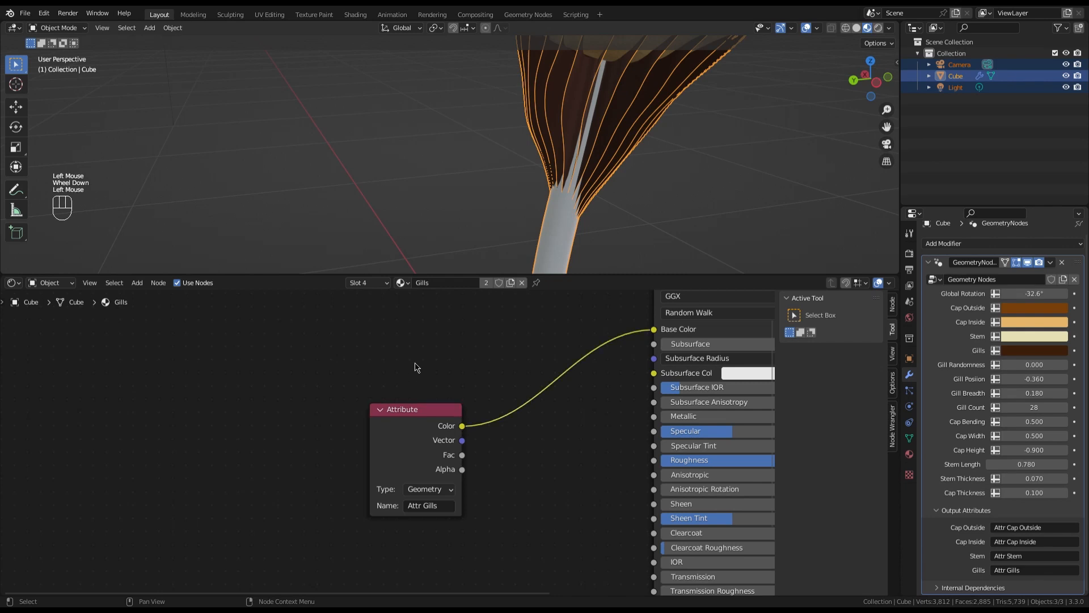
{"action": "key", "text": "shift+a"}
{"action": "left_click", "coordinate": [422, 368]}
{"action": "type", "text": "noi"}
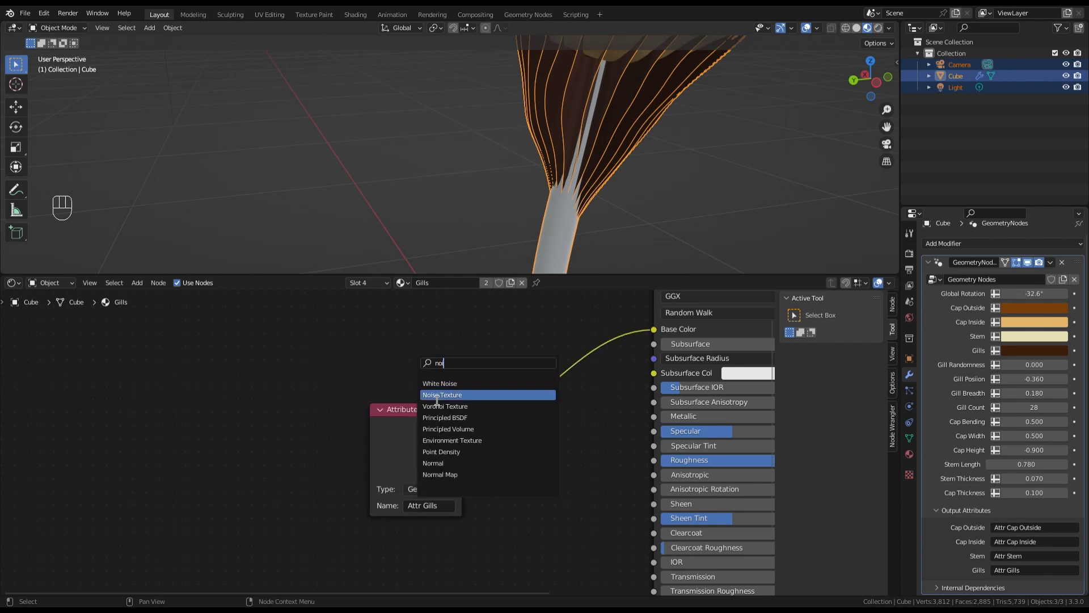
{"action": "left_click", "coordinate": [437, 394]}
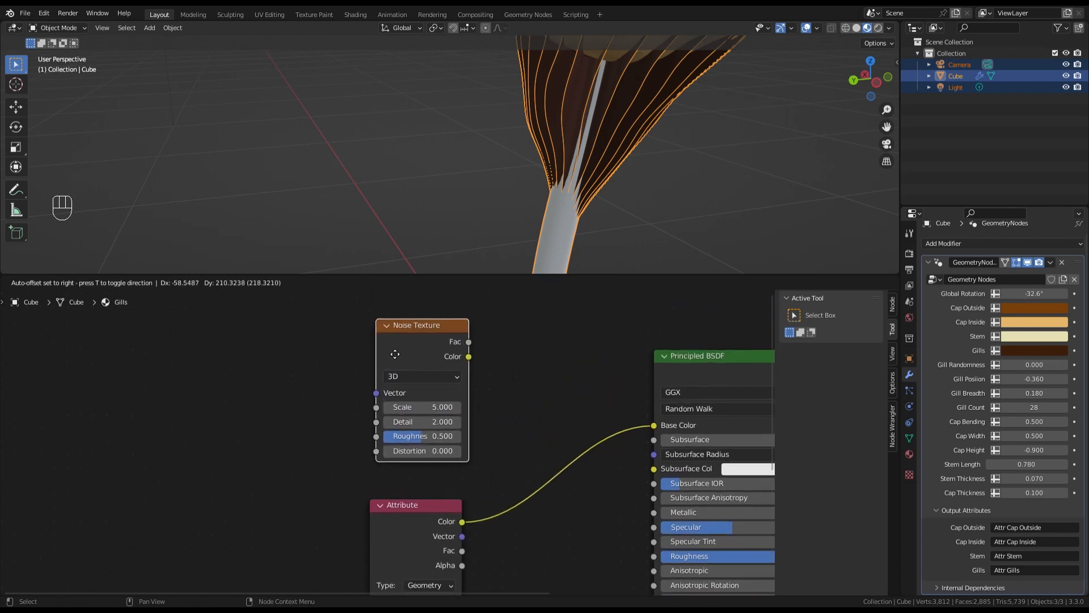
{"action": "left_click", "coordinate": [394, 354]}
{"action": "scroll", "coordinate": [457, 368], "scroll_direction": "up", "scroll_amount": 3}
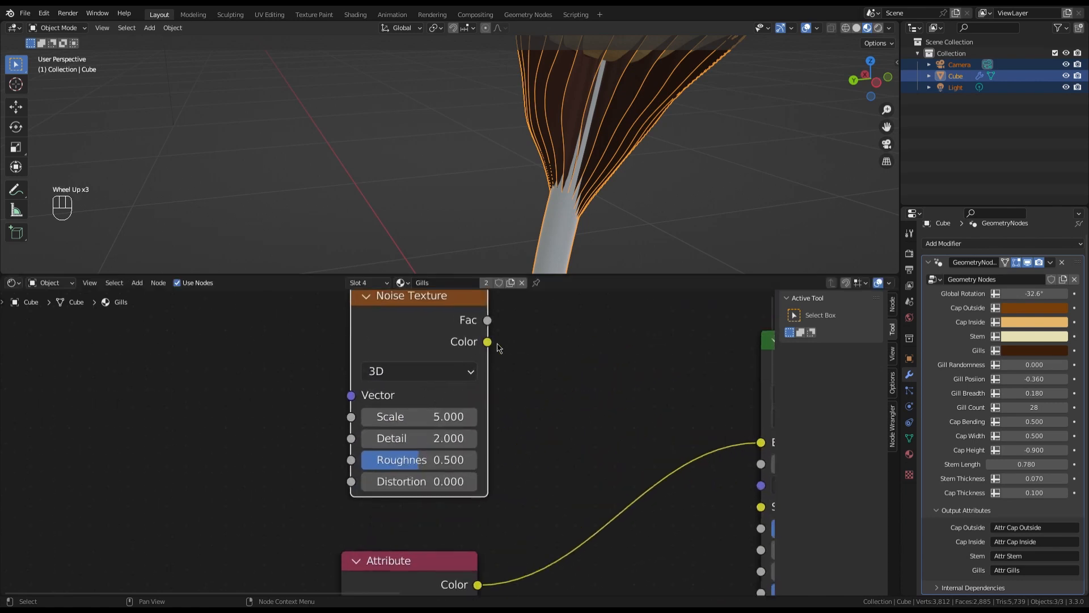
{"action": "scroll", "coordinate": [540, 454], "scroll_direction": "down", "scroll_amount": 4}
Cut the Attribute's Base Color link and route Noise Fac as Color1 and Attribute Color as Color2 through a new Mix node into Base Color.
{"action": "right_click_drag", "start_coordinate": [562, 511], "coordinate": [516, 384], "text": "ctrl"}
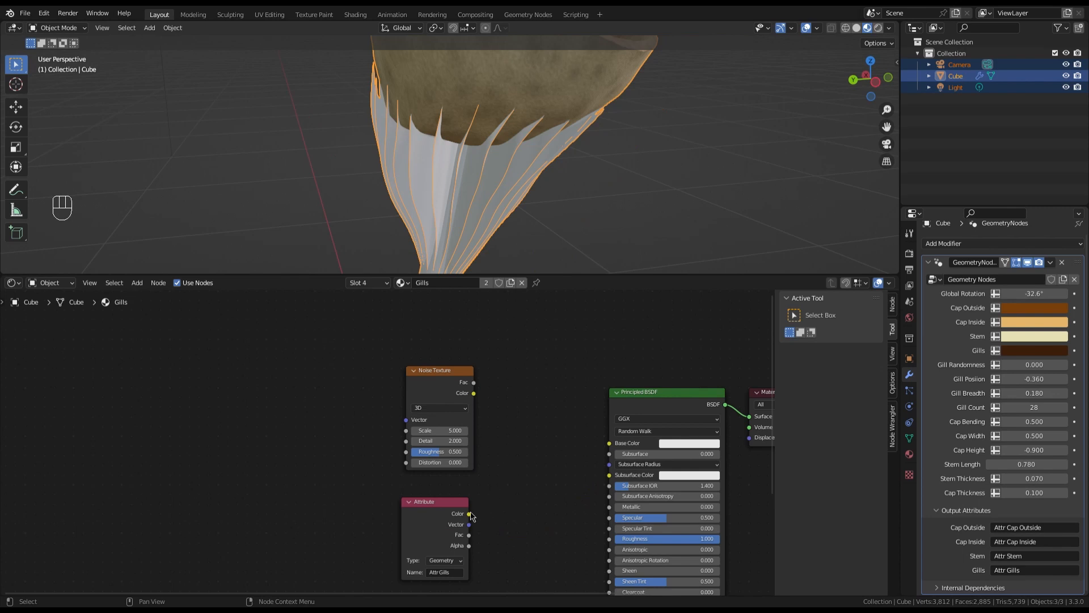
{"action": "left_click_drag", "start_coordinate": [468, 514], "coordinate": [511, 463]}
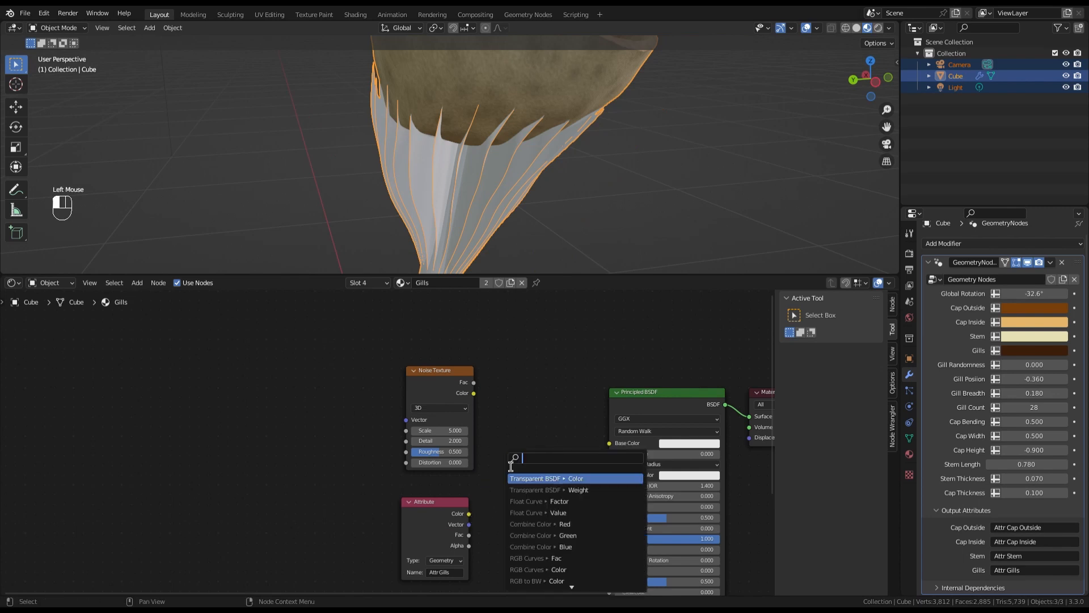
{"action": "type", "text": "color1"}
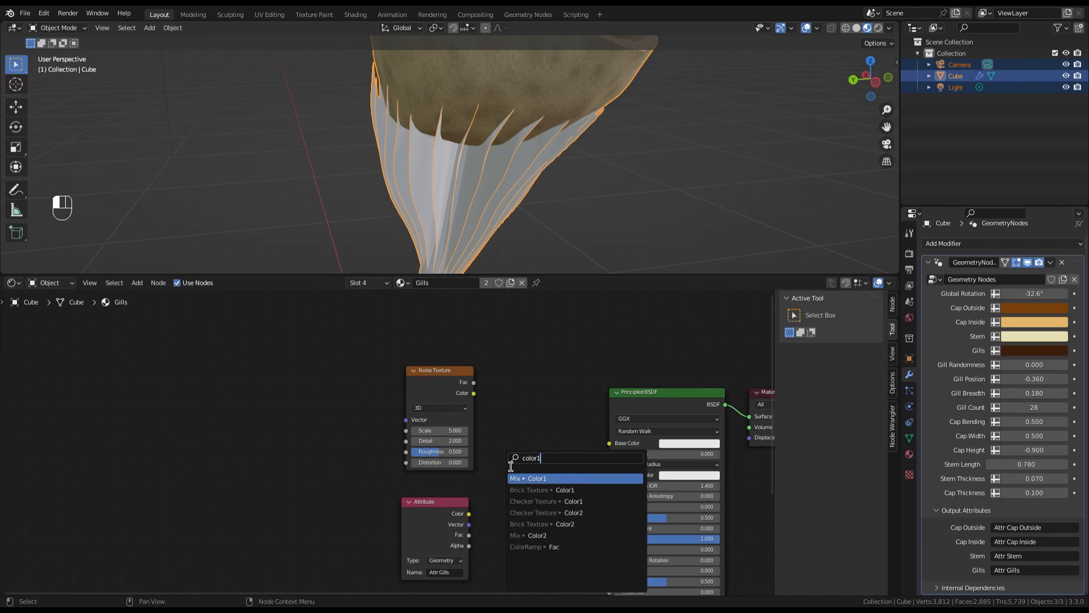
{"action": "left_click", "coordinate": [532, 478]}
{"action": "left_click", "coordinate": [530, 451]}
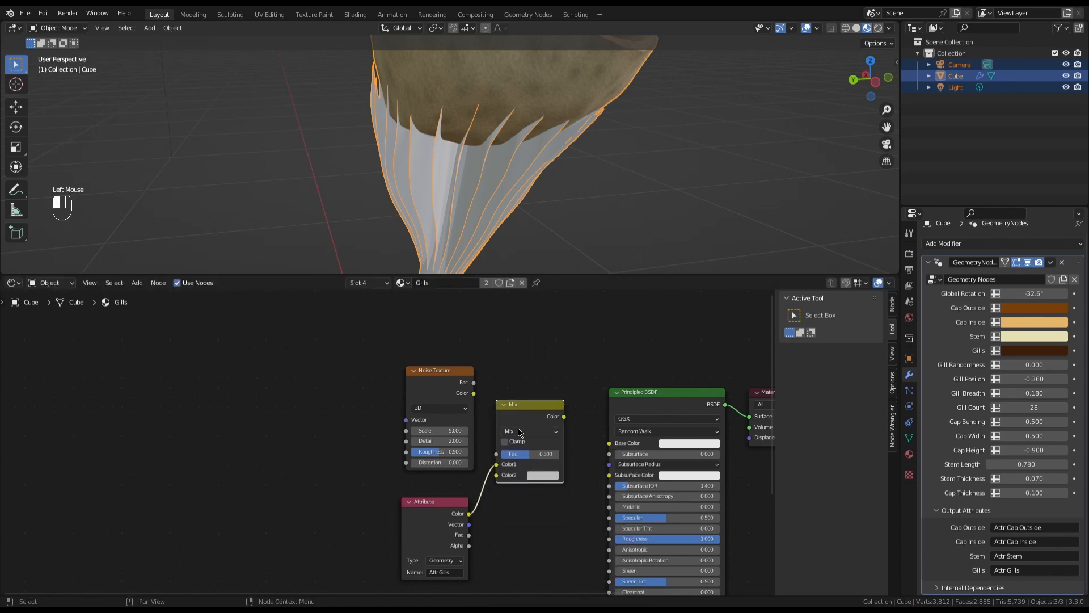
{"action": "left_click_drag", "start_coordinate": [474, 383], "coordinate": [503, 468]}
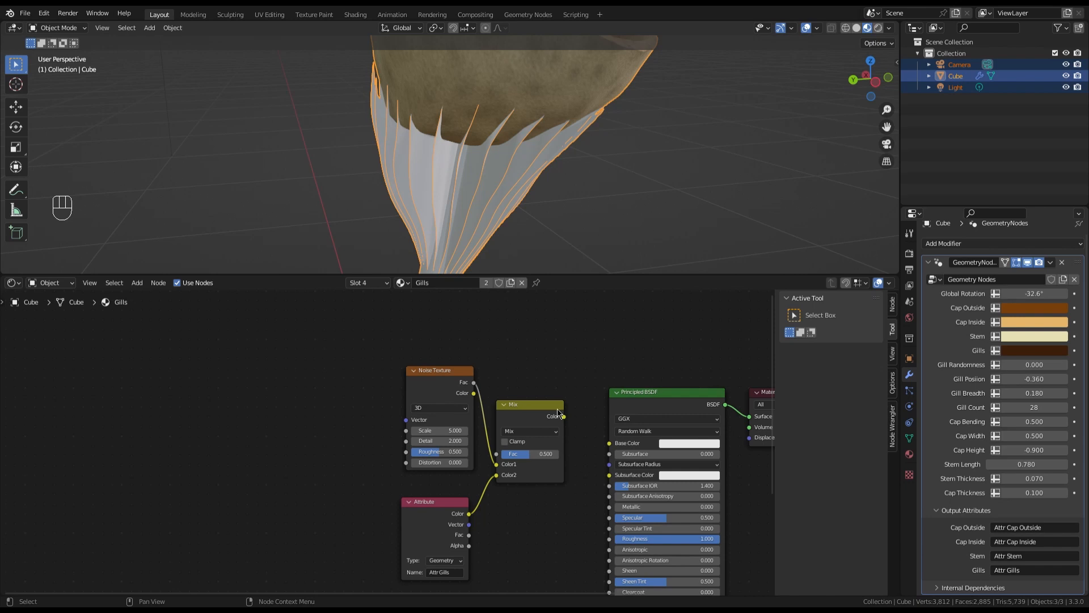
{"action": "left_click_drag", "start_coordinate": [565, 417], "coordinate": [609, 443]}
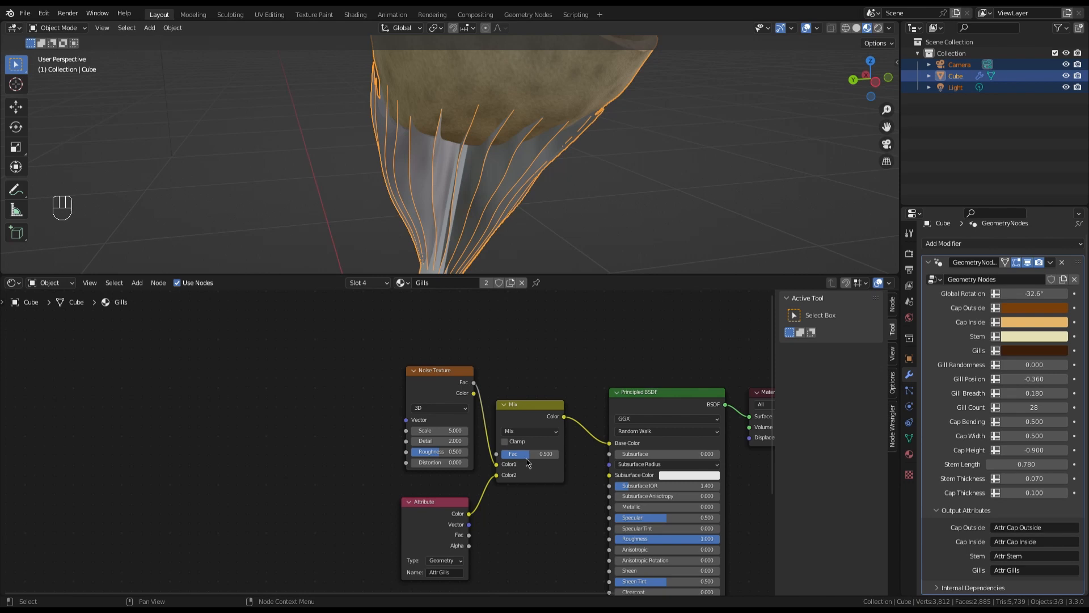
Change the Mix node's blending mode to Darken and set its Fac to 0.925.
{"action": "left_click", "coordinate": [525, 432]}
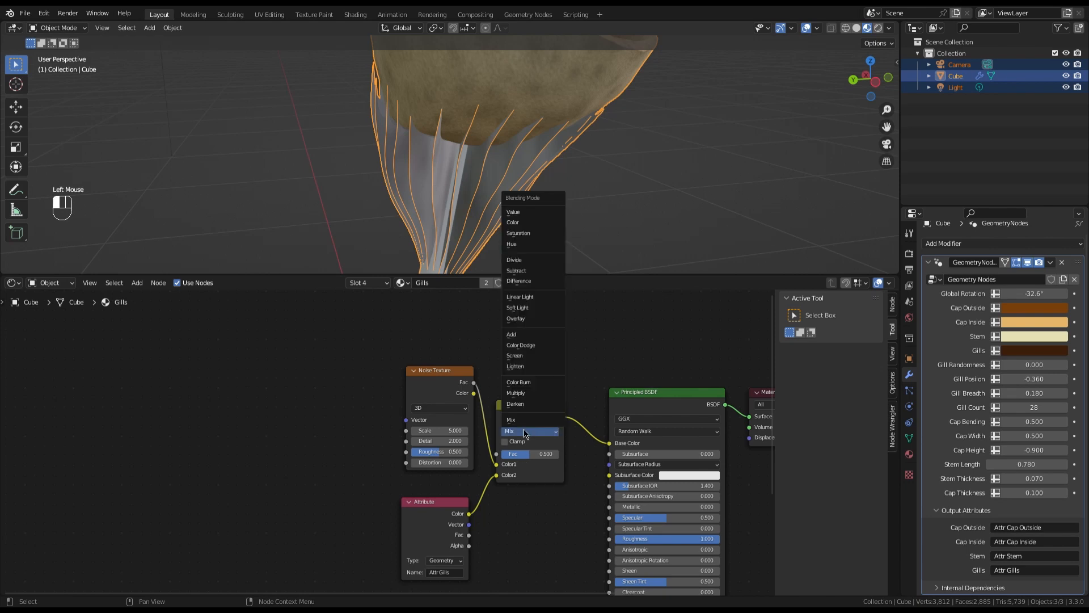
{"action": "left_click", "coordinate": [526, 404]}
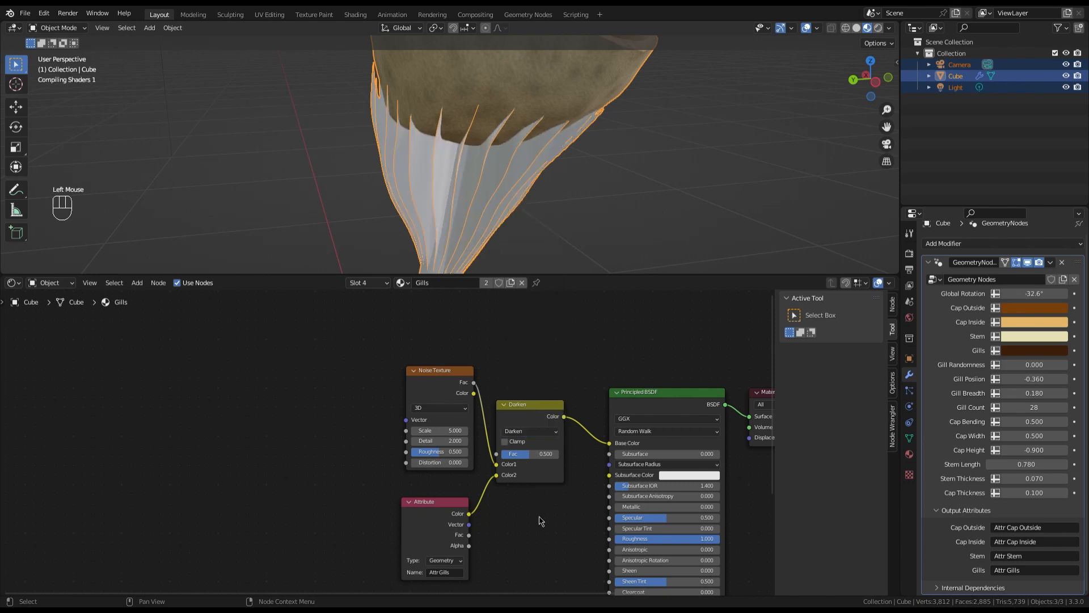
{"action": "scroll", "coordinate": [527, 451], "scroll_direction": "up", "scroll_amount": 2}
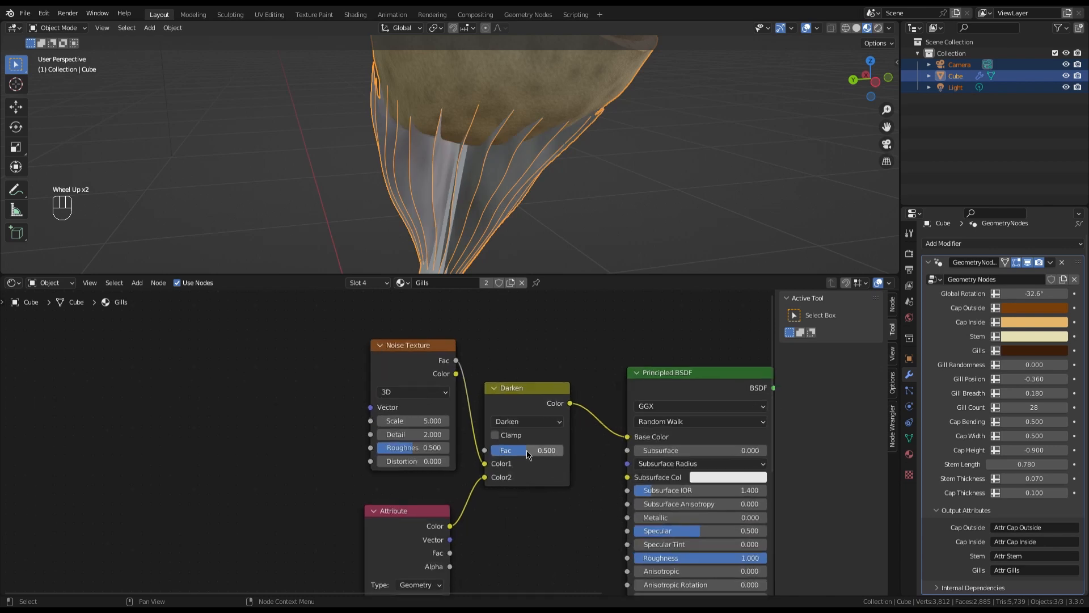
{"action": "left_click_drag", "start_coordinate": [526, 450], "coordinate": [558, 451]}
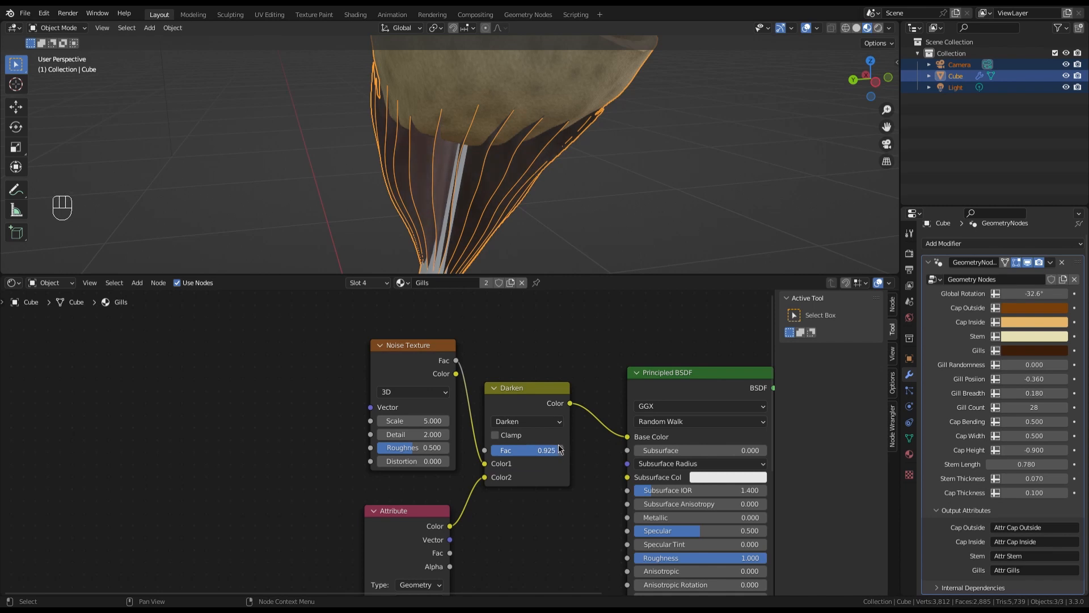
Set the Noise Texture's Scale to 135.
{"action": "left_click", "coordinate": [417, 421]}
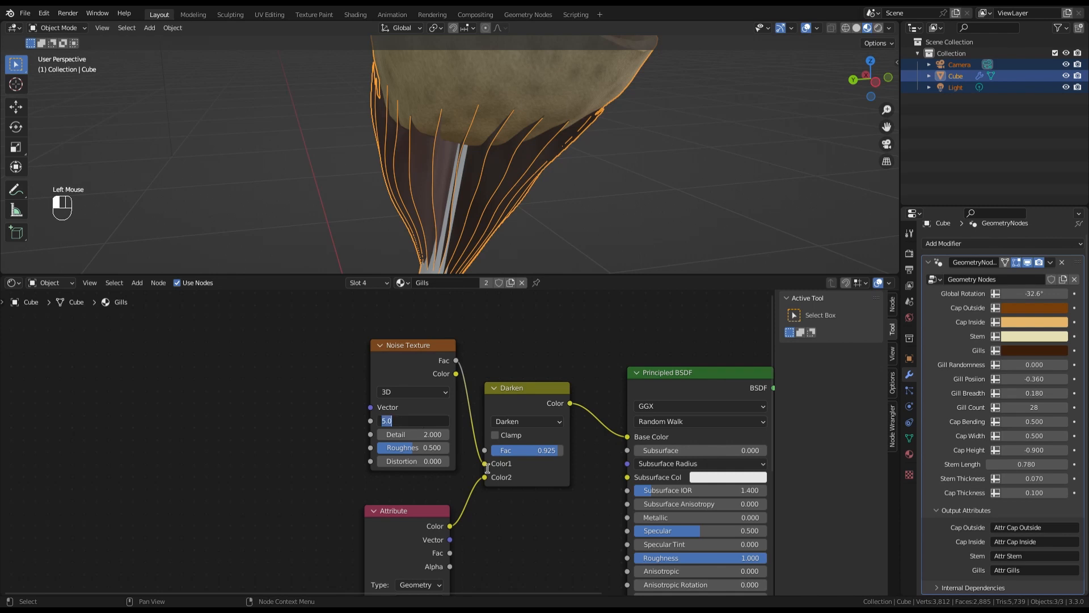
{"action": "type", "text": "135"}
{"action": "key", "text": "Return"}
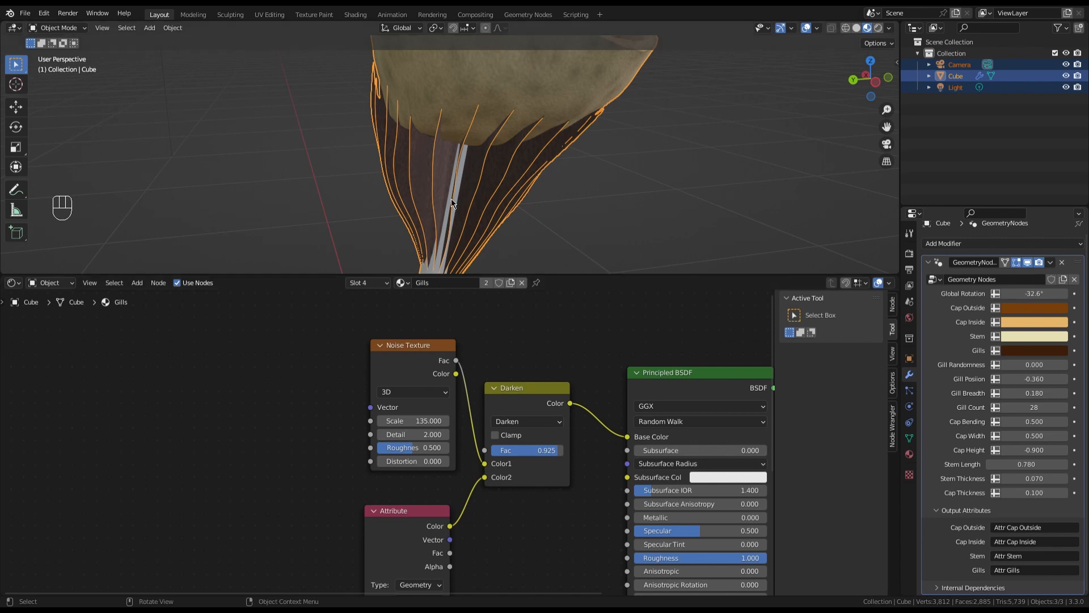
Deselect the mushroom and examine its gills from different distances and angles.
{"action": "scroll", "coordinate": [461, 184], "scroll_direction": "down", "scroll_amount": 8}
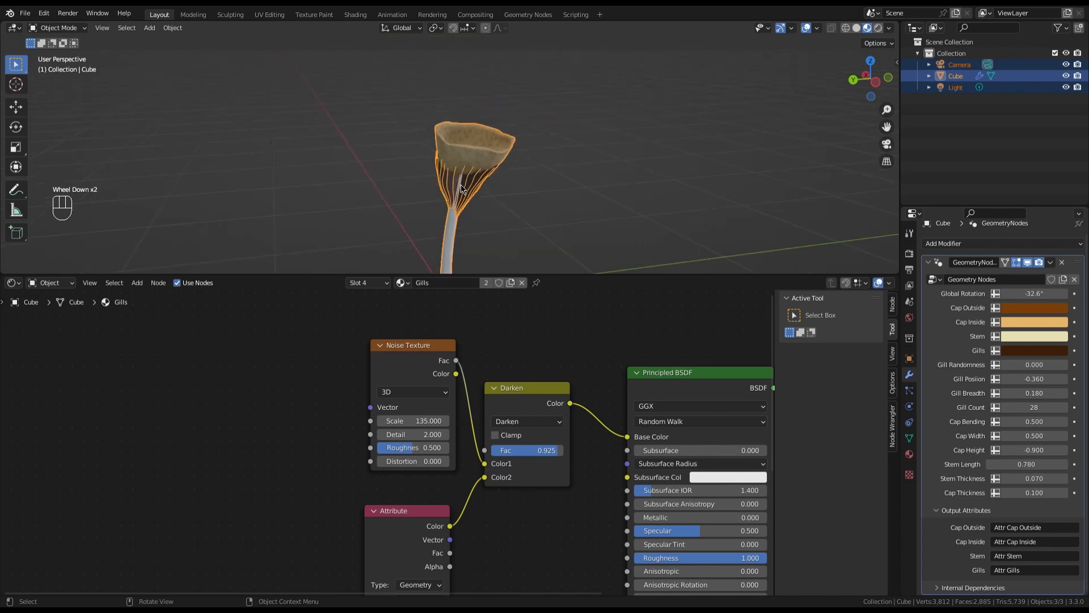
{"action": "scroll", "coordinate": [337, 346], "scroll_direction": "down", "scroll_amount": 7}
{"action": "scroll", "coordinate": [449, 238], "scroll_direction": "up", "scroll_amount": 3}
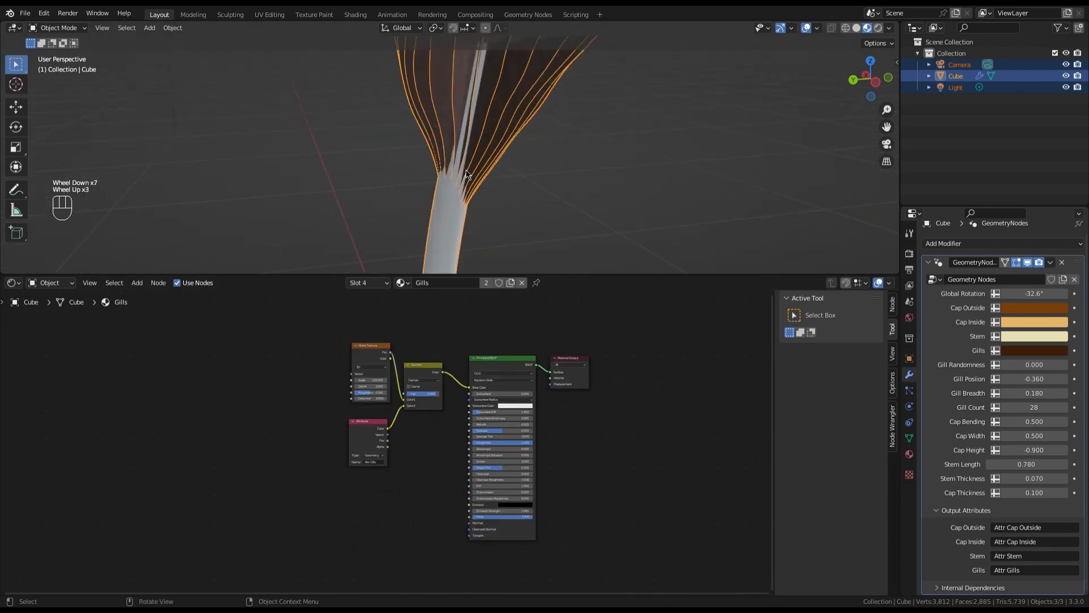
{"action": "left_click", "coordinate": [546, 204]}
{"action": "scroll", "coordinate": [526, 170], "scroll_direction": "down", "scroll_amount": 1}
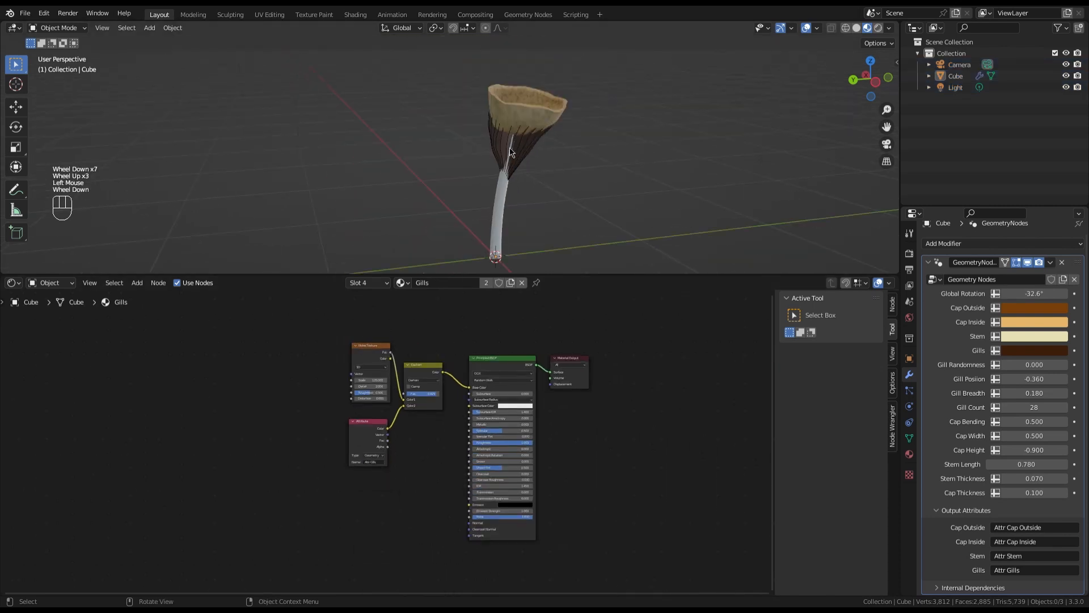
{"action": "scroll", "coordinate": [513, 142], "scroll_direction": "up", "scroll_amount": 1}
{"action": "scroll", "coordinate": [513, 141], "scroll_direction": "down", "scroll_amount": 1}
{"action": "middle_click_drag", "start_coordinate": [512, 142], "coordinate": [598, 147]}
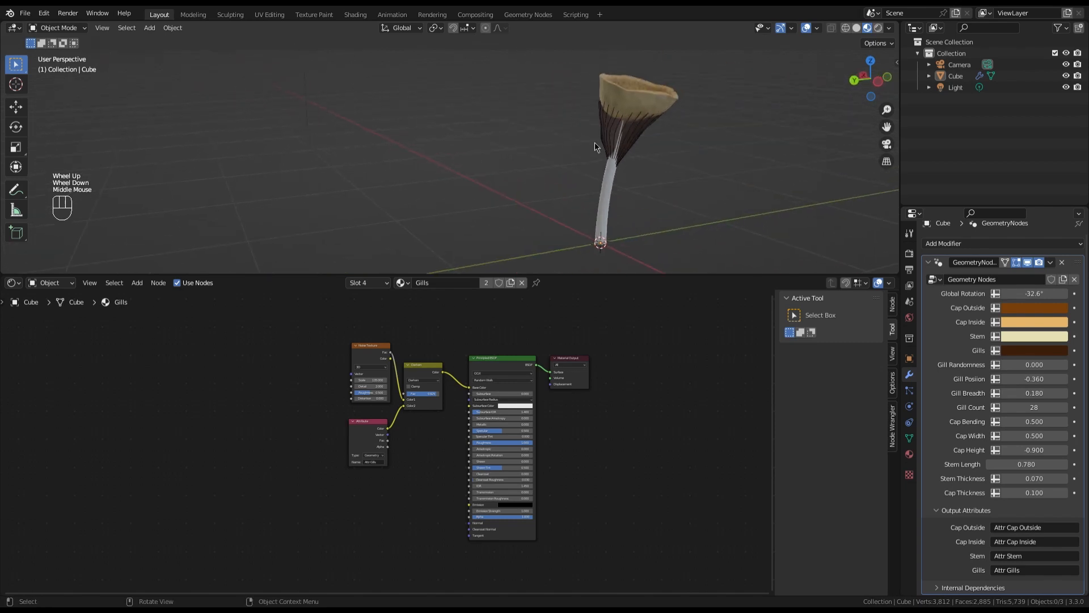
{"action": "scroll", "coordinate": [628, 132], "scroll_direction": "up", "scroll_amount": 2}
{"action": "scroll", "coordinate": [628, 131], "scroll_direction": "down", "scroll_amount": 1}
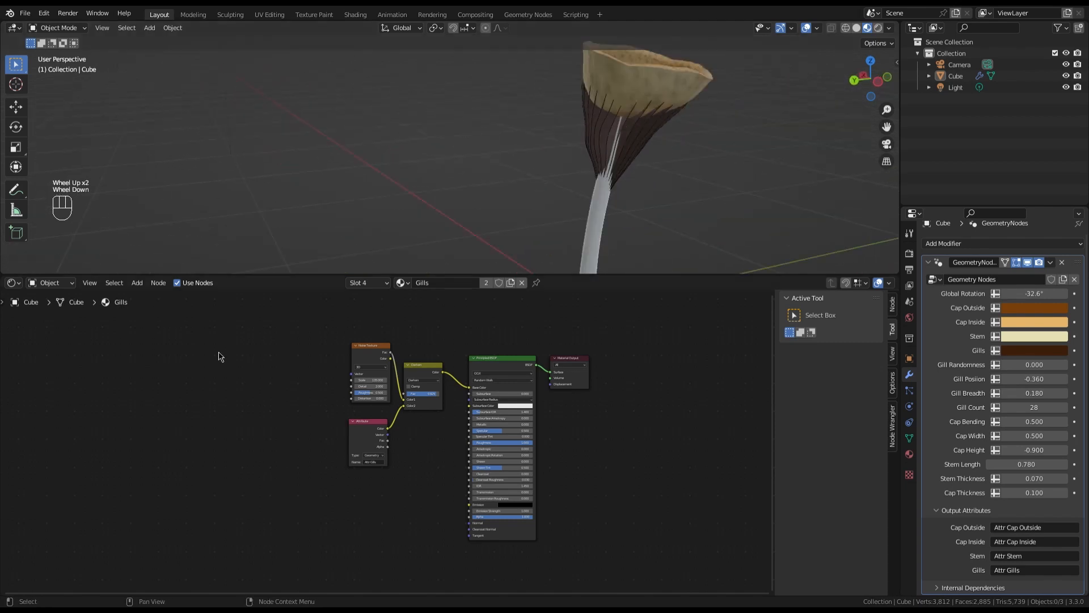
Switch to the Stem material and add an Attribute node to the left of its Principled BSDF.
{"action": "left_click", "coordinate": [368, 282]}
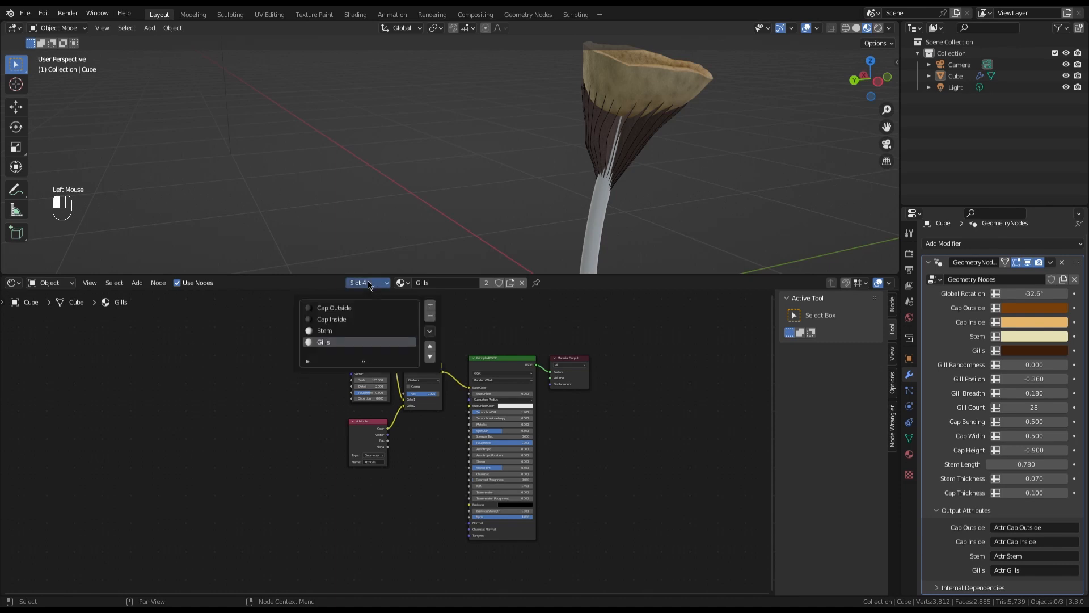
{"action": "left_click", "coordinate": [344, 331]}
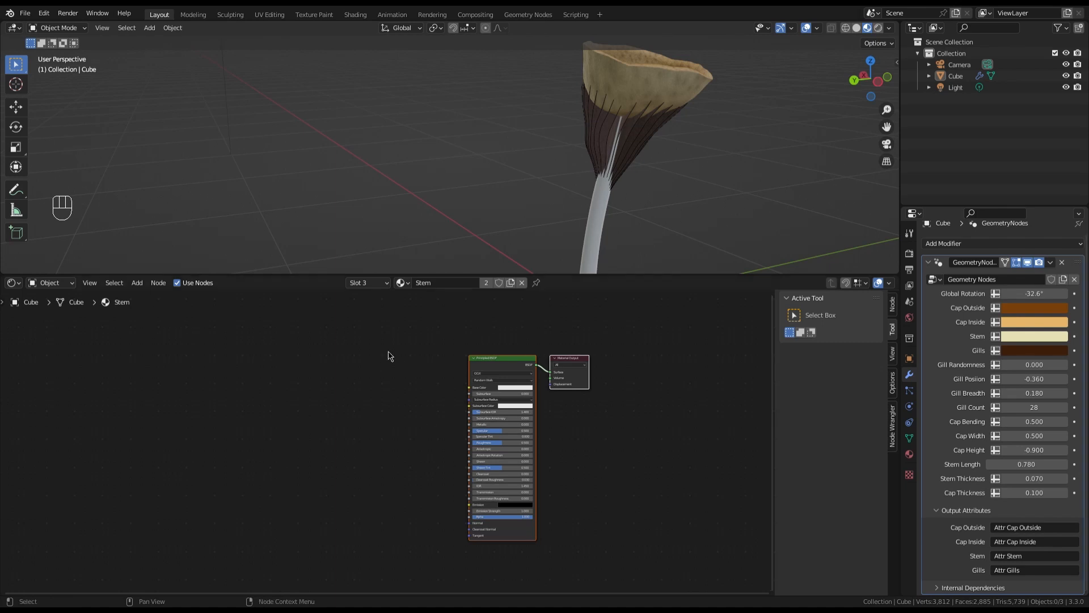
{"action": "scroll", "coordinate": [323, 349], "scroll_direction": "up", "scroll_amount": 2}
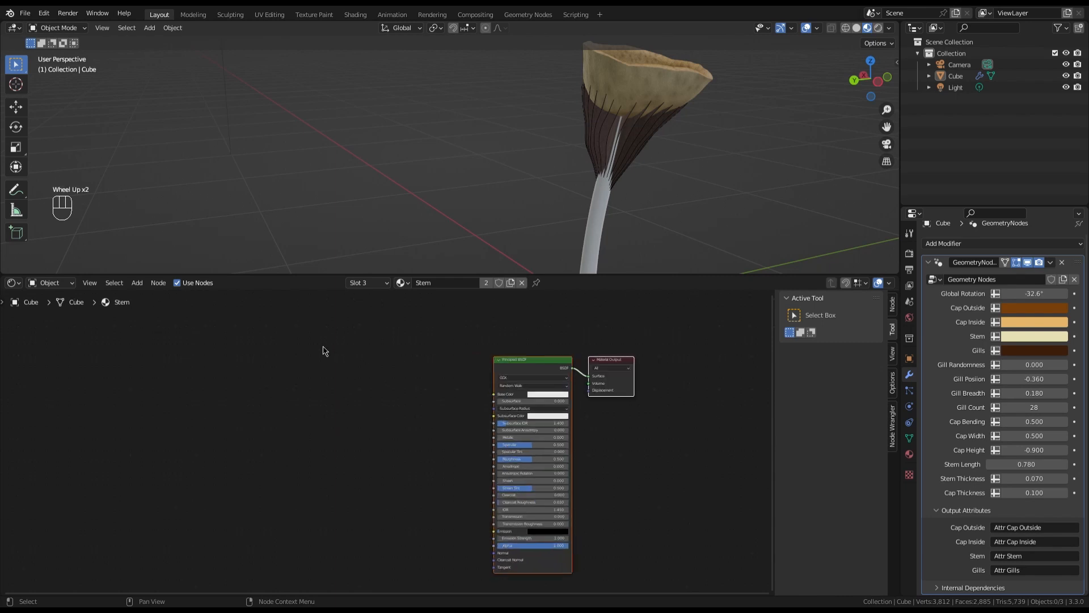
{"action": "key", "text": "ctrl+z"}
{"action": "key", "text": "ctrl+z"}
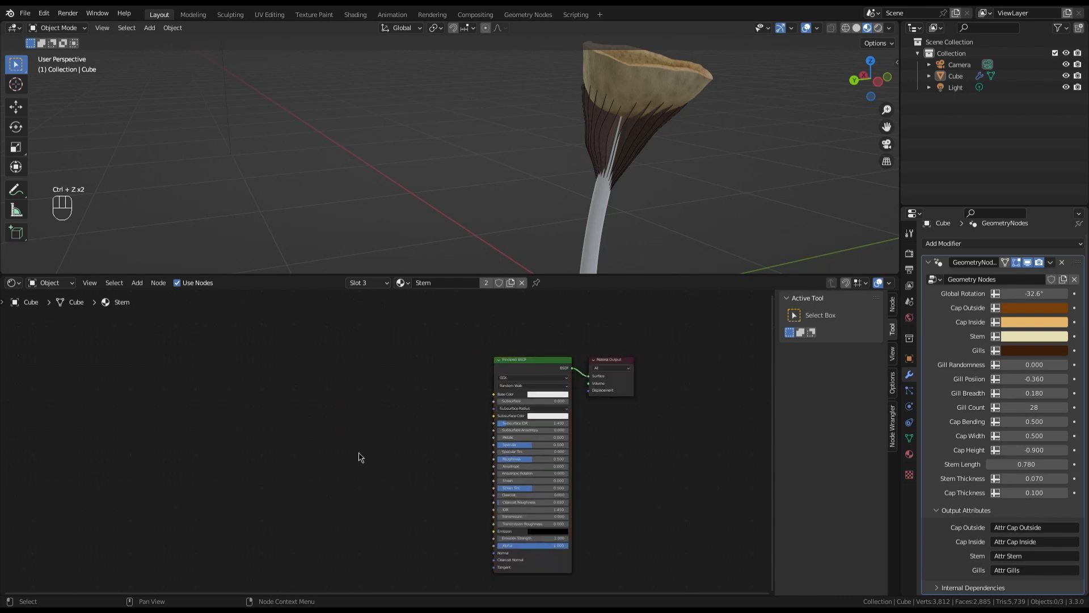
{"action": "key", "text": "shift+a"}
{"action": "left_click", "coordinate": [361, 454]}
{"action": "type", "text": "att"}
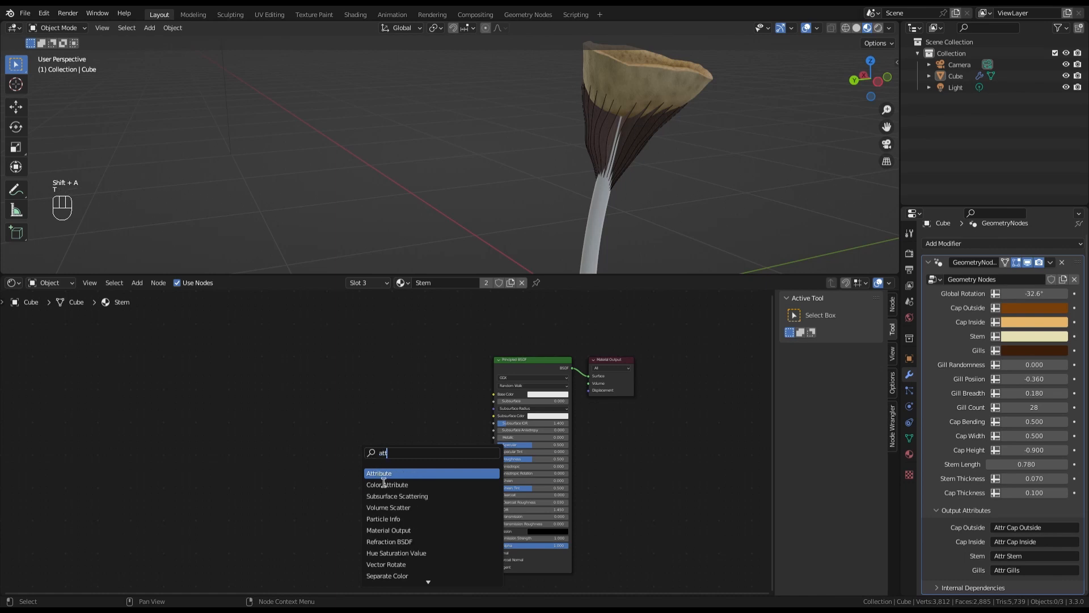
{"action": "key", "text": "Return"}
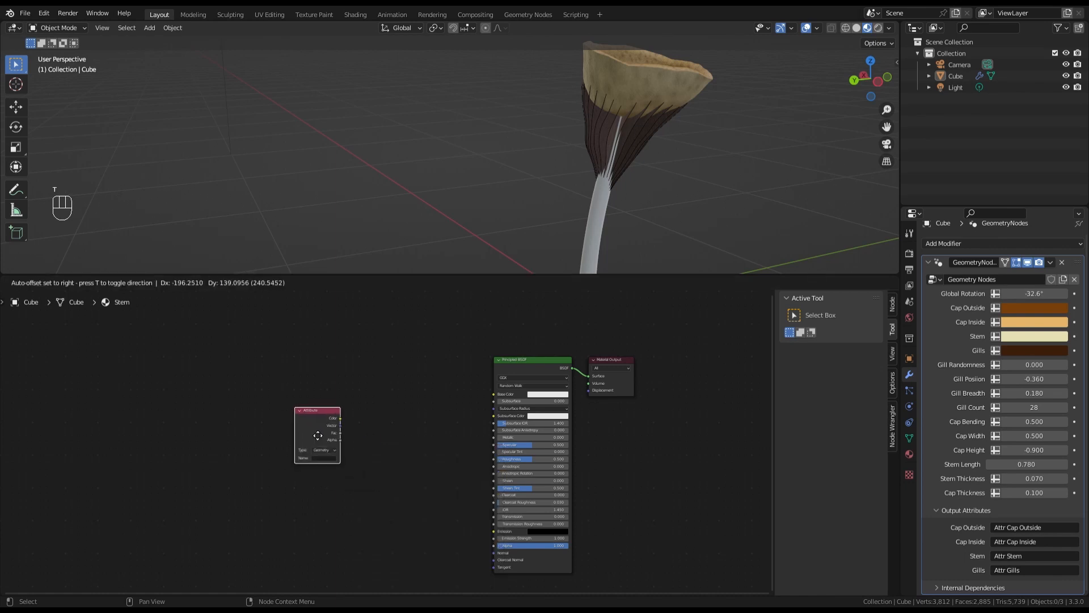
{"action": "left_click", "coordinate": [318, 456]}
Name the attribute "Attr Stem" and connect the Attribute node's Color to the Principled BSDF's Base Color.
{"action": "scroll", "coordinate": [320, 460], "scroll_direction": "up", "scroll_amount": 1}
{"action": "left_click", "coordinate": [318, 457]}
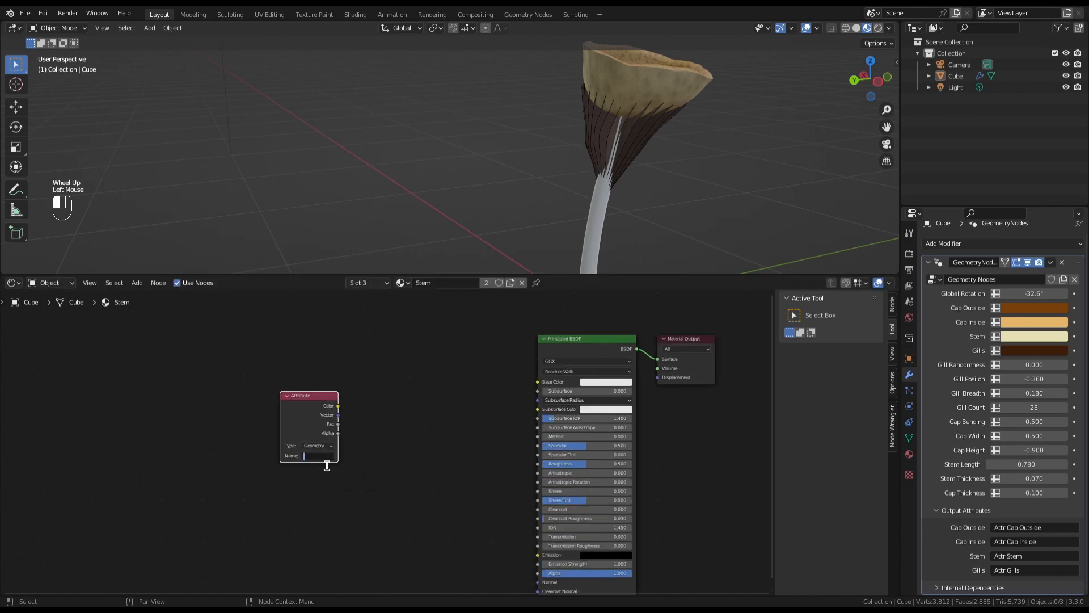
{"action": "type", "text": "Attr Stem"}
{"action": "left_click", "coordinate": [327, 466]}
{"action": "left_click_drag", "start_coordinate": [338, 406], "coordinate": [538, 389]}
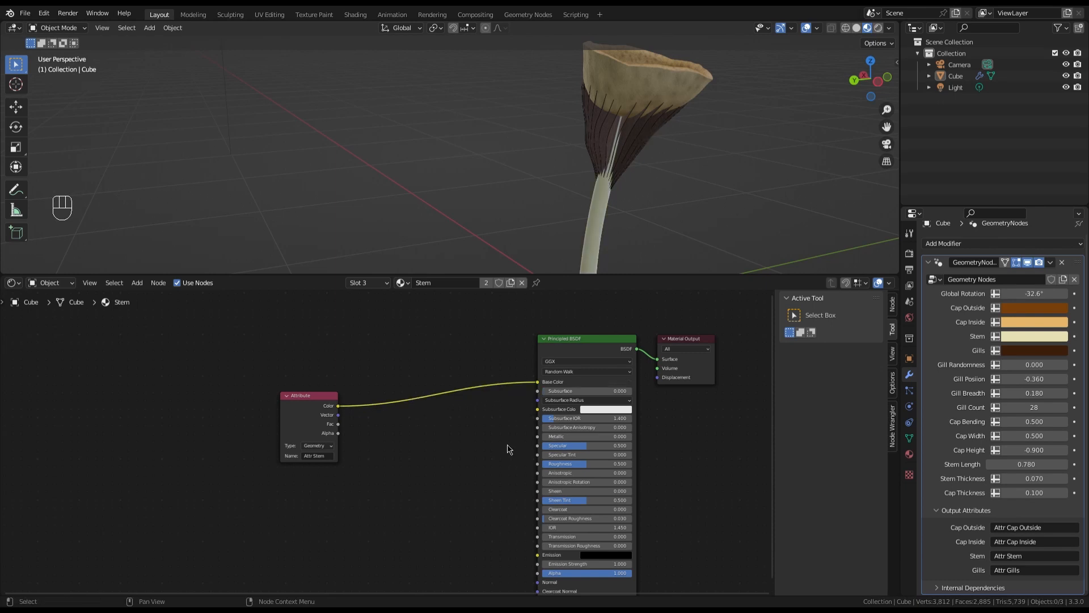
Shift the modifier's Stem color slightly toward a warmer, peachy beige.
{"action": "scroll", "coordinate": [597, 223], "scroll_direction": "up", "scroll_amount": 2}
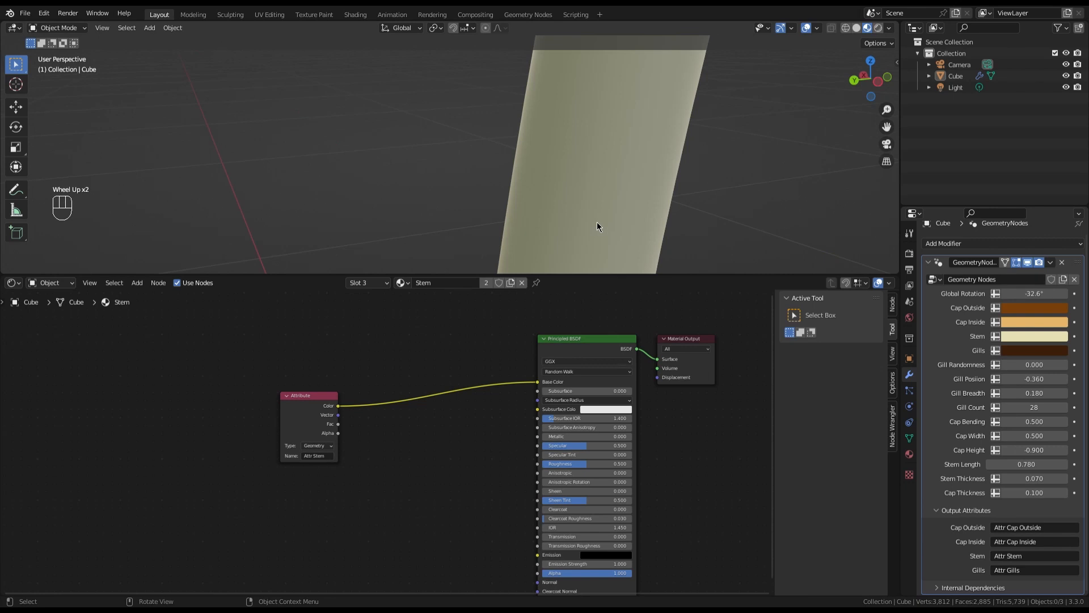
{"action": "scroll", "coordinate": [593, 224], "scroll_direction": "down", "scroll_amount": 1}
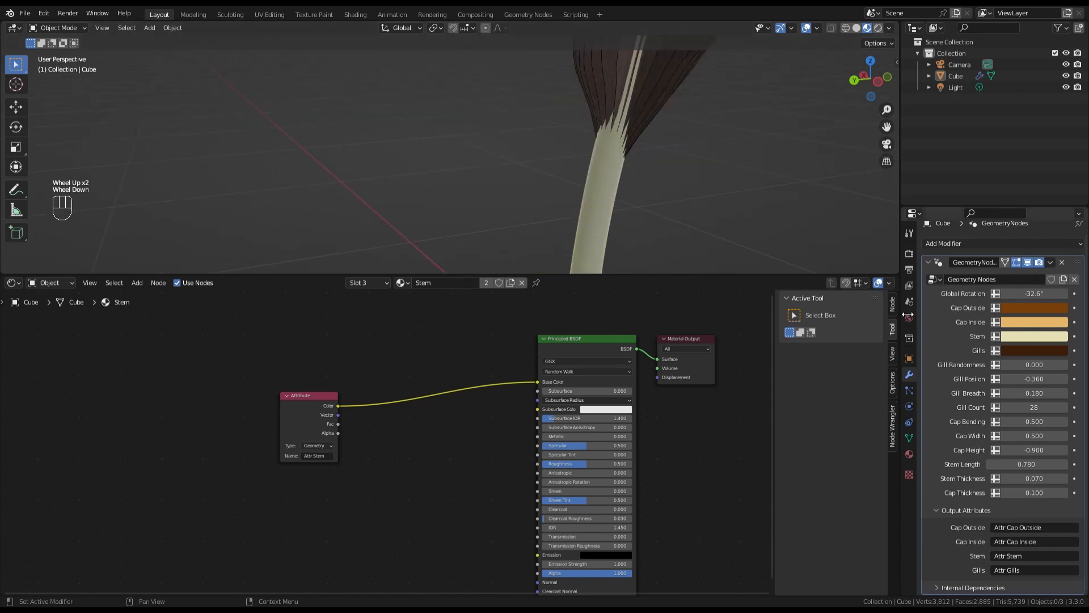
{"action": "left_click", "coordinate": [1030, 342]}
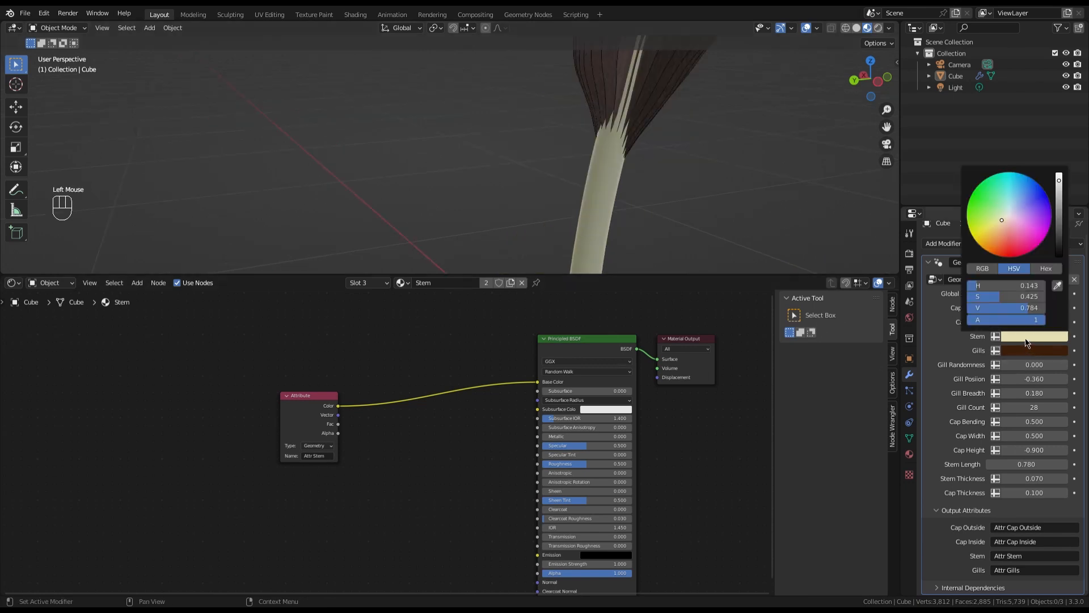
{"action": "left_click_drag", "start_coordinate": [1002, 222], "coordinate": [1001, 227]}
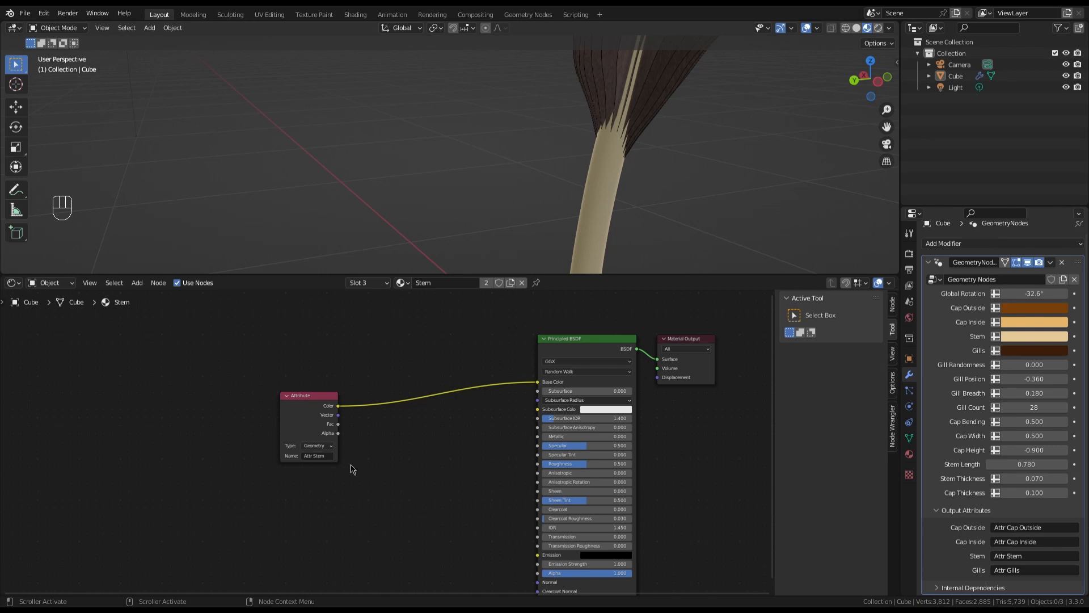
Move the Attribute node up and add a Noise Texture node below it.
{"action": "left_click_drag", "start_coordinate": [310, 400], "coordinate": [320, 367]}
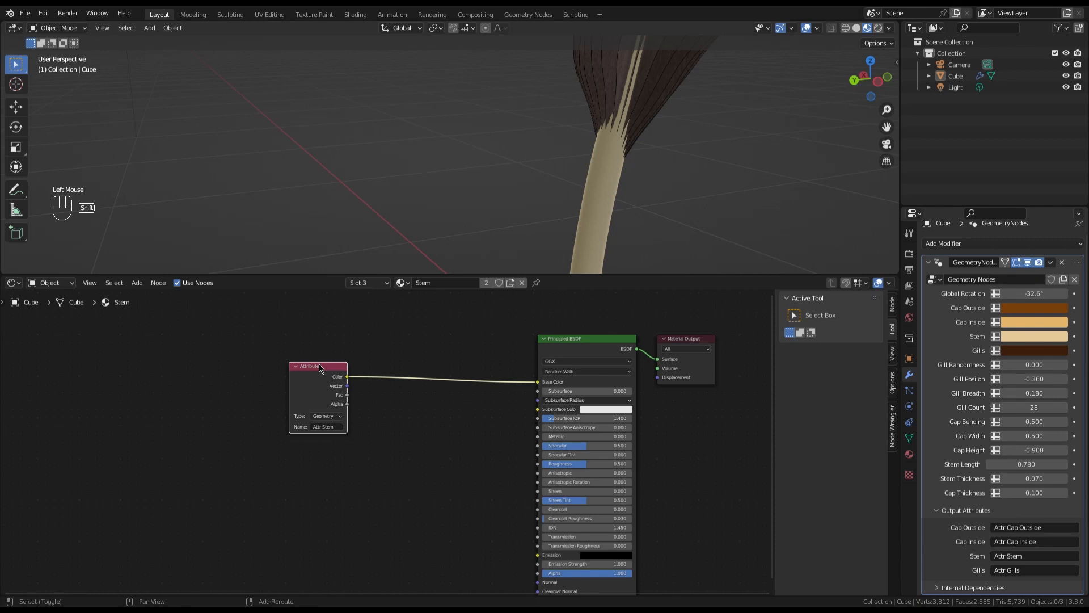
{"action": "key", "text": "shift+a"}
{"action": "left_click", "coordinate": [327, 370]}
{"action": "type", "text": "noi"}
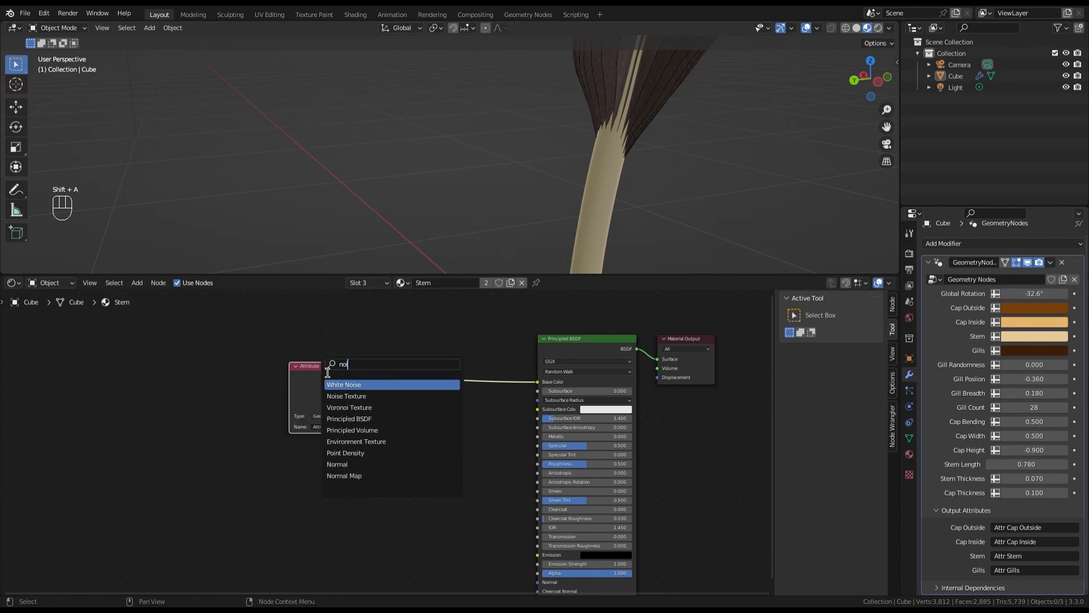
{"action": "left_click", "coordinate": [360, 396]}
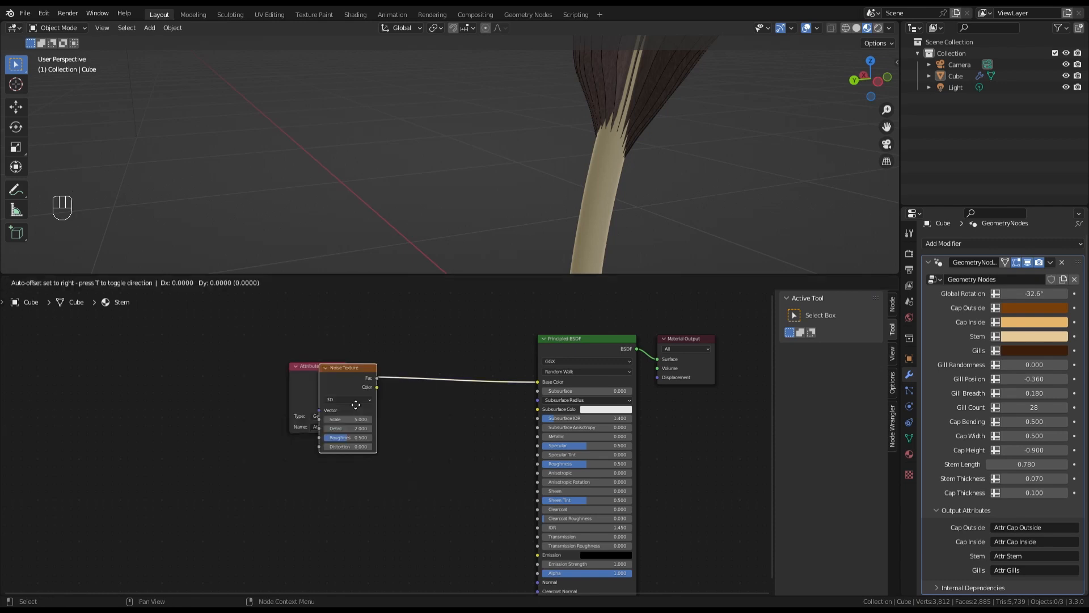
{"action": "left_click", "coordinate": [331, 484]}
Cut the Attribute's Base Color link and feed Attribute Color as Color1 and Noise Color as Color2 into a new Mix node.
{"action": "scroll", "coordinate": [378, 470], "scroll_direction": "up", "scroll_amount": 4}
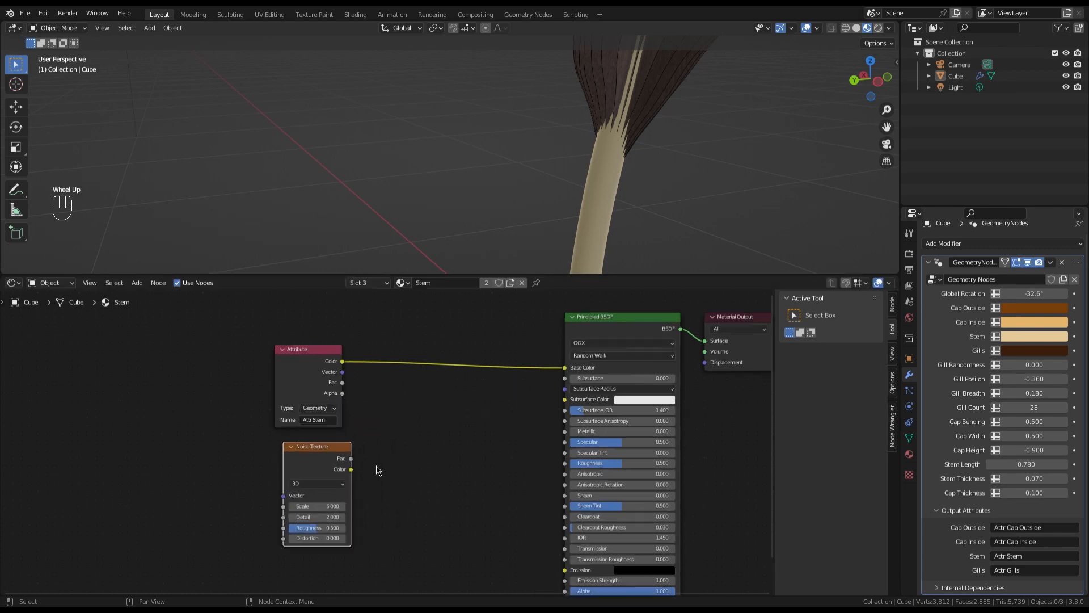
{"action": "right_click_drag", "start_coordinate": [350, 358], "coordinate": [412, 319], "text": "ctrl"}
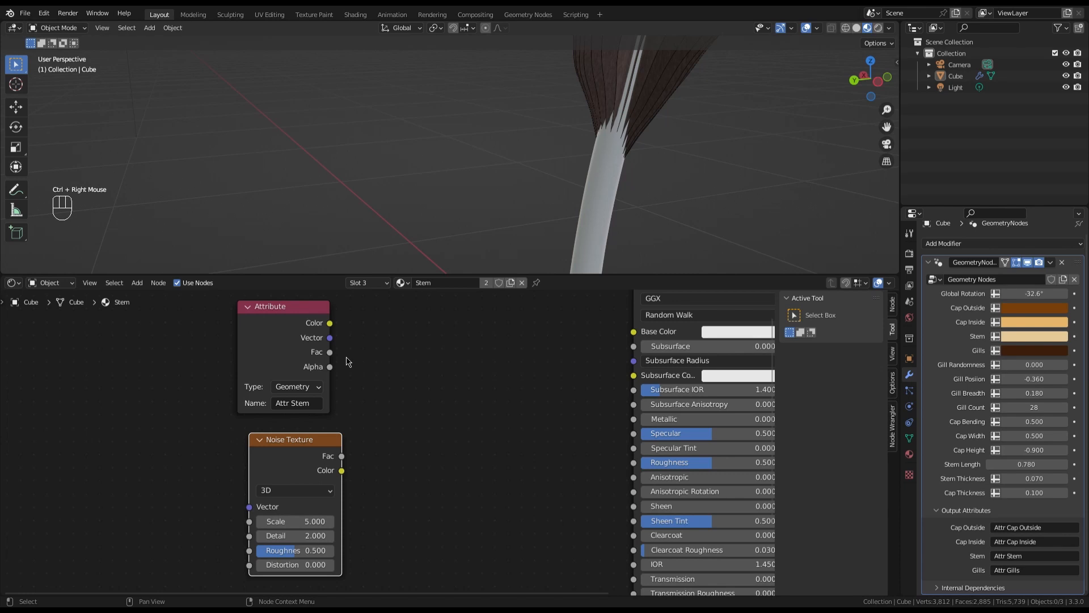
{"action": "left_click_drag", "start_coordinate": [329, 323], "coordinate": [385, 366]}
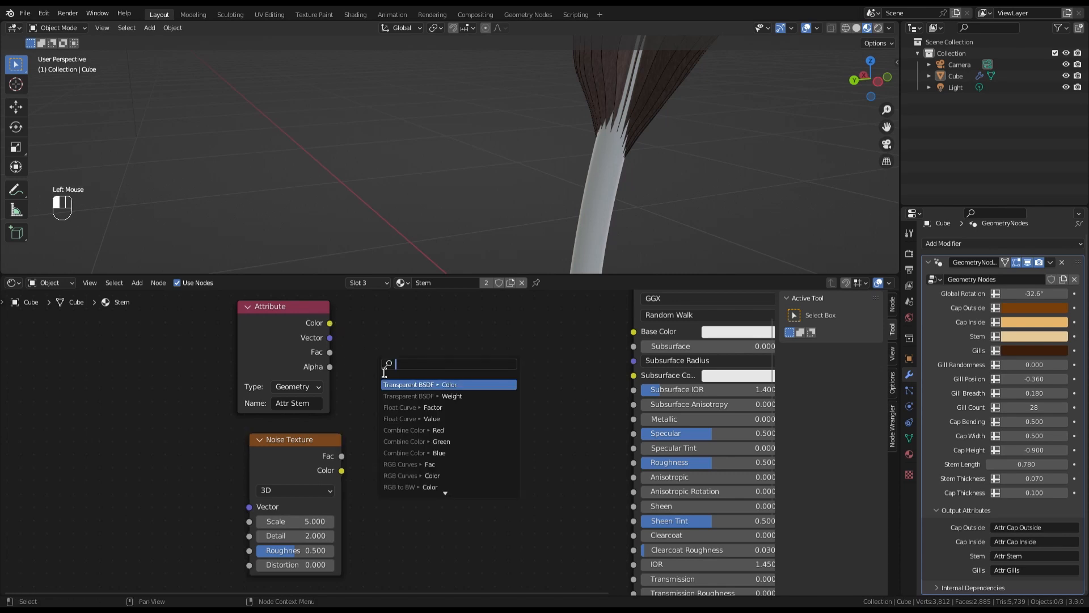
{"action": "type", "text": "color"}
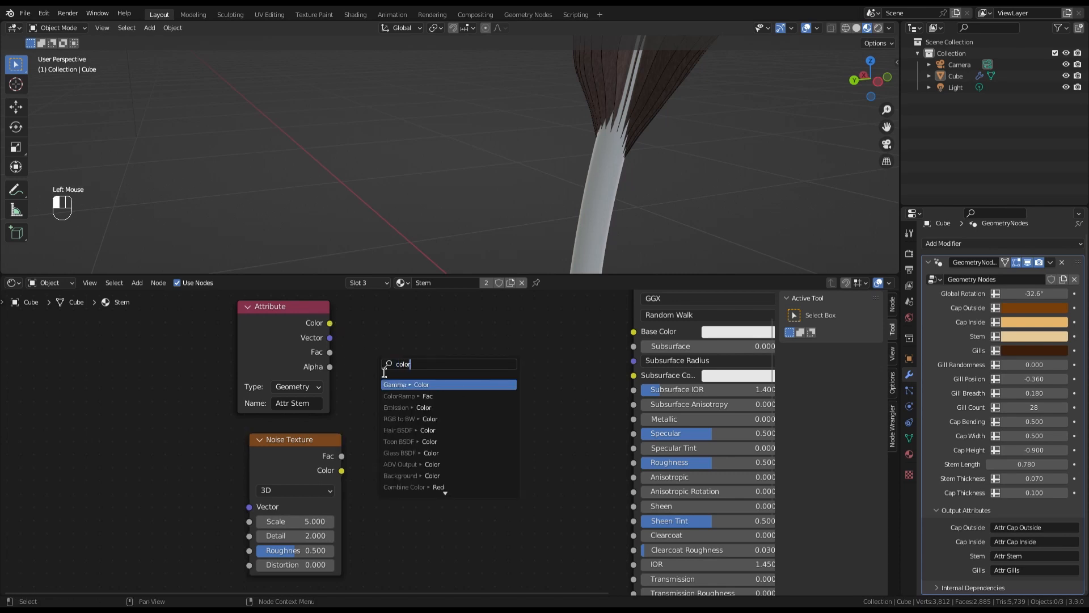
{"action": "left_click", "coordinate": [410, 487]}
{"action": "left_click", "coordinate": [421, 370]}
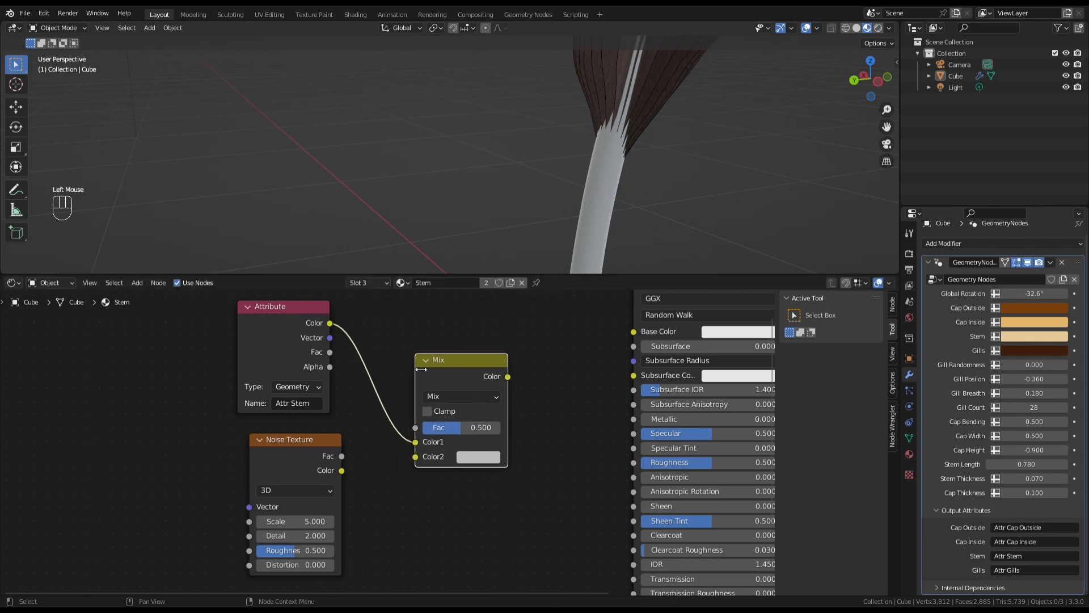
{"action": "left_click_drag", "start_coordinate": [341, 471], "coordinate": [415, 457]}
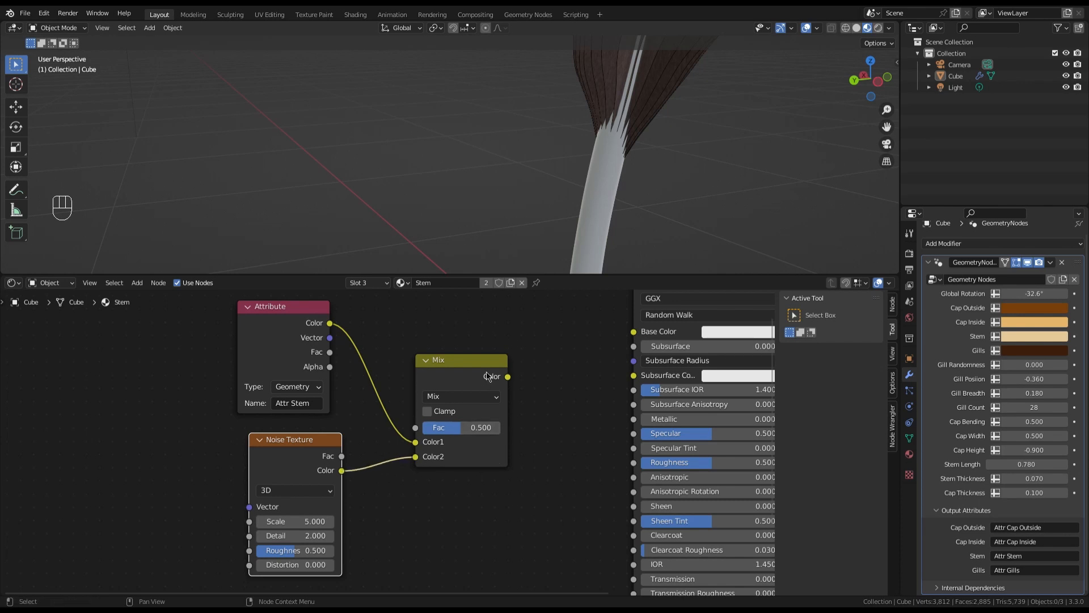
Change the Mix node's blending mode to Multiply and connect its Color output to Base Color.
{"action": "left_click", "coordinate": [451, 396]}
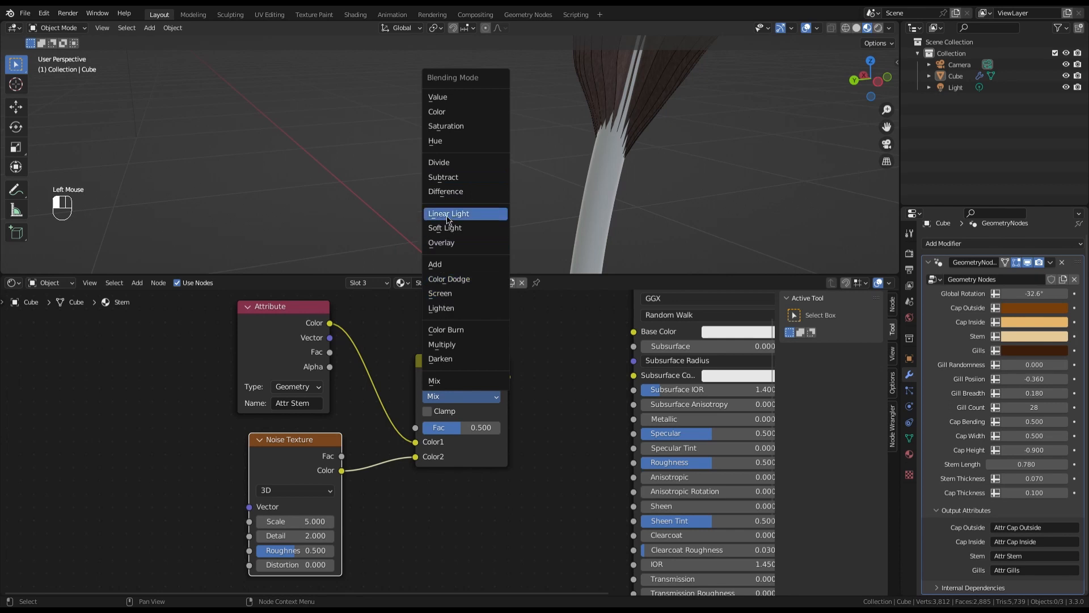
{"action": "left_click", "coordinate": [445, 340]}
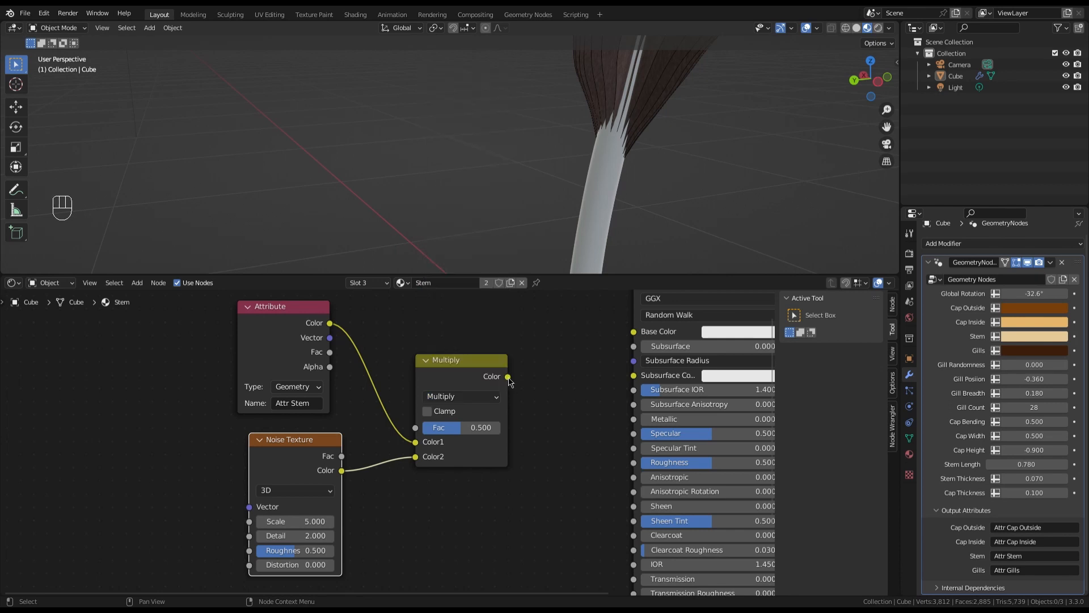
{"action": "left_click_drag", "start_coordinate": [508, 377], "coordinate": [634, 332]}
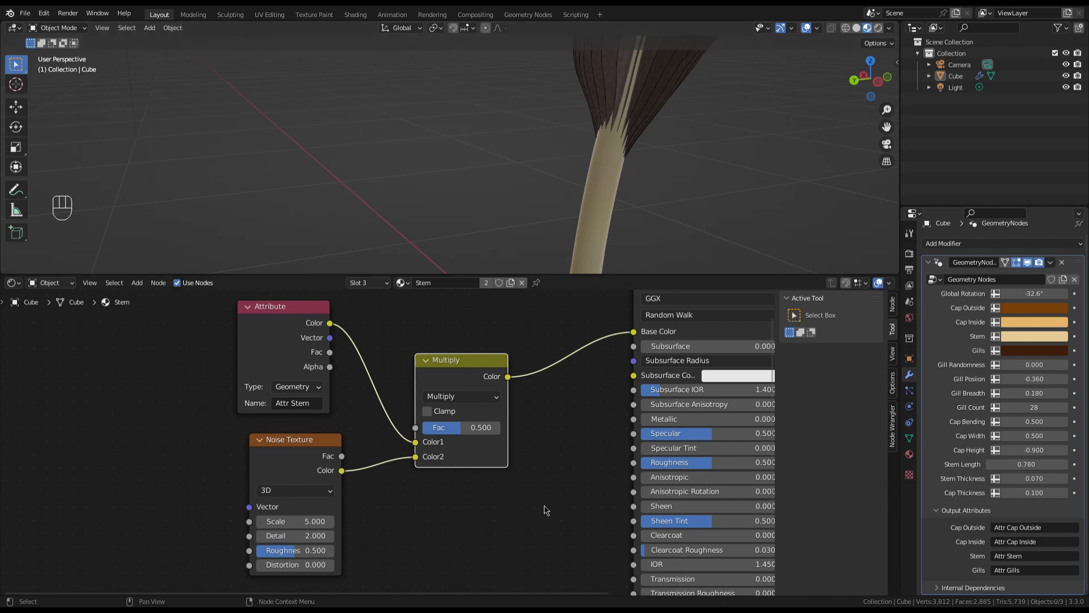
Set the stem's Noise Texture Scale to 135 and inspect the stem surface up close.
{"action": "left_click", "coordinate": [312, 526]}
{"action": "type", "text": "130"}
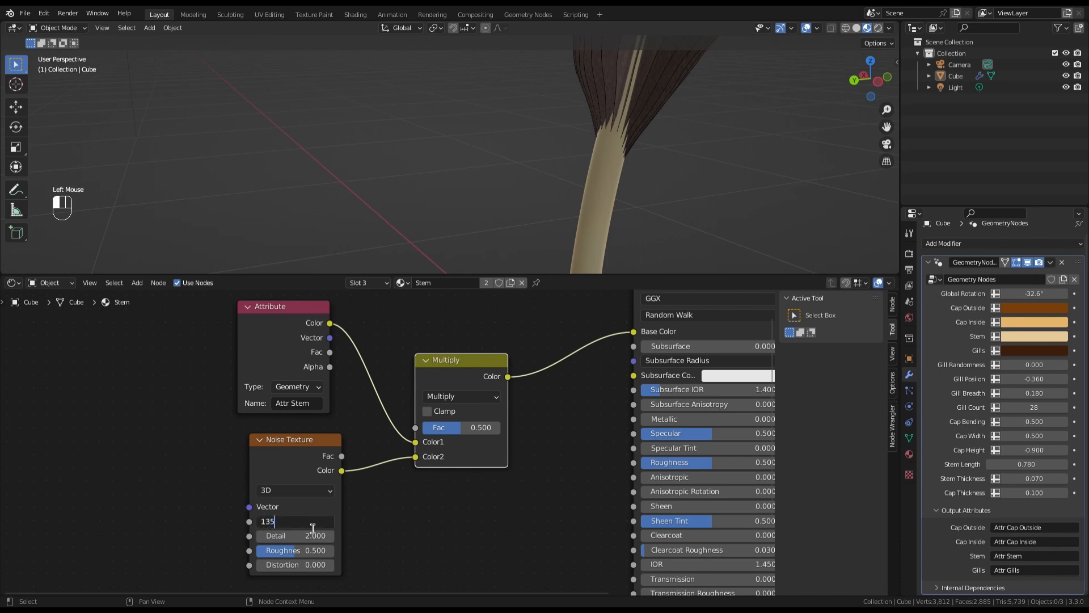
{"action": "key", "text": "Return"}
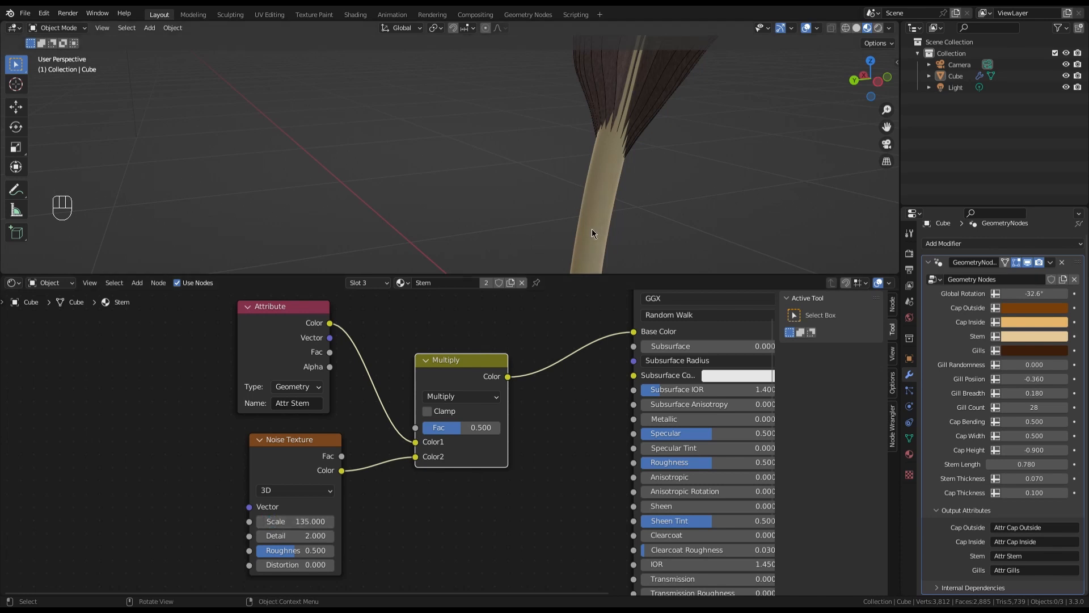
{"action": "scroll", "coordinate": [593, 224], "scroll_direction": "up", "scroll_amount": 5}
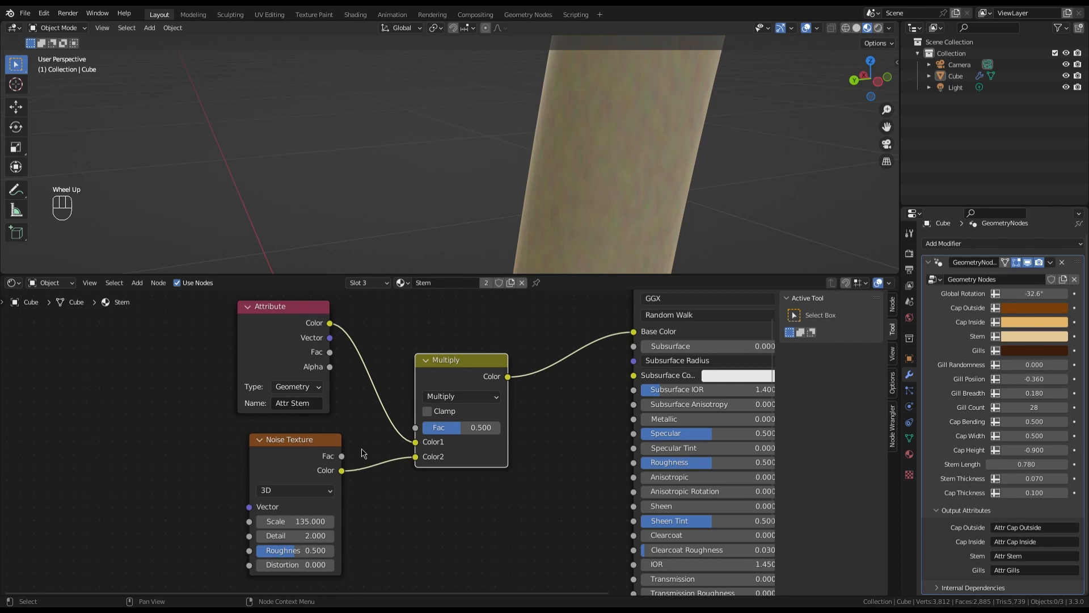
Replace the Noise Color link into the Multiply node's Color2 with Noise Fac, and lower the Multiply Fac to about 0.39.
{"action": "right_click_drag", "start_coordinate": [365, 454], "coordinate": [365, 499], "text": "ctrl"}
{"action": "left_click_drag", "start_coordinate": [341, 470], "coordinate": [416, 457]}
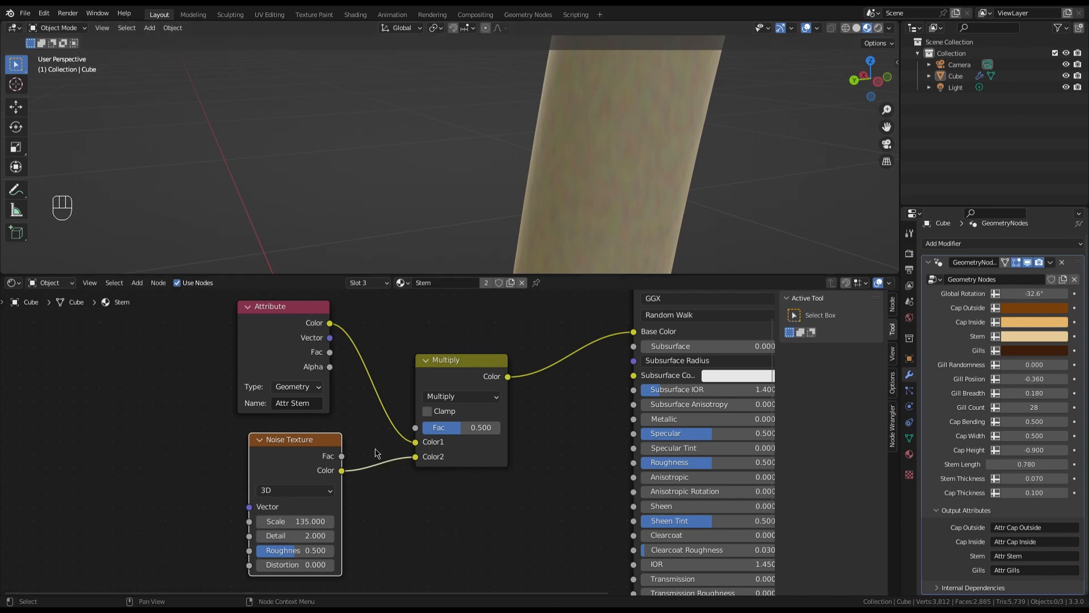
{"action": "right_click_drag", "start_coordinate": [375, 451], "coordinate": [377, 473], "text": "ctrl"}
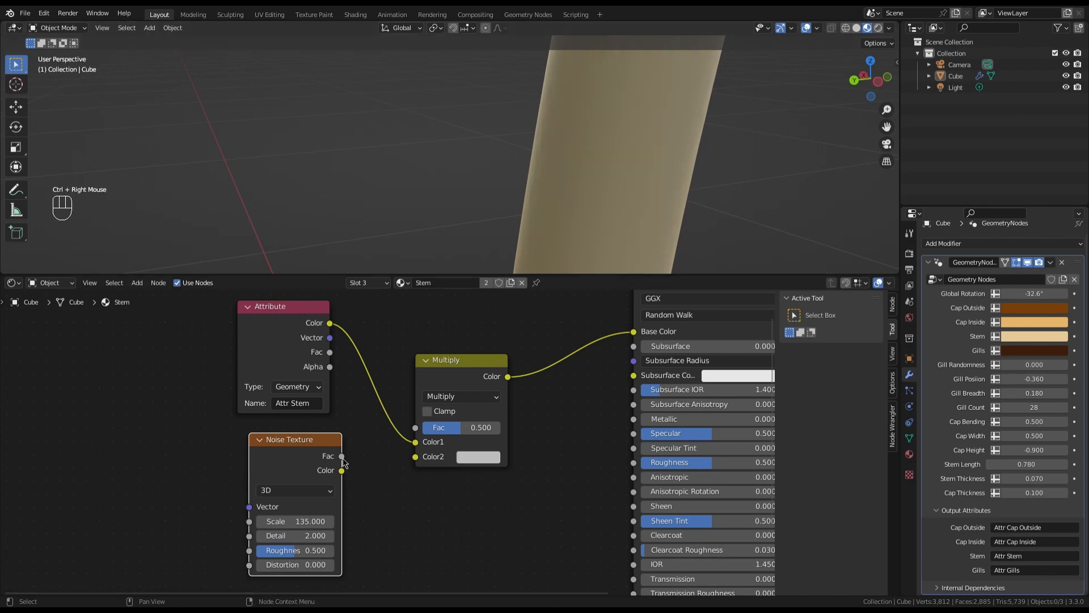
{"action": "left_click_drag", "start_coordinate": [341, 456], "coordinate": [422, 456]}
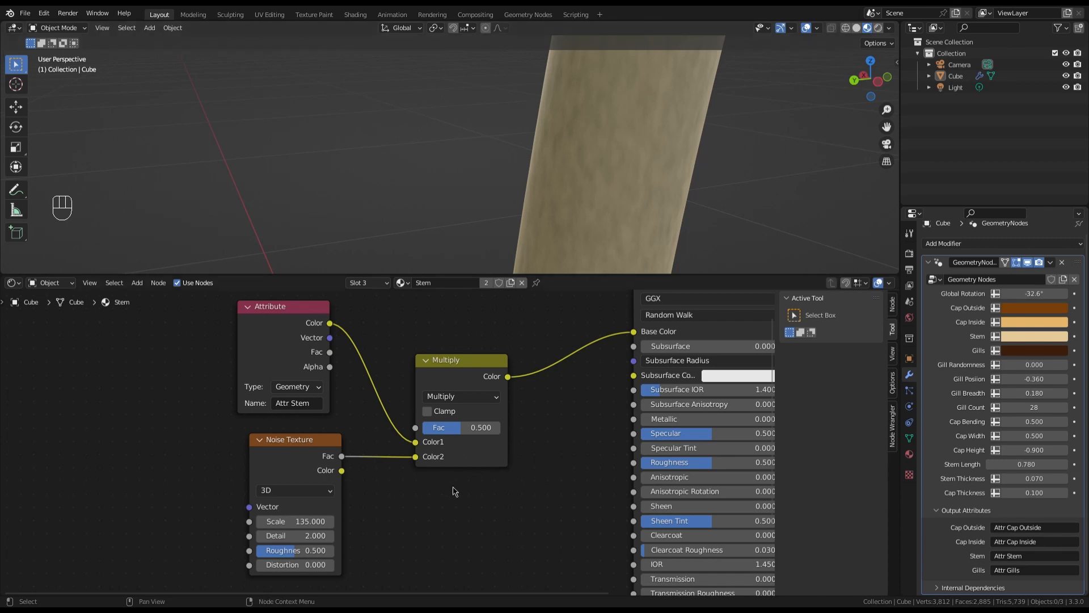
{"action": "left_click_drag", "start_coordinate": [463, 429], "coordinate": [453, 429]}
Add a Voronoi Texture node to the Stem material and place it below the Noise Texture.
{"action": "scroll", "coordinate": [325, 452], "scroll_direction": "down", "scroll_amount": 5}
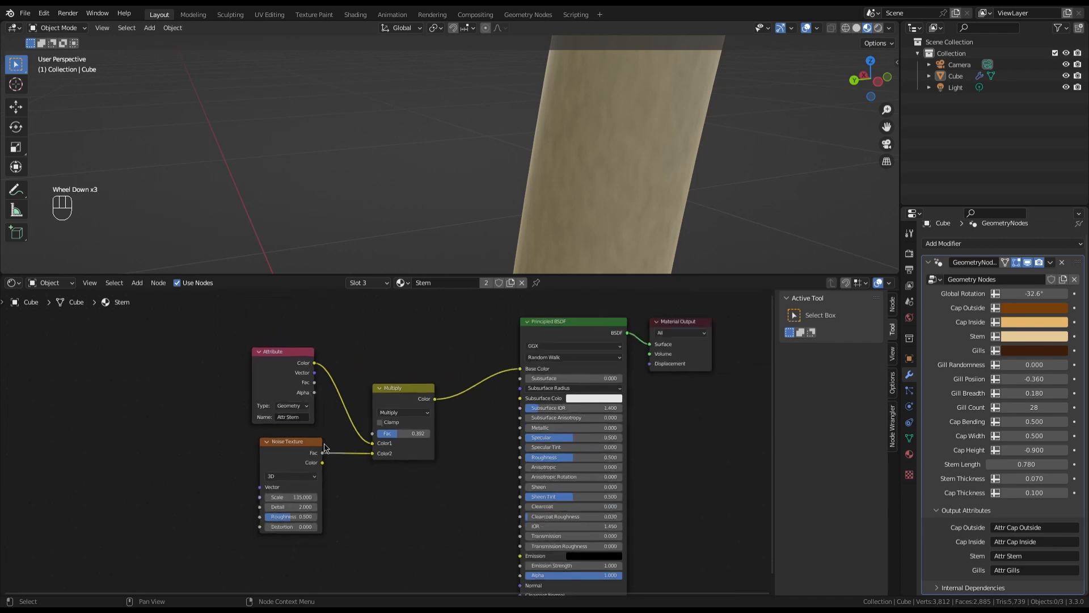
{"action": "scroll", "coordinate": [250, 456], "scroll_direction": "down", "scroll_amount": 2}
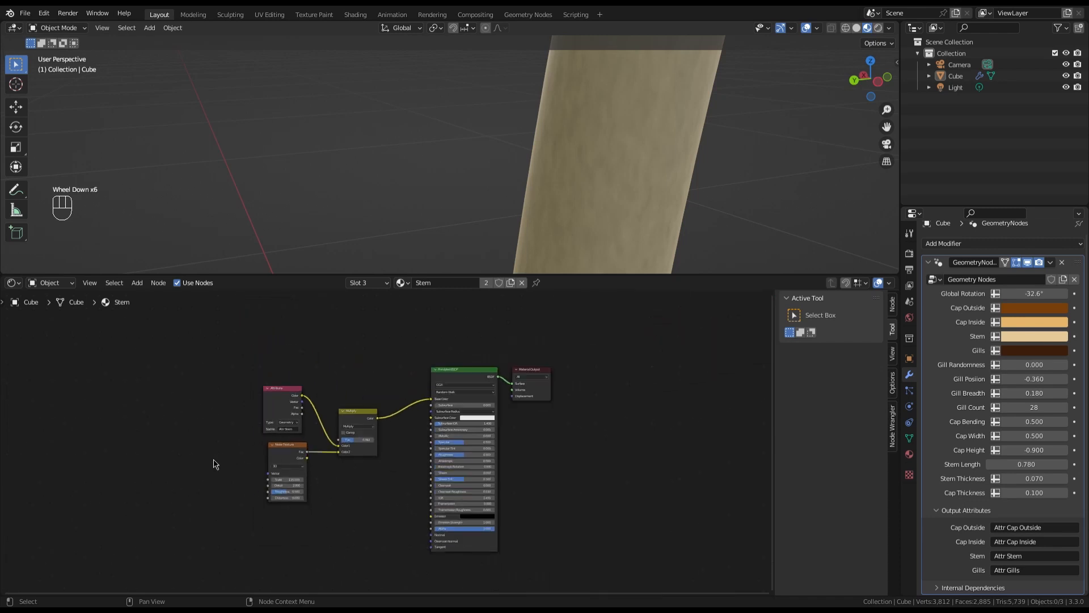
{"action": "scroll", "coordinate": [147, 528], "scroll_direction": "up", "scroll_amount": 2}
{"action": "left_click", "coordinate": [155, 531]}
{"action": "key", "text": "shift+a"}
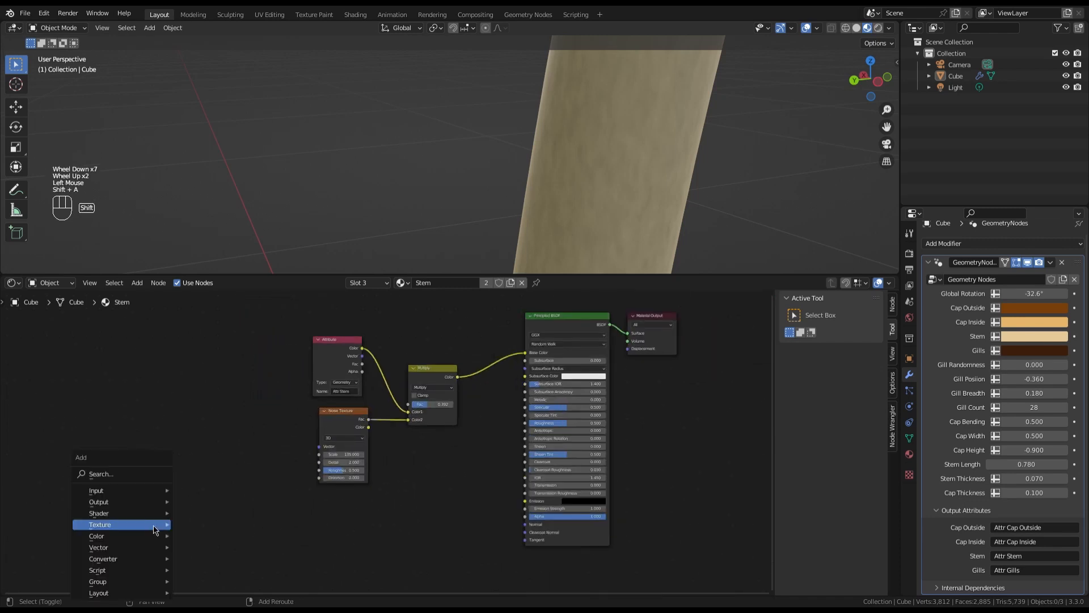
{"action": "type", "text": "vol"}
{"action": "key", "text": "BackSpace"}
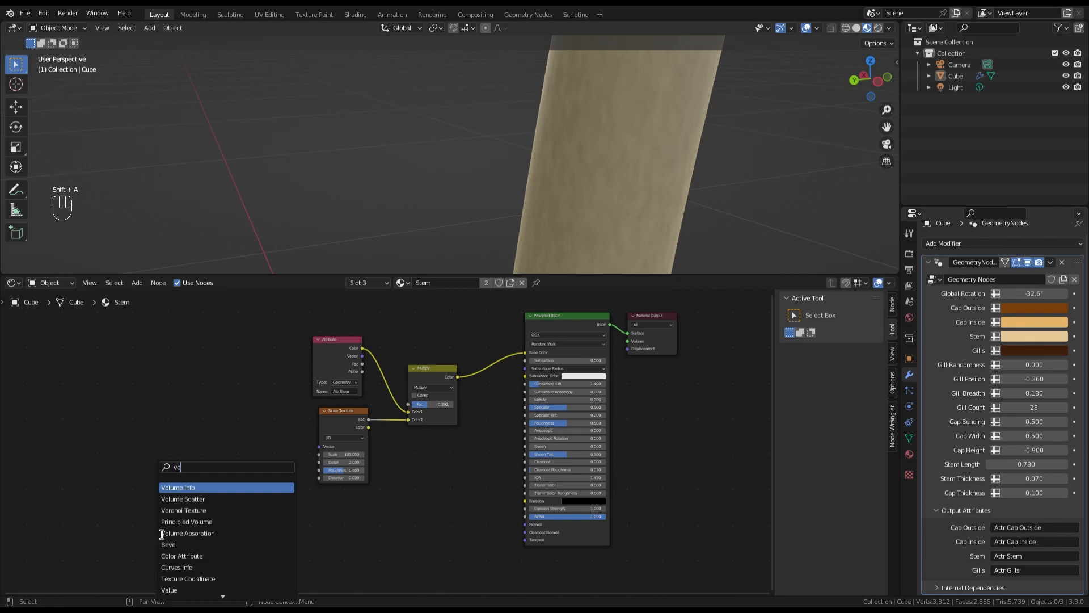
{"action": "type", "text": "r"}
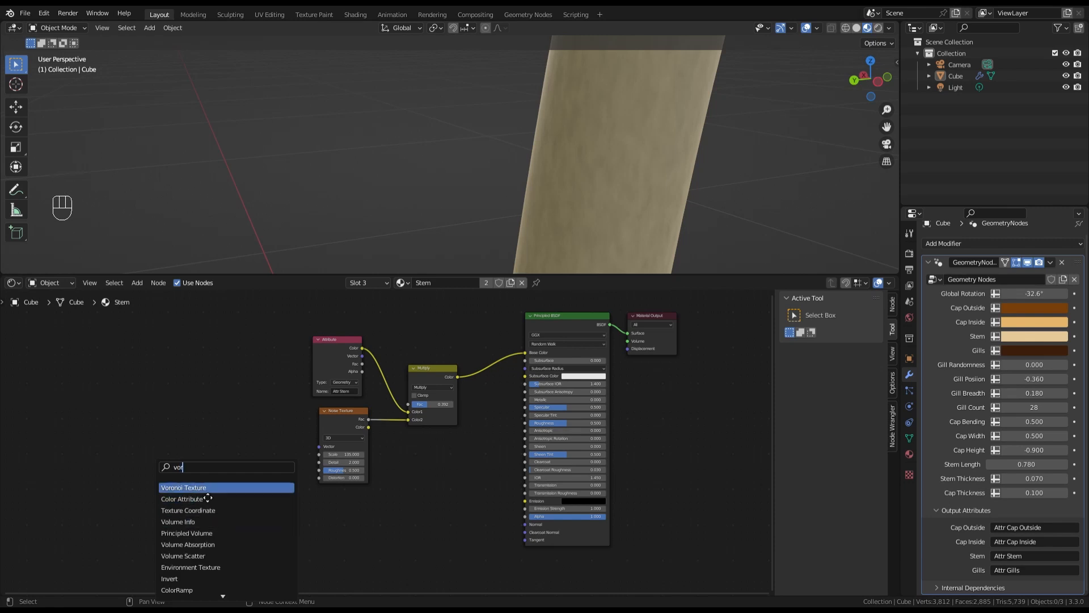
{"action": "left_click", "coordinate": [198, 488]}
{"action": "left_click", "coordinate": [305, 454]}
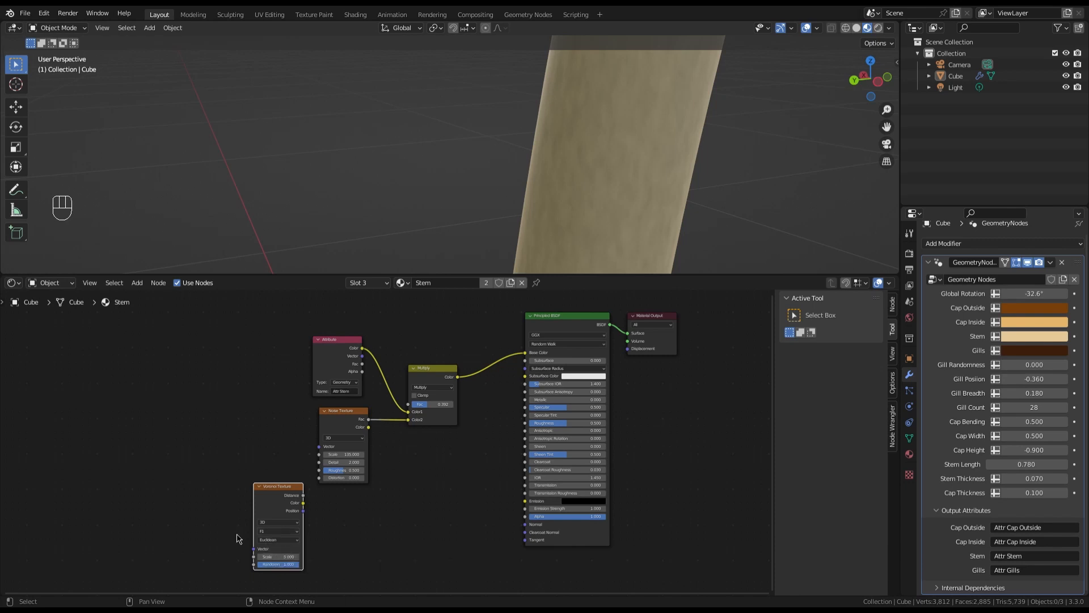
Set the Voronoi Texture's feature output to Smooth F1 and move the node directly beneath the Noise Texture.
{"action": "scroll", "coordinate": [283, 532], "scroll_direction": "down", "scroll_amount": 2}
{"action": "scroll", "coordinate": [283, 532], "scroll_direction": "up", "scroll_amount": 6}
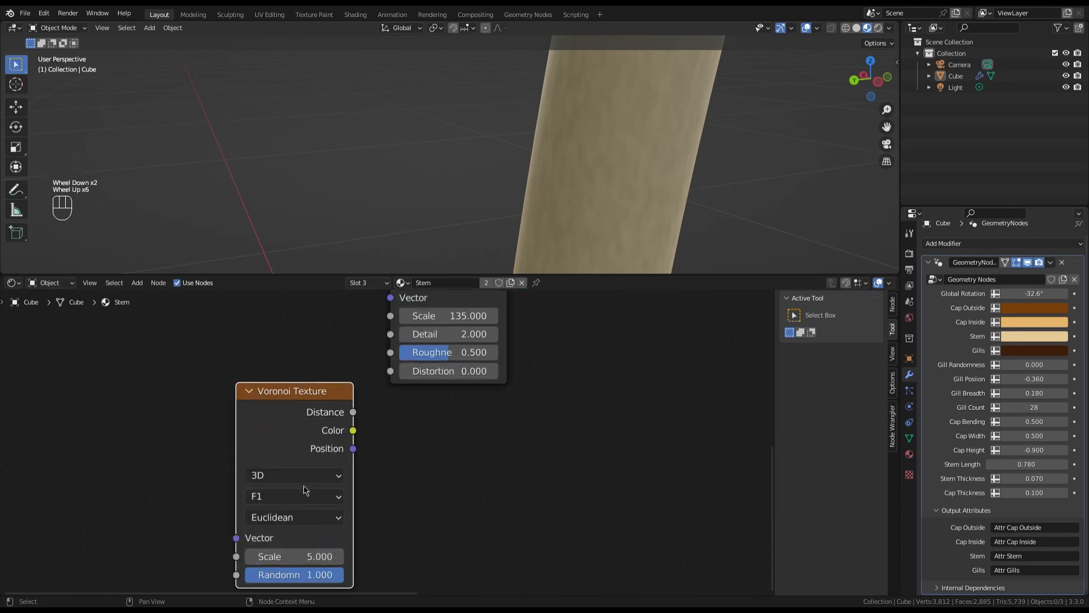
{"action": "left_click", "coordinate": [298, 495]}
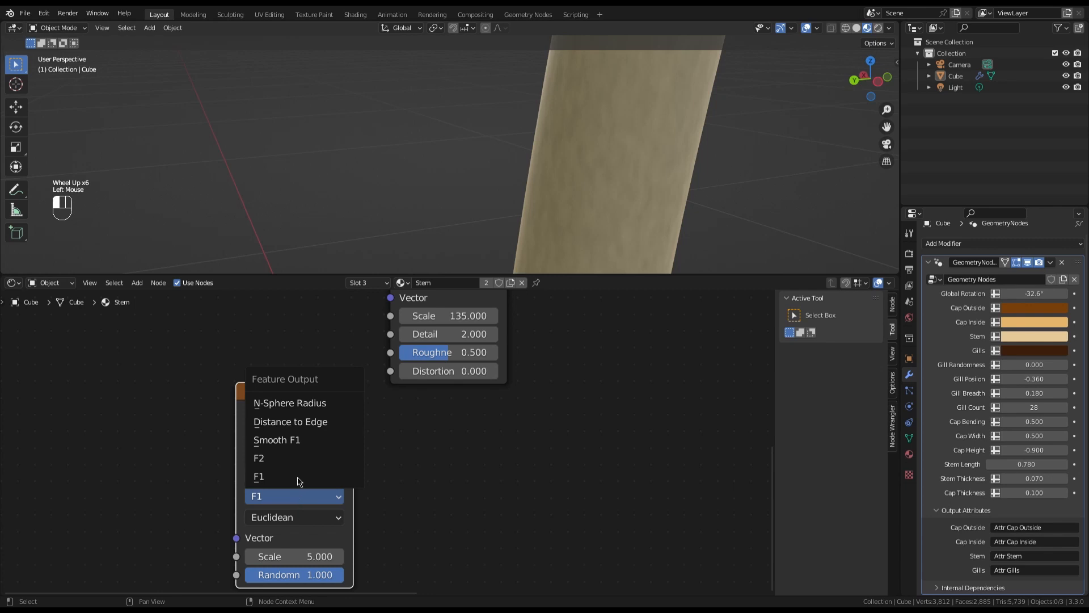
{"action": "left_click", "coordinate": [298, 445]}
{"action": "scroll", "coordinate": [395, 455], "scroll_direction": "down", "scroll_amount": 4}
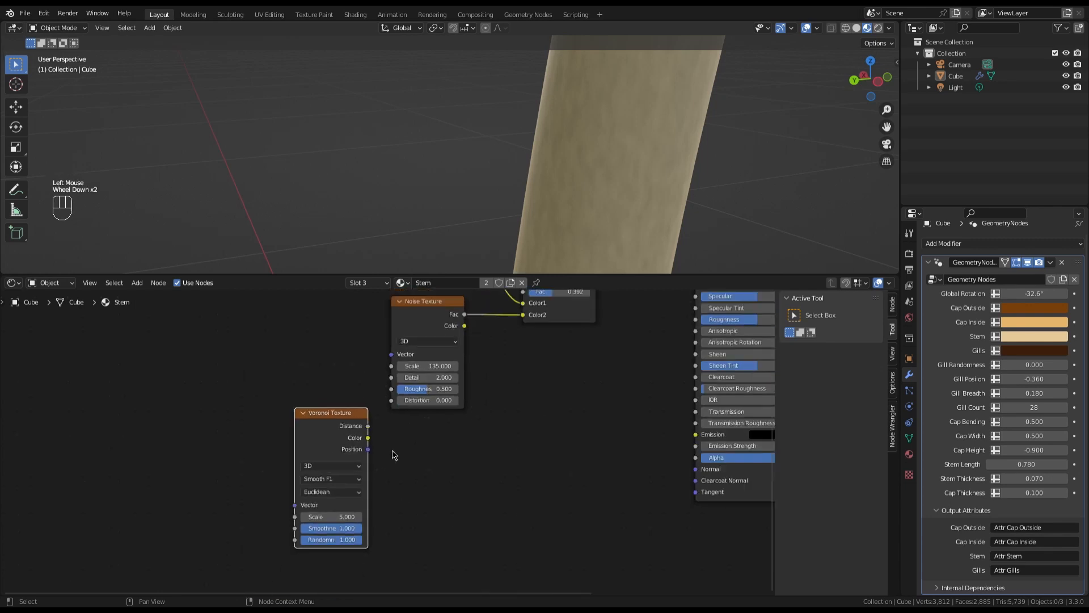
{"action": "left_click_drag", "start_coordinate": [363, 433], "coordinate": [414, 441]}
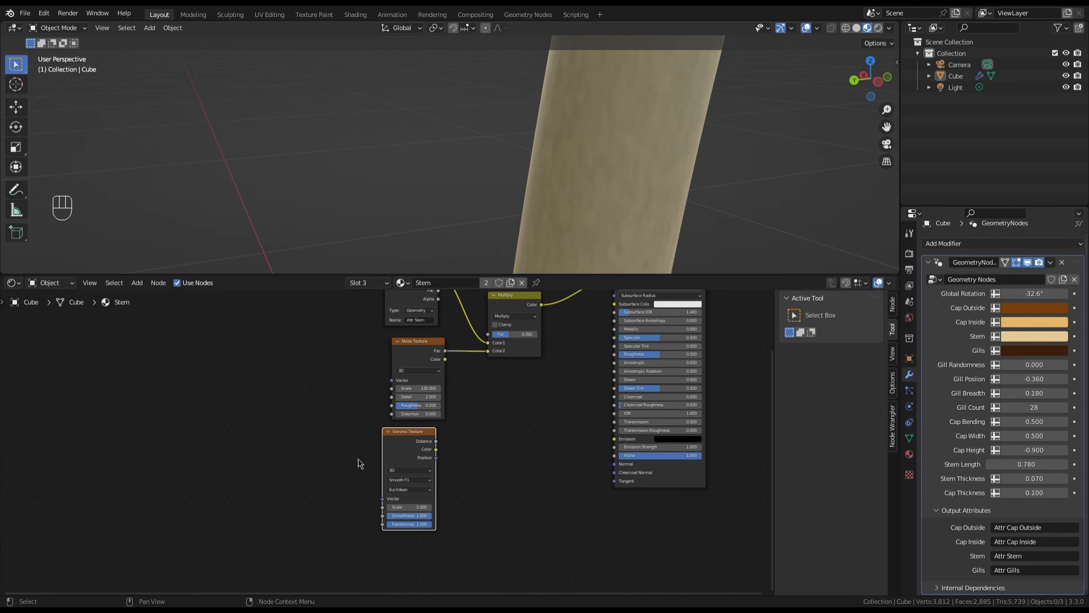
{"action": "scroll", "coordinate": [306, 454], "scroll_direction": "down", "scroll_amount": 2}
Nudge the Voronoi Texture into line and preview its Distance output on the stem through the Material Output.
{"action": "scroll", "coordinate": [667, 146], "scroll_direction": "down", "scroll_amount": 1}
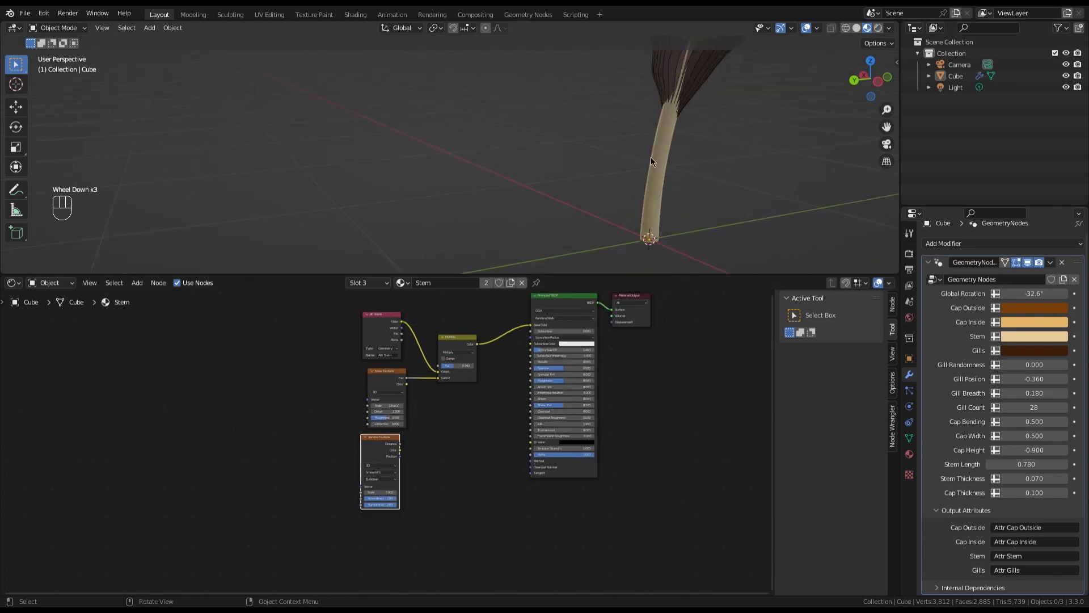
{"action": "scroll", "coordinate": [662, 134], "scroll_direction": "up", "scroll_amount": 1}
{"action": "scroll", "coordinate": [669, 162], "scroll_direction": "up", "scroll_amount": 2}
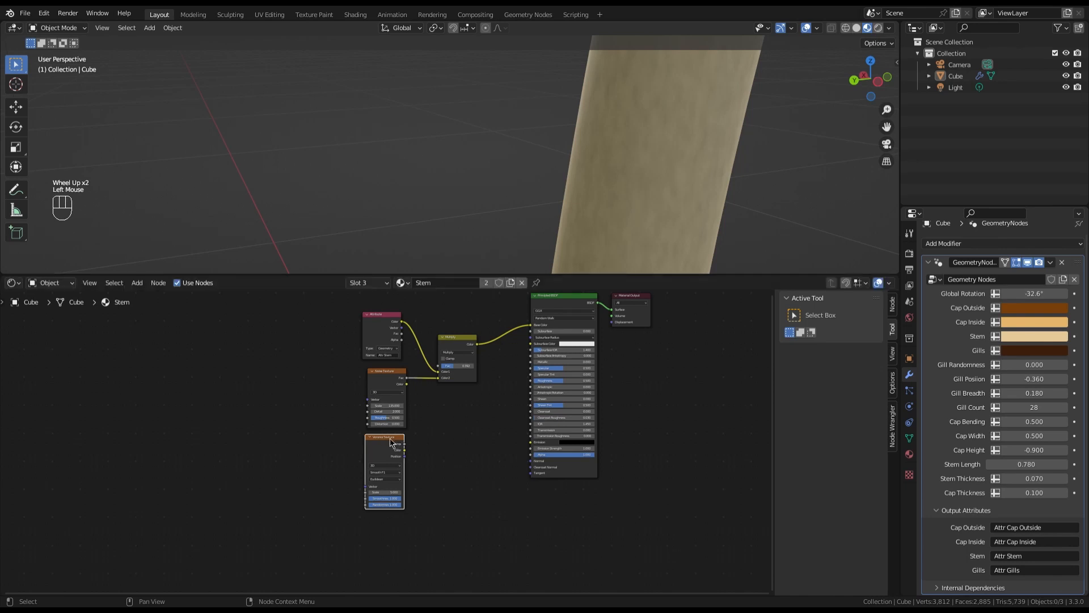
{"action": "left_click_drag", "start_coordinate": [384, 441], "coordinate": [388, 440]}
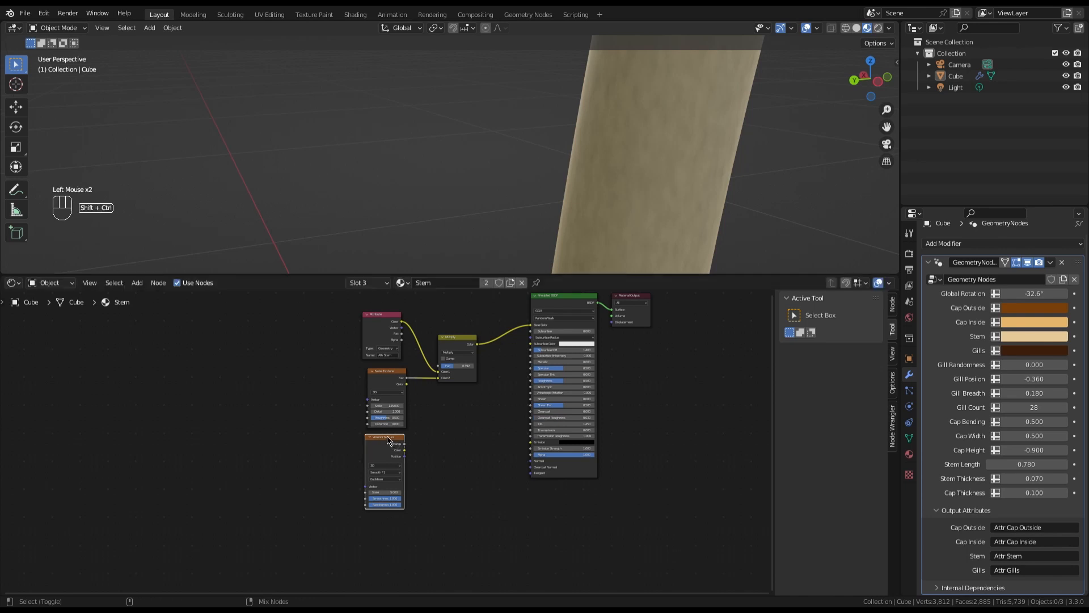
{"action": "left_click", "coordinate": [388, 439], "text": "ctrl+shift"}
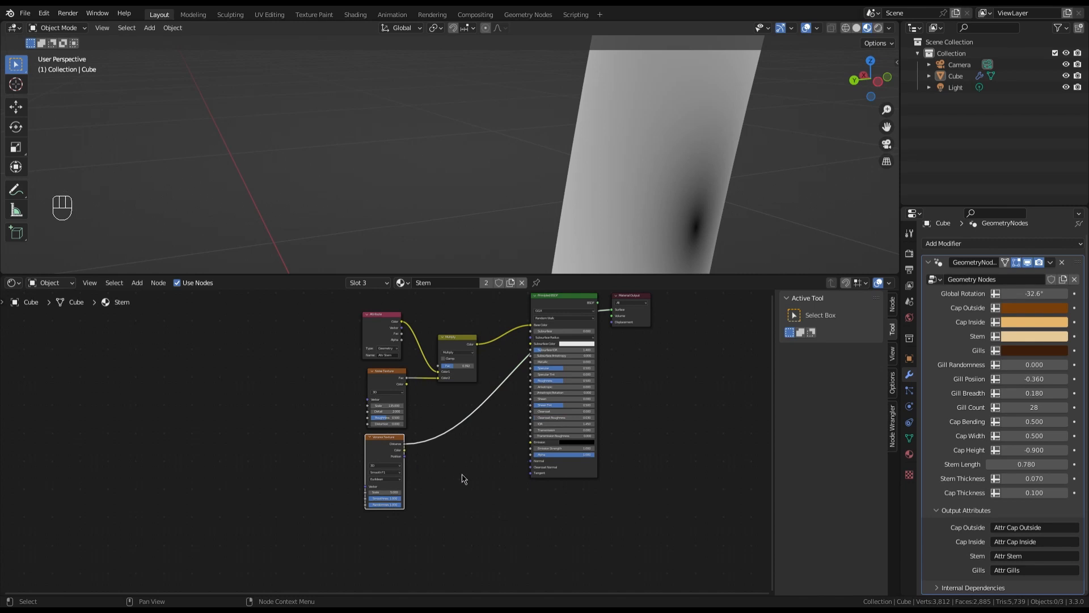
{"action": "scroll", "coordinate": [627, 154], "scroll_direction": "down", "scroll_amount": 3}
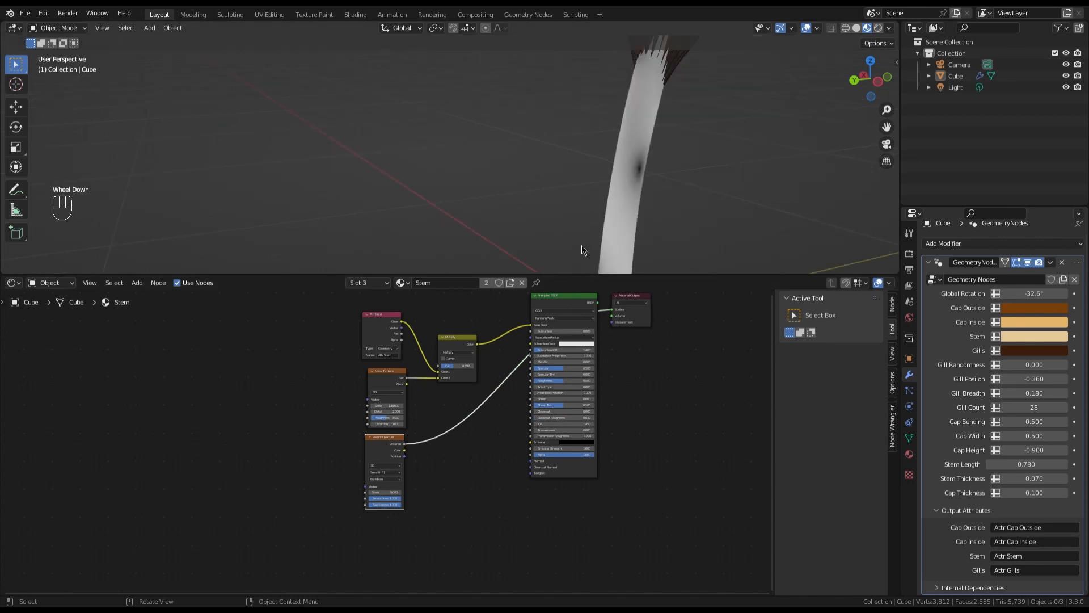
{"action": "left_click", "coordinate": [441, 509]}
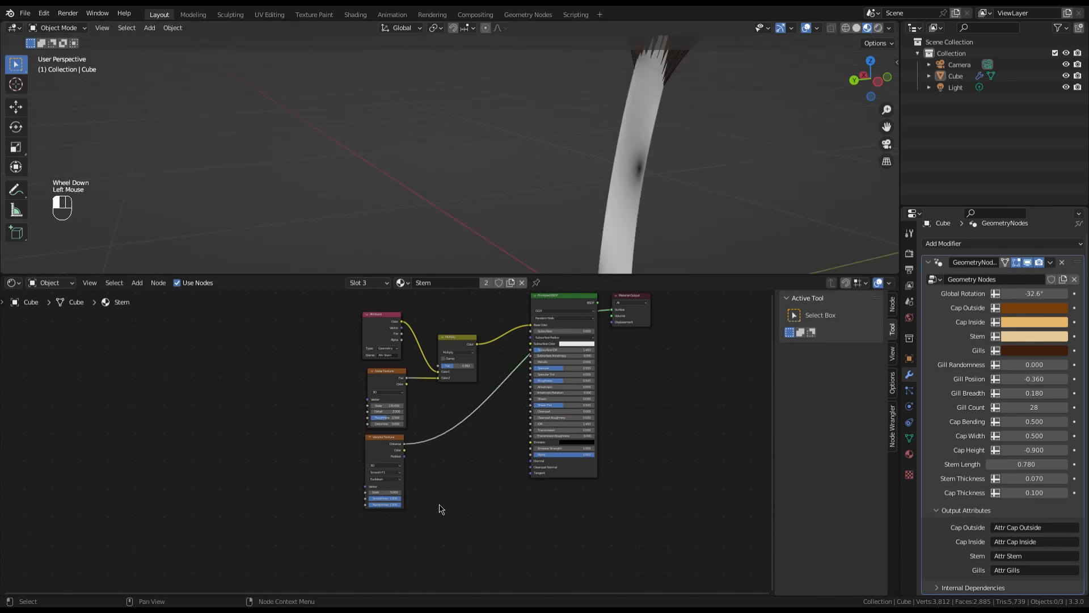
Attach Texture Coordinate and Mapping nodes to the Voronoi Texture and reduce the Mapping Scale X and Y to 0.380.
{"action": "scroll", "coordinate": [426, 492], "scroll_direction": "up", "scroll_amount": 5}
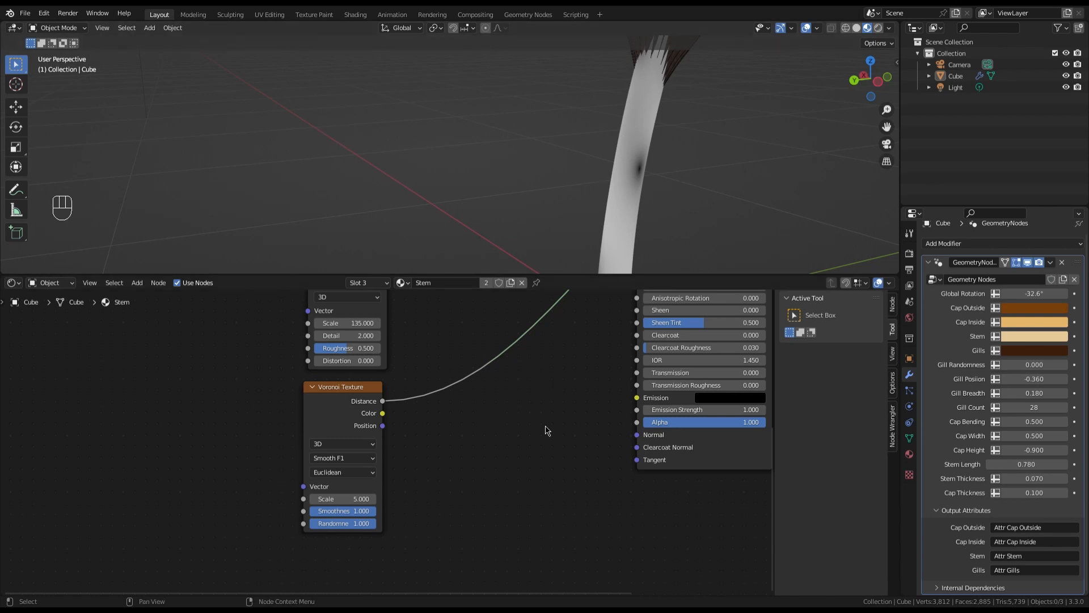
{"action": "left_click", "coordinate": [348, 391]}
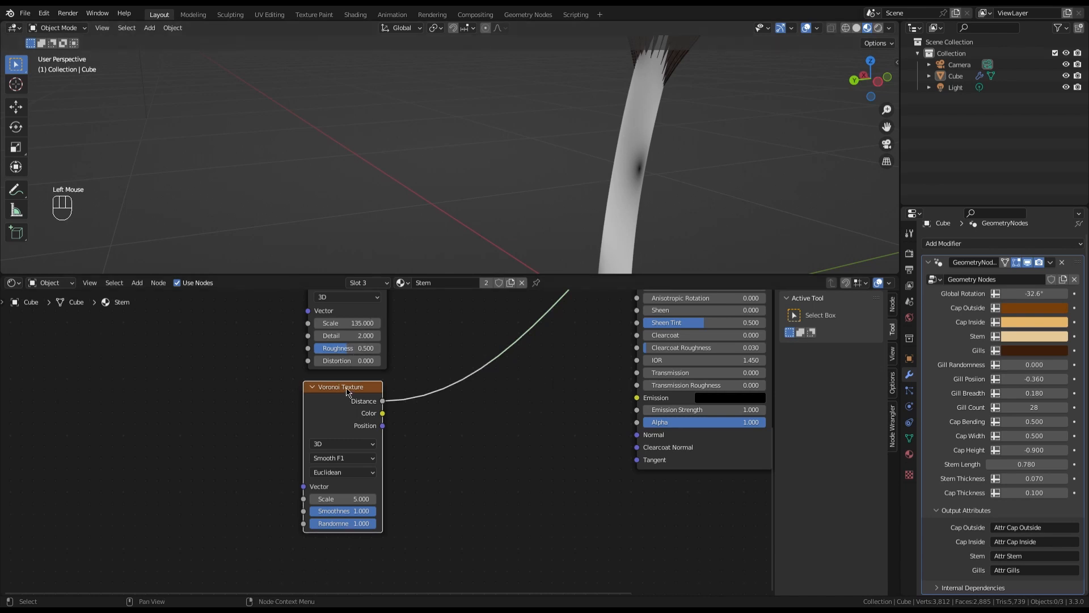
{"action": "key", "text": "ctrl+t"}
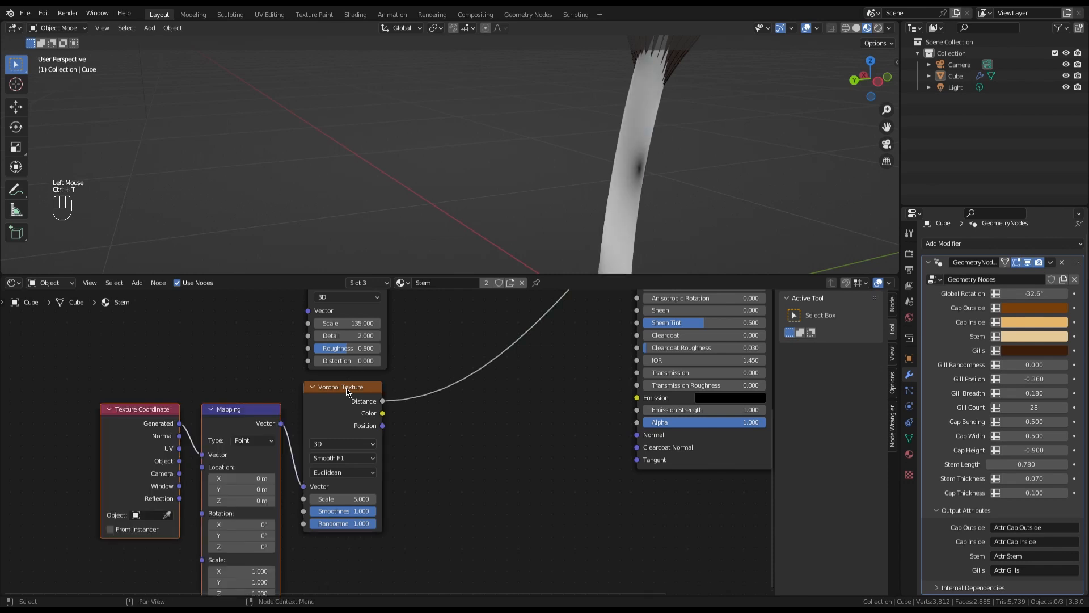
{"action": "scroll", "coordinate": [248, 367], "scroll_direction": "down", "scroll_amount": 1}
{"action": "scroll", "coordinate": [235, 528], "scroll_direction": "up", "scroll_amount": 4}
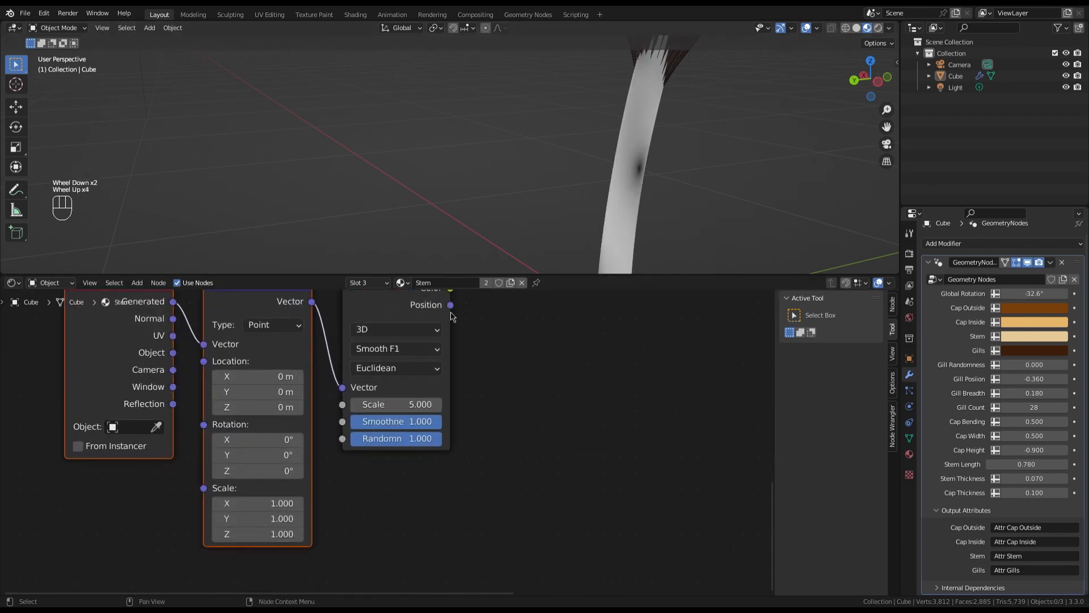
{"action": "mouse_move", "coordinate": [273, 504]}
{"action": "left_mouse_down"}
{"action": "mouse_move", "coordinate": [273, 519]}
{"action": "mouse_move", "coordinate": [256, 519]}
{"action": "mouse_move", "coordinate": [278, 519]}
{"action": "mouse_move", "coordinate": [216, 518]}
{"action": "mouse_move", "coordinate": [233, 519]}
{"action": "left_mouse_up"}
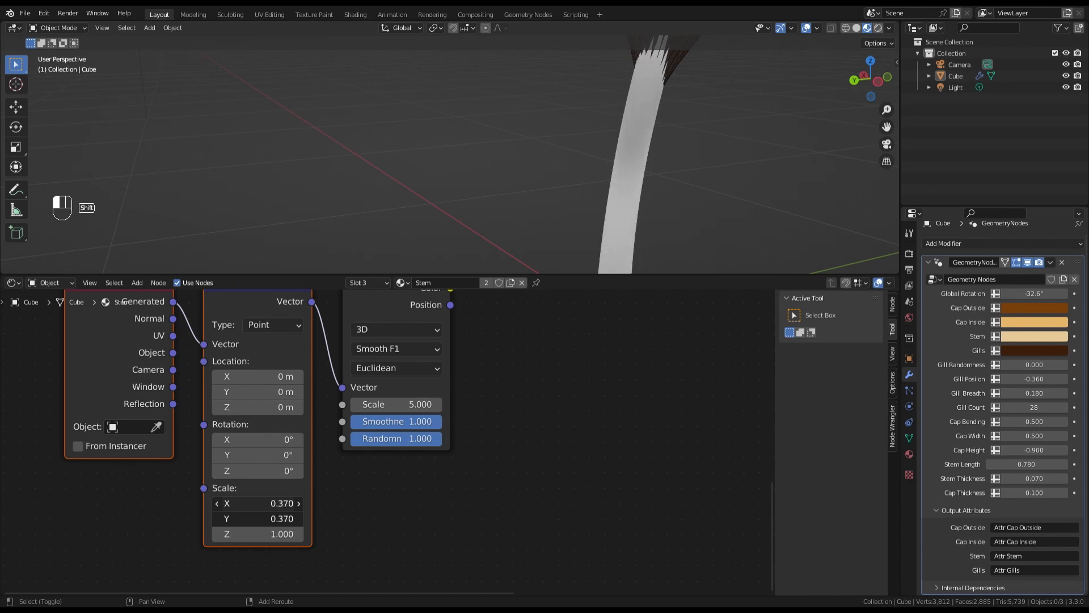
Set the Voronoi Texture's Scale to 35 and check the spots on the stem.
{"action": "scroll", "coordinate": [615, 185], "scroll_direction": "down", "scroll_amount": 3}
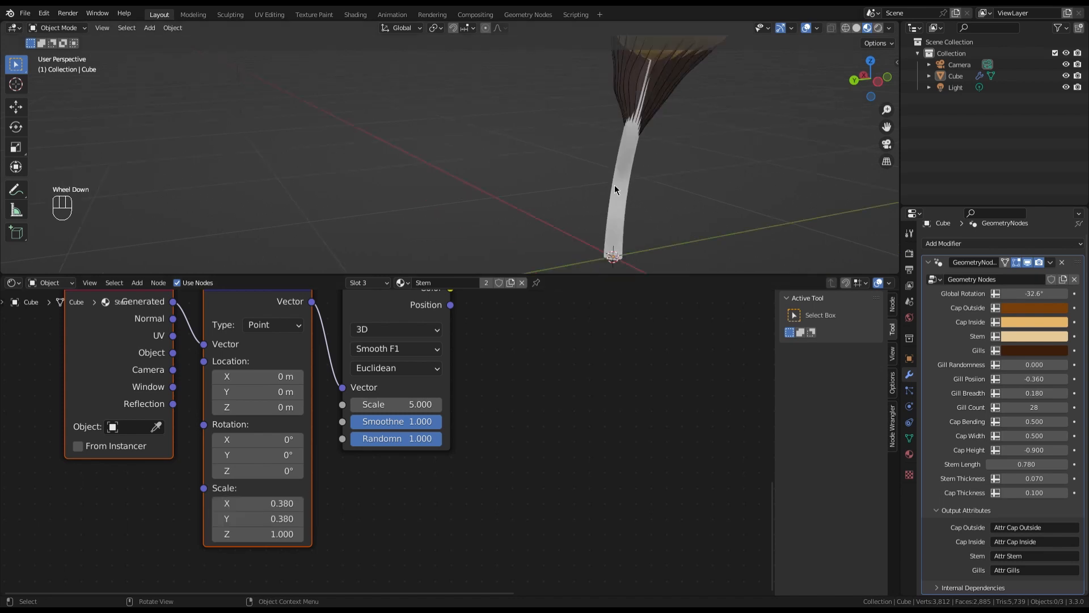
{"action": "scroll", "coordinate": [569, 356], "scroll_direction": "down", "scroll_amount": 2}
{"action": "scroll", "coordinate": [523, 452], "scroll_direction": "up", "scroll_amount": 4}
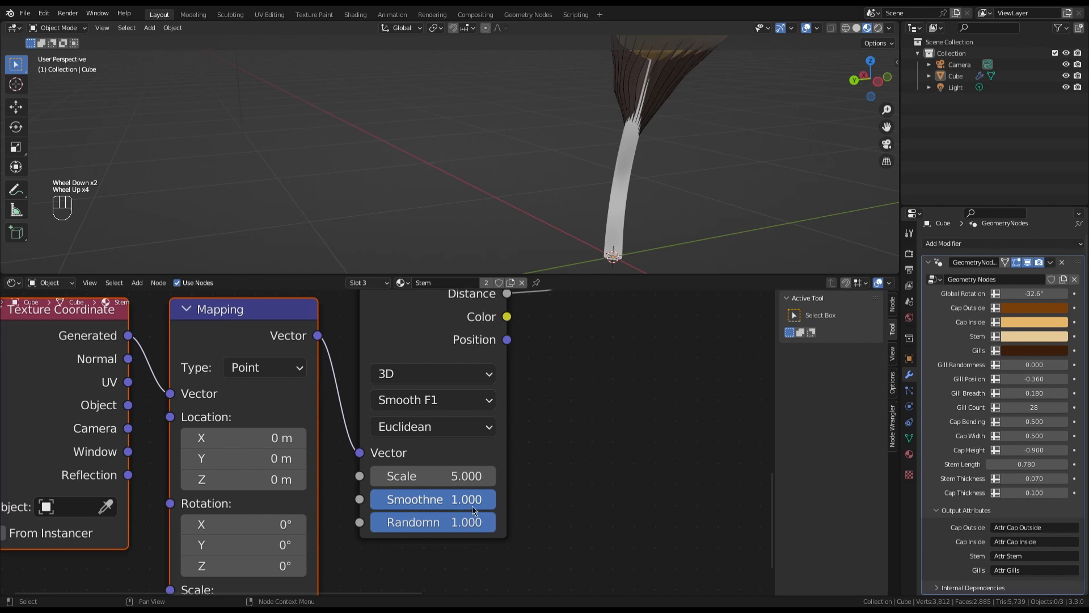
{"action": "left_click_drag", "start_coordinate": [454, 476], "coordinate": [712, 476]}
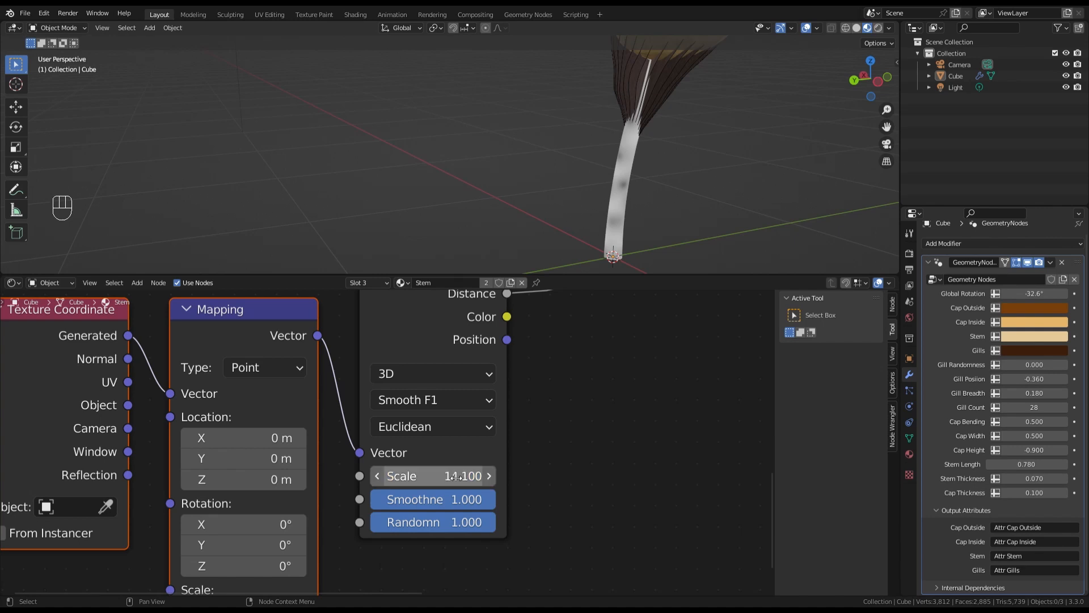
{"action": "key", "text": "5"}
{"action": "key", "text": "Return"}
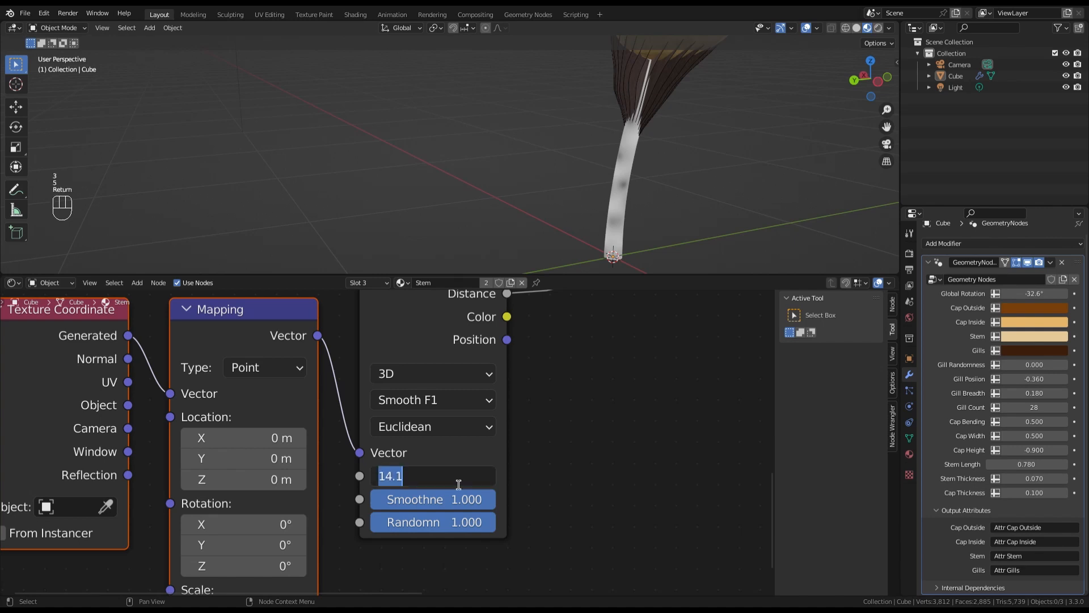
{"action": "type", "text": "35"}
{"action": "key", "text": "Return"}
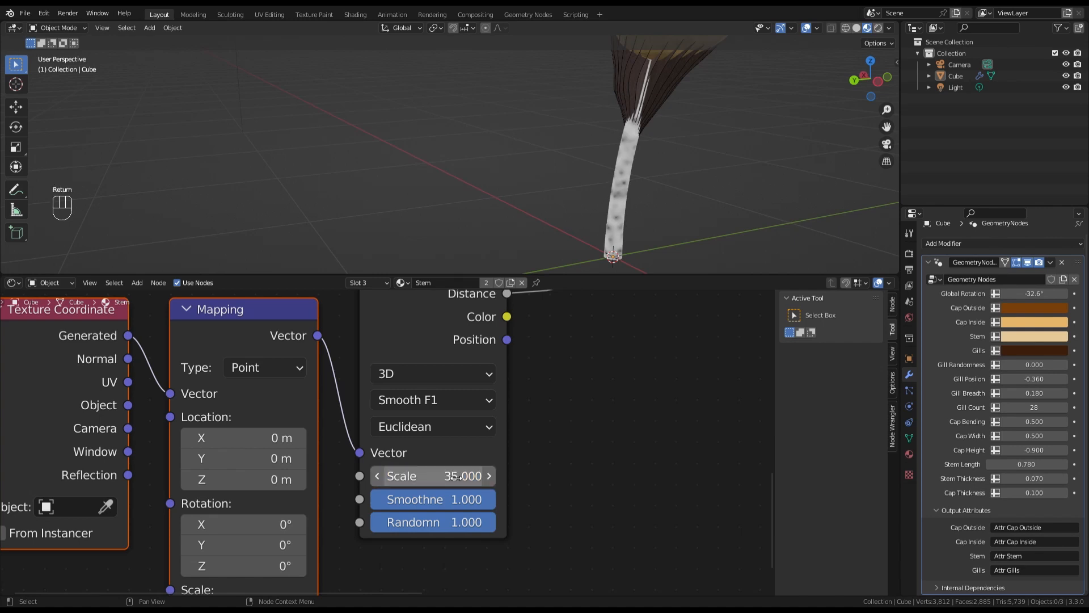
{"action": "scroll", "coordinate": [613, 194], "scroll_direction": "up", "scroll_amount": 2}
{"action": "scroll", "coordinate": [628, 185], "scroll_direction": "down", "scroll_amount": 1}
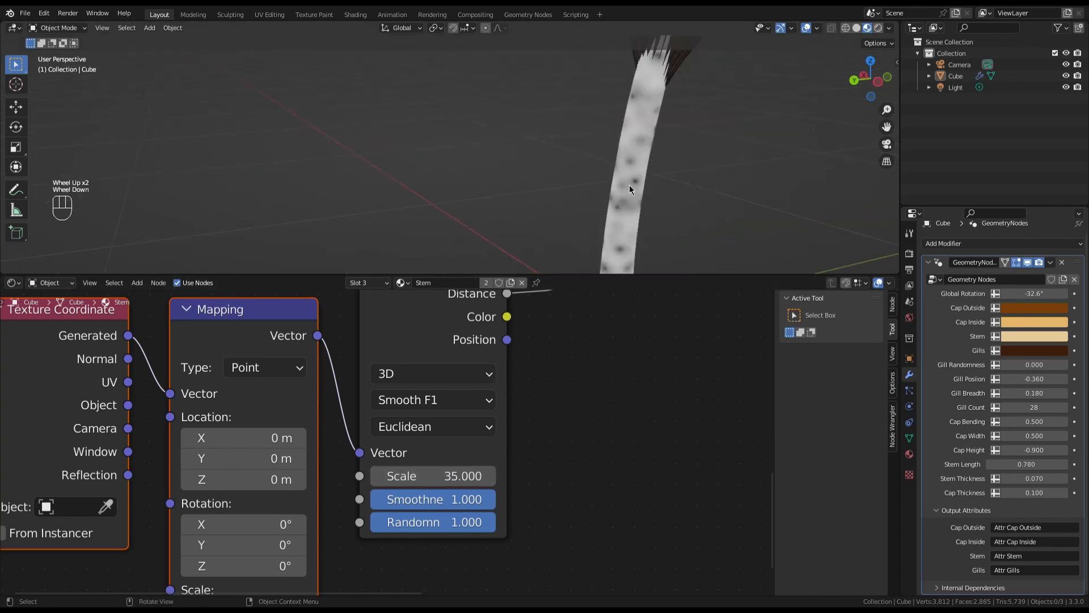
Lower the Mapping node's X and Y Scale to 0.140 to stretch the Voronoi pattern around the stem.
{"action": "scroll", "coordinate": [302, 486], "scroll_direction": "down", "scroll_amount": 5}
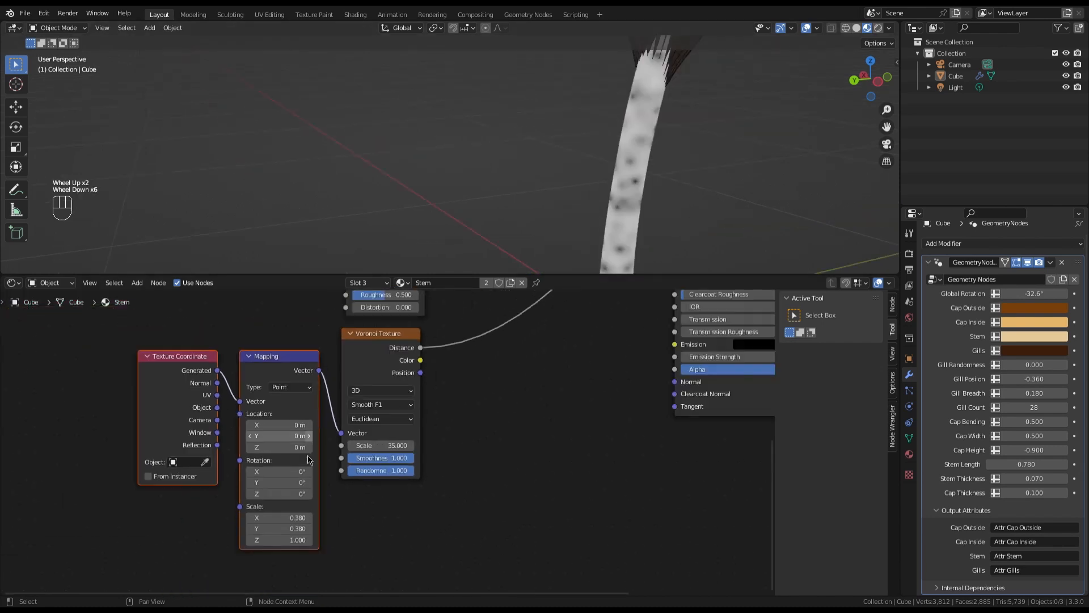
{"action": "scroll", "coordinate": [289, 568], "scroll_direction": "up", "scroll_amount": 2}
{"action": "mouse_move", "coordinate": [276, 506]}
{"action": "left_mouse_down", "text": "shift"}
{"action": "mouse_move", "coordinate": [276, 519]}
{"action": "mouse_move", "coordinate": [264, 506]}
{"action": "mouse_move", "coordinate": [227, 505]}
{"action": "mouse_move", "coordinate": [257, 506]}
{"action": "left_mouse_up", "text": "shift"}
{"action": "key", "text": "ctrl+z"}
{"action": "key", "text": "ctrl+z"}
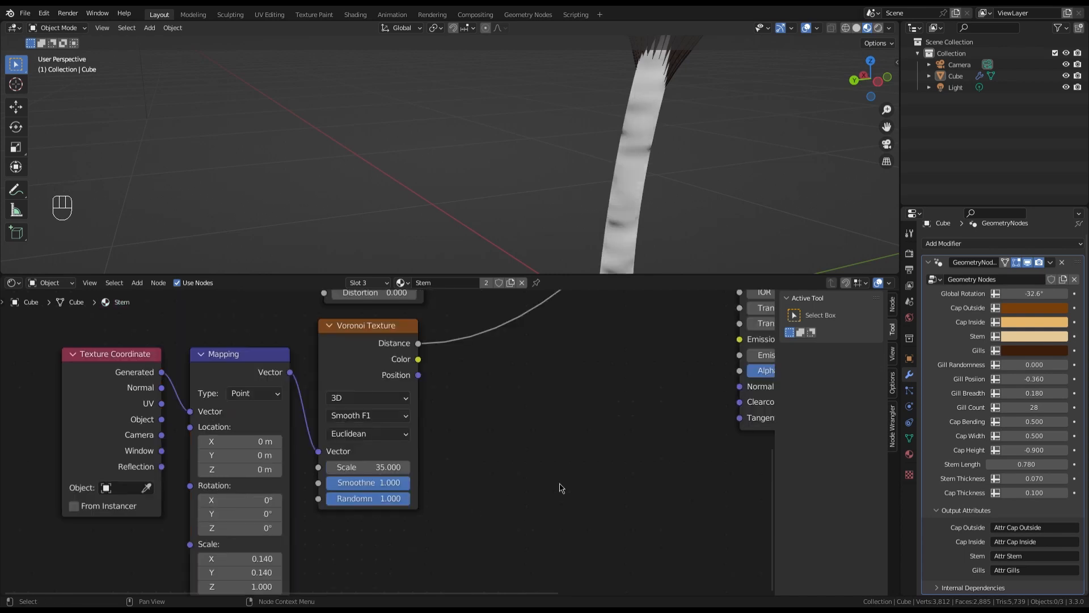
Insert a Map Range node on the Voronoi Texture's Distance link and set its From Max to 0.610.
{"action": "left_click", "coordinate": [561, 488]}
{"action": "key", "text": "shift+a"}
{"action": "type", "text": "rang"}
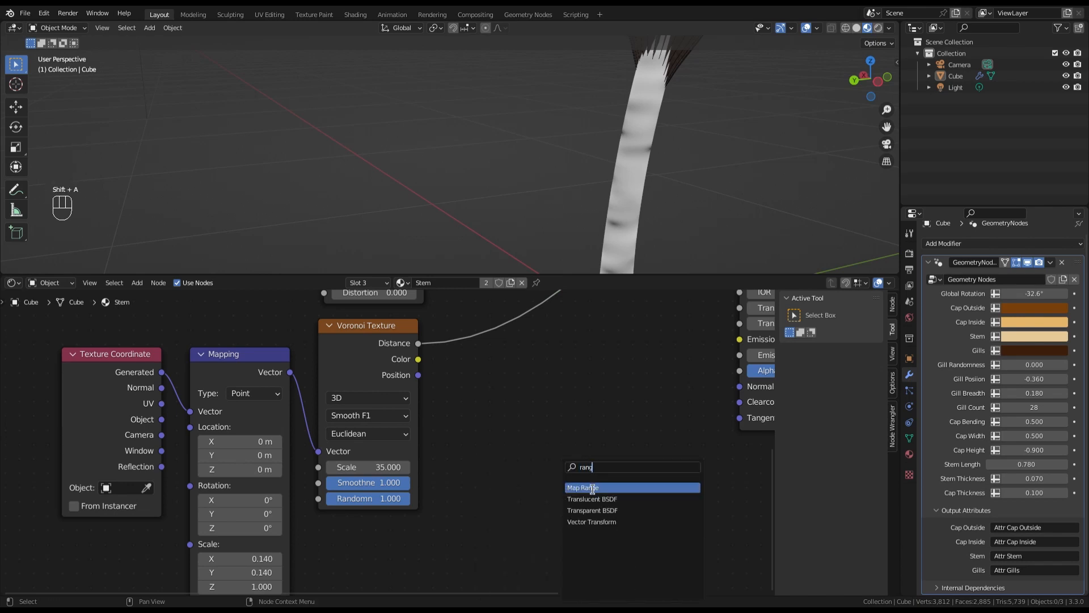
{"action": "left_click", "coordinate": [592, 488]}
{"action": "left_click", "coordinate": [506, 330]}
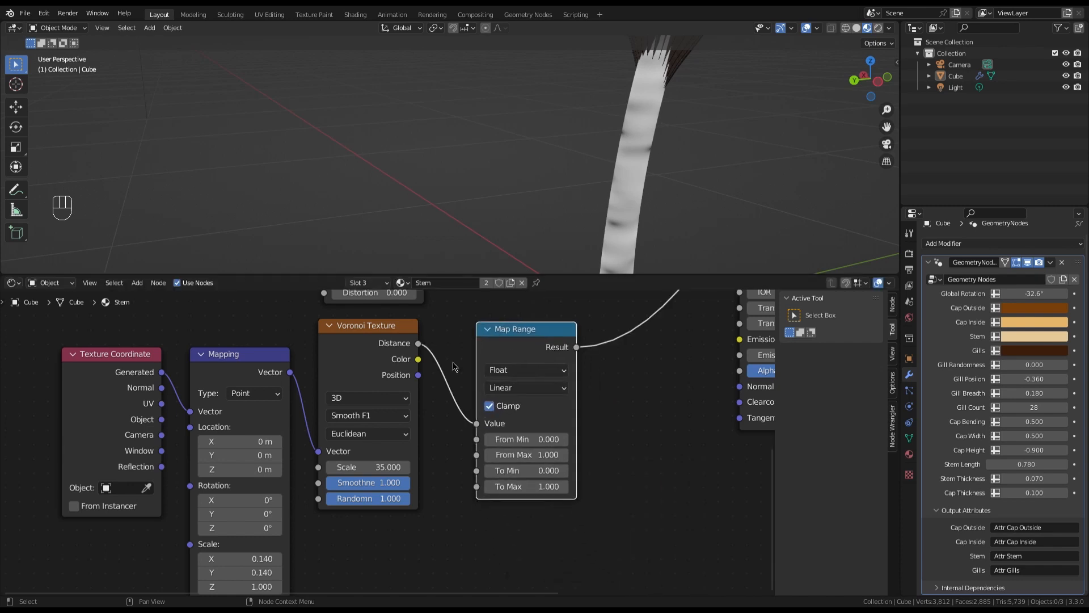
{"action": "scroll", "coordinate": [445, 377], "scroll_direction": "down", "scroll_amount": 1}
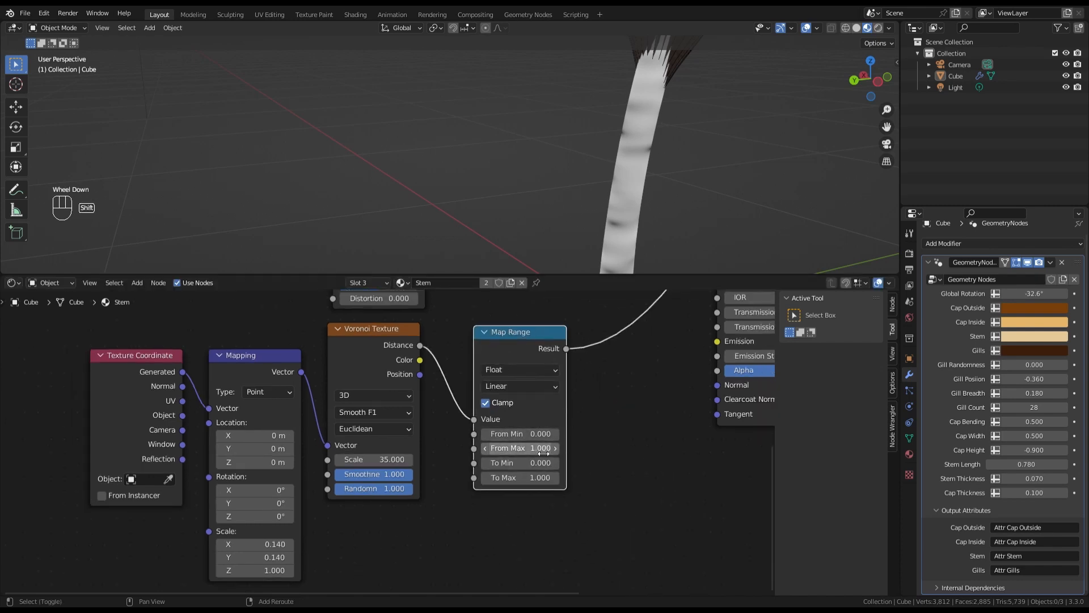
{"action": "left_click_drag", "start_coordinate": [543, 452], "coordinate": [542, 449], "text": "shift"}
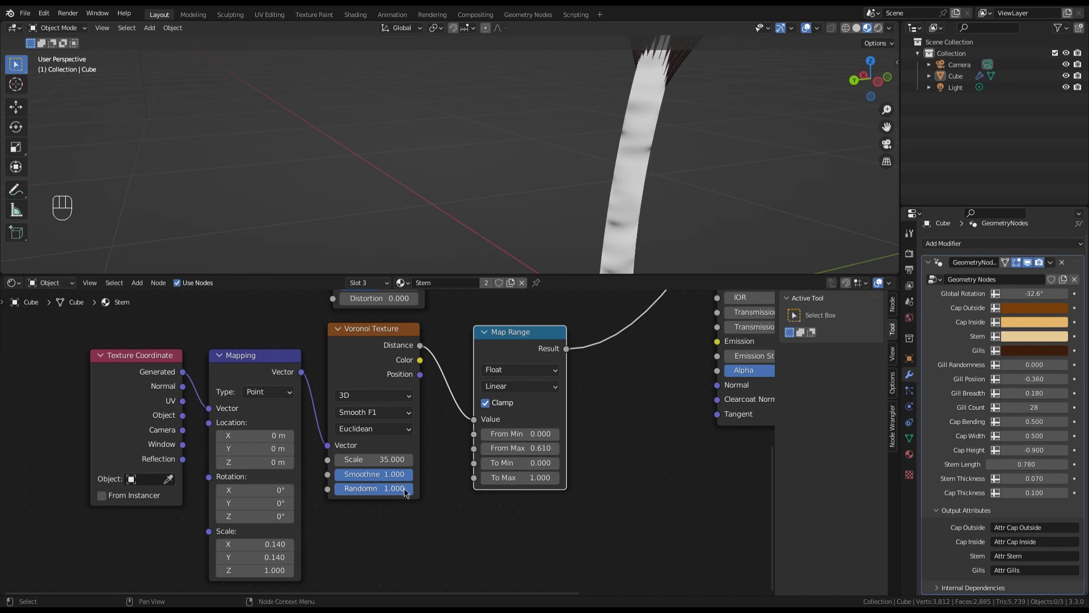
Move the Texture Coordinate, Mapping, Voronoi Texture and Map Range nodes together, farther away from the Principled BSDF.
{"action": "scroll", "coordinate": [355, 489], "scroll_direction": "down", "scroll_amount": 2}
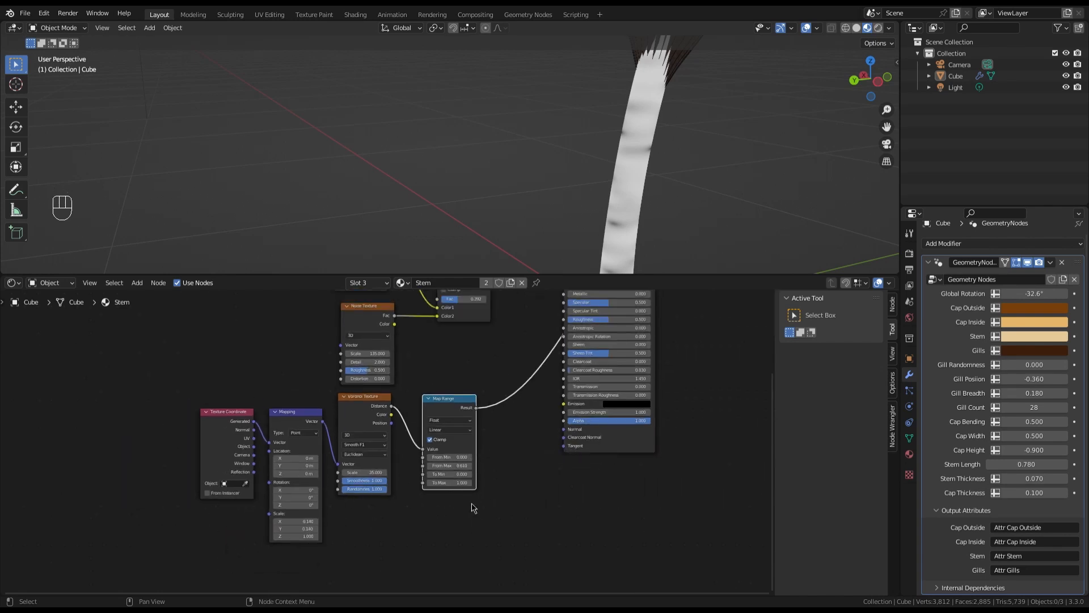
{"action": "left_click_drag", "start_coordinate": [475, 509], "coordinate": [134, 430]}
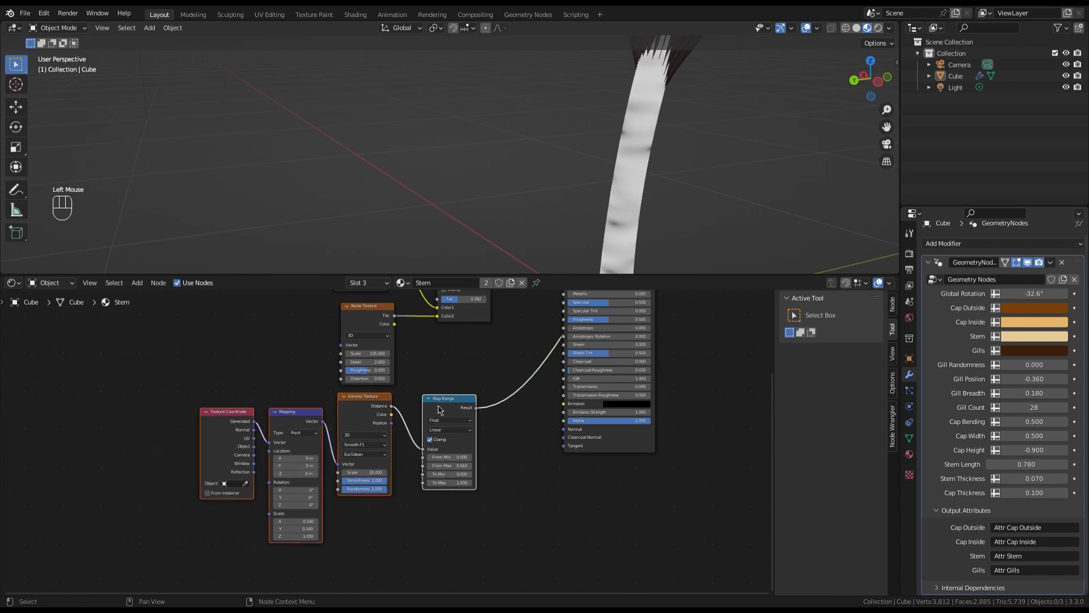
{"action": "left_click_drag", "start_coordinate": [439, 406], "coordinate": [392, 405]}
{"action": "scroll", "coordinate": [502, 419], "scroll_direction": "up", "scroll_amount": 2}
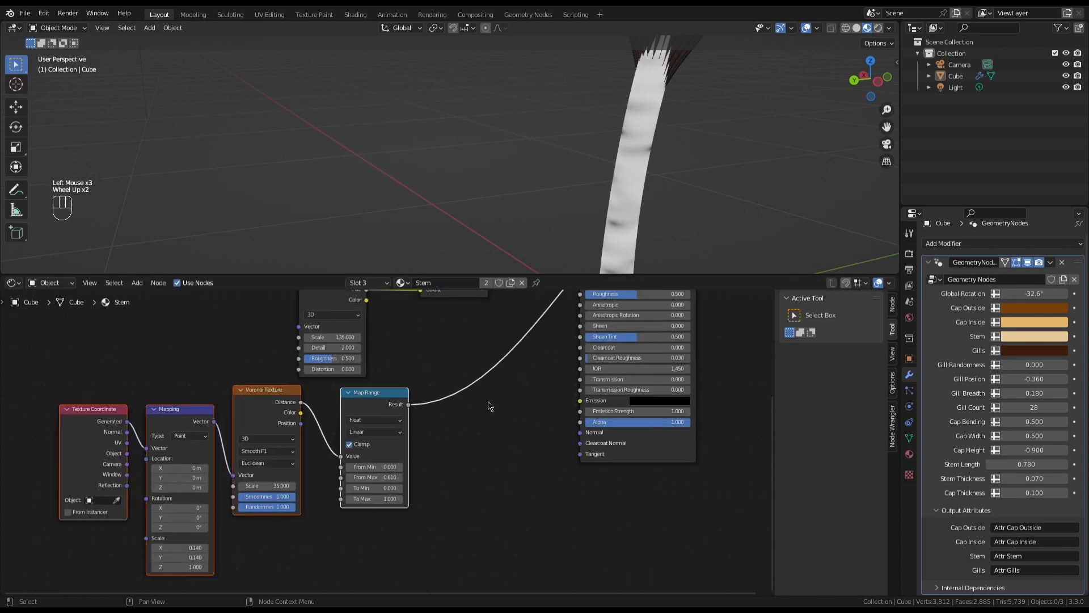
{"action": "left_click", "coordinate": [490, 405]}
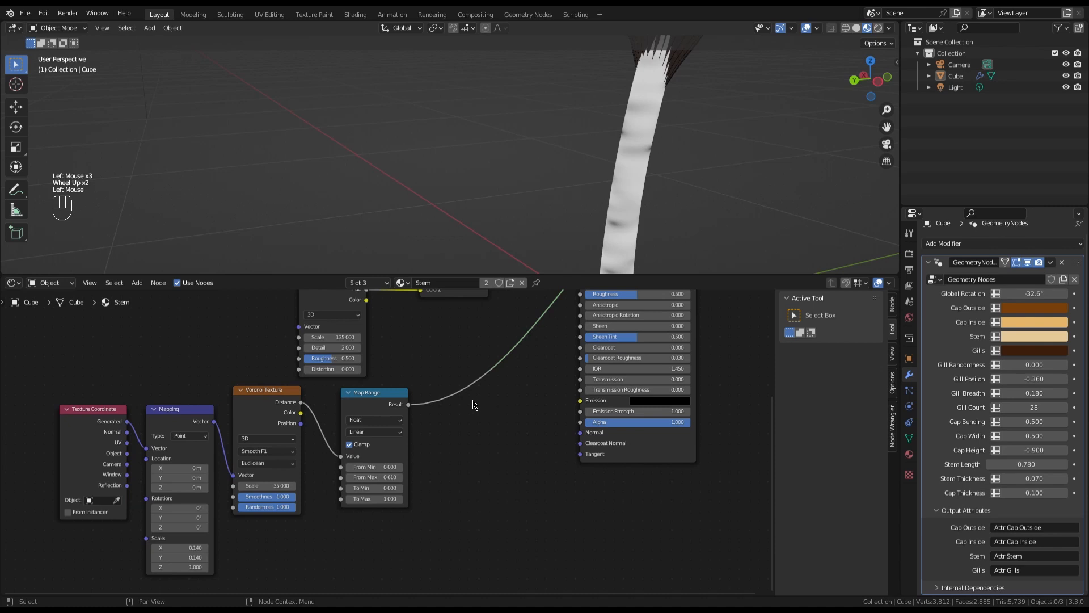
Insert a ColorRamp node on the Map Range node's Result link.
{"action": "left_click", "coordinate": [475, 404]}
{"action": "key", "text": "shift+a"}
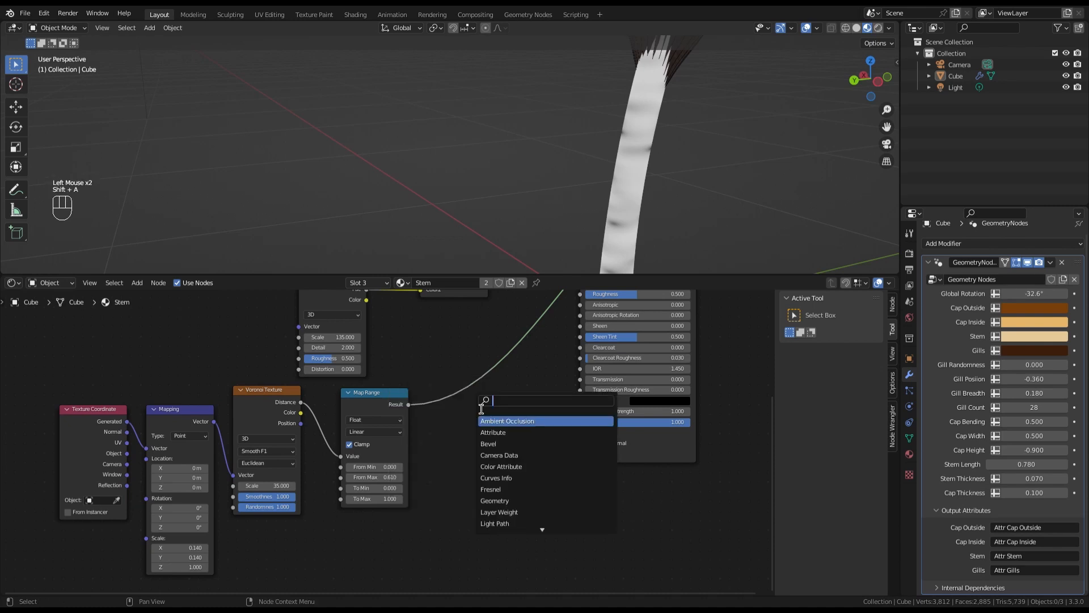
{"action": "type", "text": "ram"}
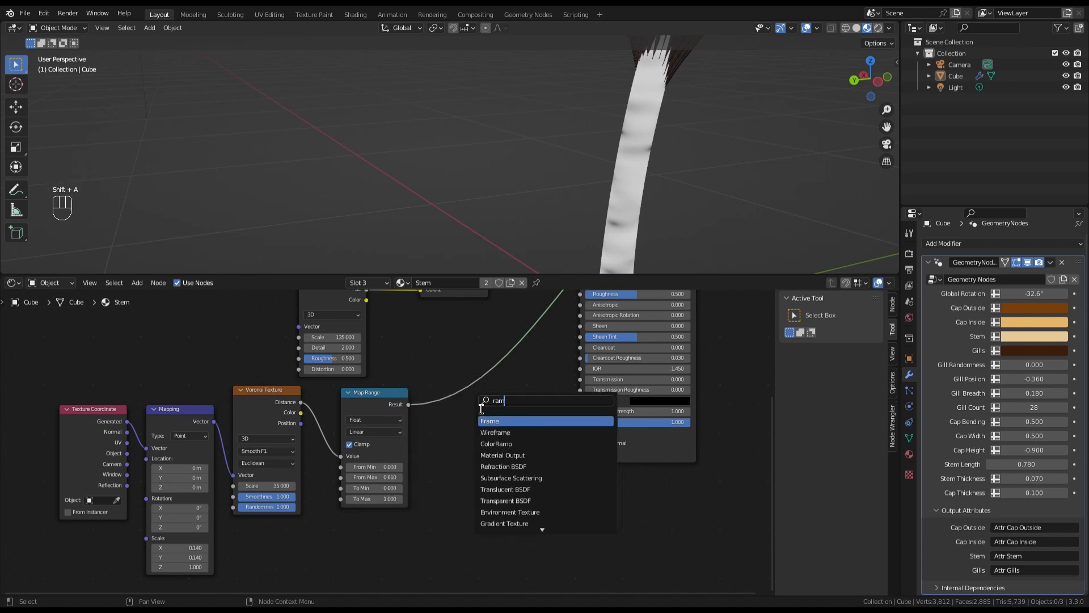
{"action": "type", "text": "p"}
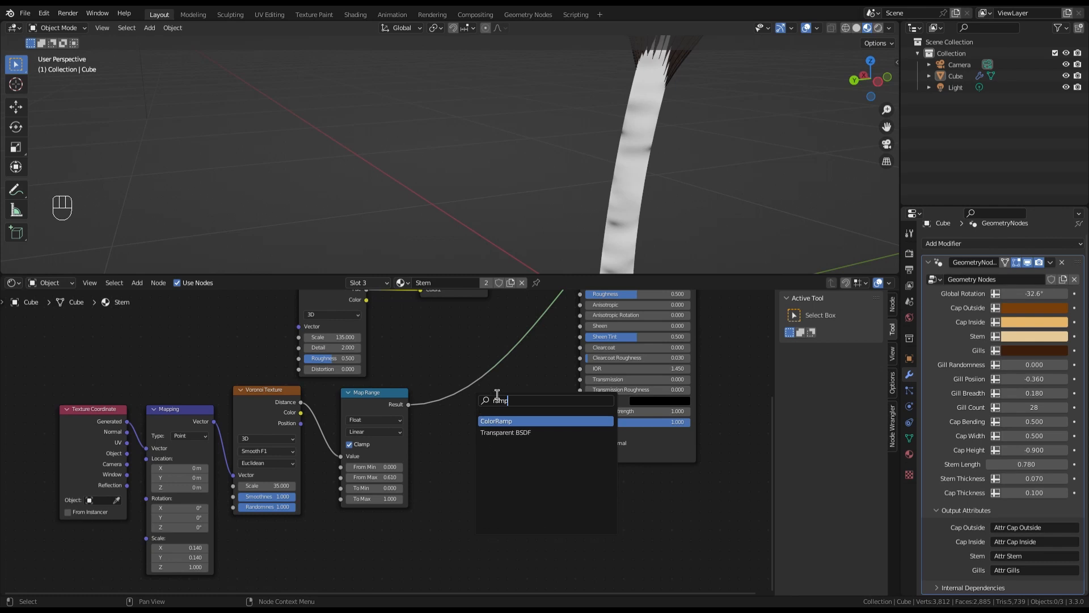
{"action": "left_click", "coordinate": [506, 422]}
{"action": "left_click", "coordinate": [514, 502]}
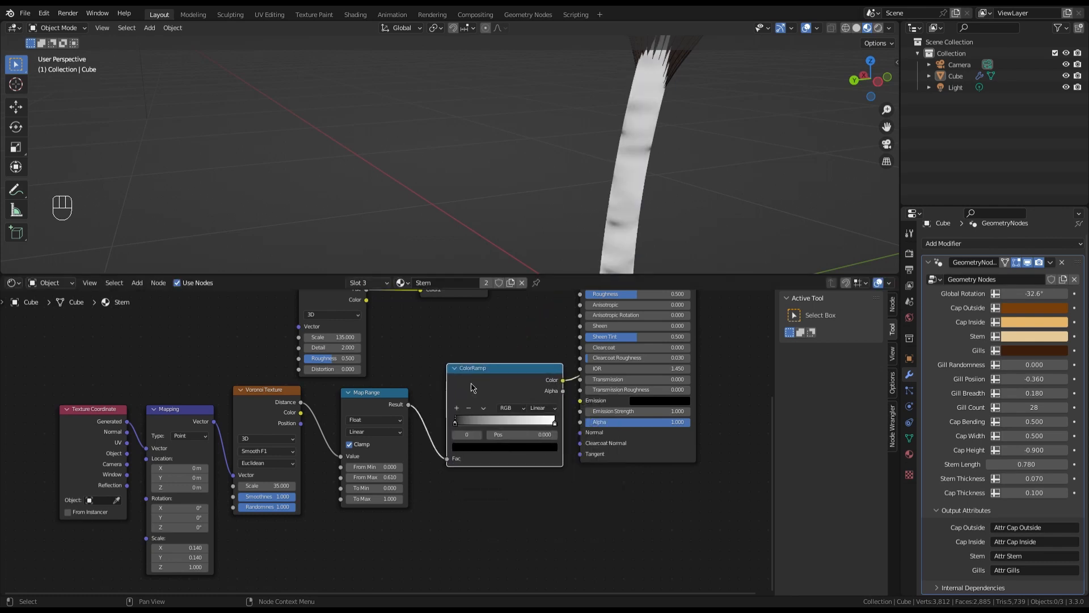
Tighten the ColorRamp by moving the black stop to 0.373 and the white stop to about 0.74.
{"action": "scroll", "coordinate": [664, 177], "scroll_direction": "up", "scroll_amount": 2}
{"action": "scroll", "coordinate": [664, 178], "scroll_direction": "down", "scroll_amount": 2}
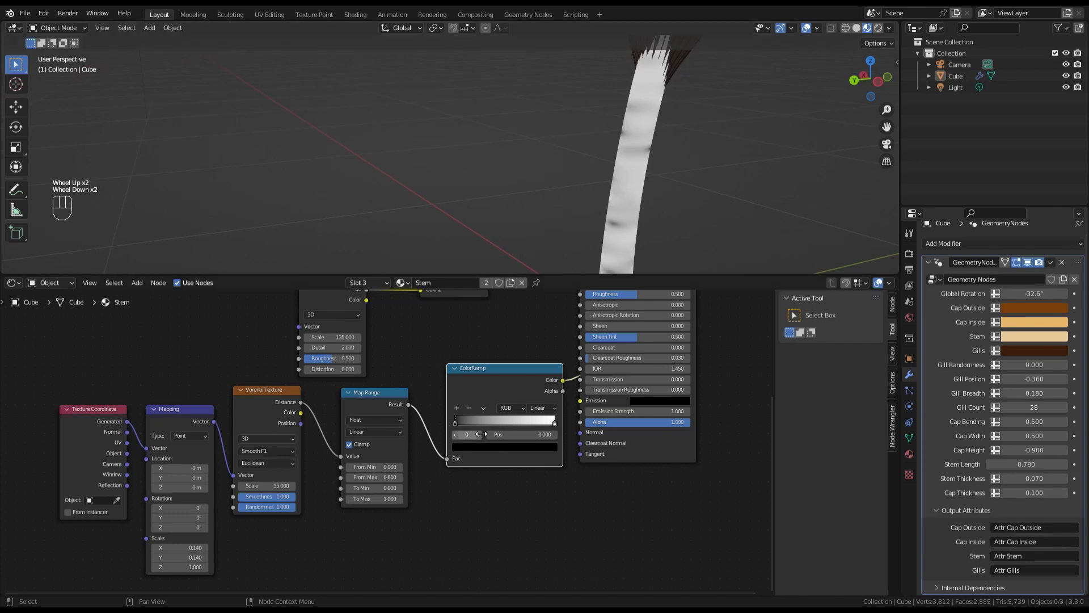
{"action": "scroll", "coordinate": [518, 412], "scroll_direction": "up", "scroll_amount": 3}
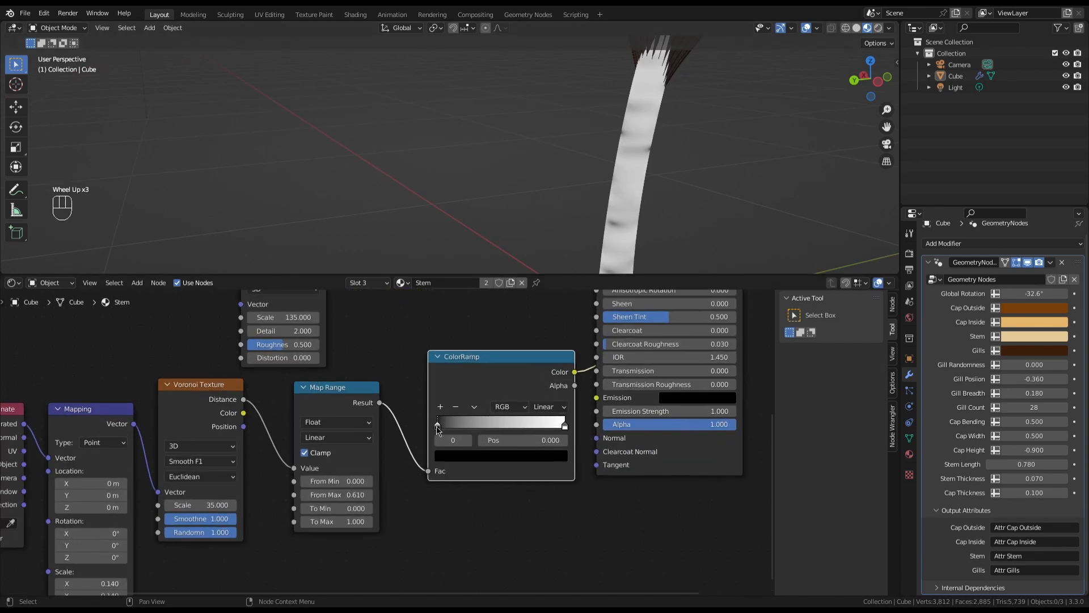
{"action": "left_click_drag", "start_coordinate": [437, 428], "coordinate": [460, 429]}
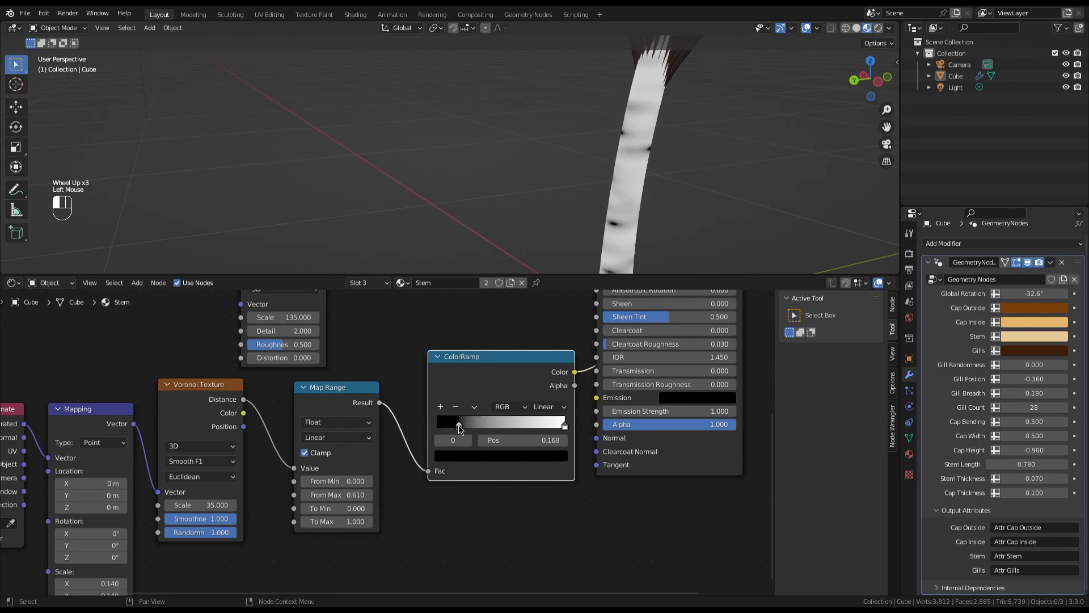
{"action": "left_click_drag", "start_coordinate": [566, 425], "coordinate": [547, 425]}
{"action": "left_click_drag", "start_coordinate": [459, 427], "coordinate": [486, 427]}
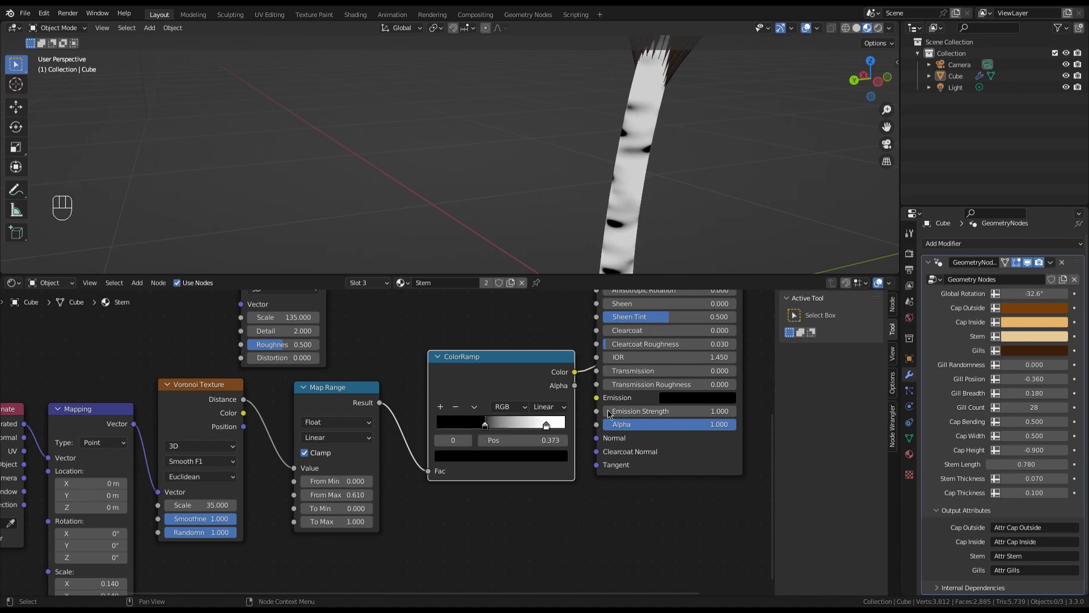
{"action": "left_click_drag", "start_coordinate": [547, 426], "coordinate": [533, 424]}
Move the Voronoi node chain below the color nodes and reconnect the Principled BSDF to the Material Output's Surface.
{"action": "scroll", "coordinate": [533, 425], "scroll_direction": "down", "scroll_amount": 5}
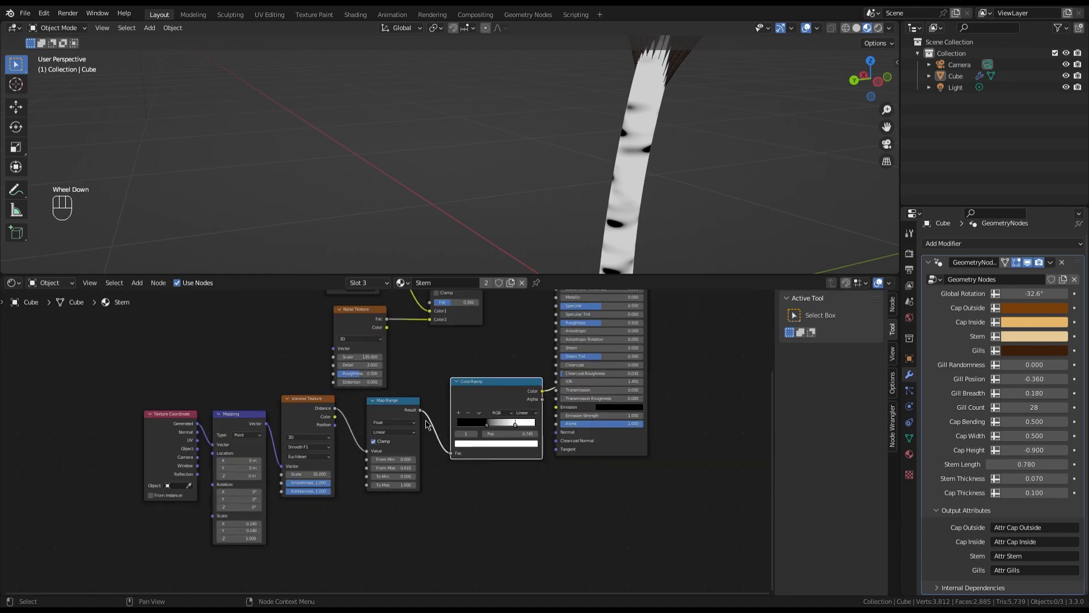
{"action": "left_click_drag", "start_coordinate": [470, 490], "coordinate": [237, 426]}
{"action": "left_click_drag", "start_coordinate": [452, 408], "coordinate": [402, 425]}
{"action": "scroll", "coordinate": [454, 386], "scroll_direction": "down", "scroll_amount": 2}
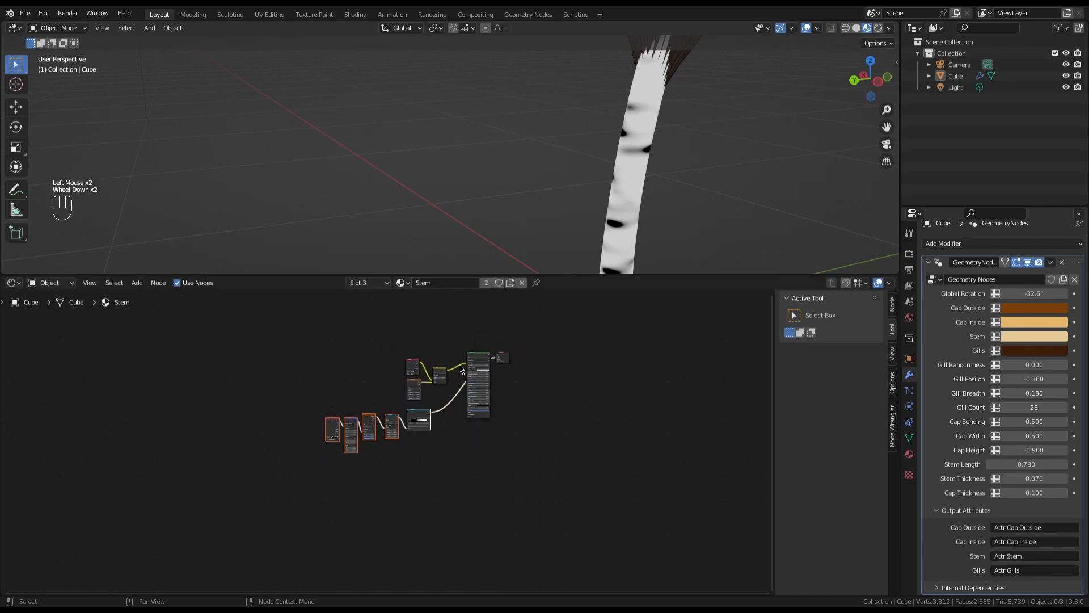
{"action": "scroll", "coordinate": [484, 358], "scroll_direction": "up", "scroll_amount": 7}
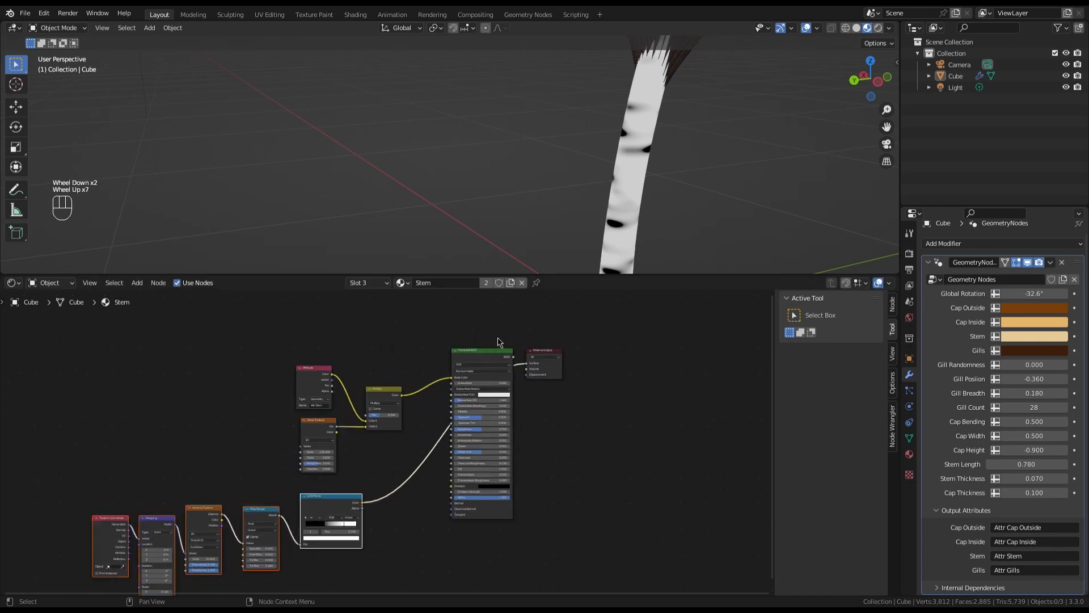
{"action": "scroll", "coordinate": [483, 357], "scroll_direction": "up", "scroll_amount": 2}
{"action": "left_click", "coordinate": [486, 357], "text": "ctrl+shift"}
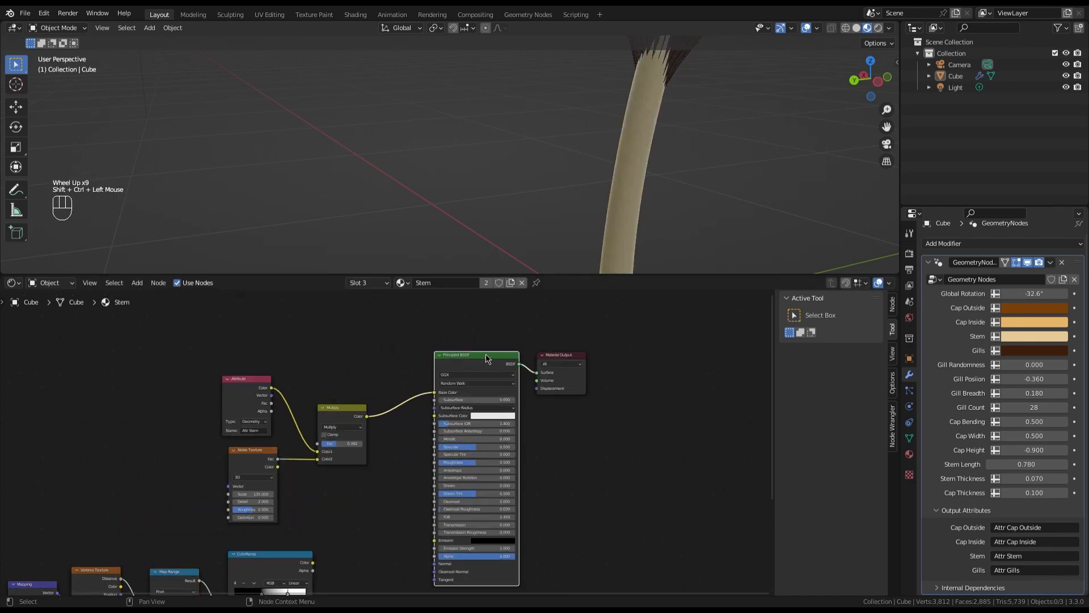
{"action": "key", "text": "ctrl+z"}
{"action": "key", "text": "ctrl+z"}
{"action": "key", "text": "ctrl+z"}
{"action": "key", "text": "ctrl+z"}
{"action": "key", "text": "ctrl+z"}
{"action": "key", "text": "ctrl+z"}
{"action": "key", "text": "ctrl+z"}
{"action": "key", "text": "ctrl+z"}
{"action": "key", "text": "ctrl+z"}
{"action": "key", "text": "ctrl+z"}
{"action": "key", "text": "ctrl+z"}
{"action": "key", "text": "ctrl+z"}
{"action": "key", "text": "ctrl+z"}
{"action": "key", "text": "ctrl+z"}
{"action": "key", "text": "ctrl+z"}
{"action": "key", "text": "ctrl+z"}
{"action": "scroll", "coordinate": [348, 493], "scroll_direction": "down", "scroll_amount": 3}
{"action": "scroll", "coordinate": [347, 494], "scroll_direction": "up", "scroll_amount": 3}
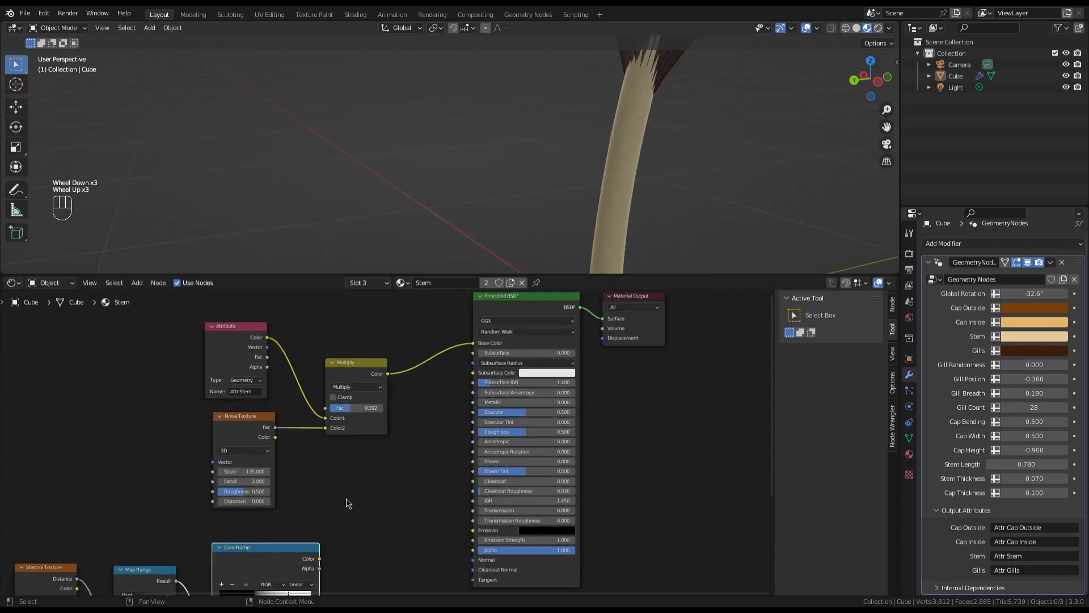
Add a Mix node with its Color1 fed by the ColorRamp's Color, and shift it with the Voronoi chain away from the Principled BSDF.
{"action": "left_click_drag", "start_coordinate": [319, 562], "coordinate": [379, 503]}
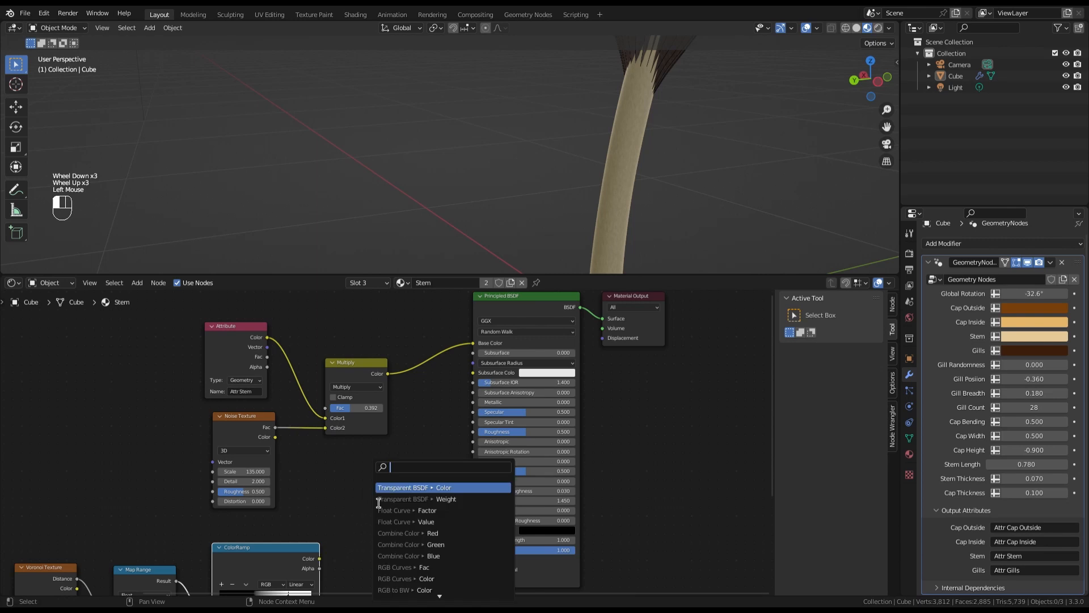
{"action": "type", "text": "color1"}
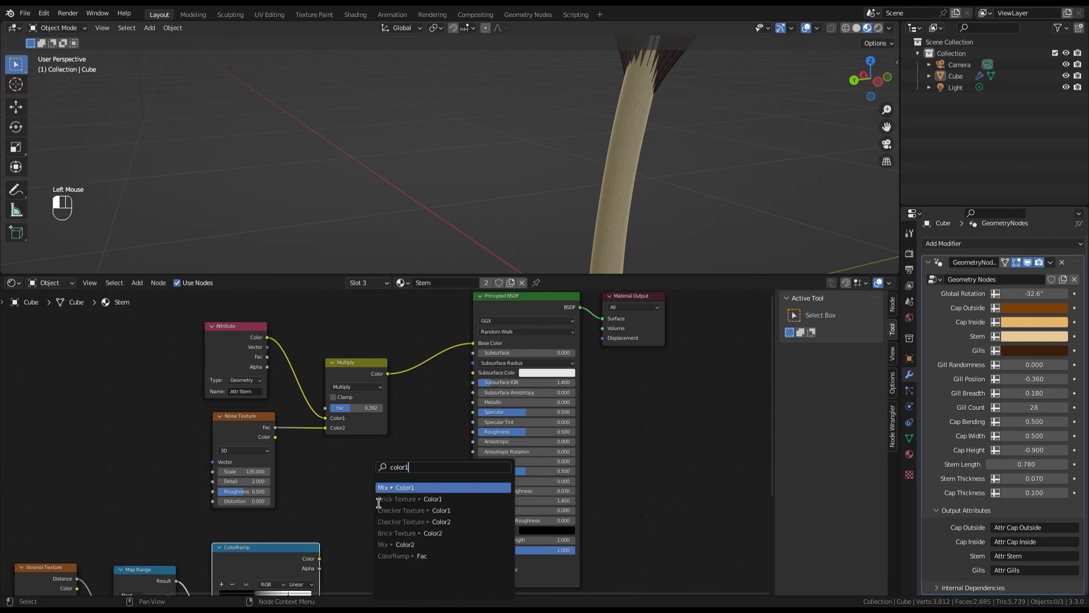
{"action": "key", "text": "Return"}
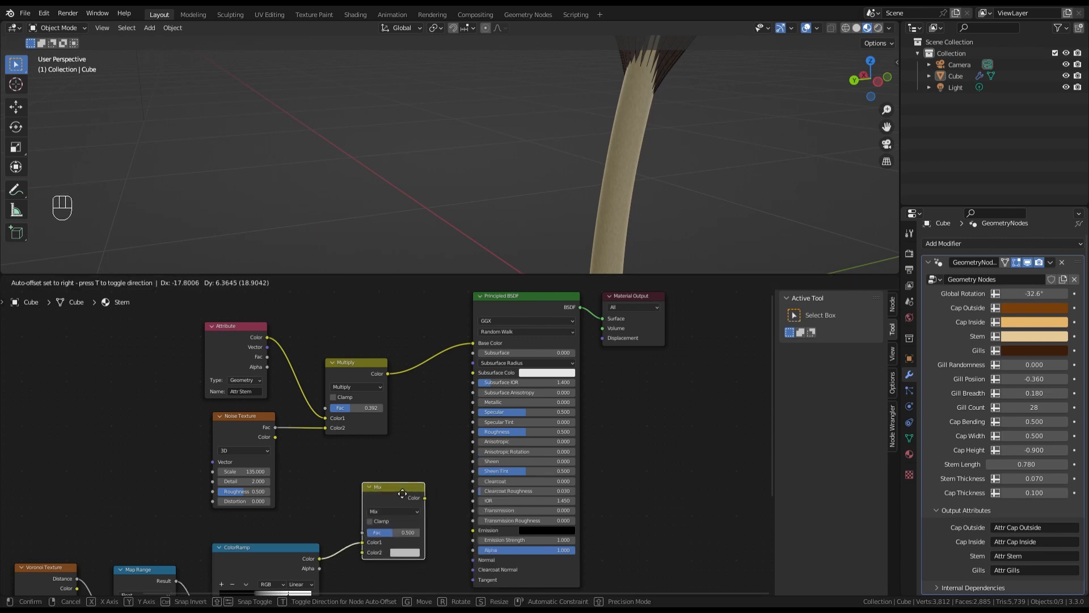
{"action": "left_click", "coordinate": [397, 494]}
{"action": "scroll", "coordinate": [375, 499], "scroll_direction": "down", "scroll_amount": 5}
{"action": "left_click_drag", "start_coordinate": [405, 567], "coordinate": [143, 511]}
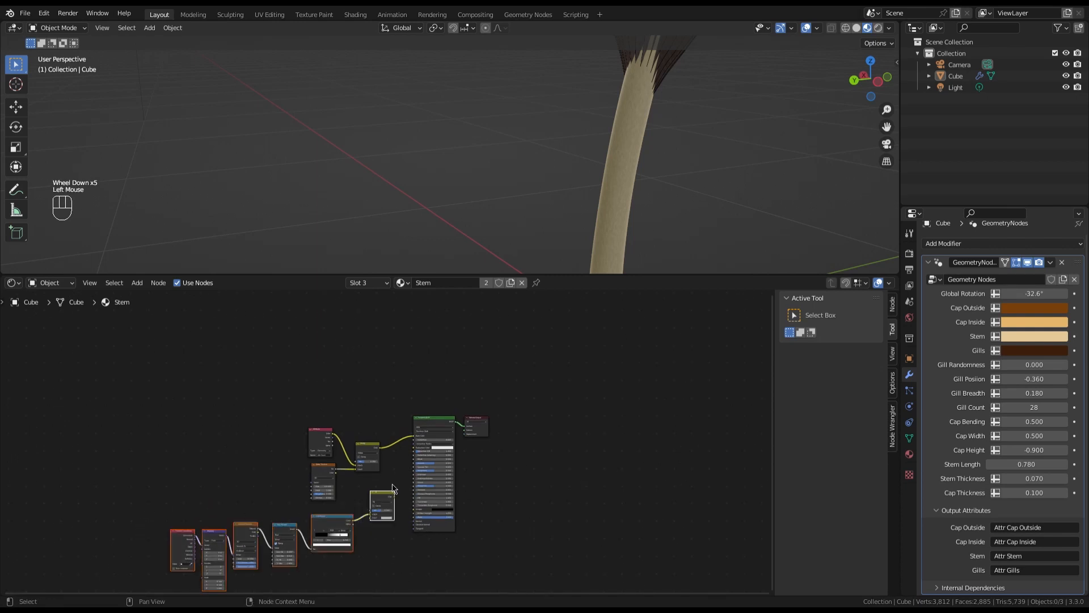
{"action": "left_click_drag", "start_coordinate": [393, 493], "coordinate": [345, 507]}
Rearrange the color nodes so the Noise Texture sits above the Attribute node and the Attribute node sits closer to the Mix node.
{"action": "scroll", "coordinate": [330, 434], "scroll_direction": "up", "scroll_amount": 3}
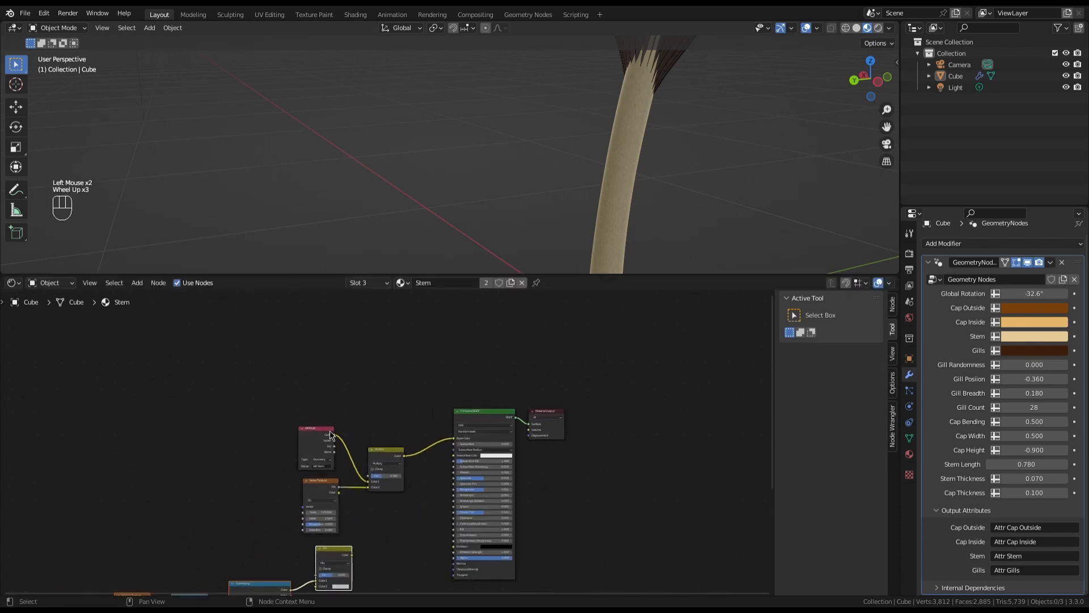
{"action": "scroll", "coordinate": [330, 435], "scroll_direction": "up", "scroll_amount": 1}
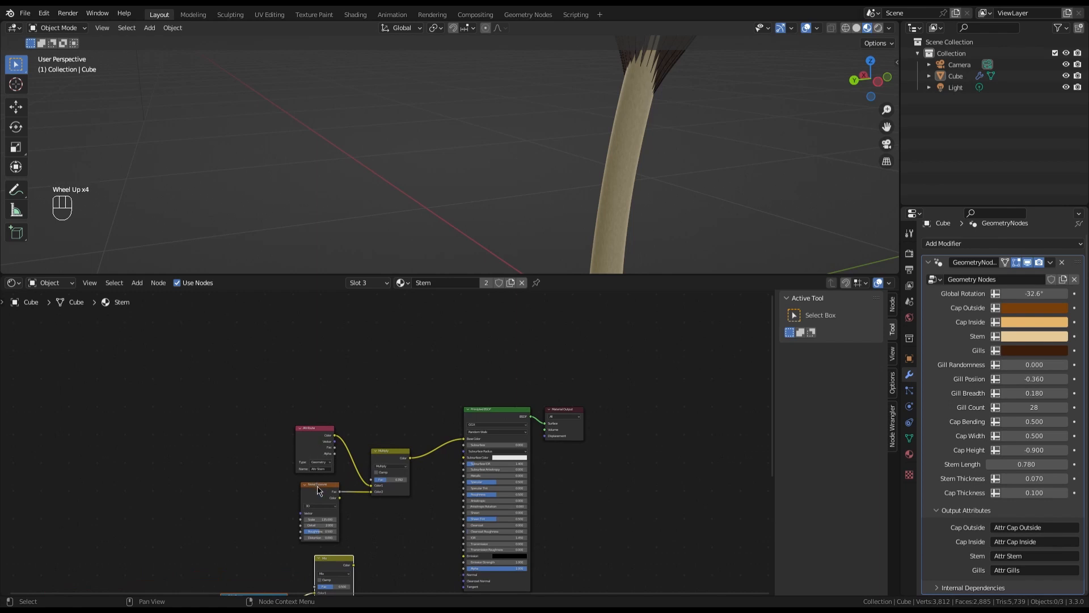
{"action": "left_click_drag", "start_coordinate": [318, 485], "coordinate": [321, 375]}
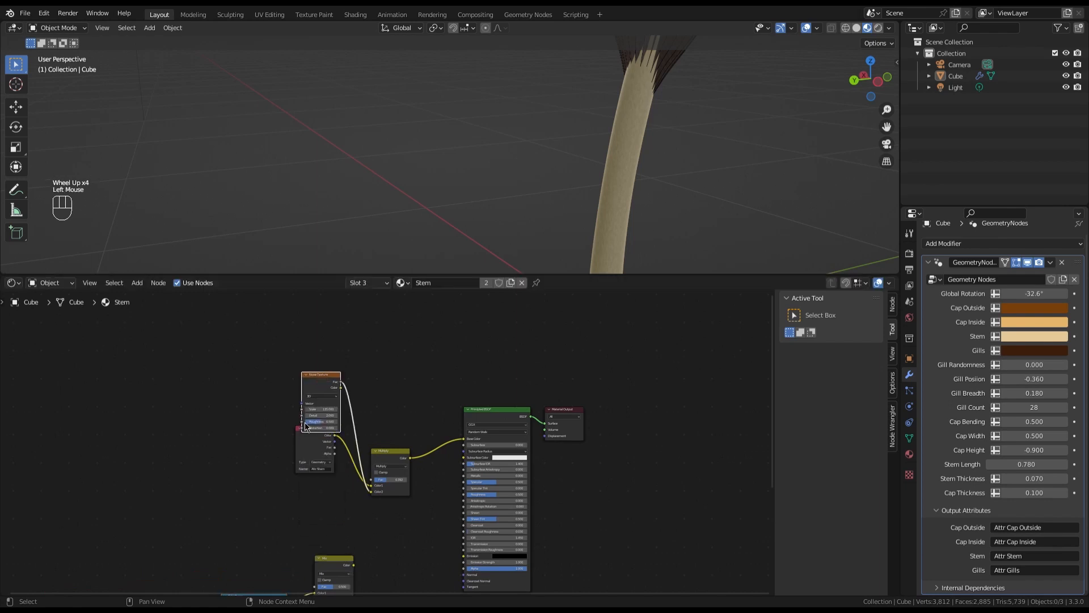
{"action": "left_click", "coordinate": [311, 451]}
{"action": "left_click_drag", "start_coordinate": [313, 432], "coordinate": [294, 480]}
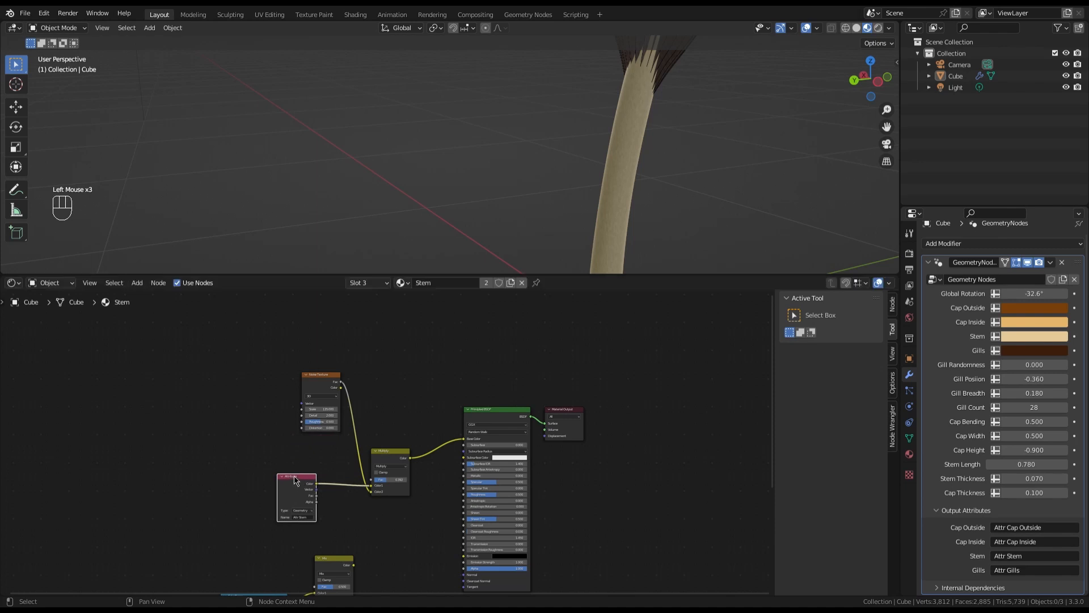
{"action": "scroll", "coordinate": [295, 479], "scroll_direction": "down", "scroll_amount": 4}
{"action": "scroll", "coordinate": [313, 482], "scroll_direction": "up", "scroll_amount": 4}
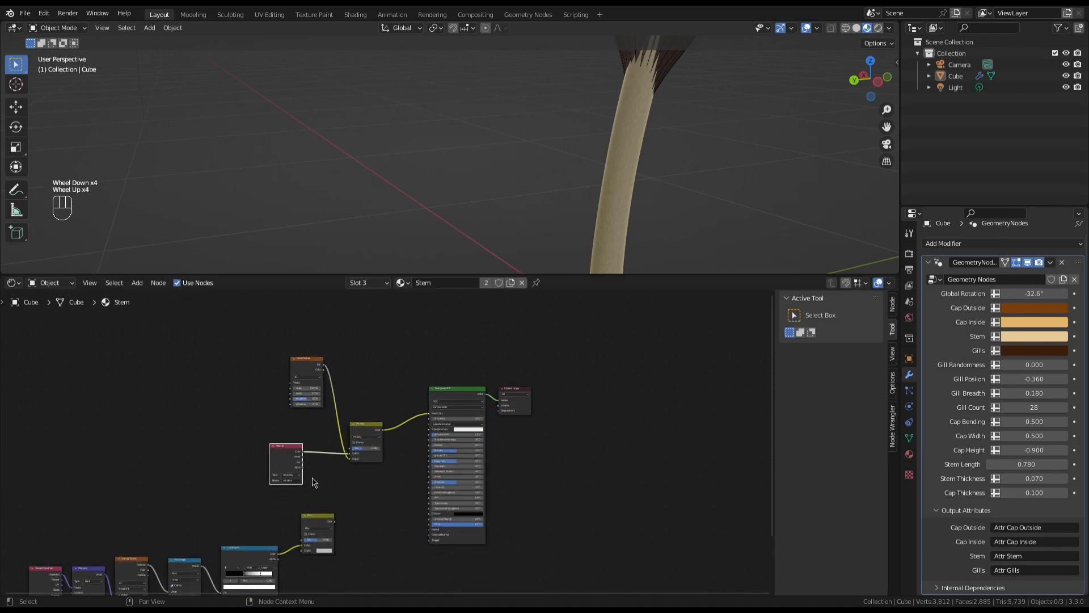
Connect the Attribute node's Color to the Mix node's Color2 and the Mix output to the Multiply node's Color1.
{"action": "left_click", "coordinate": [294, 446]}
{"action": "scroll", "coordinate": [291, 454], "scroll_direction": "up", "scroll_amount": 5}
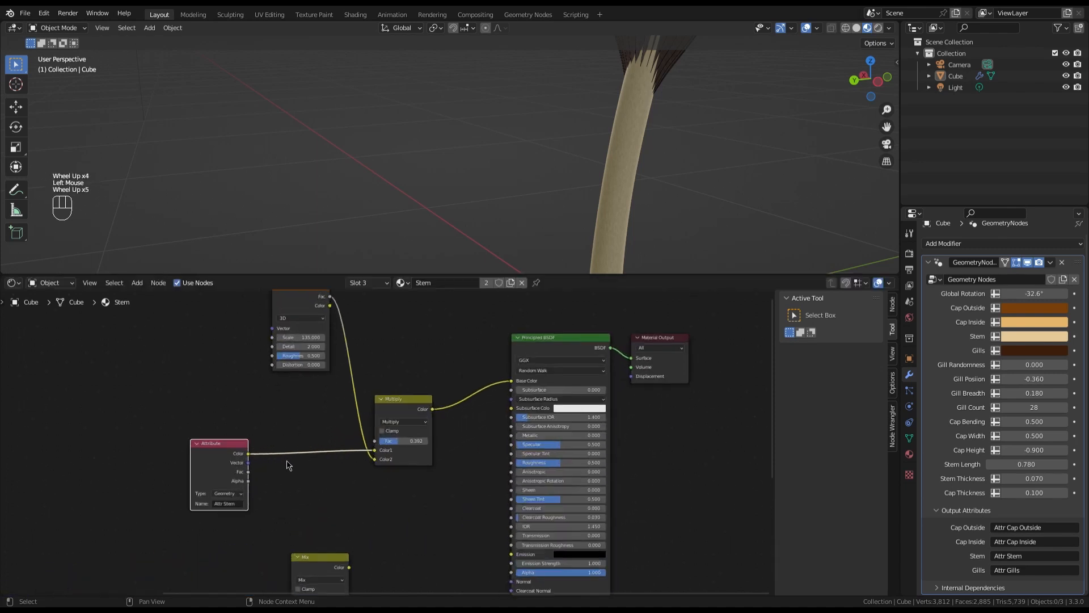
{"action": "left_click_drag", "start_coordinate": [301, 576], "coordinate": [308, 531]}
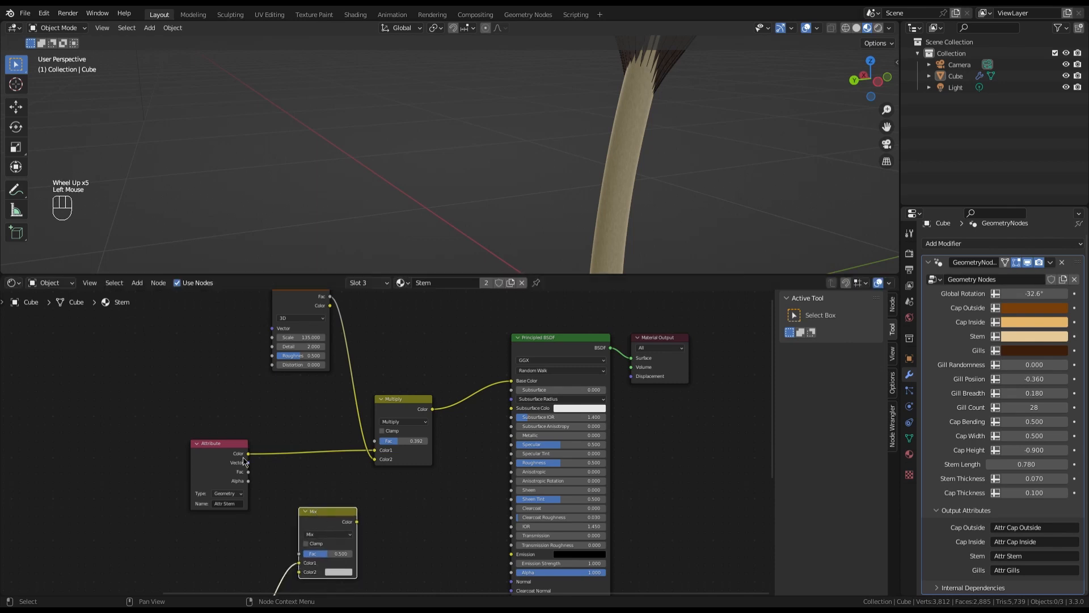
{"action": "left_click", "coordinate": [246, 457]}
{"action": "left_click_drag", "start_coordinate": [248, 454], "coordinate": [395, 491]}
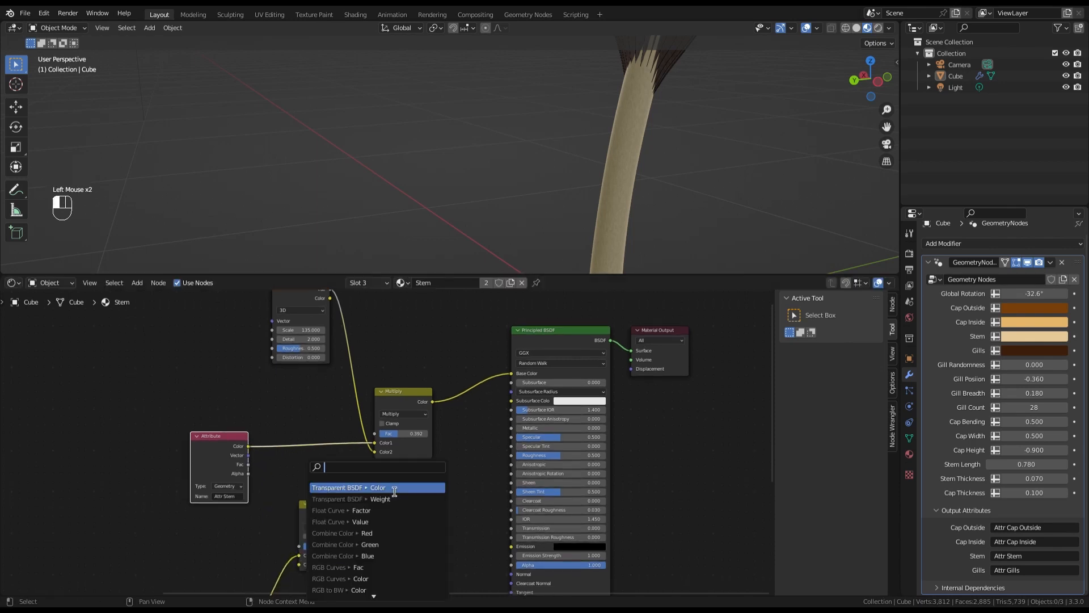
{"action": "left_click_drag", "start_coordinate": [248, 448], "coordinate": [299, 564]}
{"action": "left_click_drag", "start_coordinate": [358, 516], "coordinate": [385, 444]}
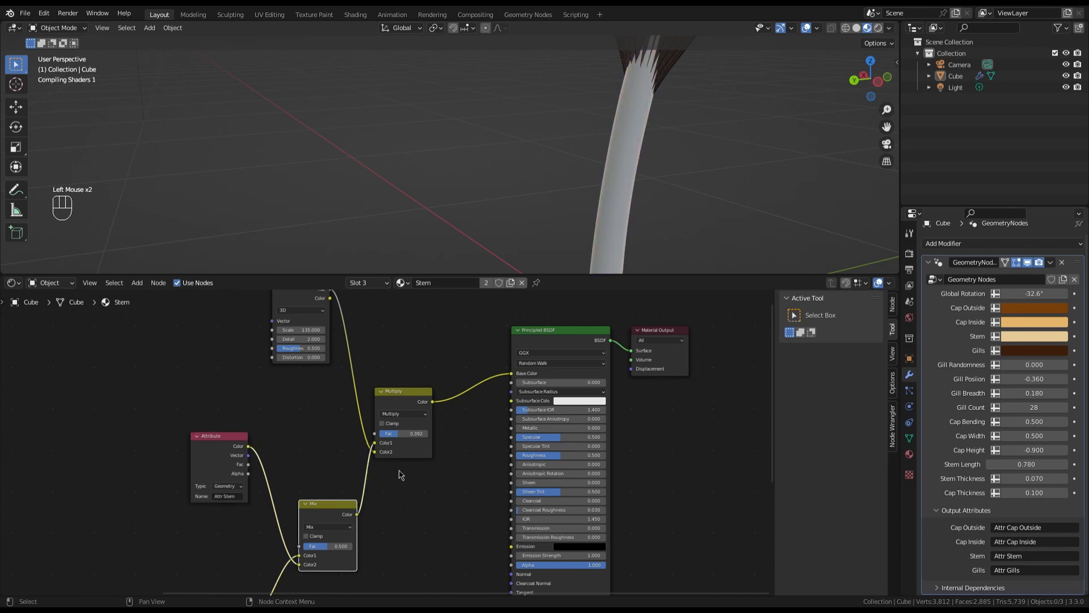
{"action": "scroll", "coordinate": [400, 471], "scroll_direction": "down", "scroll_amount": 2}
{"action": "left_click_drag", "start_coordinate": [332, 495], "coordinate": [326, 465]}
{"action": "scroll", "coordinate": [635, 169], "scroll_direction": "up", "scroll_amount": 1}
{"action": "scroll", "coordinate": [636, 169], "scroll_direction": "down", "scroll_amount": 1}
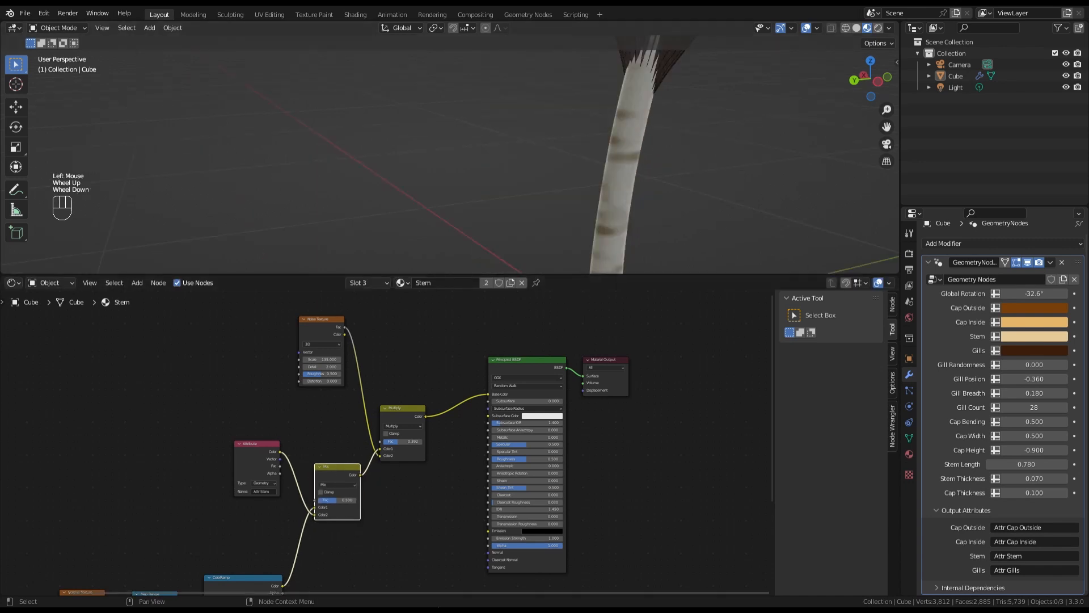
Set the Mix node's Fac to 0.692 and check the blended spots along the whole stem.
{"action": "scroll", "coordinate": [386, 542], "scroll_direction": "down", "scroll_amount": 1}
{"action": "scroll", "coordinate": [335, 529], "scroll_direction": "up", "scroll_amount": 4}
{"action": "scroll", "coordinate": [359, 520], "scroll_direction": "up", "scroll_amount": 1}
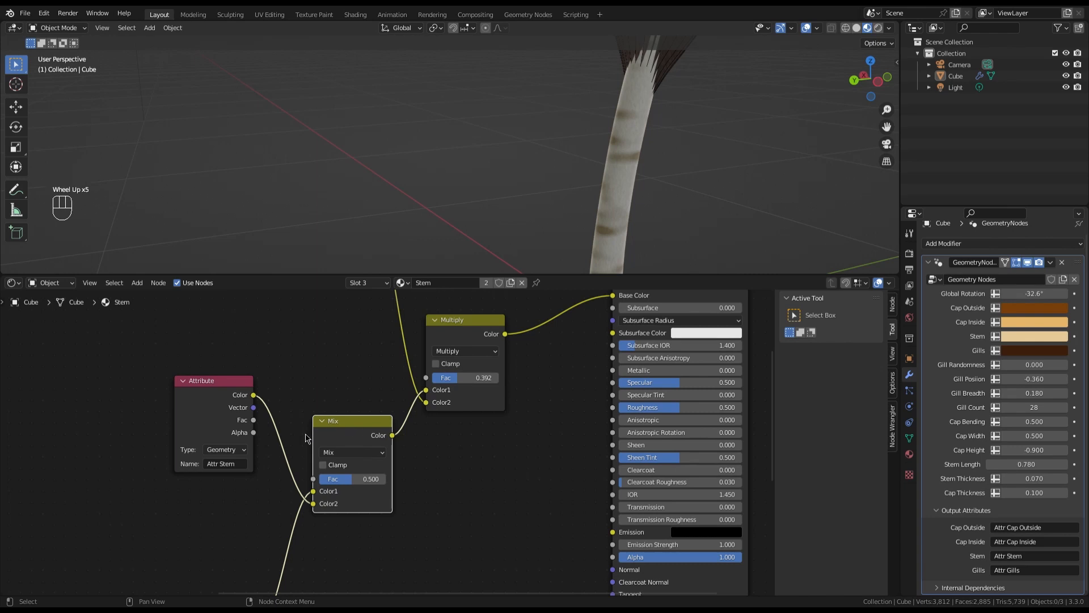
{"action": "left_click_drag", "start_coordinate": [351, 480], "coordinate": [370, 480]}
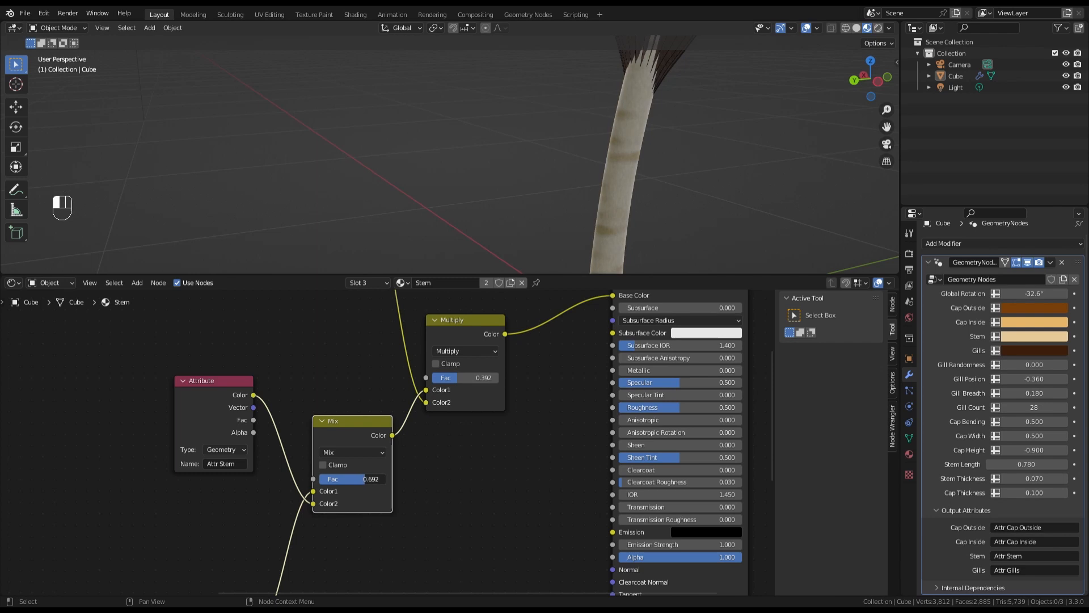
{"action": "scroll", "coordinate": [653, 192], "scroll_direction": "down", "scroll_amount": 1}
{"action": "middle_click_drag", "start_coordinate": [653, 193], "coordinate": [653, 188]}
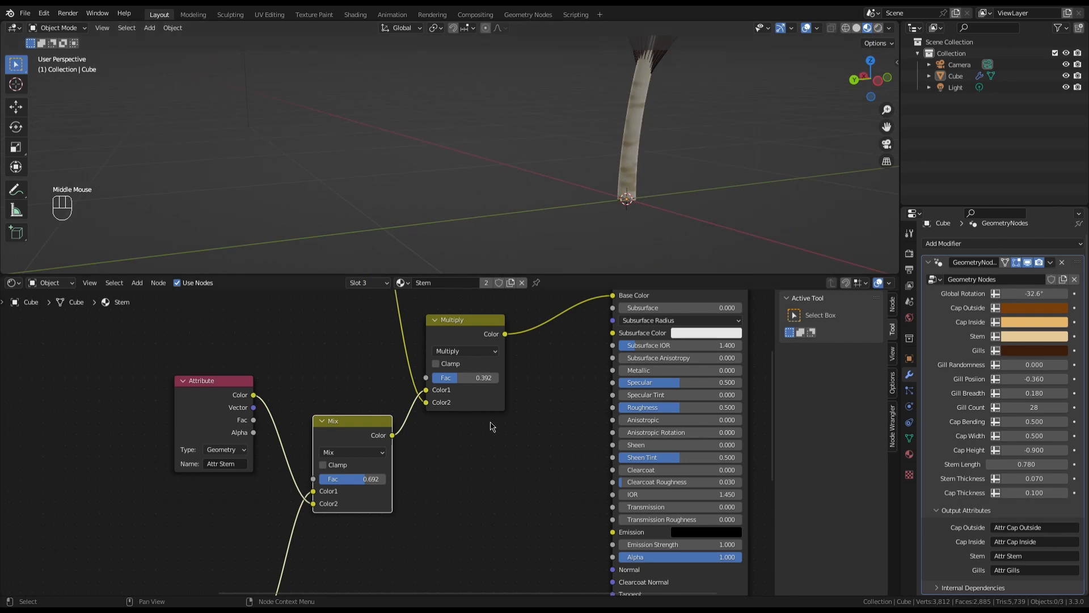
{"action": "scroll", "coordinate": [486, 440], "scroll_direction": "down", "scroll_amount": 6}
{"action": "scroll", "coordinate": [310, 571], "scroll_direction": "up", "scroll_amount": 2}
{"action": "scroll", "coordinate": [310, 571], "scroll_direction": "up", "scroll_amount": 3}
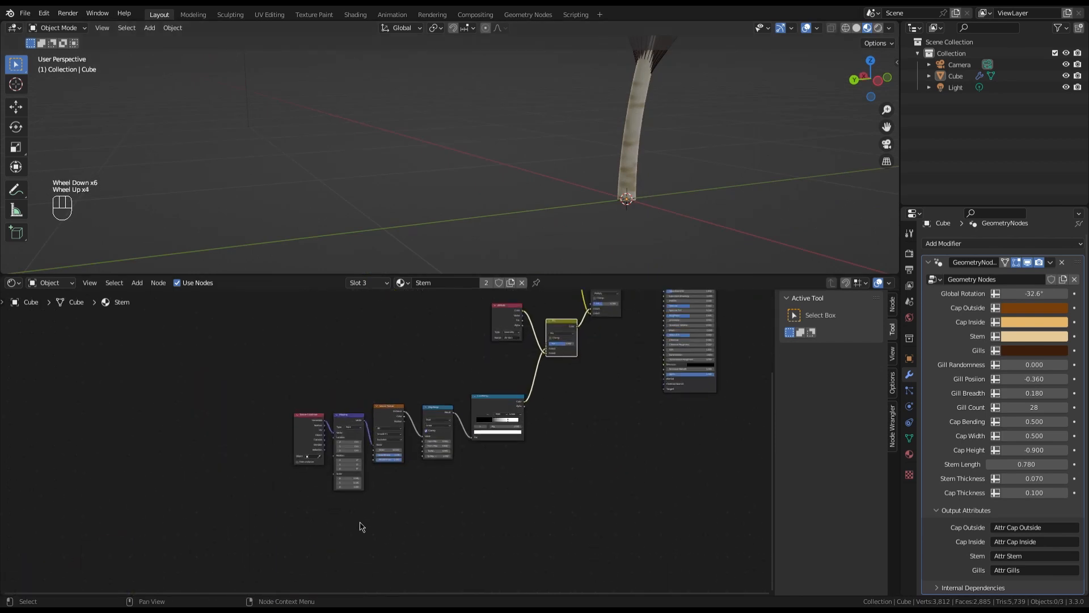
Set the Mapping node's X and Y Scale to 0.240 for the stem's Voronoi spots.
{"action": "scroll", "coordinate": [366, 519], "scroll_direction": "down", "scroll_amount": 1}
{"action": "scroll", "coordinate": [366, 488], "scroll_direction": "up", "scroll_amount": 7}
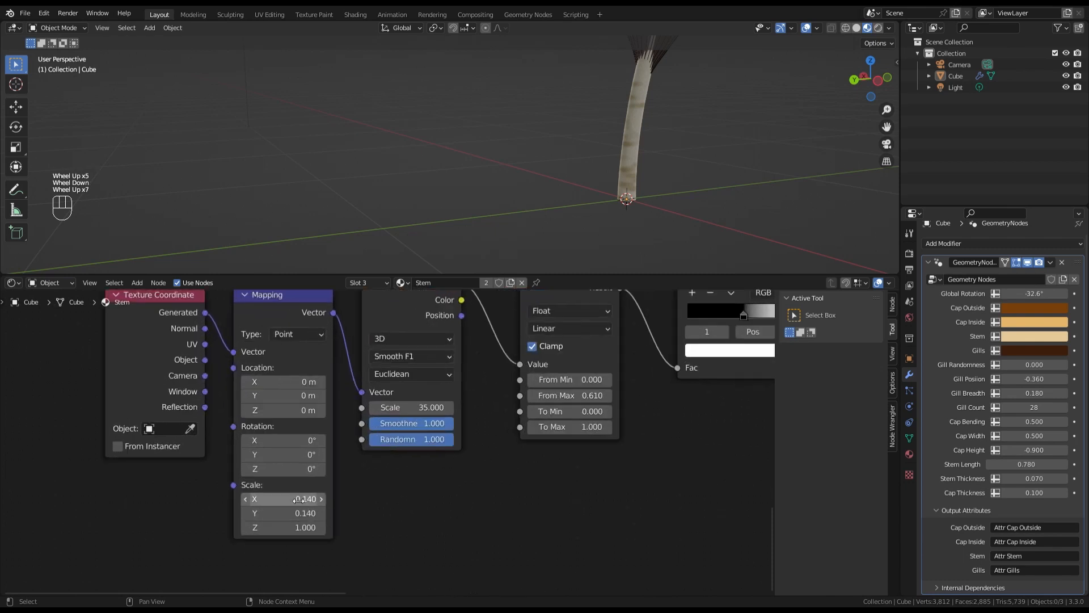
{"action": "left_click_drag", "start_coordinate": [297, 498], "coordinate": [341, 513], "text": "shift"}
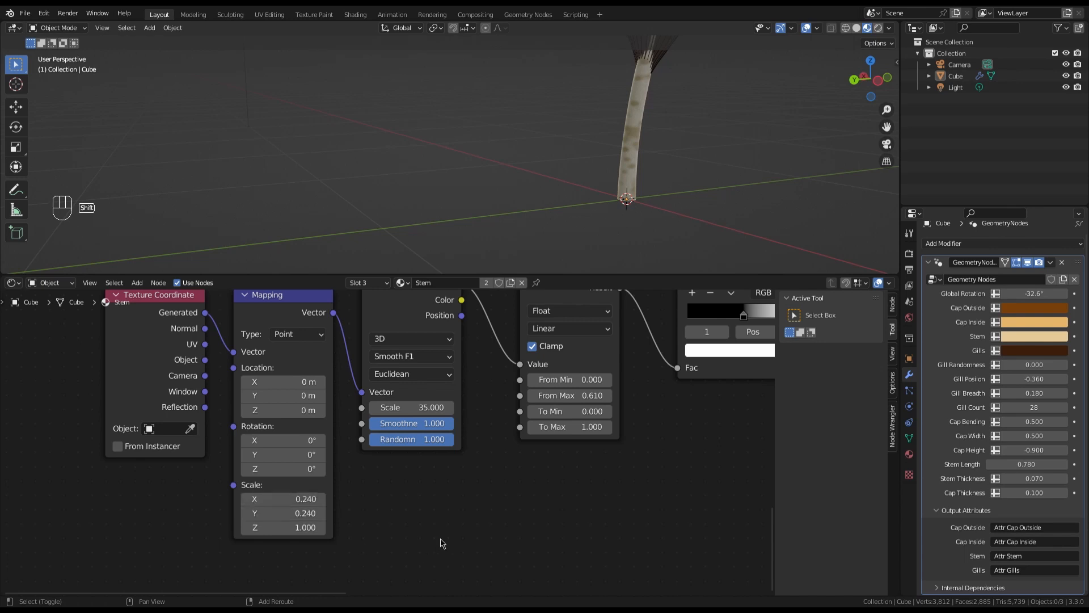
{"action": "scroll", "coordinate": [440, 540], "scroll_direction": "down", "scroll_amount": 6}
{"action": "scroll", "coordinate": [621, 109], "scroll_direction": "down", "scroll_amount": 2}
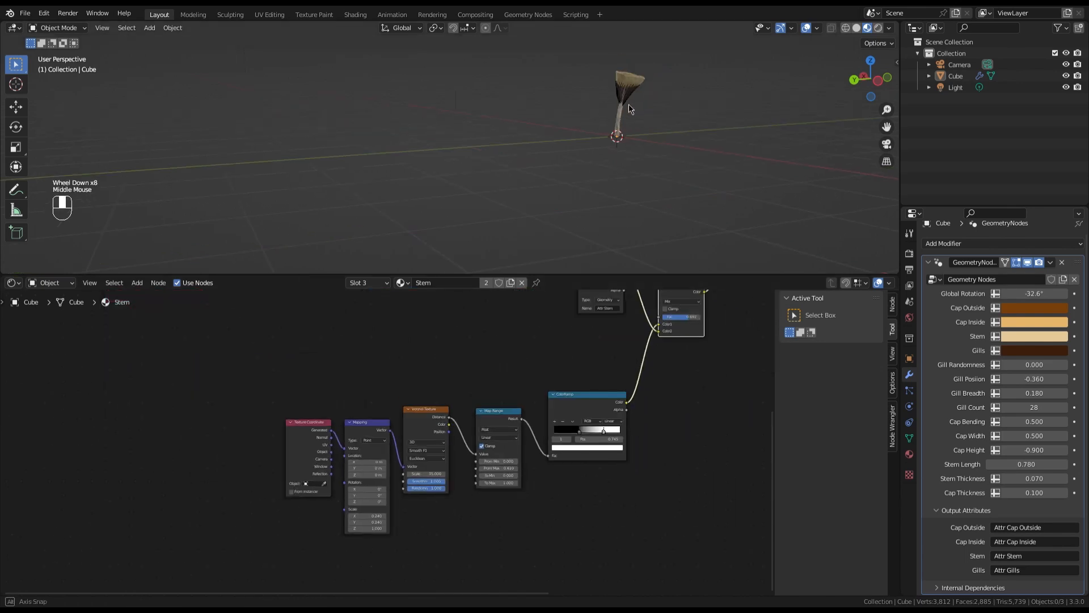
{"action": "middle_click_drag", "start_coordinate": [629, 104], "coordinate": [629, 108]}
{"action": "scroll", "coordinate": [628, 108], "scroll_direction": "up", "scroll_amount": 2}
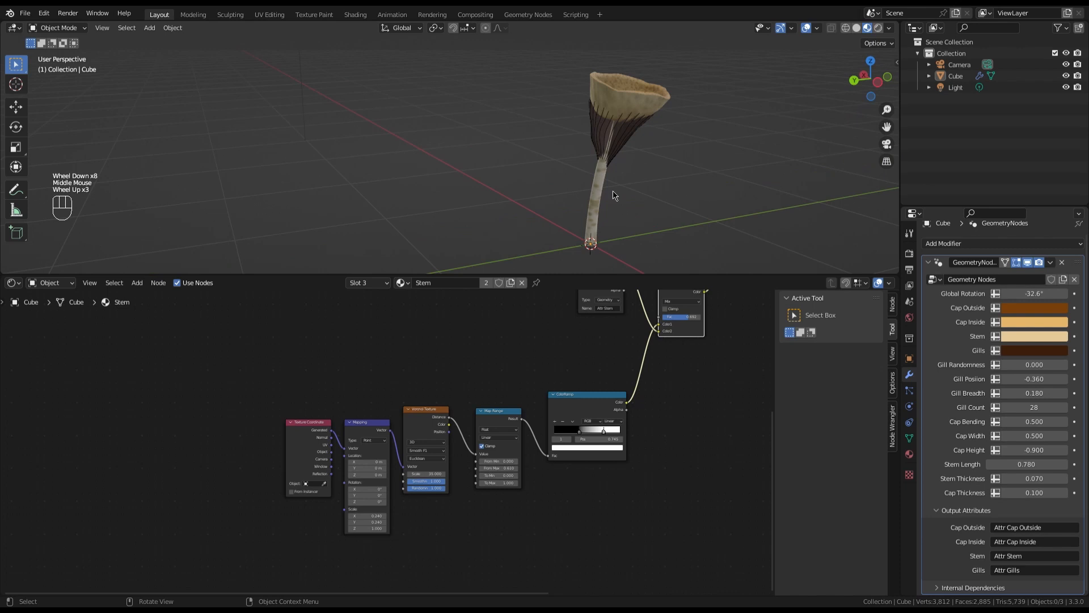
{"action": "scroll", "coordinate": [613, 196], "scroll_direction": "up", "scroll_amount": 1}
Raise the stem material's Mix node Fac to 0.833 to soften the spots.
{"action": "scroll", "coordinate": [469, 568], "scroll_direction": "down", "scroll_amount": 1}
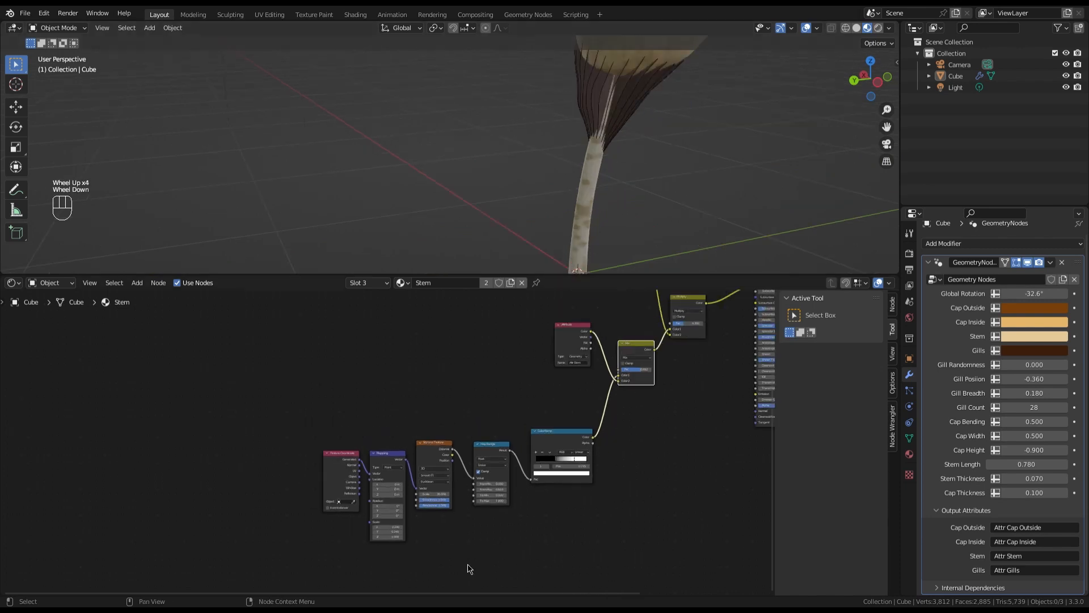
{"action": "scroll", "coordinate": [639, 341], "scroll_direction": "up", "scroll_amount": 8}
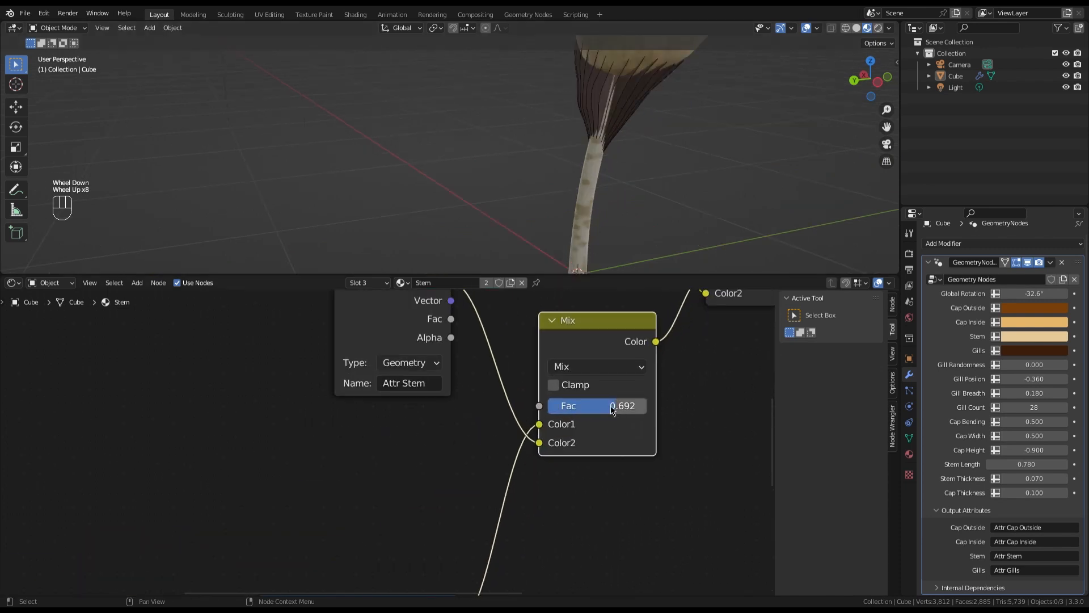
{"action": "left_click", "coordinate": [617, 409]}
{"action": "left_click_drag", "start_coordinate": [617, 406], "coordinate": [630, 406]}
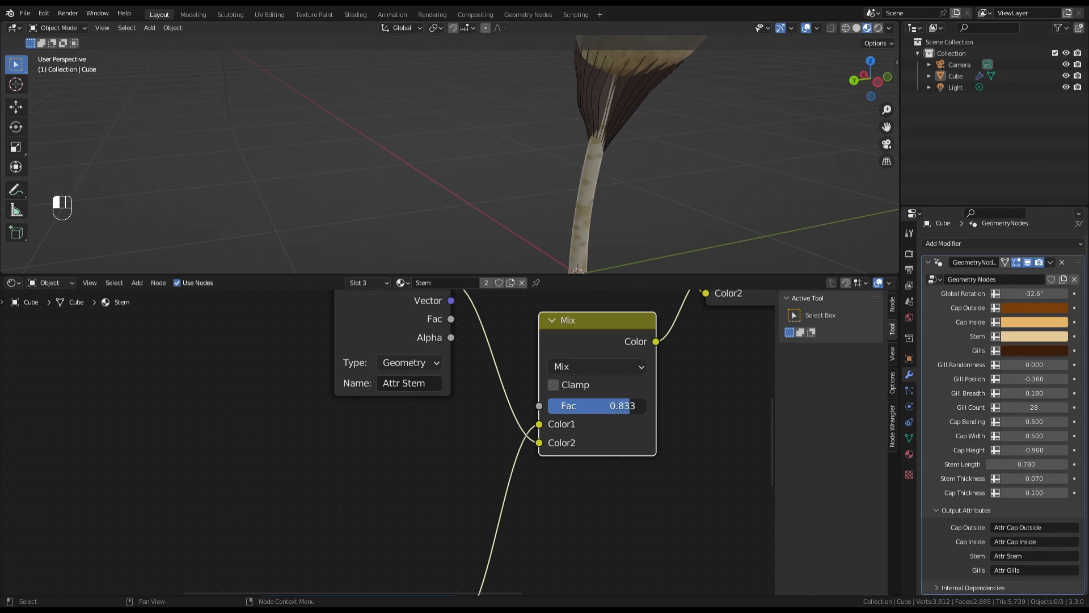
{"action": "scroll", "coordinate": [617, 251], "scroll_direction": "down", "scroll_amount": 4}
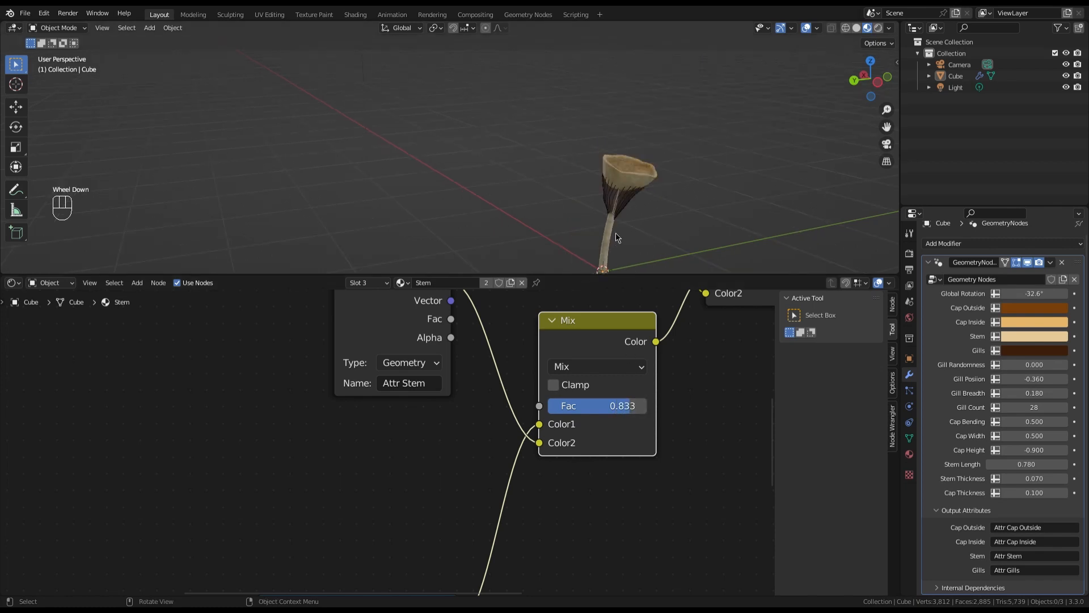
{"action": "middle_click_drag", "start_coordinate": [615, 226], "coordinate": [617, 170]}
{"action": "scroll", "coordinate": [619, 171], "scroll_direction": "down", "scroll_amount": 1}
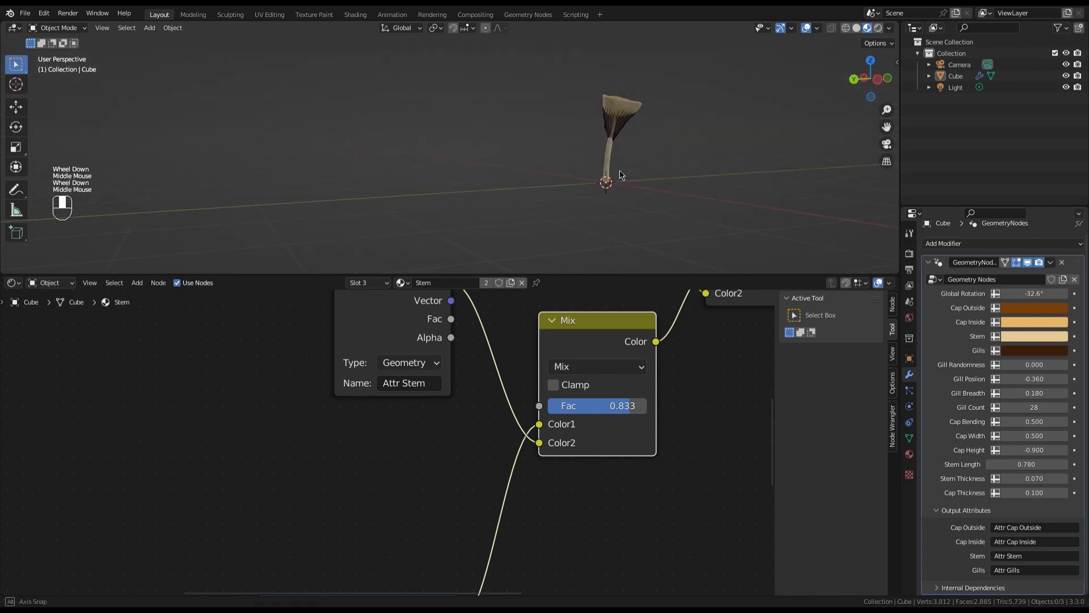
{"action": "scroll", "coordinate": [621, 109], "scroll_direction": "up", "scroll_amount": 2}
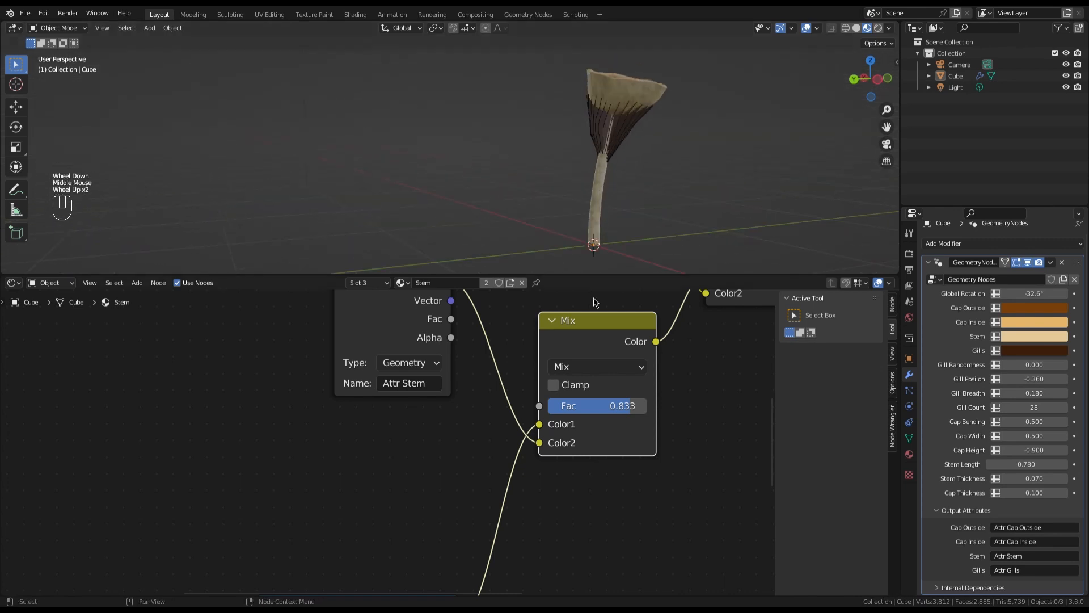
Enlarge the 3D viewport by shrinking the shader editor and inspect the whole mushroom.
{"action": "left_click_drag", "start_coordinate": [603, 279], "coordinate": [605, 340]}
{"action": "middle_click_drag", "start_coordinate": [629, 259], "coordinate": [613, 273]}
{"action": "scroll", "coordinate": [541, 264], "scroll_direction": "down", "scroll_amount": 2}
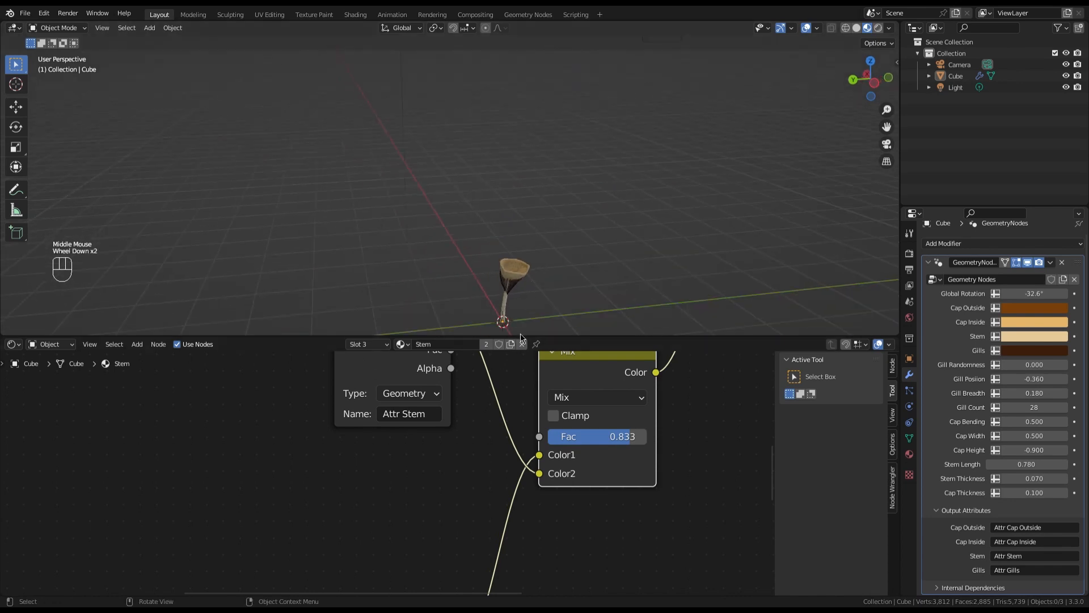
{"action": "left_click_drag", "start_coordinate": [523, 342], "coordinate": [522, 430]}
{"action": "scroll", "coordinate": [510, 344], "scroll_direction": "up", "scroll_amount": 3}
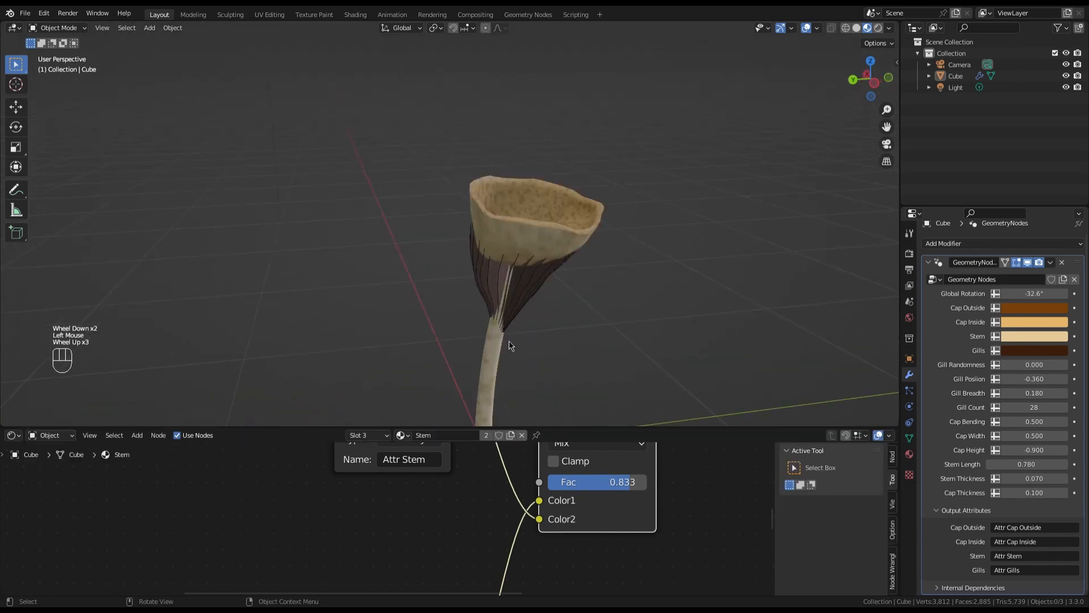
{"action": "scroll", "coordinate": [509, 345], "scroll_direction": "down", "scroll_amount": 1}
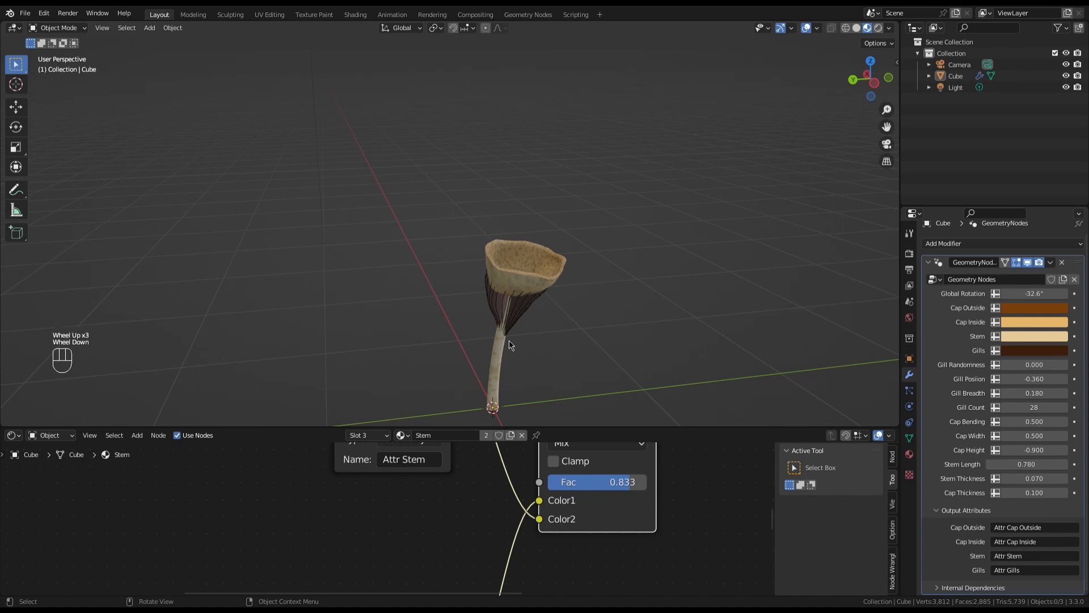